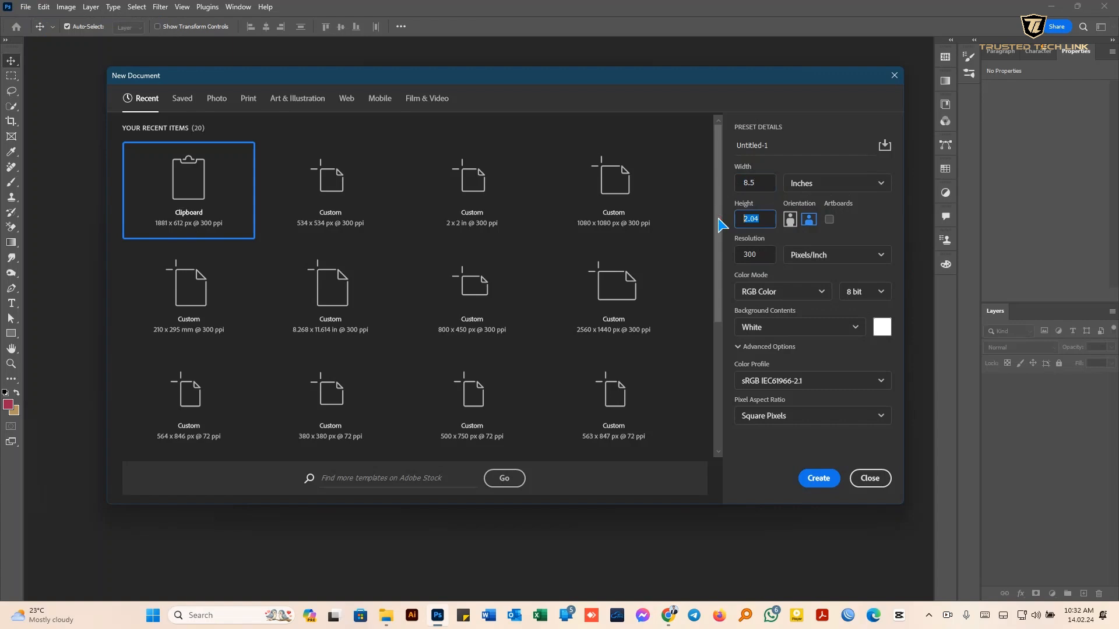
# Create the 2550 × 3300 px, 300 ppi RGB document and draw a rectangle covering the whole canvas
pyautogui.click(818, 477)
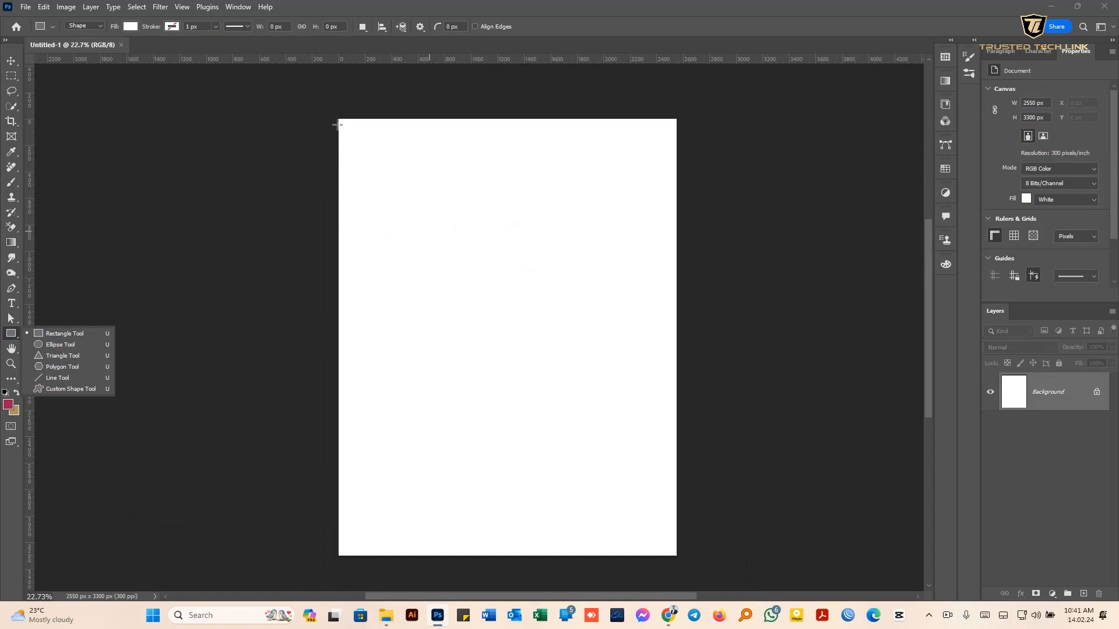
pyautogui.moveTo(338, 119); pyautogui.dragTo(678, 560)
# Fill the canvas-sized rectangle with the black-to-white gradient preset
pyautogui.click(14, 241)
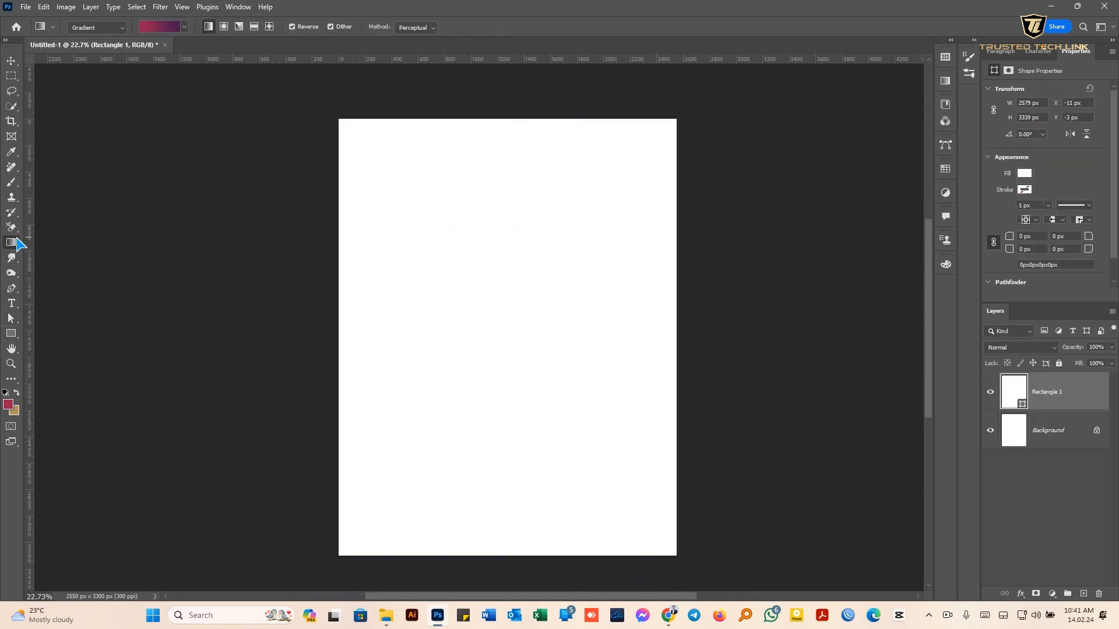
pyautogui.click(185, 27)
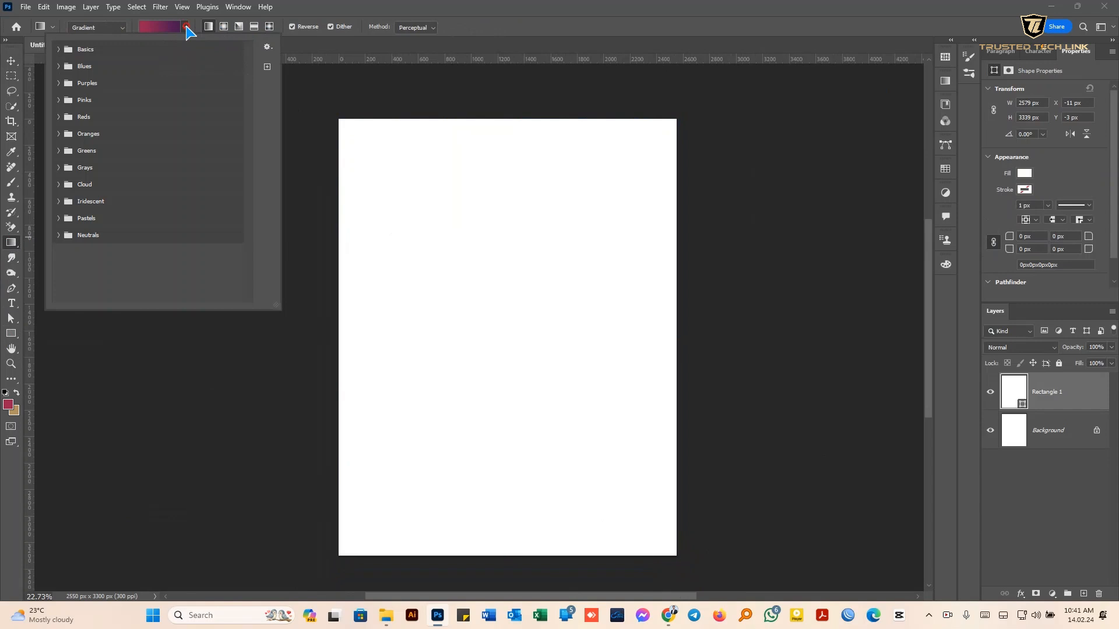
pyautogui.click(67, 51)
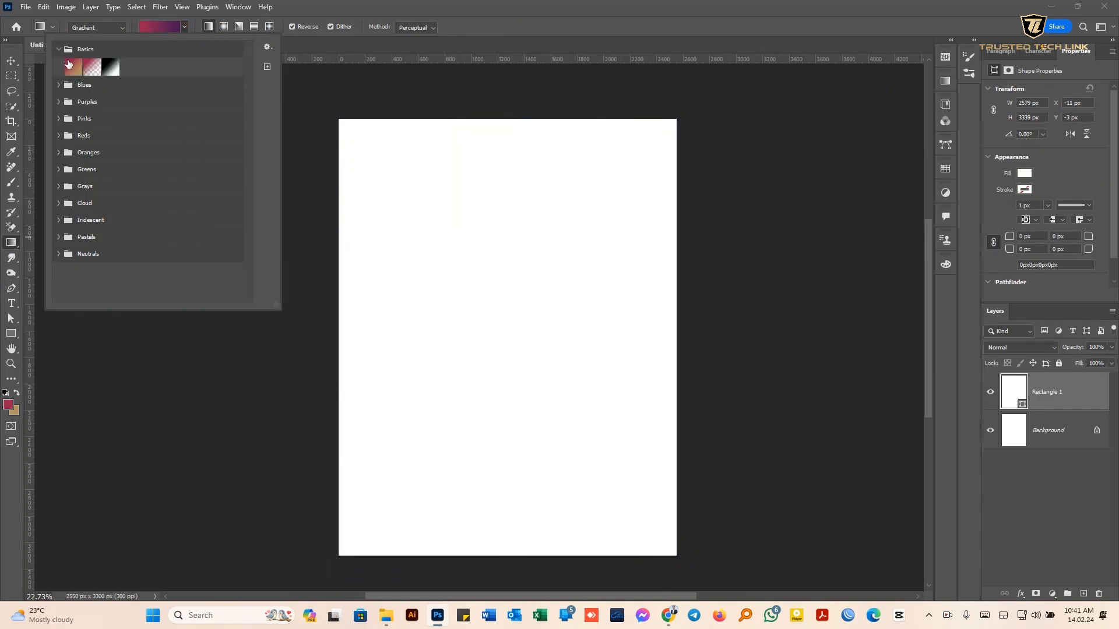
pyautogui.click(945, 103)
pyautogui.click(813, 113)
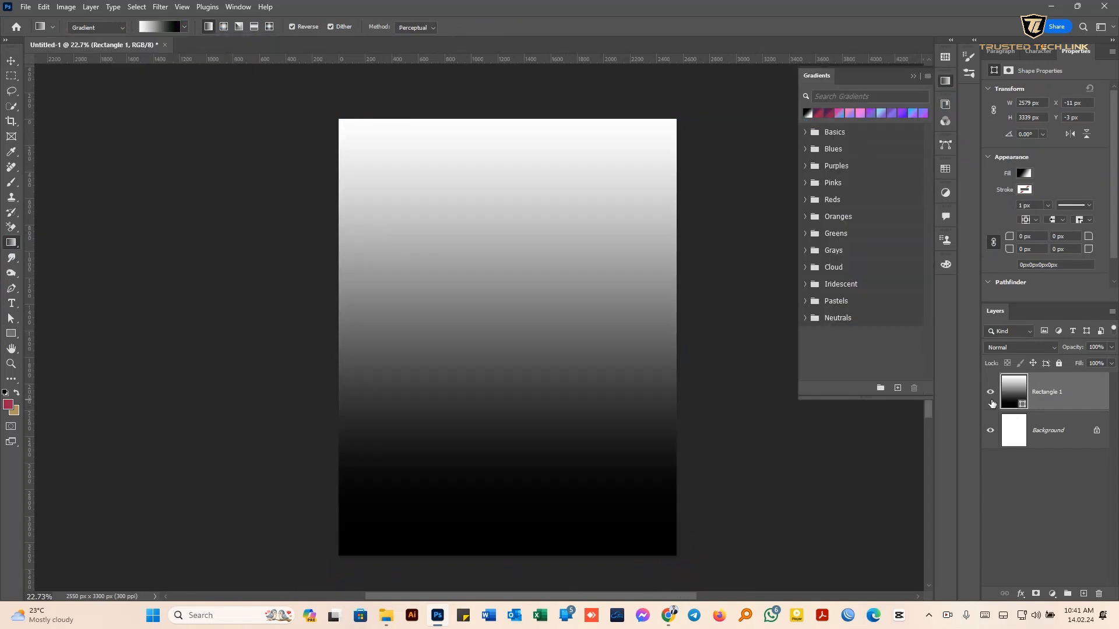
# Edit the rectangle's gradient fill and set its white colour stop to #111111
pyautogui.doubleClick(1016, 393)
pyautogui.moveTo(714, 186); pyautogui.dragTo(824, 257)
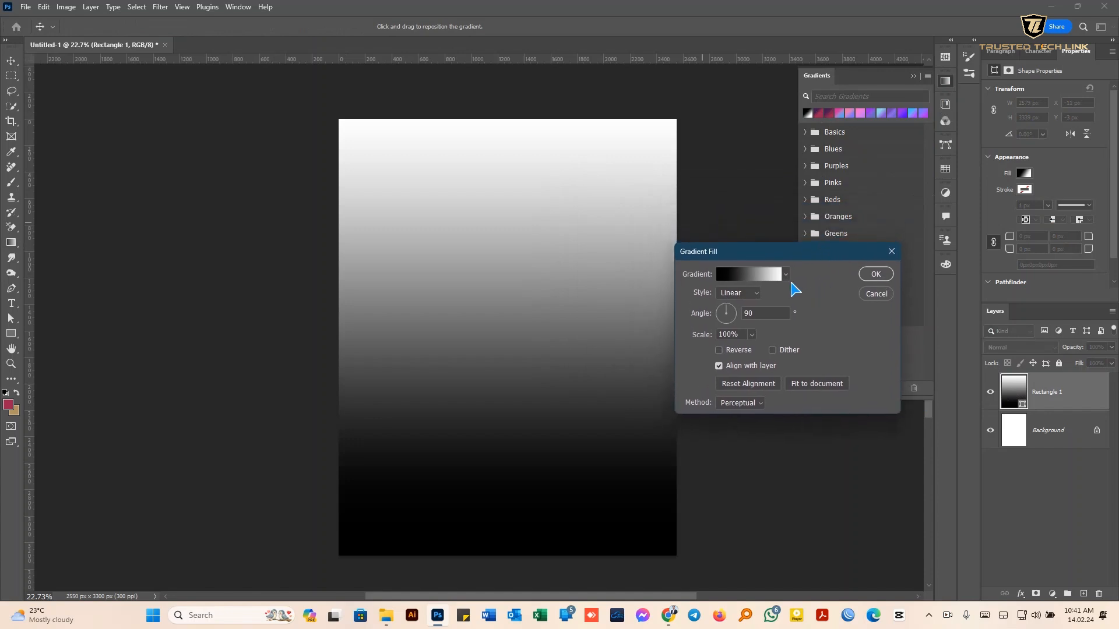
pyautogui.click(749, 274)
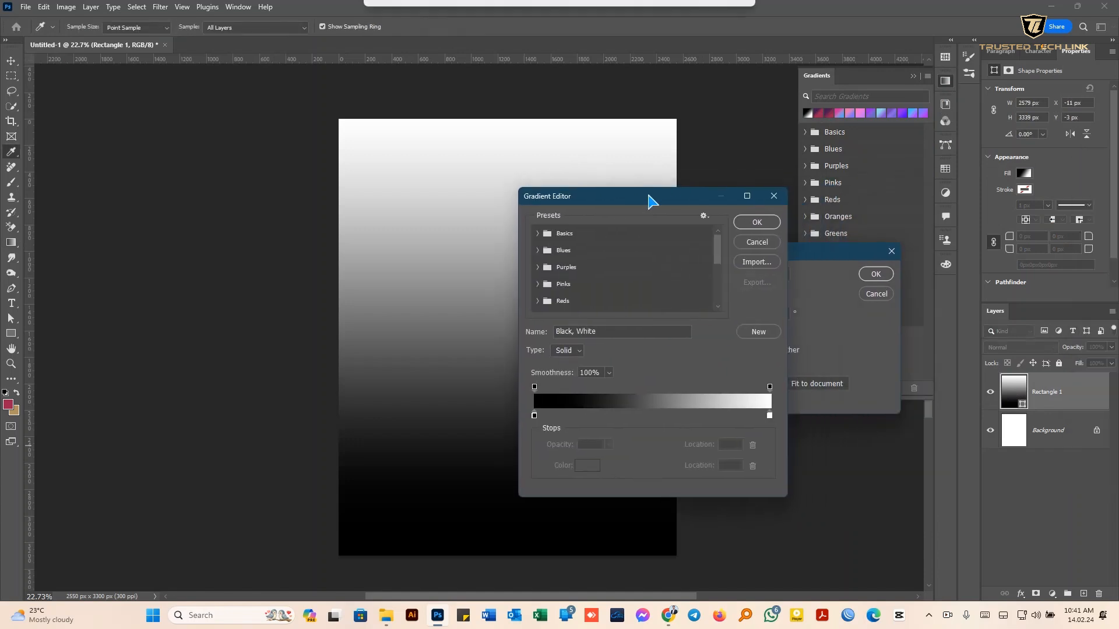
pyautogui.click(769, 416)
pyautogui.click(587, 466)
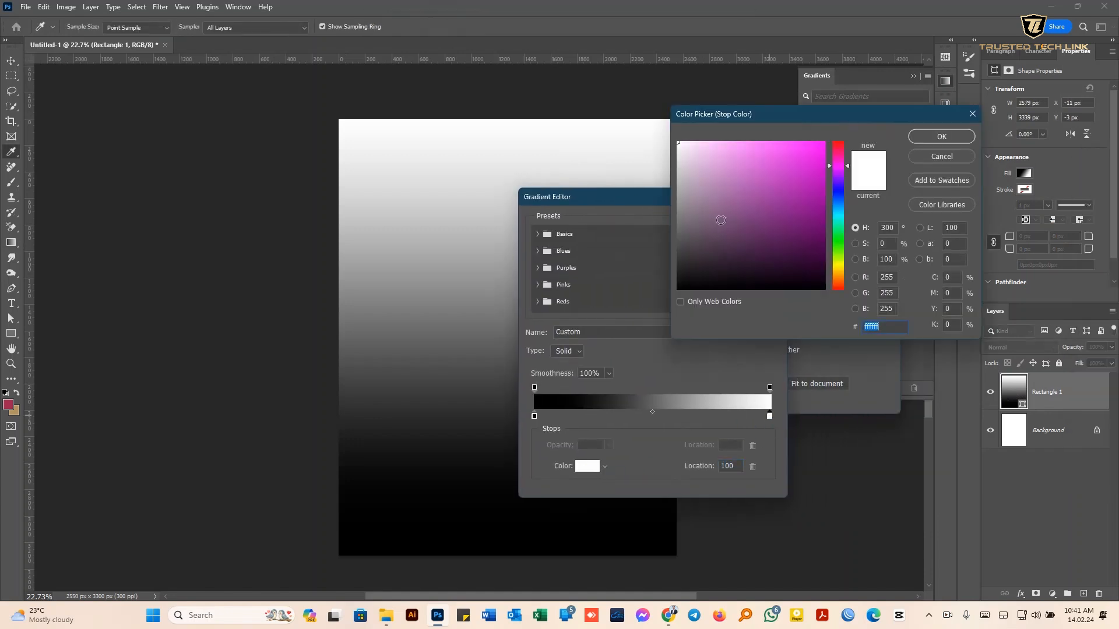
pyautogui.write('1111')
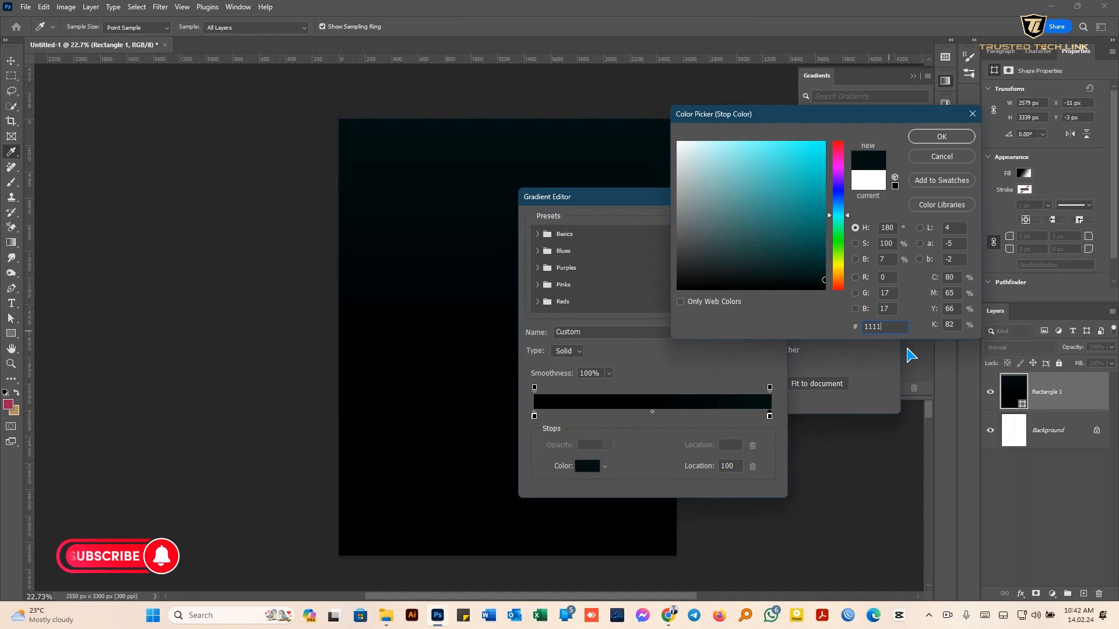
pyautogui.write('11')
pyautogui.click(941, 137)
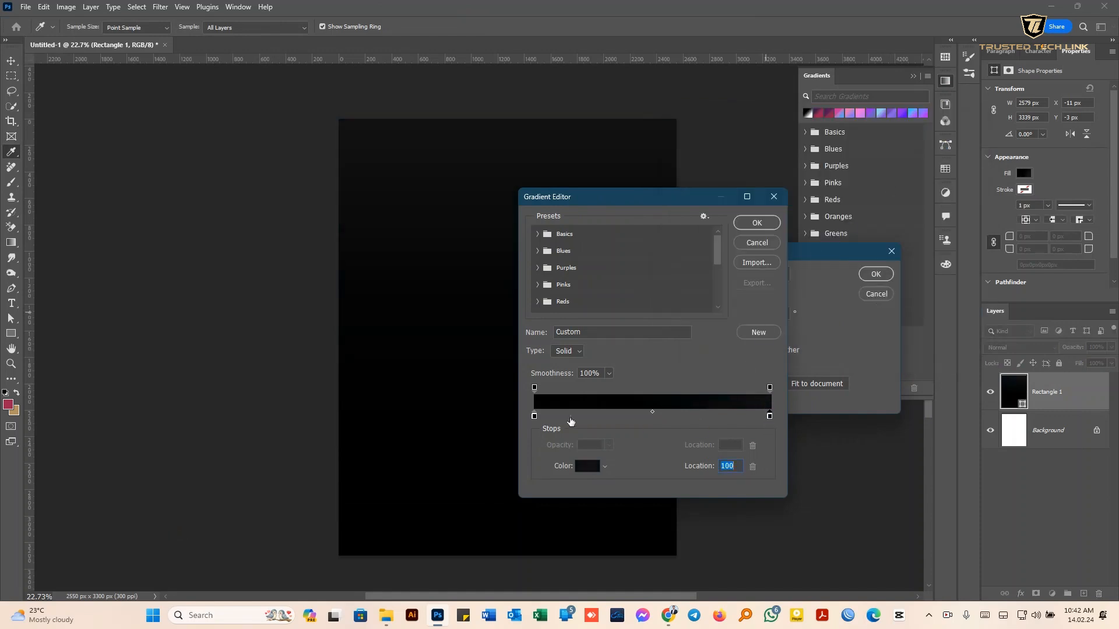
# Set the gradient's black colour stop to #474747 and change the gradient style to Radial
pyautogui.click(585, 466)
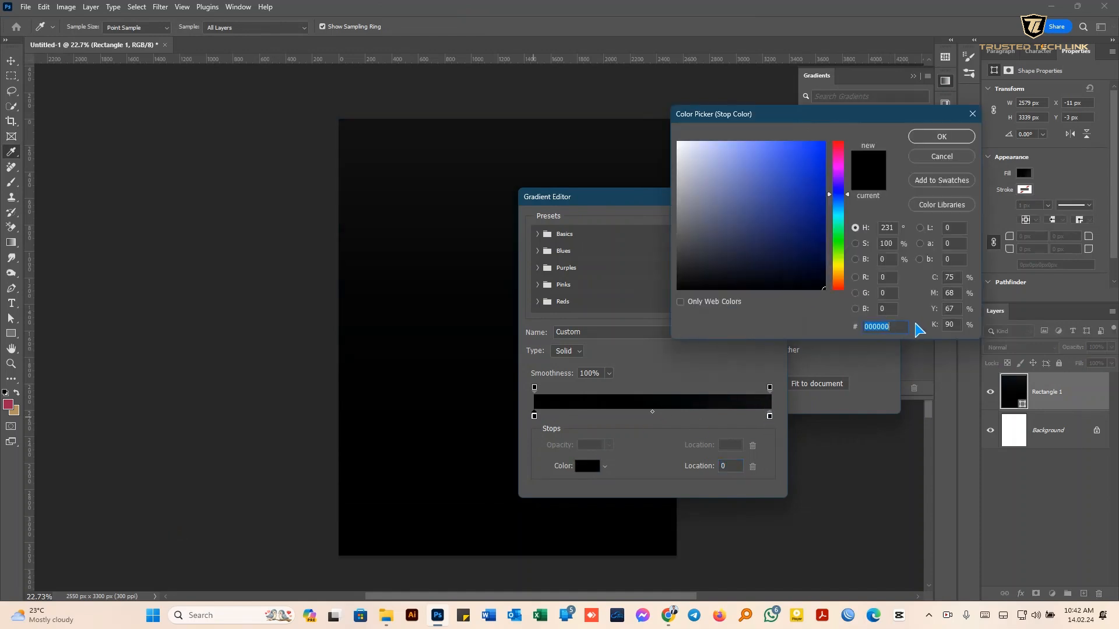
pyautogui.write('474747')
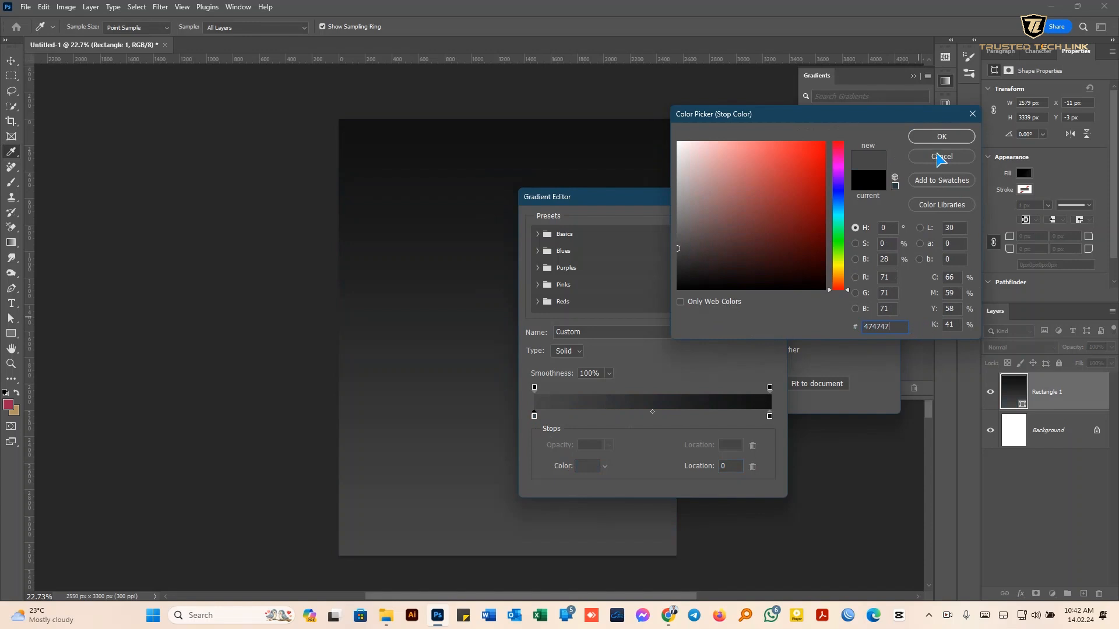
pyautogui.press('Return')
pyautogui.click(756, 223)
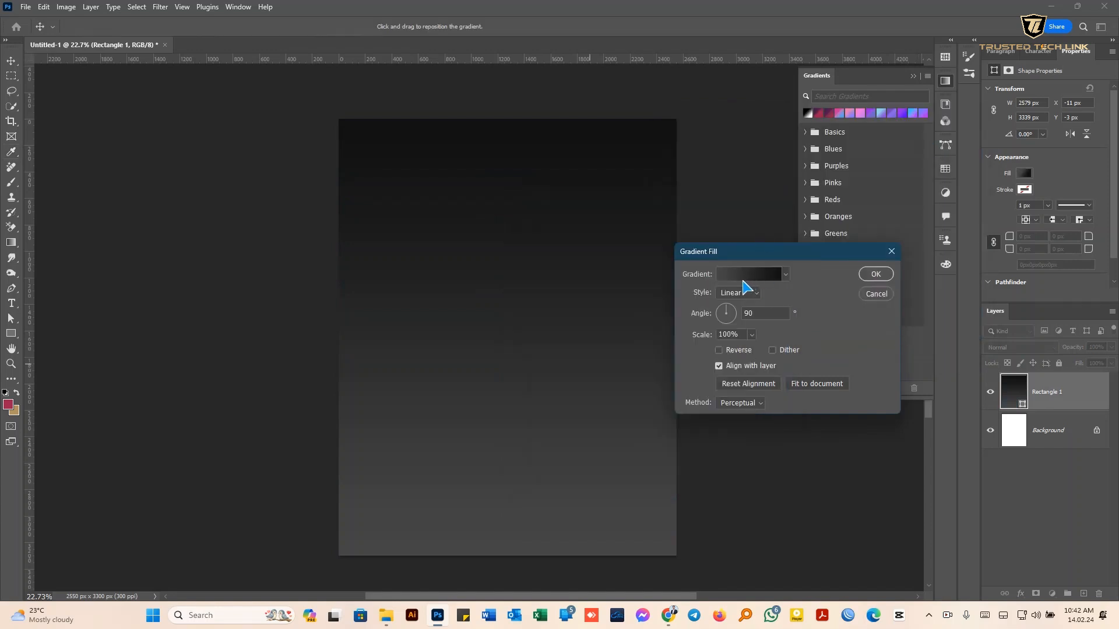
pyautogui.click(738, 292)
pyautogui.click(730, 304)
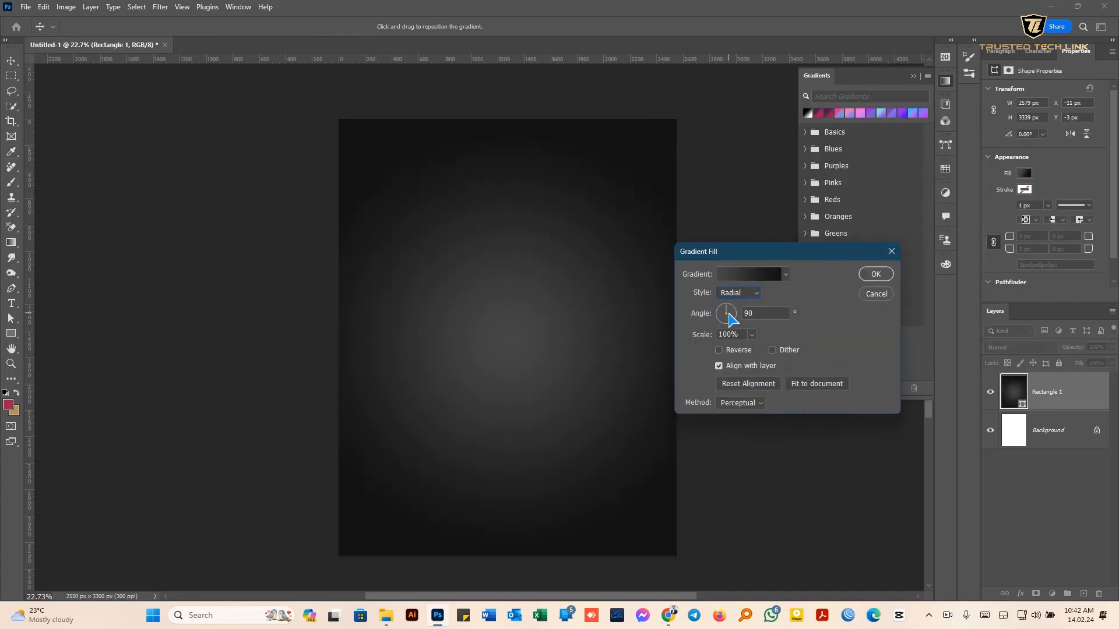
pyautogui.click(875, 275)
# Delete the white Background layer and rename the gradient rectangle's layer as BG
pyautogui.click(1049, 430)
pyautogui.click(1098, 593)
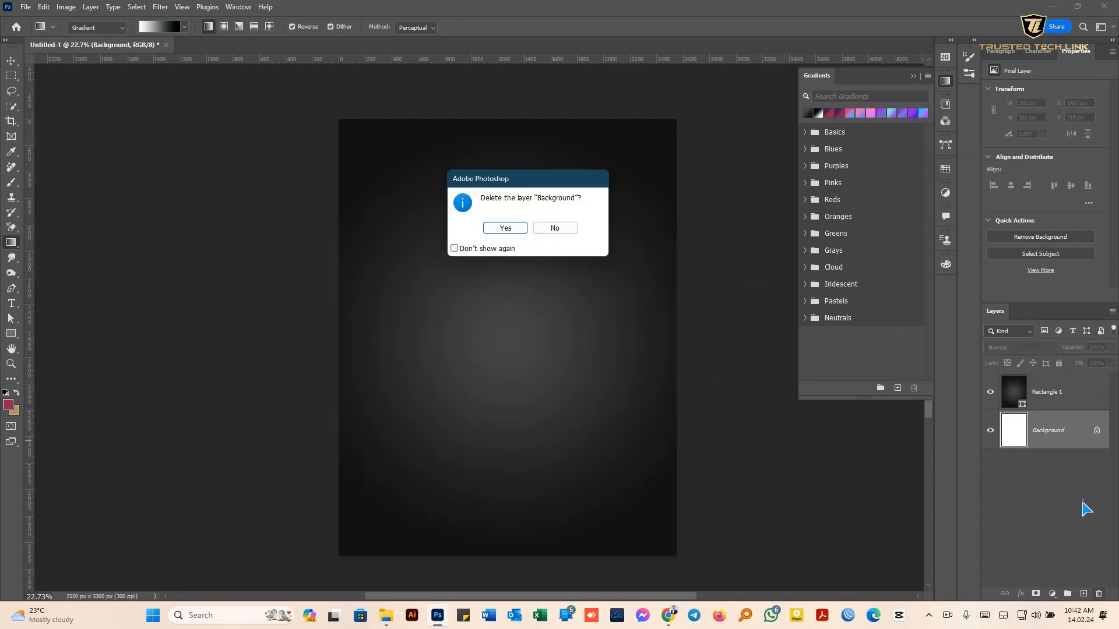
pyautogui.click(506, 227)
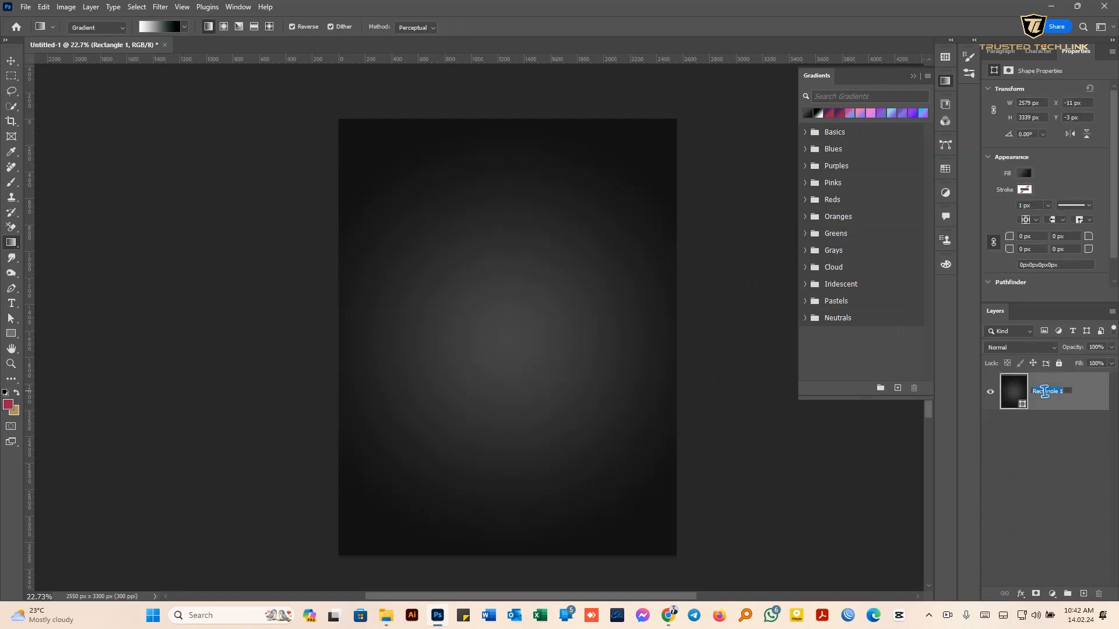
pyautogui.press('Return')
pyautogui.click(945, 82)
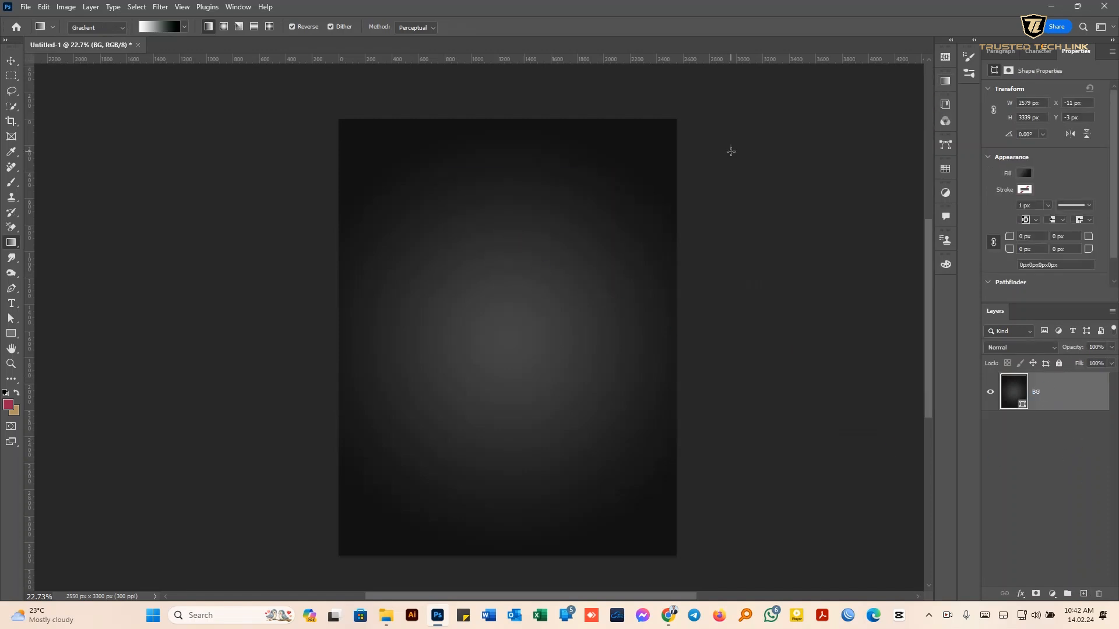
# Draw a rectangle about 3806 × 1398 px across the page, extending past both sides, and fill it with solid white
pyautogui.click(11, 334)
pyautogui.moveTo(270, 206); pyautogui.dragTo(774, 390)
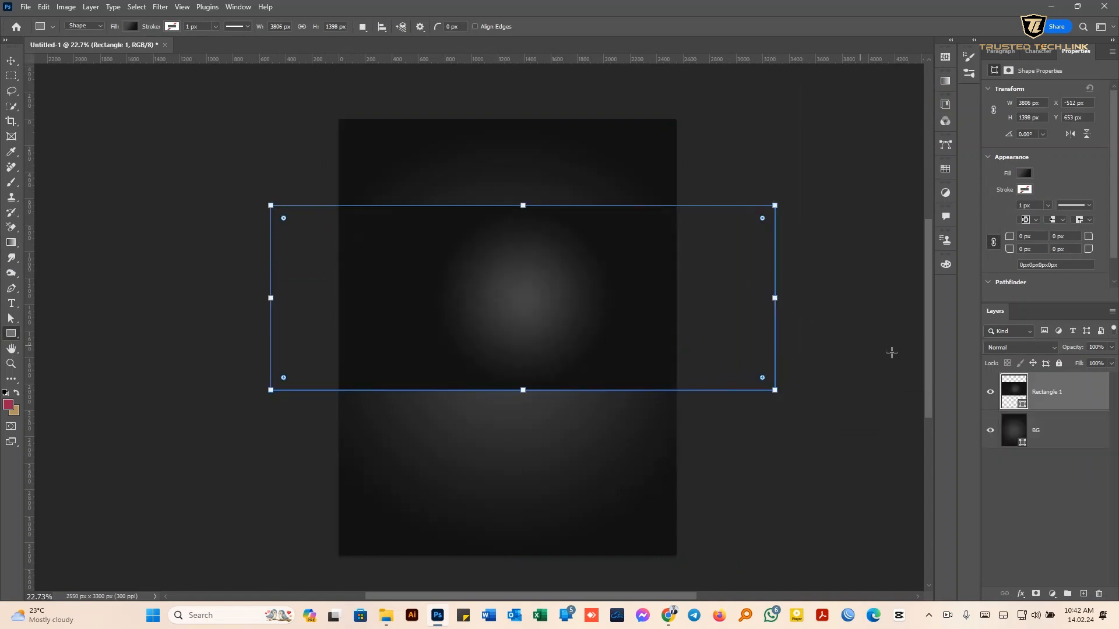
pyautogui.doubleClick(1021, 403)
pyautogui.click(874, 299)
pyautogui.click(130, 27)
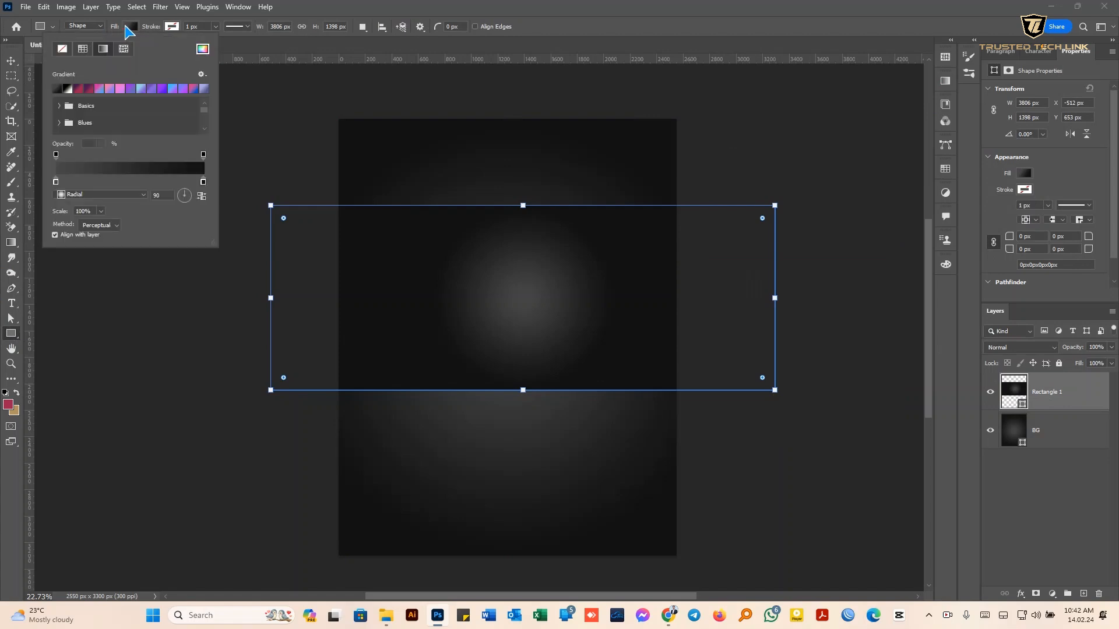
pyautogui.click(62, 49)
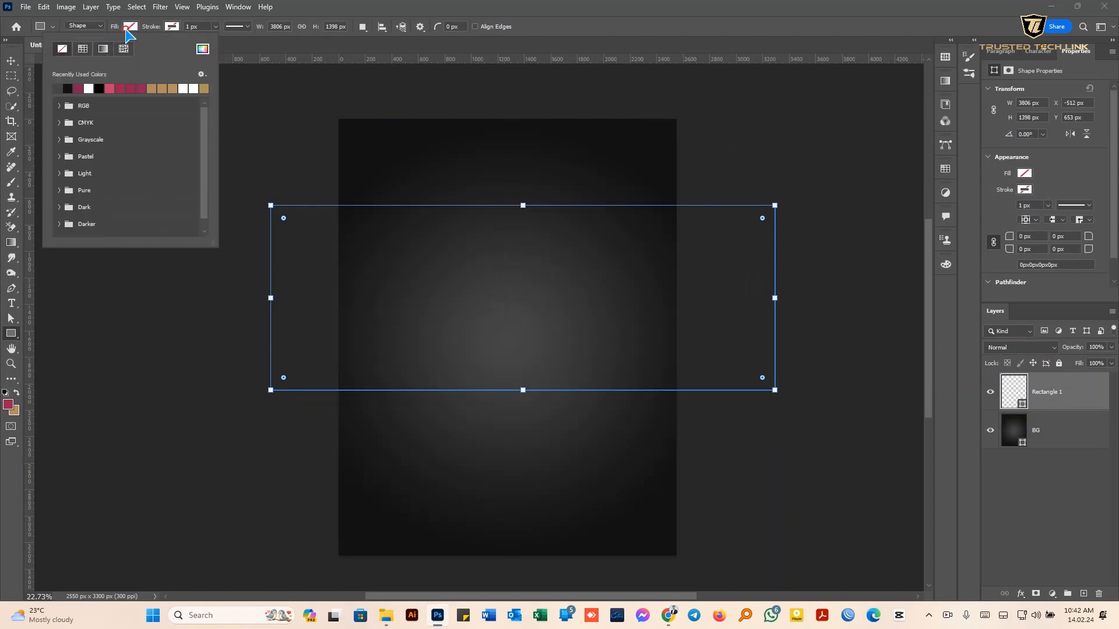
pyautogui.click(68, 88)
pyautogui.click(88, 89)
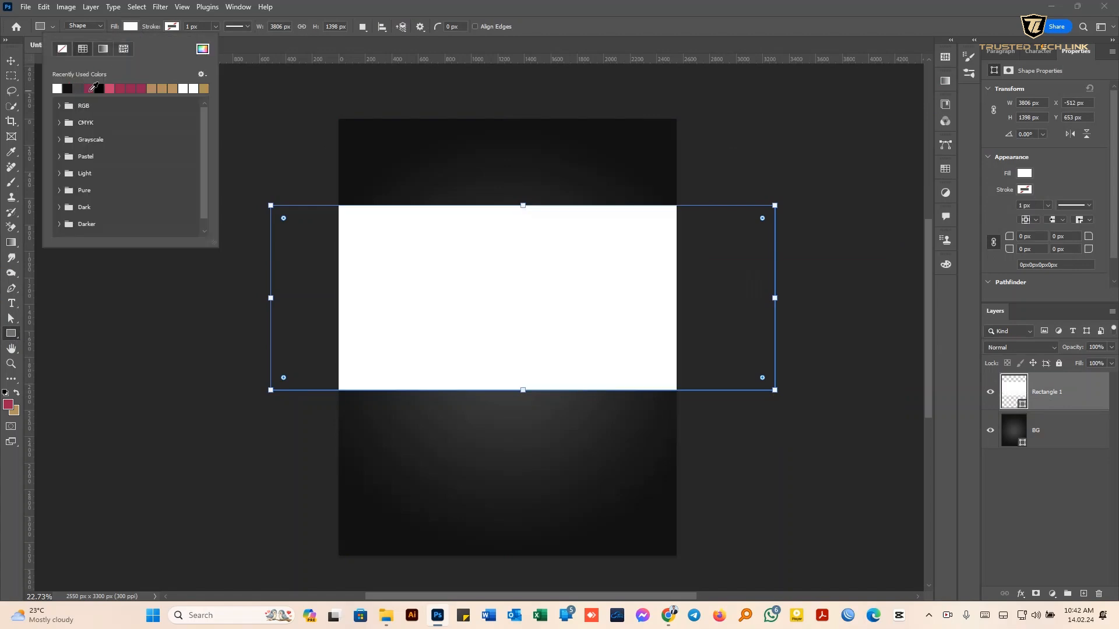
# Rotate the white rectangle to about −22.77° and move it up and left to form a diagonal band across the page
pyautogui.click(11, 61)
pyautogui.hotkey('ctrl', 't')
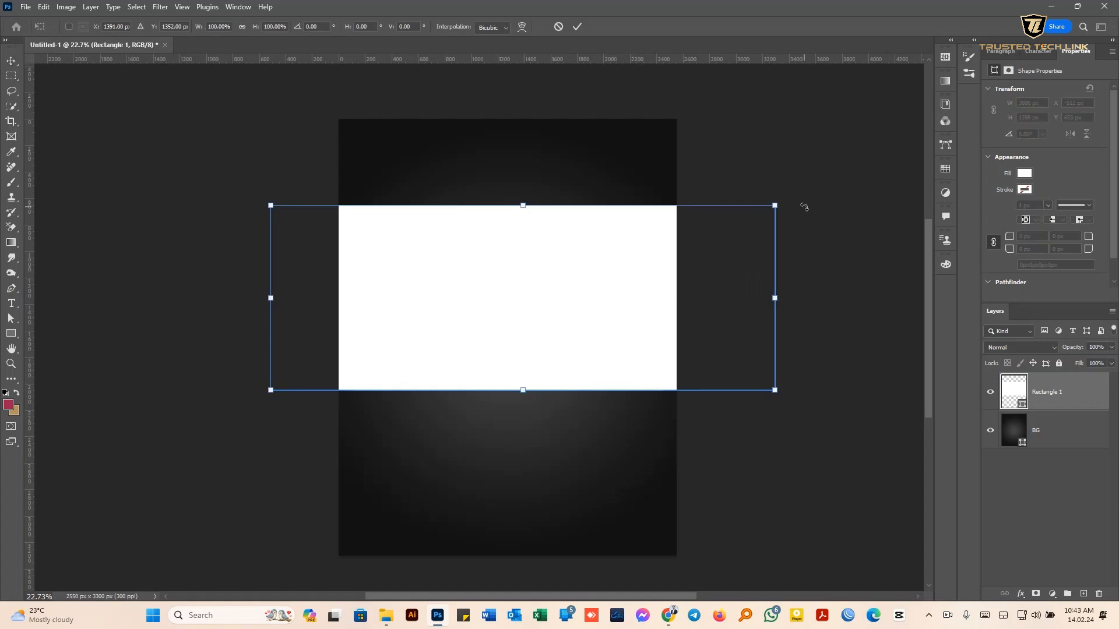
pyautogui.moveTo(804, 204); pyautogui.dragTo(757, 96)
pyautogui.moveTo(607, 267); pyautogui.dragTo(567, 215)
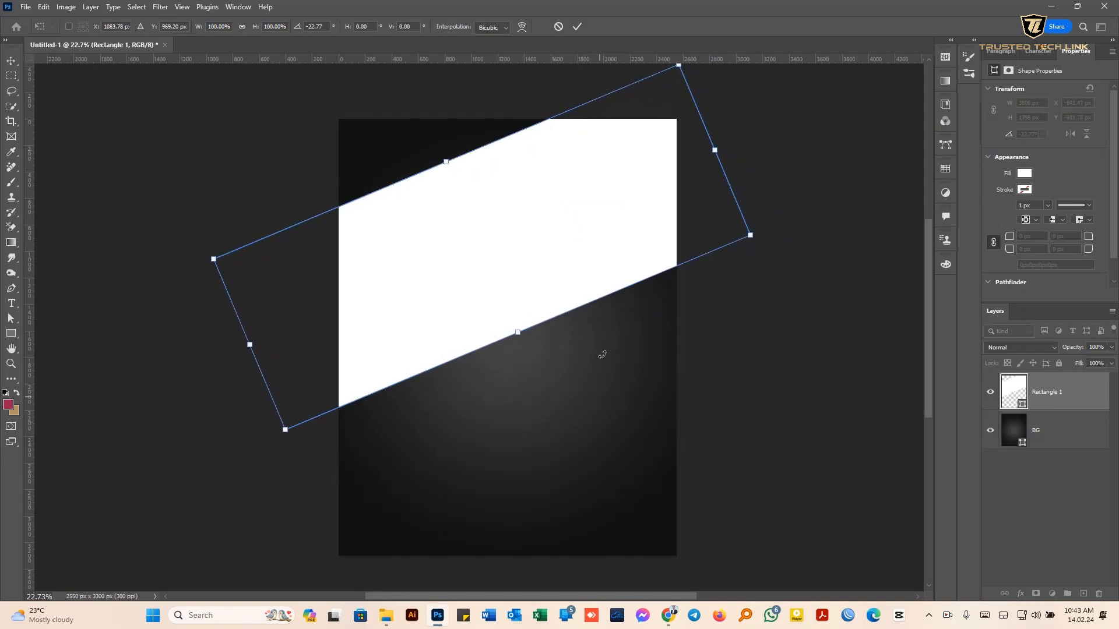
pyautogui.click(577, 26)
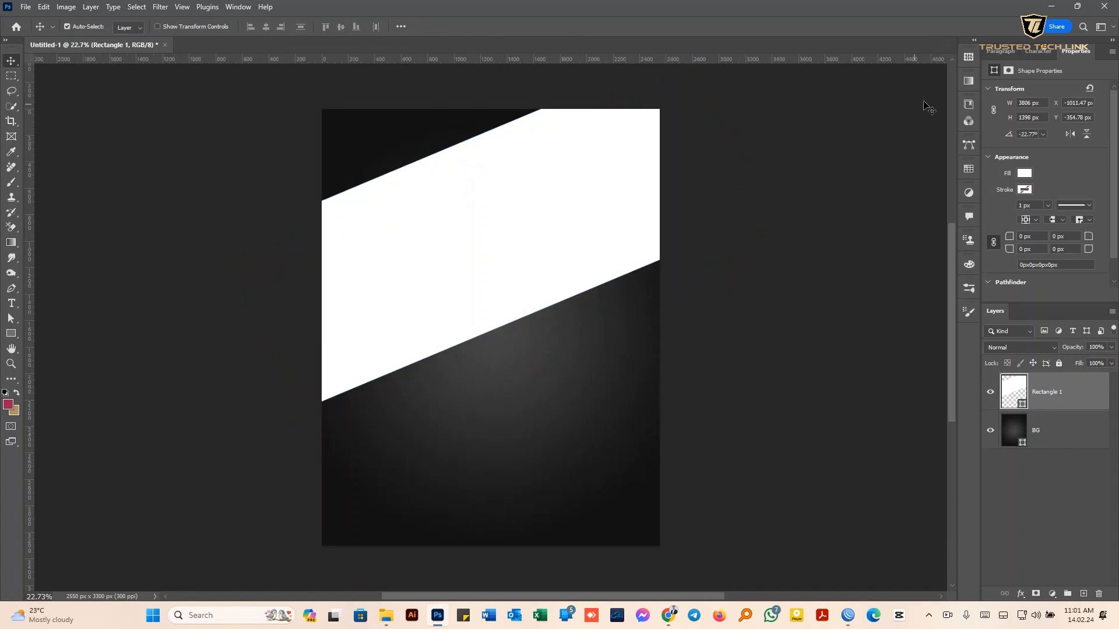
# Fill the diagonal band with the recent crimson-to-purple gradient
pyautogui.click(968, 81)
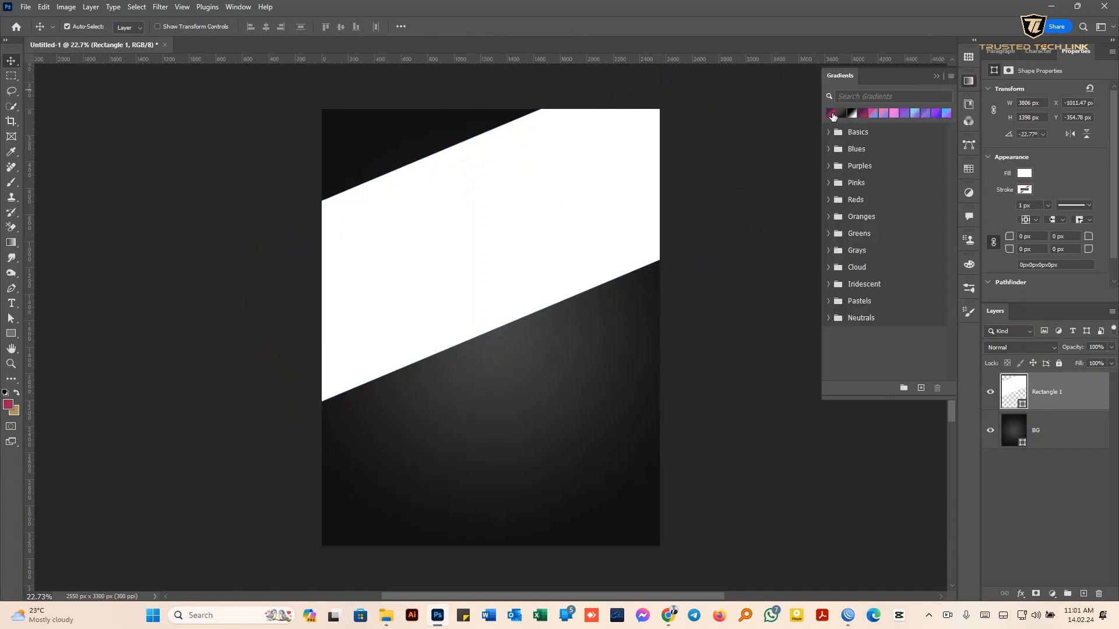
pyautogui.click(832, 116)
pyautogui.click(968, 81)
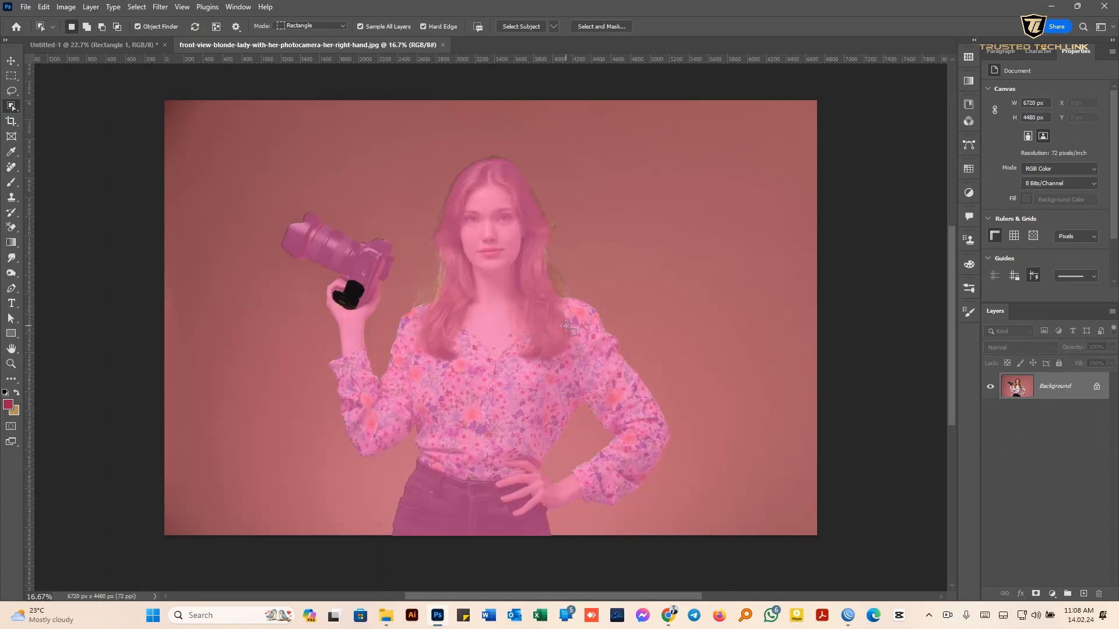
# Select the woman with the camera using Select Subject and output her through Select and Mask as a new layer
pyautogui.click(522, 28)
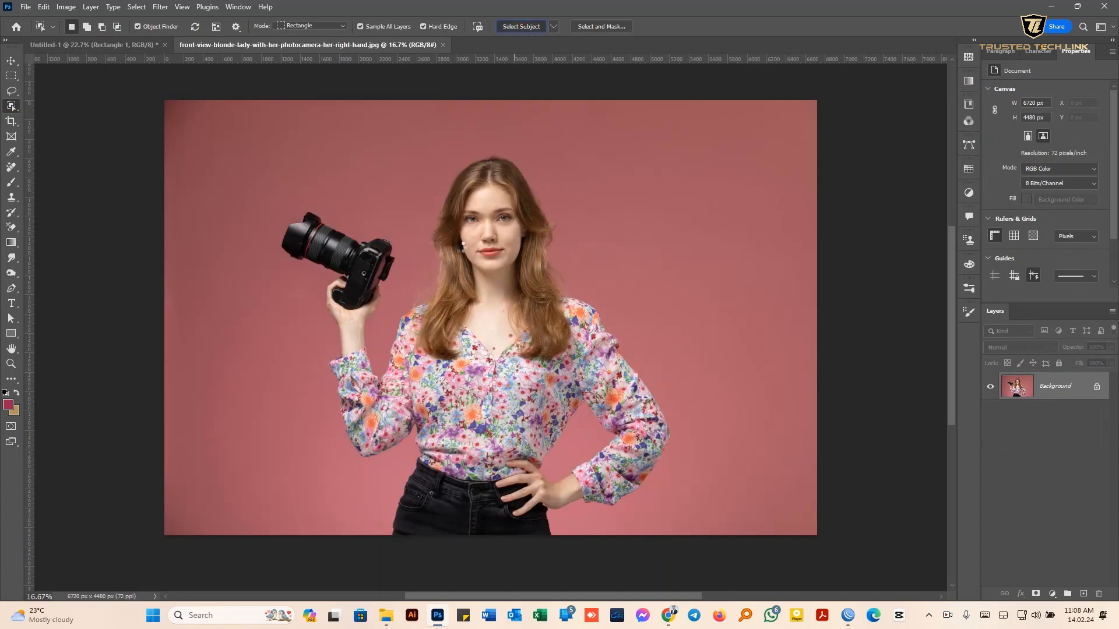
pyautogui.scroll(1, 496, 135)
pyautogui.click(612, 27)
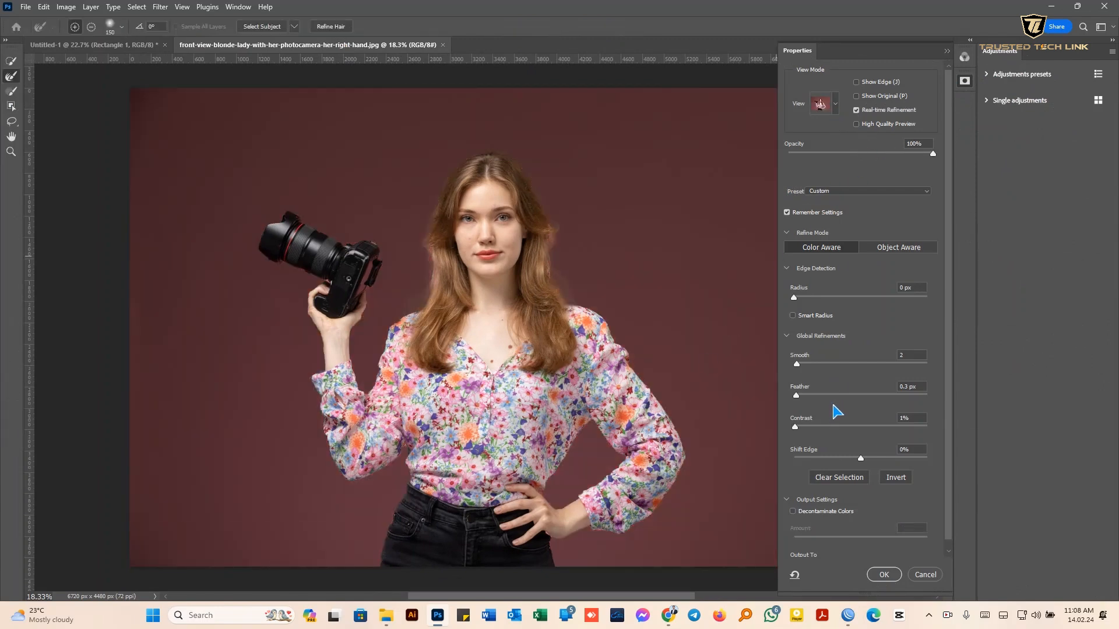
pyautogui.click(886, 575)
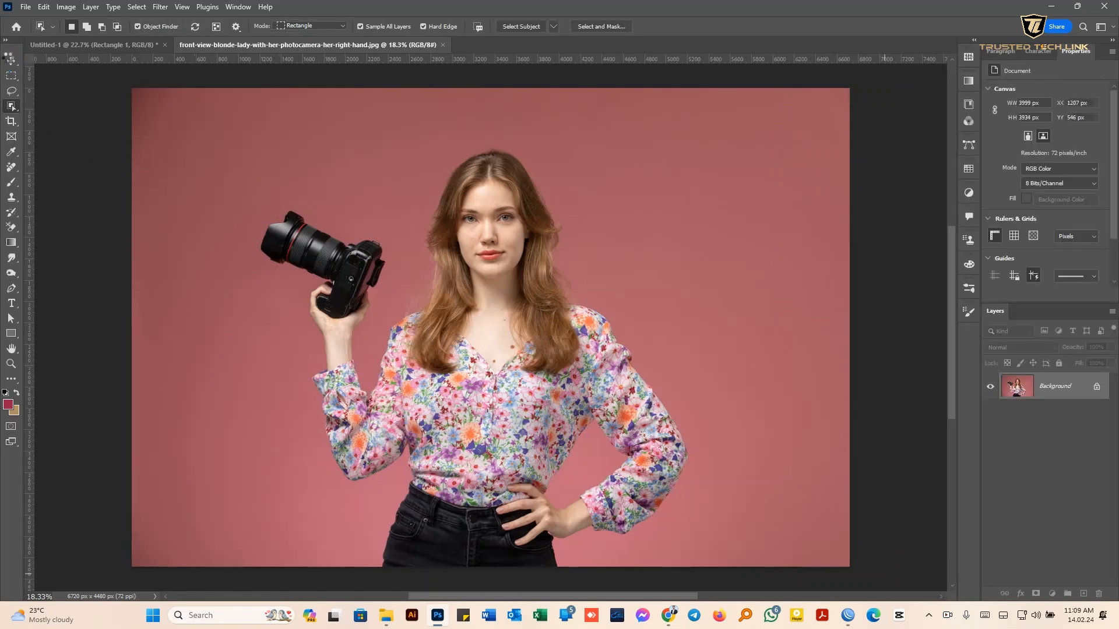
# Bring the cut-out woman into the Untitled-1 document and convert her layer to a smart object
pyautogui.click(10, 58)
pyautogui.moveTo(484, 409); pyautogui.dragTo(503, 284)
pyautogui.scroll(-2, 503, 284)
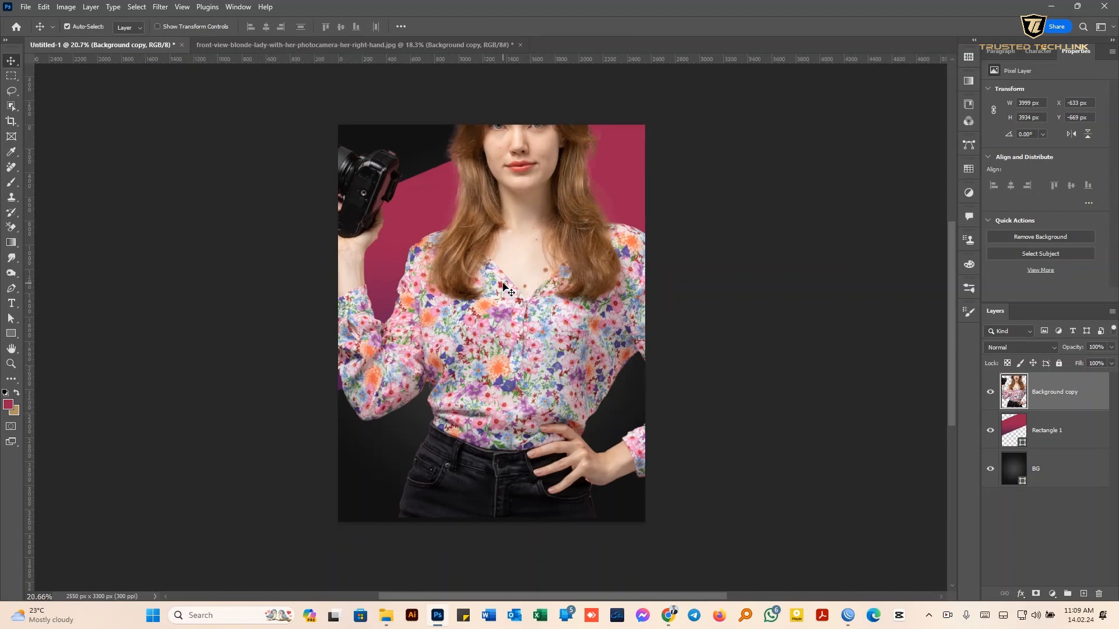
pyautogui.scroll(2, 502, 284)
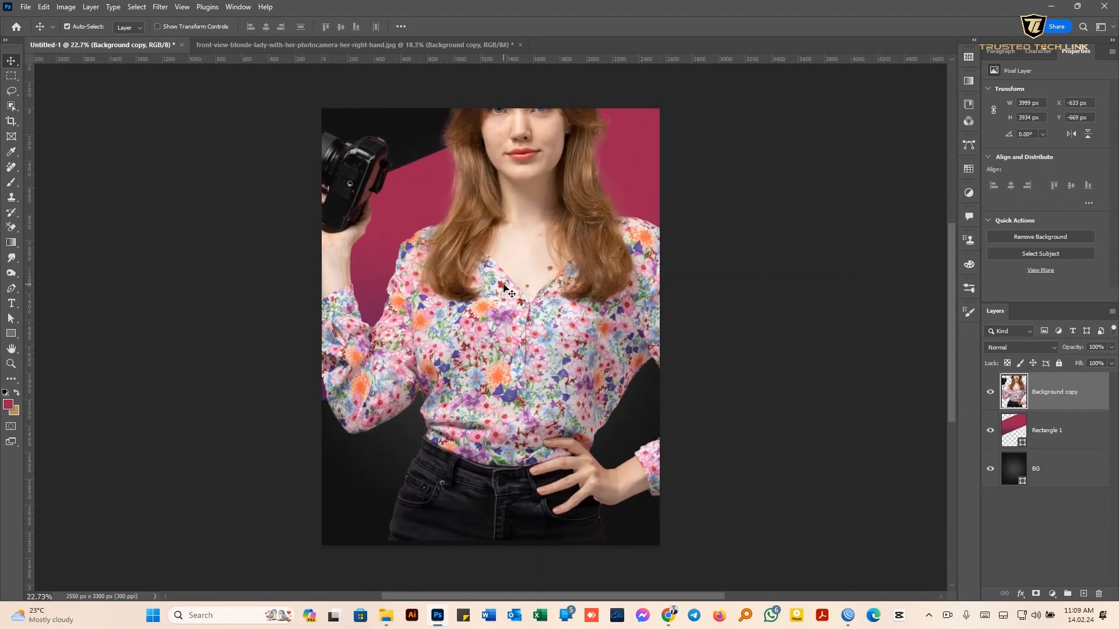
pyautogui.rightClick(1074, 393)
pyautogui.click(1048, 310)
# Scale the woman to about 50%, rotate her about −7.48° and position her over the diagonal band
pyautogui.hotkey('ctrl', 't')
pyautogui.moveTo(767, 536); pyautogui.dragTo(508, 253)
pyautogui.moveTo(387, 187); pyautogui.dragTo(515, 287)
pyautogui.scroll(3, 530, 302)
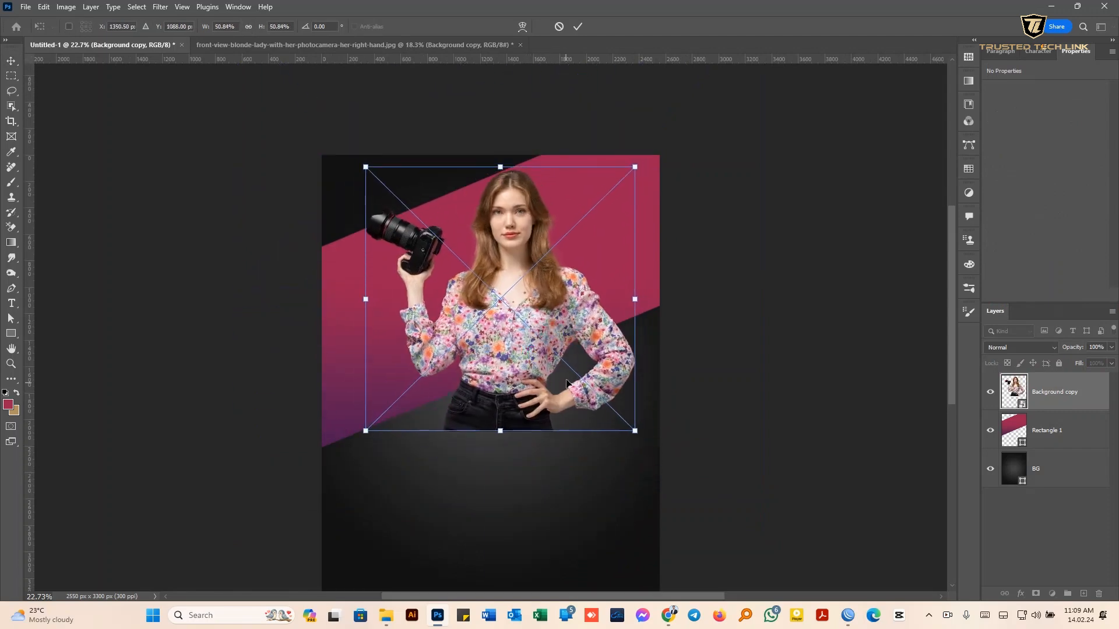
pyautogui.moveTo(636, 437); pyautogui.dragTo(674, 426)
pyautogui.moveTo(587, 379); pyautogui.dragTo(568, 368)
pyautogui.moveTo(641, 400); pyautogui.dragTo(634, 395)
pyautogui.click(578, 26)
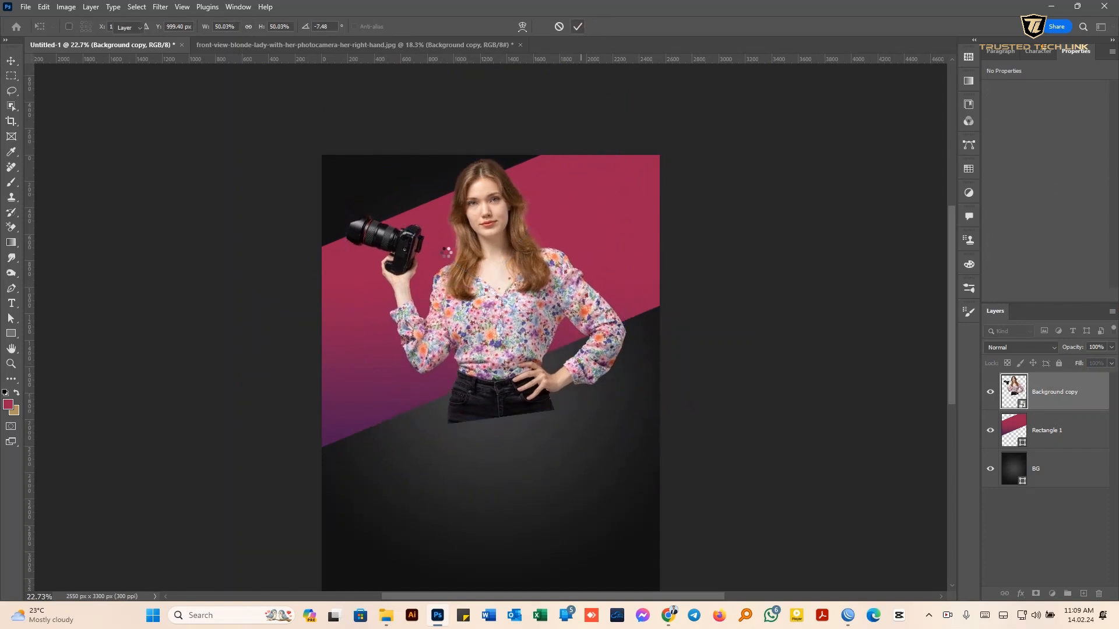
# Nudge the cut-out woman slightly up and to the left, to X 146 px and Y 0 px
pyautogui.scroll(2, 445, 250)
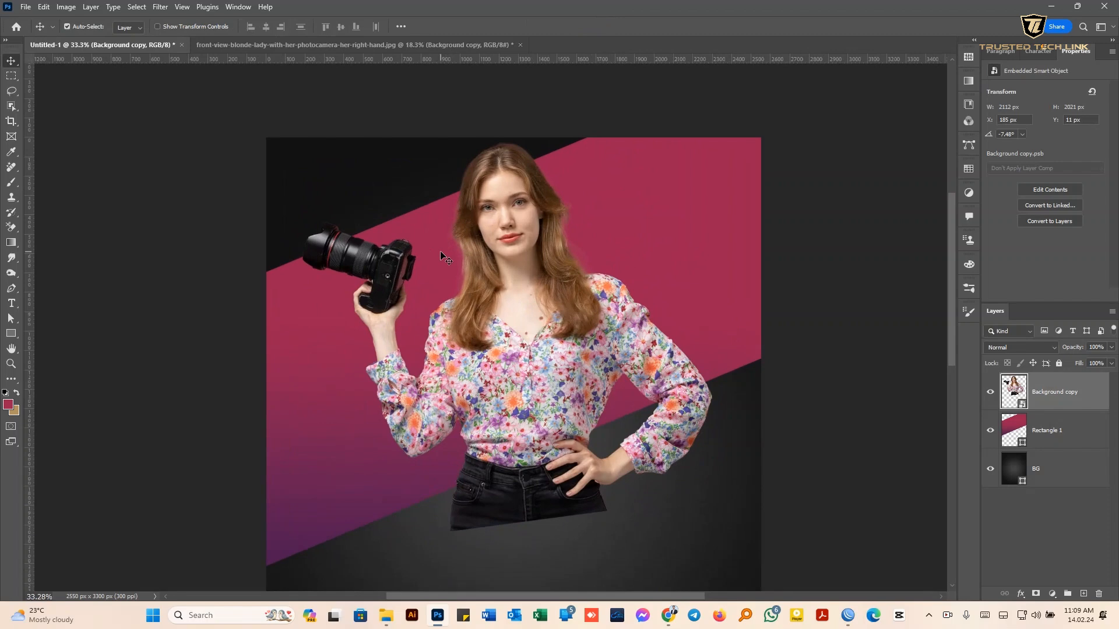
pyautogui.click(1013, 430)
pyautogui.keyDown('ctrl'); pyautogui.click(1013, 430); pyautogui.keyUp('ctrl')
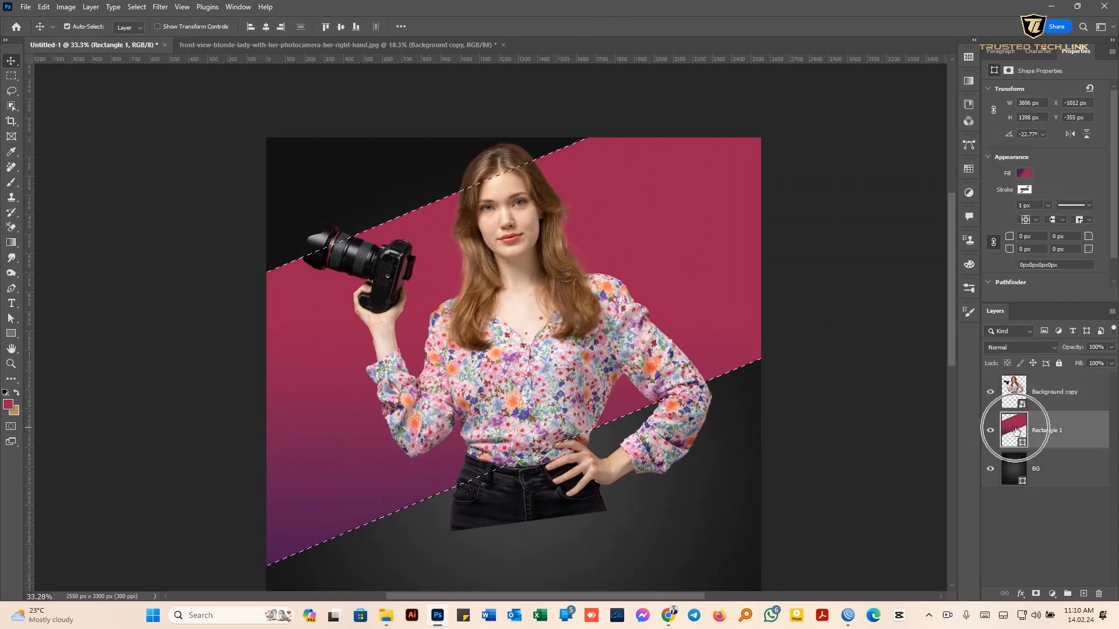
pyautogui.hotkey('ctrl', 'd')
pyautogui.moveTo(560, 327); pyautogui.dragTo(545, 329)
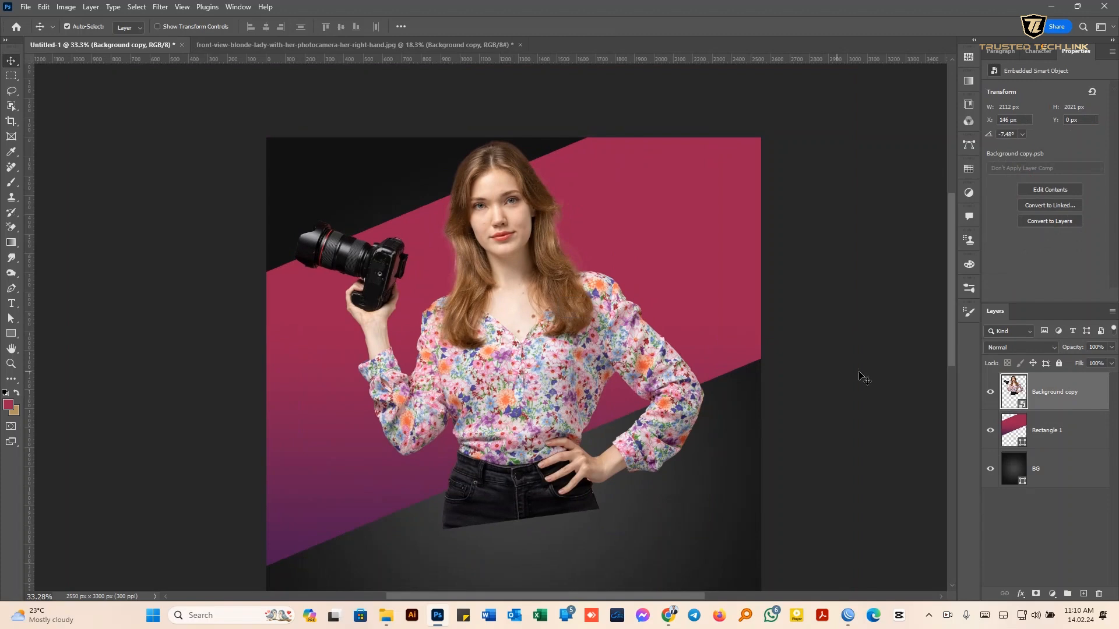
# Load the diagonal band's outline as a selection and use it as a layer mask on the woman's layer
pyautogui.keyDown('ctrl'); pyautogui.click(1014, 430); pyautogui.keyUp('ctrl')
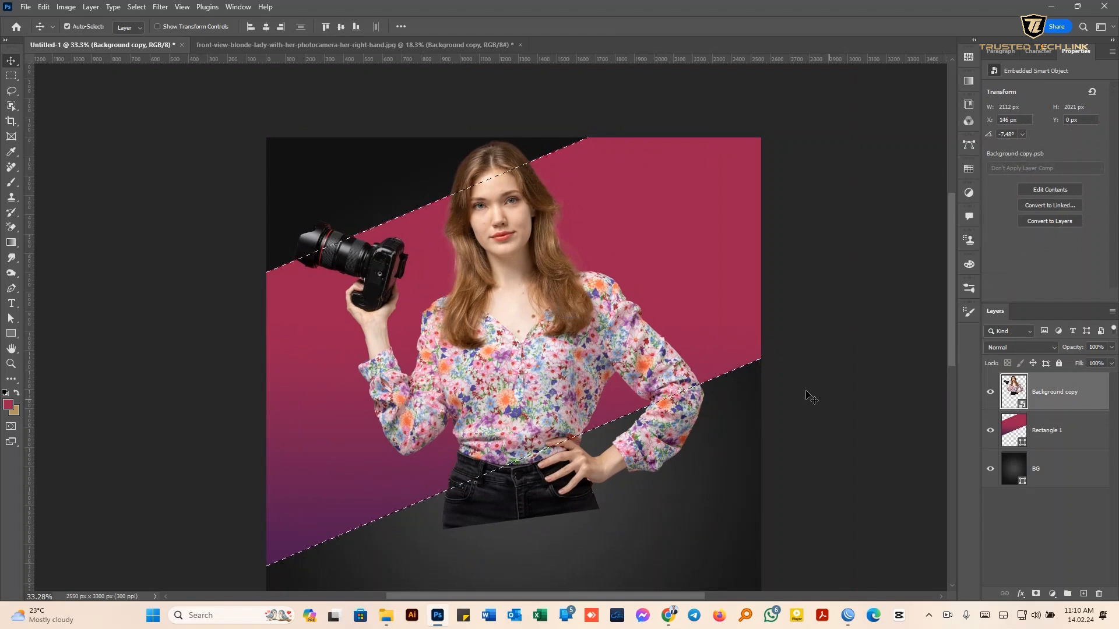
pyautogui.click(1051, 443)
pyautogui.click(1035, 593)
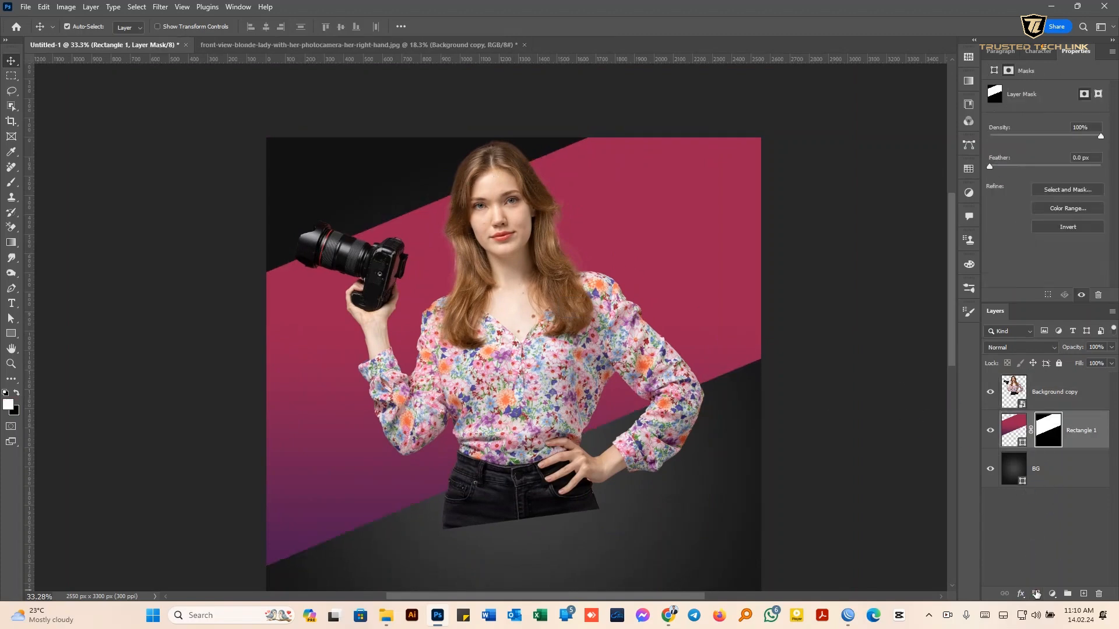
pyautogui.hotkey('ctrl', 'z')
pyautogui.click(1048, 397)
pyautogui.click(1035, 593)
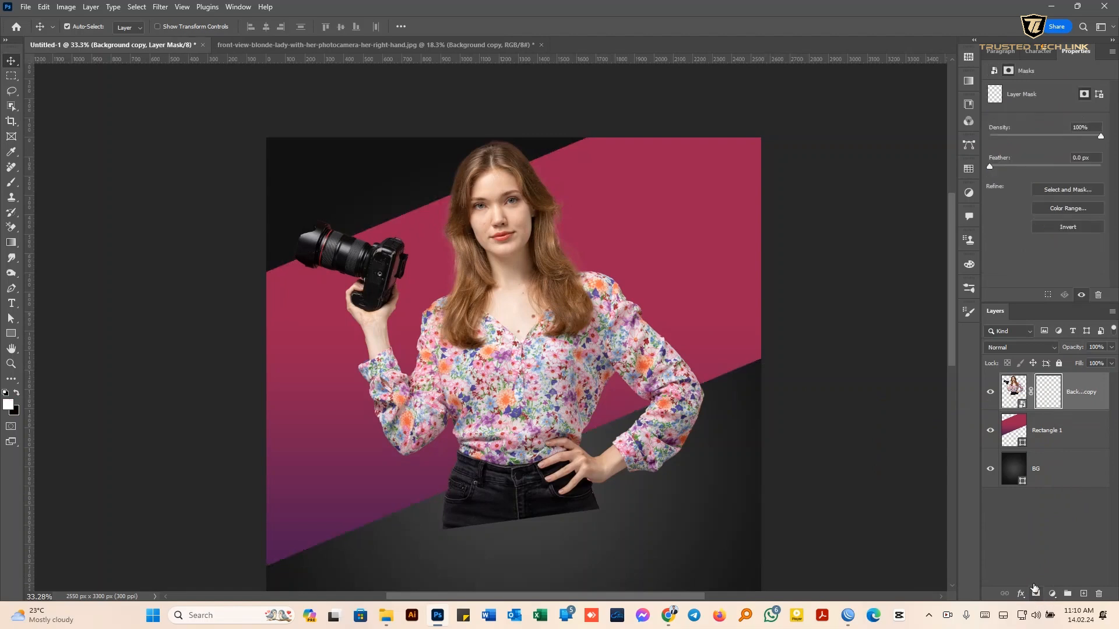
# Paint white on the woman's mask with a hard 400 px brush to restore her head and the camera above the band
pyautogui.click(11, 184)
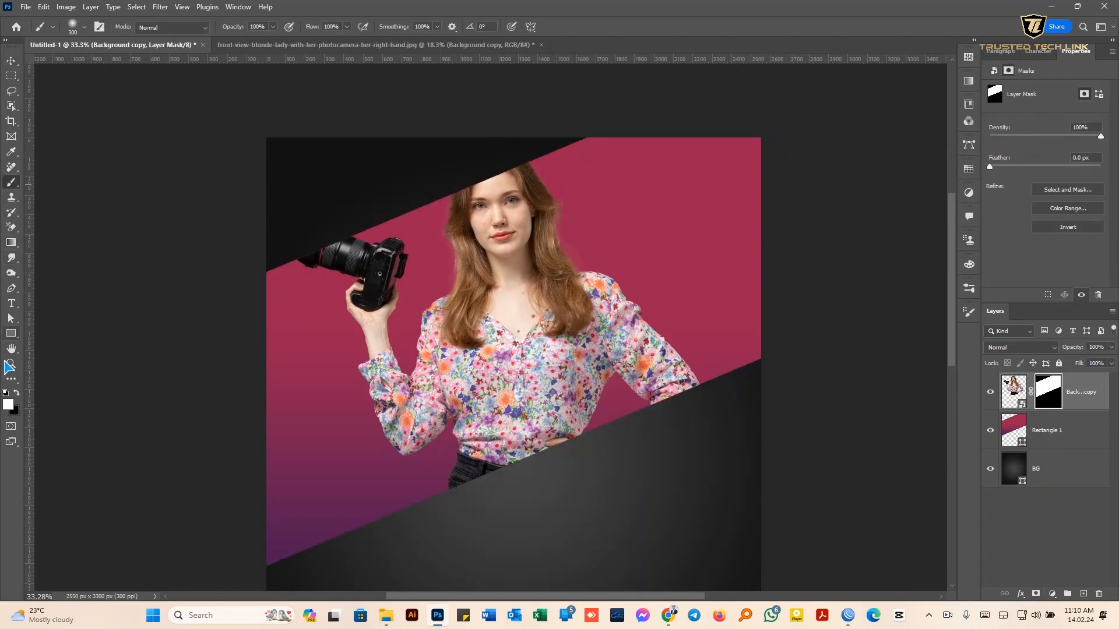
pyautogui.press(']')
pyautogui.rightClick(350, 428)
pyautogui.press('Return')
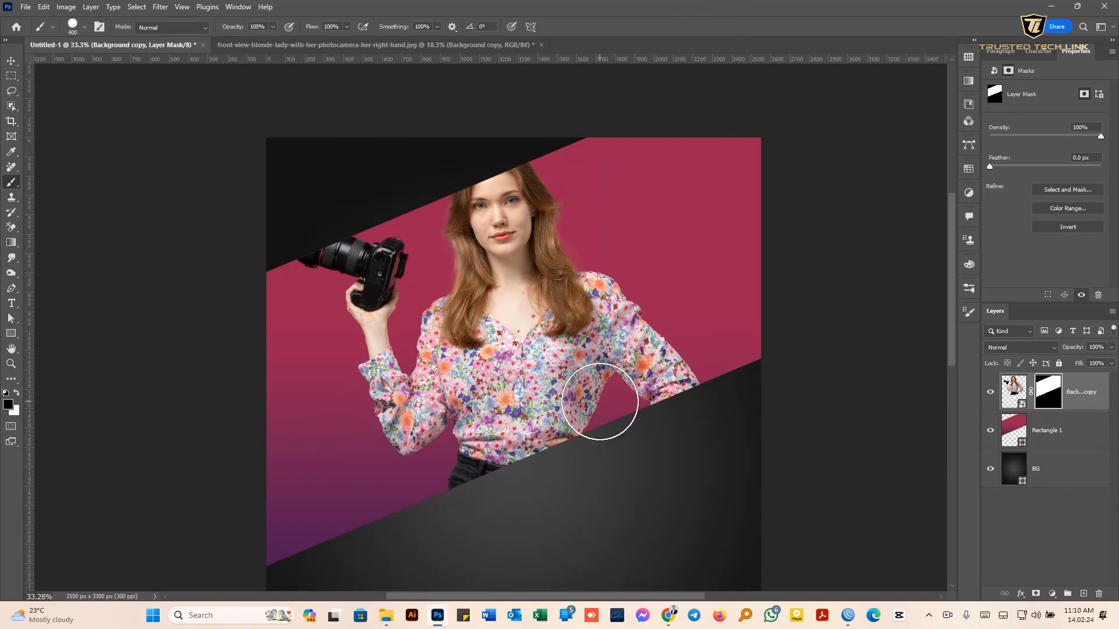
pyautogui.click(496, 155)
pyautogui.hotkey('ctrl', 'z')
pyautogui.click(15, 394)
pyautogui.click(497, 156)
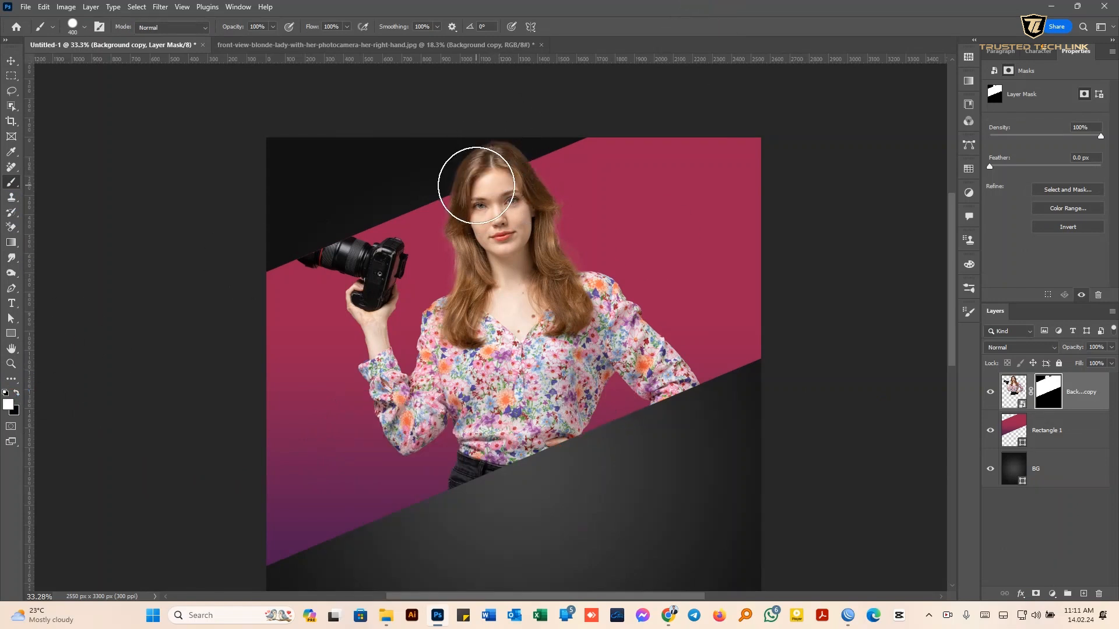
pyautogui.moveTo(299, 235); pyautogui.dragTo(307, 229)
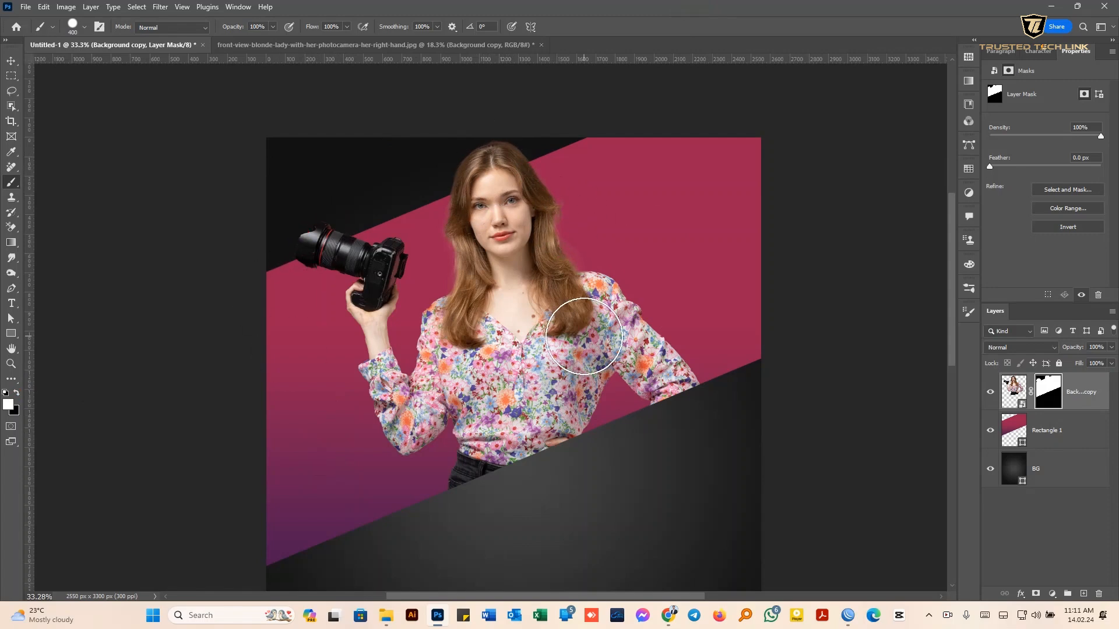
# Apply a Black & White adjustment to the woman's smart object with Reds at 66% and Greens at 62%
pyautogui.click(12, 60)
pyautogui.click(66, 7)
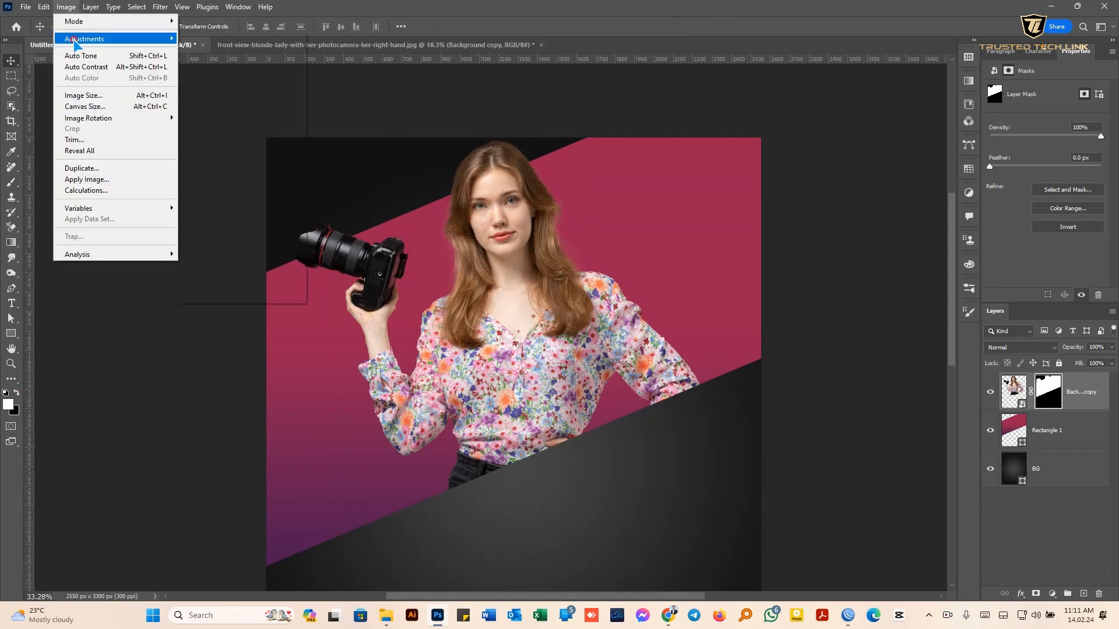
pyautogui.moveTo(87, 39)
pyautogui.click(1011, 385)
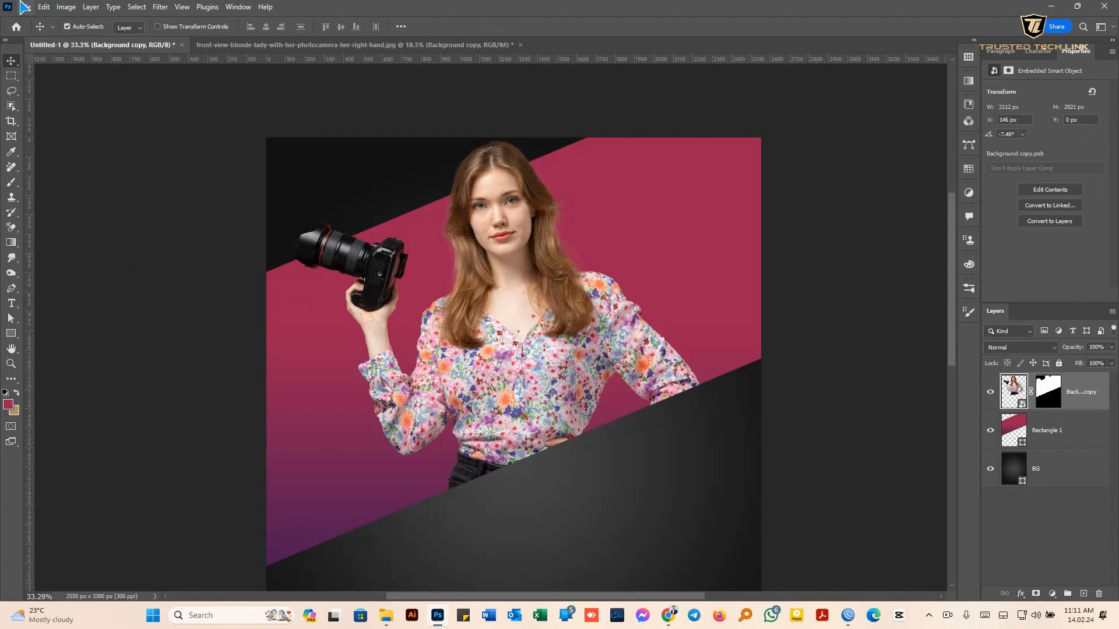
pyautogui.click(62, 7)
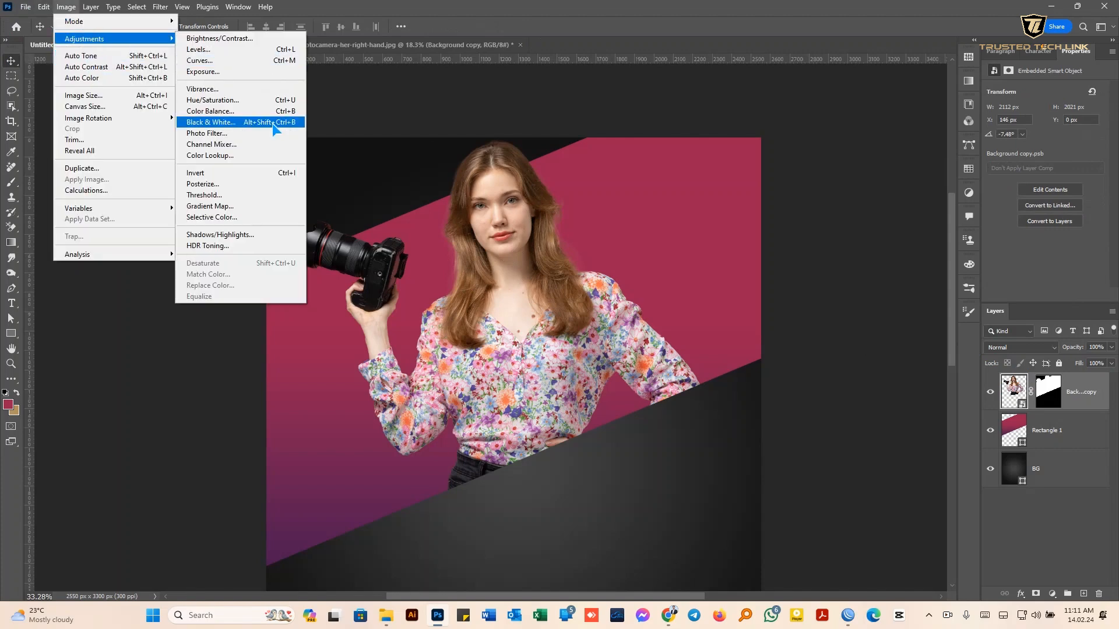
pyautogui.click(272, 124)
pyautogui.moveTo(591, 92); pyautogui.dragTo(749, 125)
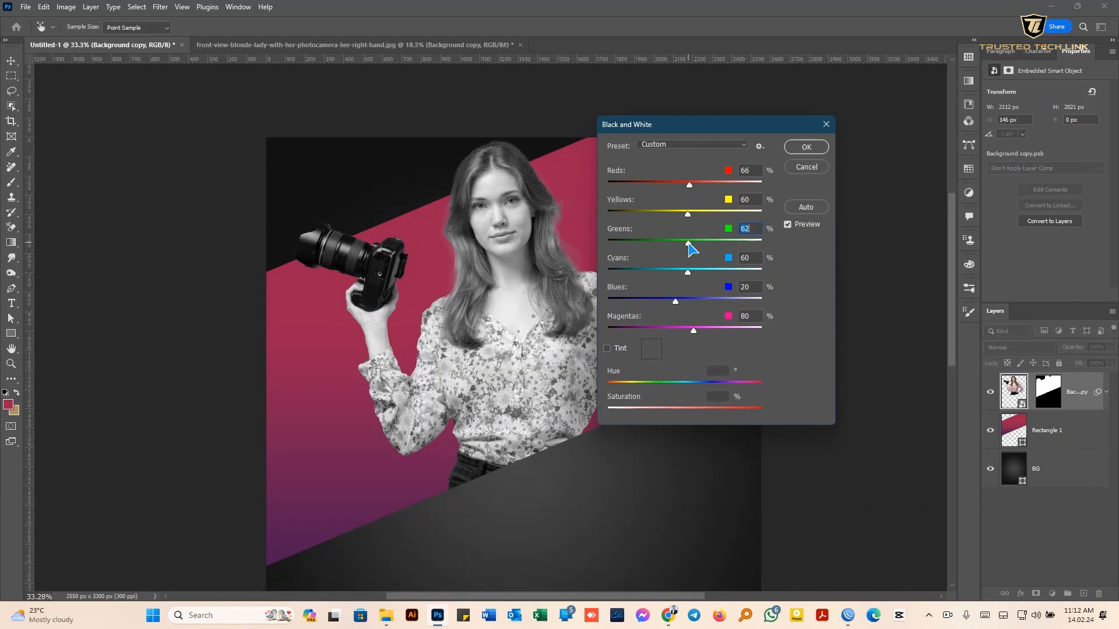
pyautogui.click(806, 147)
# Duplicate the Rectangle 1 band layer and place the copy above the woman's layer
pyautogui.rightClick(1069, 481)
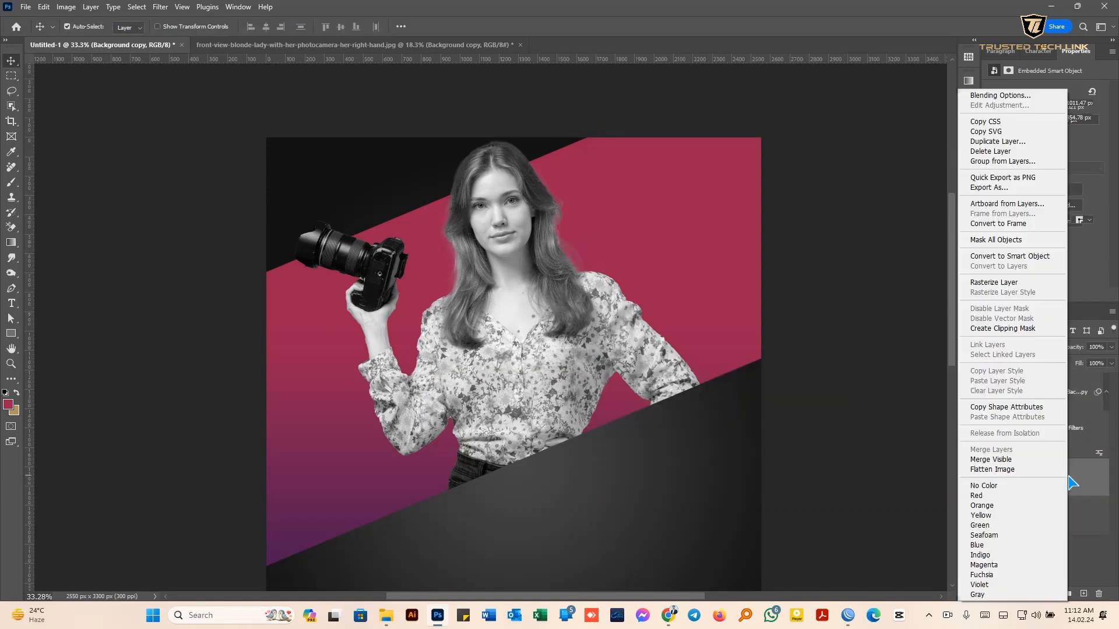
pyautogui.click(1008, 143)
pyautogui.click(231, 170)
pyautogui.moveTo(1047, 477); pyautogui.dragTo(1047, 381)
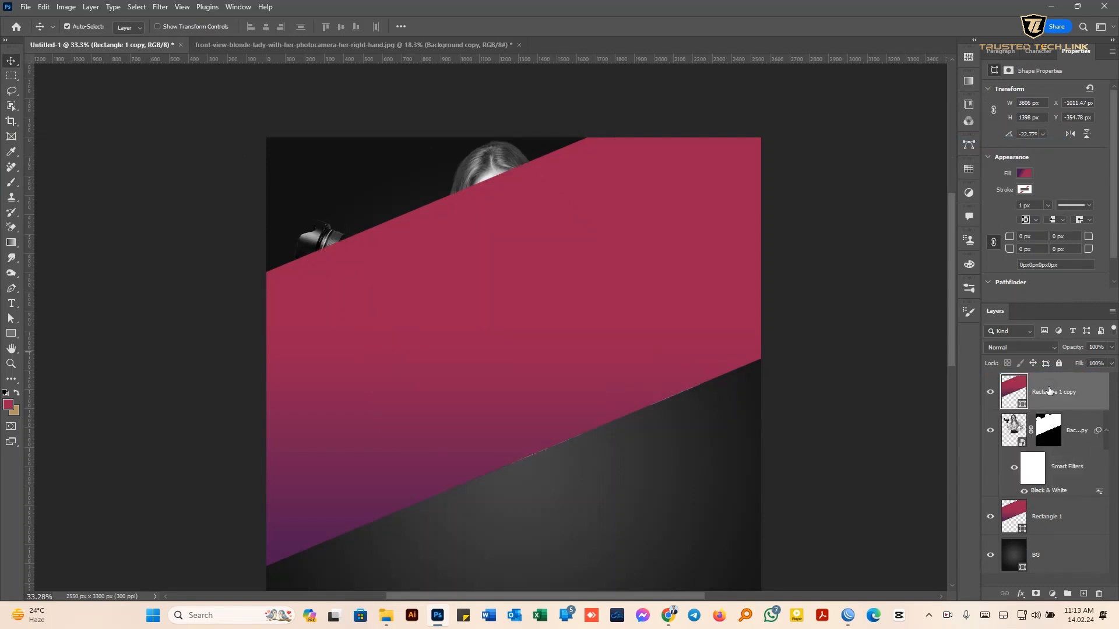
# Add a layer mask to the band copy and fill the mask with black using the Paint Bucket
pyautogui.click(1036, 595)
pyautogui.rightClick(20, 244)
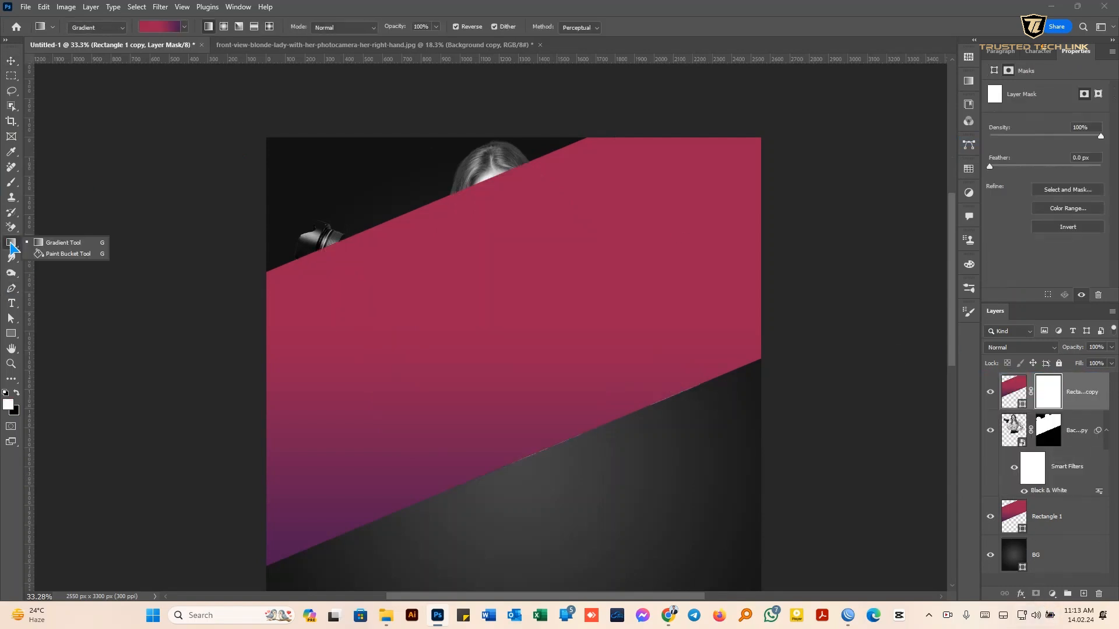
pyautogui.click(64, 259)
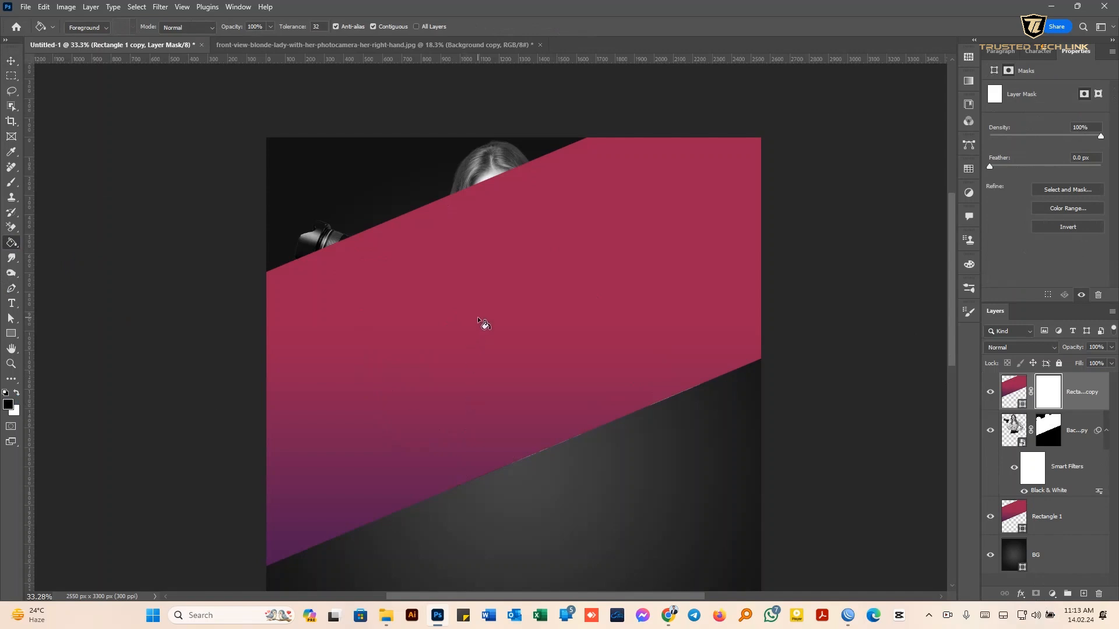
pyautogui.click(515, 252)
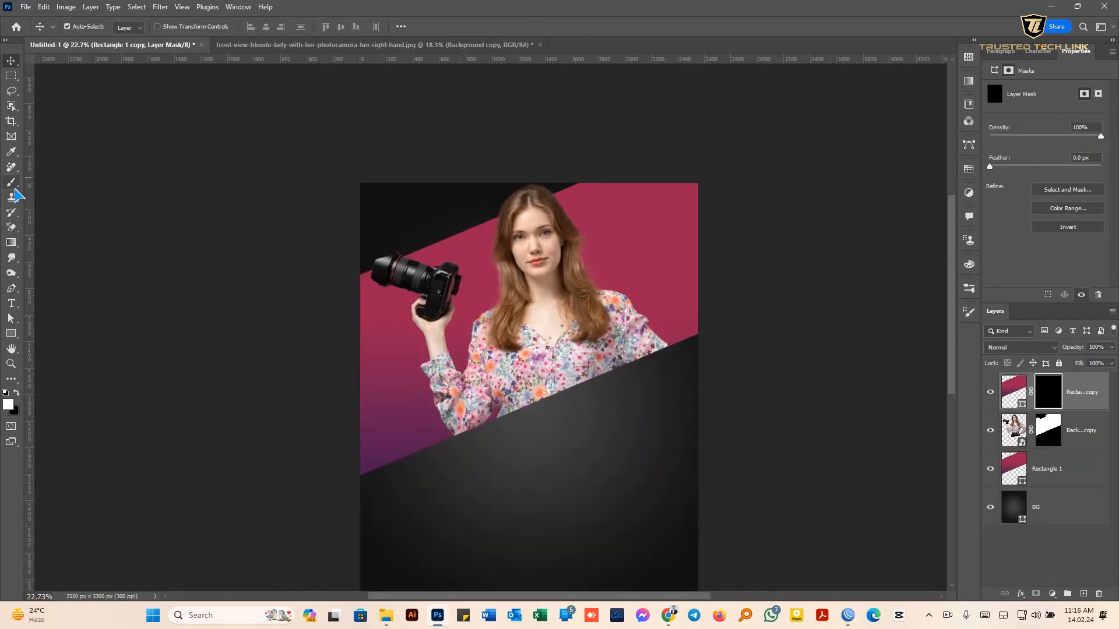
# Set the Brush to 800 px and lower its hardness to the minimum for soft mask painting
pyautogui.press('b')
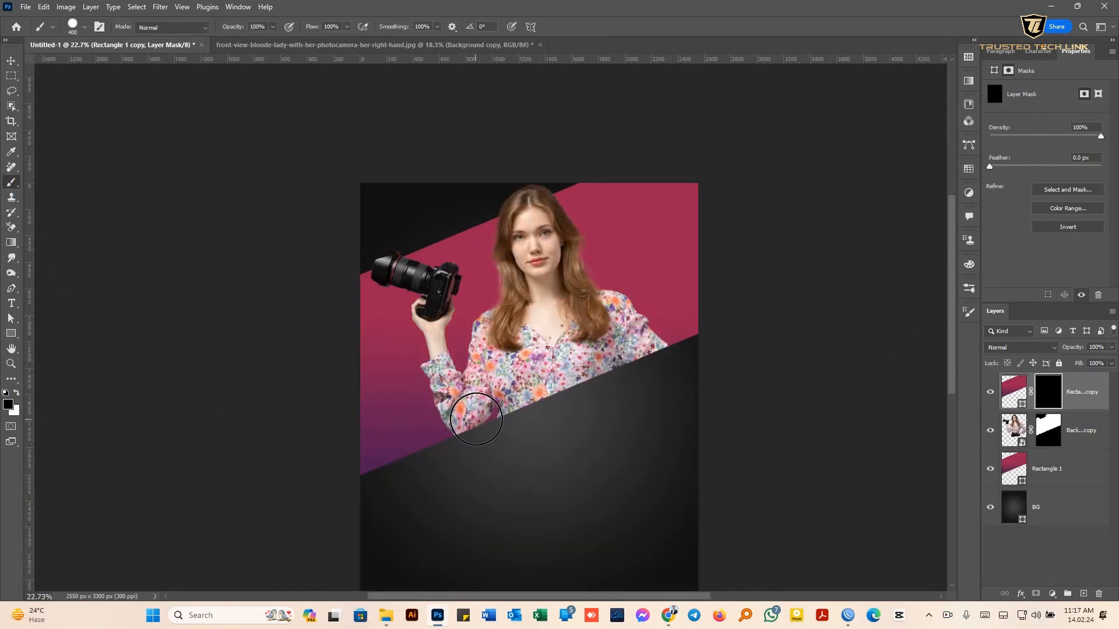
pyautogui.press(']')
pyautogui.press(']')
pyautogui.press(']')
pyautogui.press(']')
pyautogui.rightClick(631, 437)
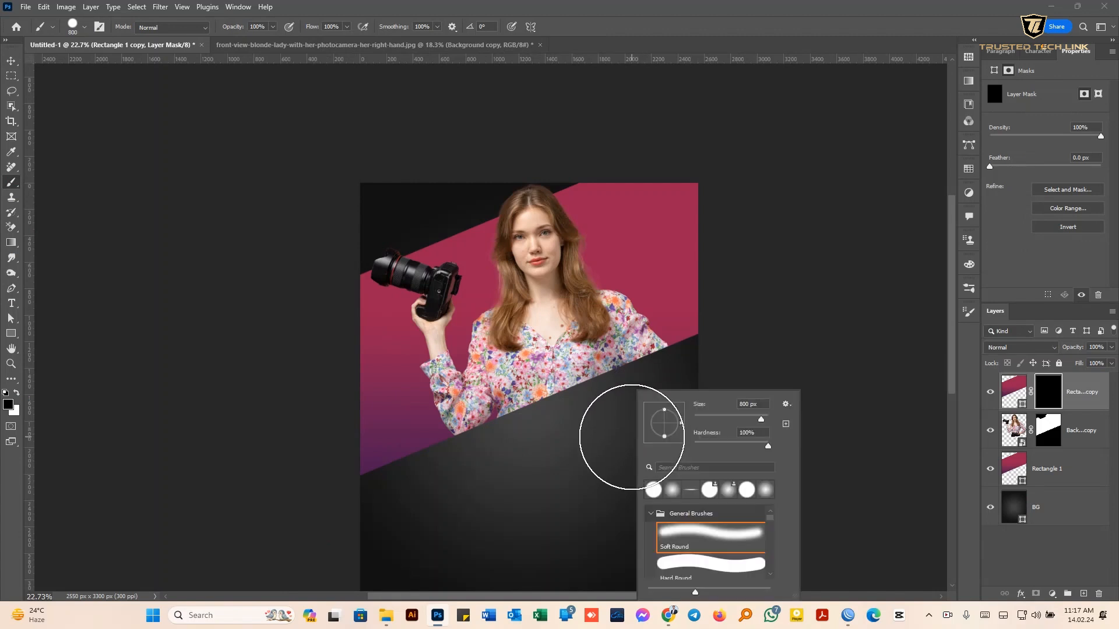
pyautogui.moveTo(767, 446); pyautogui.dragTo(694, 445)
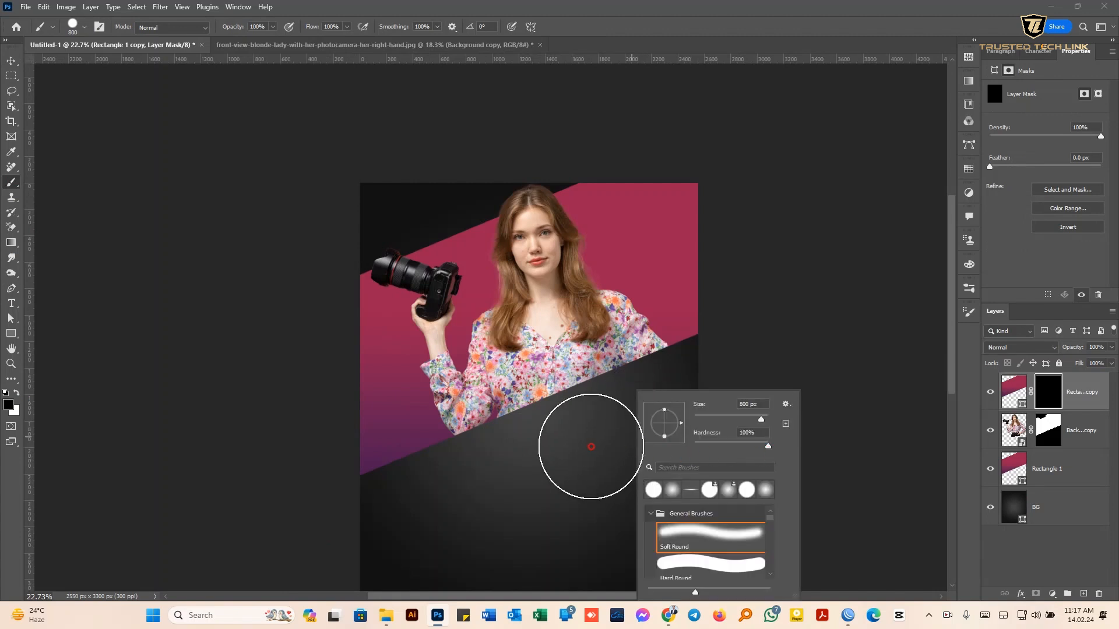
pyautogui.click(698, 2)
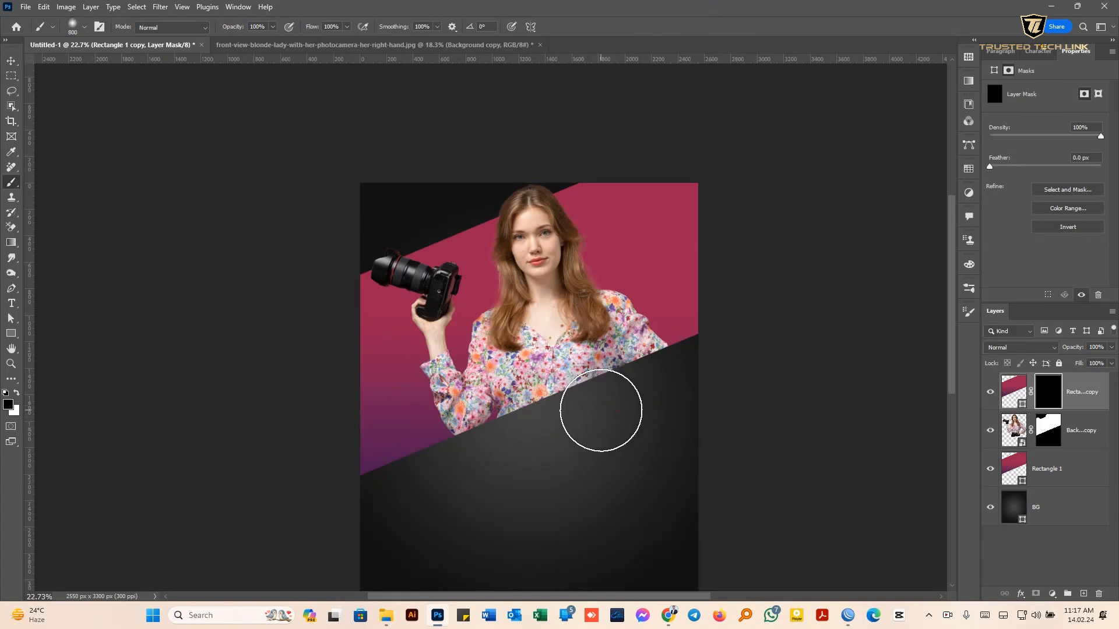
# Paint white on the band copy's mask to fade the woman's lower body into the gradient, enlarging the soft brush to 1400 px
pyautogui.press('x')
pyautogui.moveTo(550, 432)
pyautogui.mouseDown()
pyautogui.moveTo(425, 464)
pyautogui.moveTo(452, 471)
pyautogui.moveTo(682, 382)
pyautogui.moveTo(640, 432)
pyautogui.moveTo(555, 487)
pyautogui.moveTo(617, 445)
pyautogui.mouseUp()
pyautogui.press(']')
pyautogui.press(']')
pyautogui.press(']')
pyautogui.press(']')
pyautogui.press(']')
pyautogui.press(']')
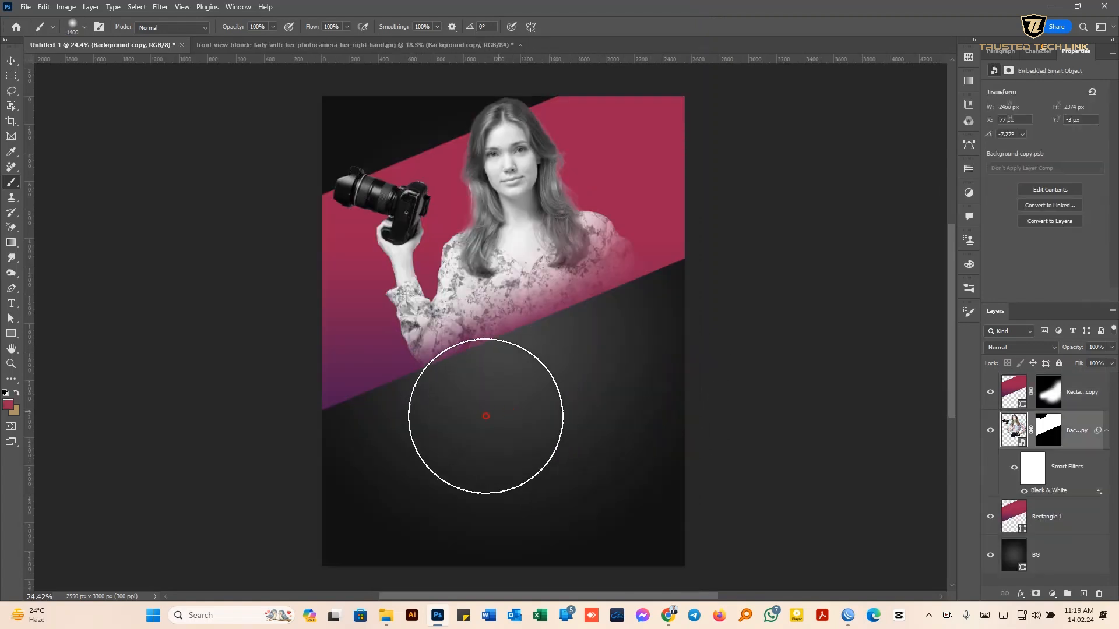
# Undo the stray brush stroke, reselect the band copy's mask and enlarge the soft brush to 1500 px
pyautogui.moveTo(486, 416); pyautogui.dragTo(436, 425)
pyautogui.hotkey('ctrl', 'z')
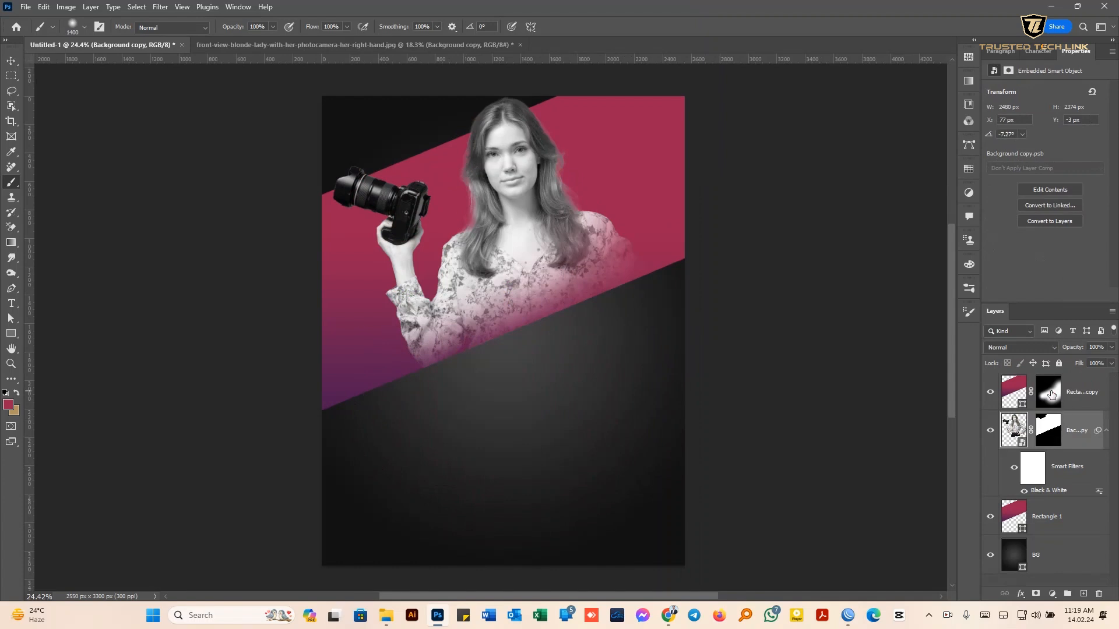
pyautogui.click(1050, 395)
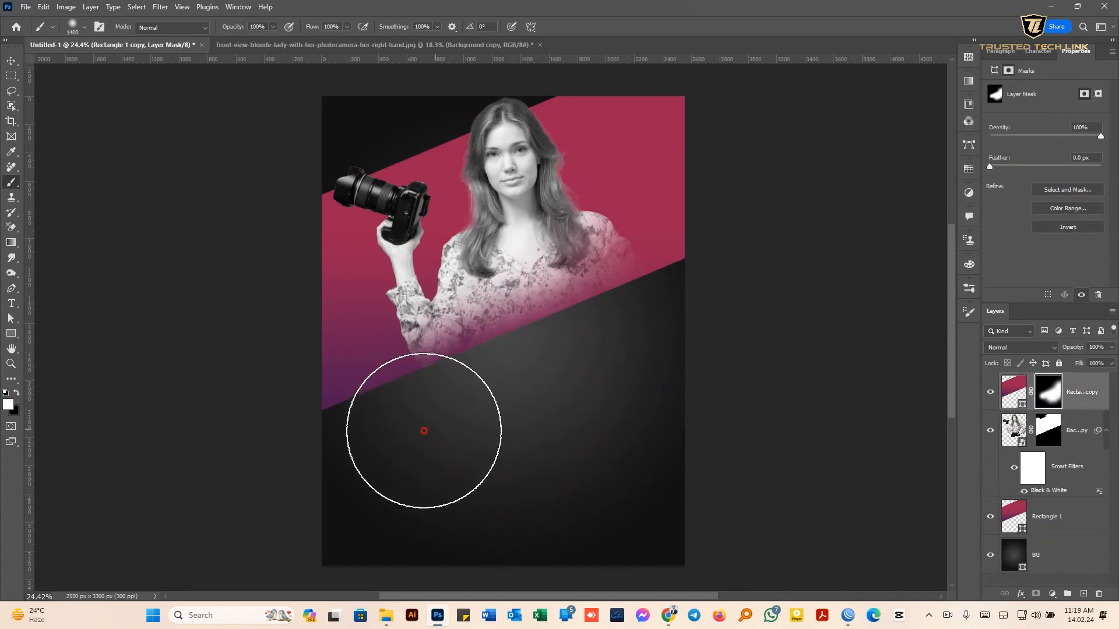
pyautogui.press(']')
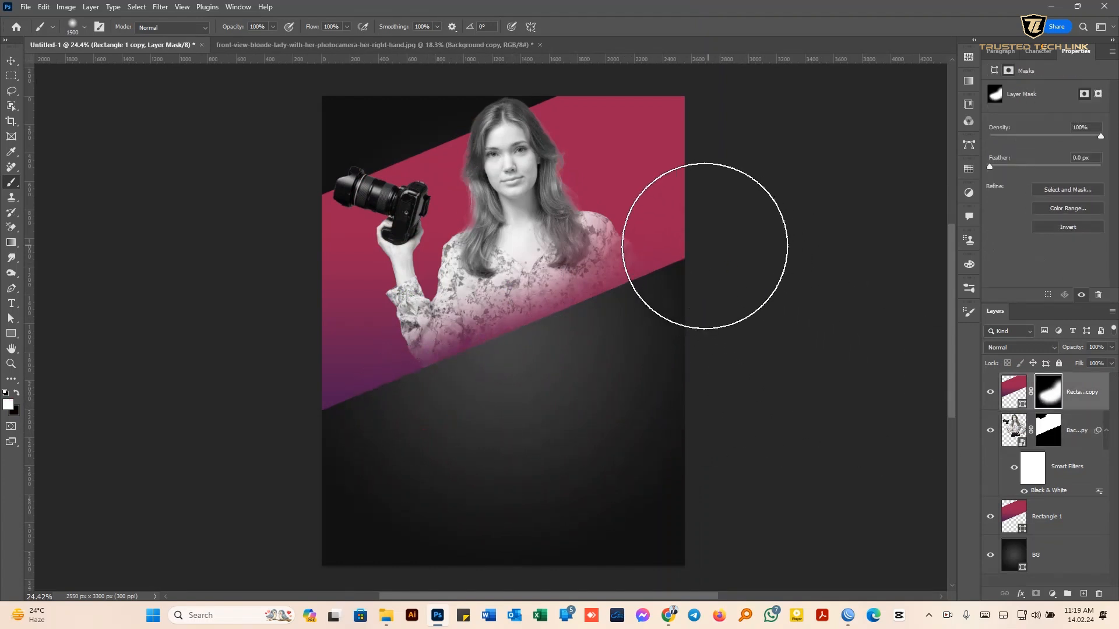
# Draw a six-sided polygon about 875 × 766 px with a 29 px corner radius on the dark area below the woman
pyautogui.click(11, 333)
pyautogui.rightClick(11, 333)
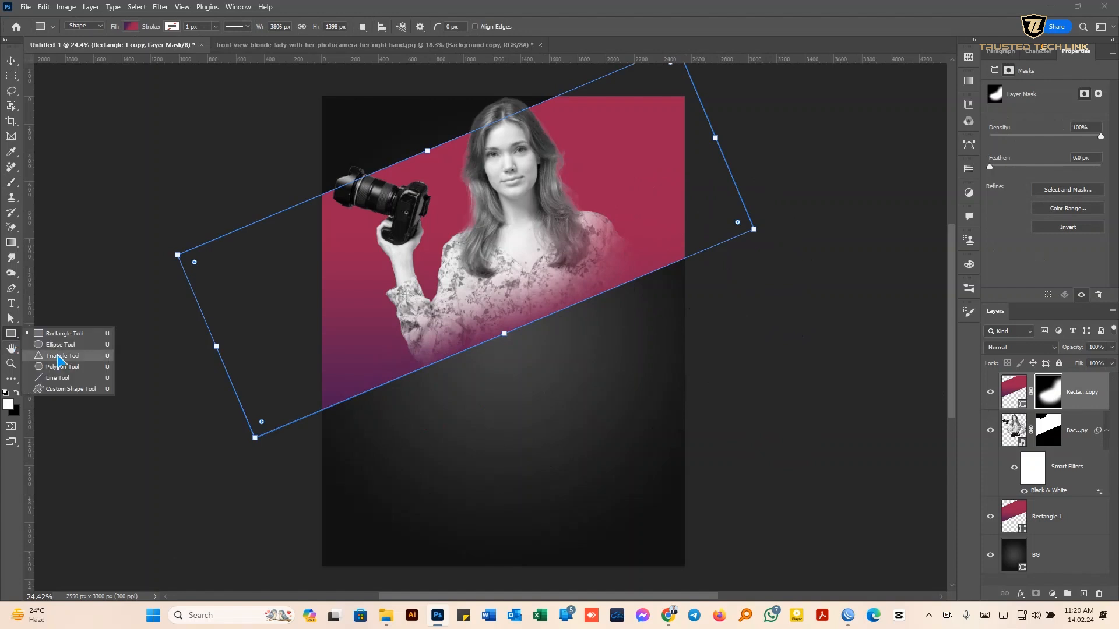
pyautogui.click(61, 366)
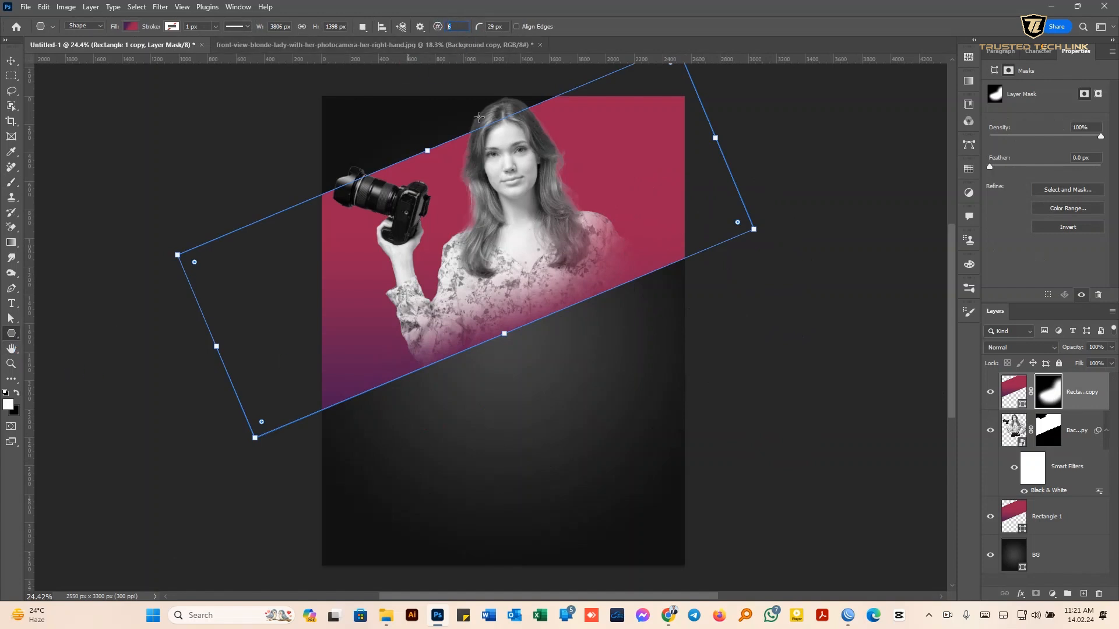
pyautogui.moveTo(511, 479); pyautogui.dragTo(609, 543)
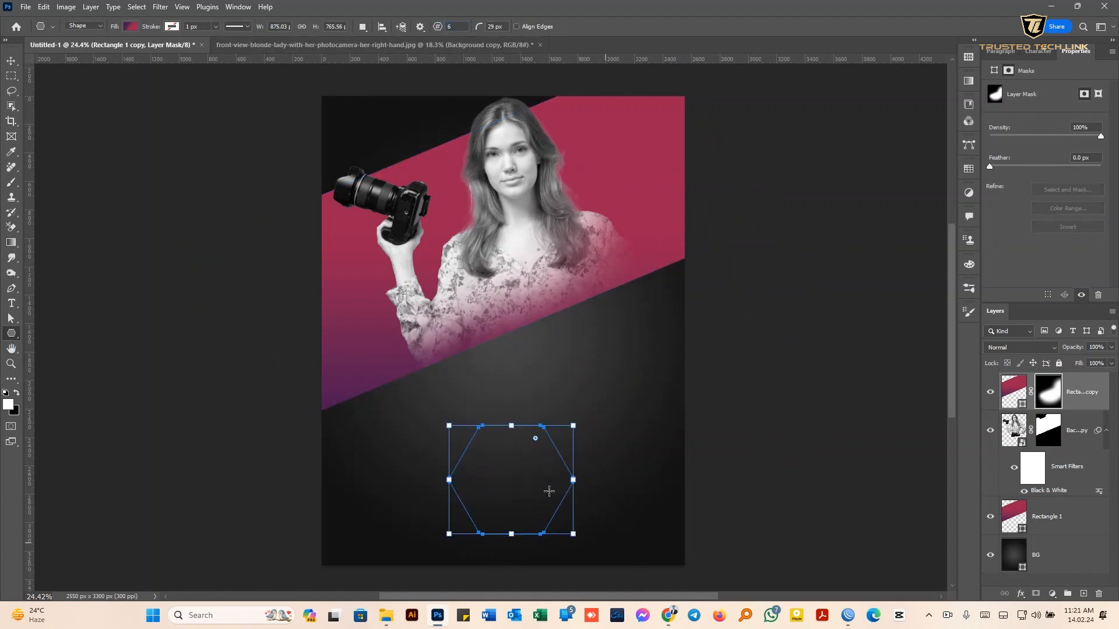
# Move the hexagon up over the band's lower edge, below the woman's shoulder on the right half of the flyer
pyautogui.press('v')
pyautogui.moveTo(515, 480); pyautogui.dragTo(559, 344)
pyautogui.scroll(-3, 520, 379)
pyautogui.scroll(2, 527, 376)
pyautogui.scroll(3, 557, 340)
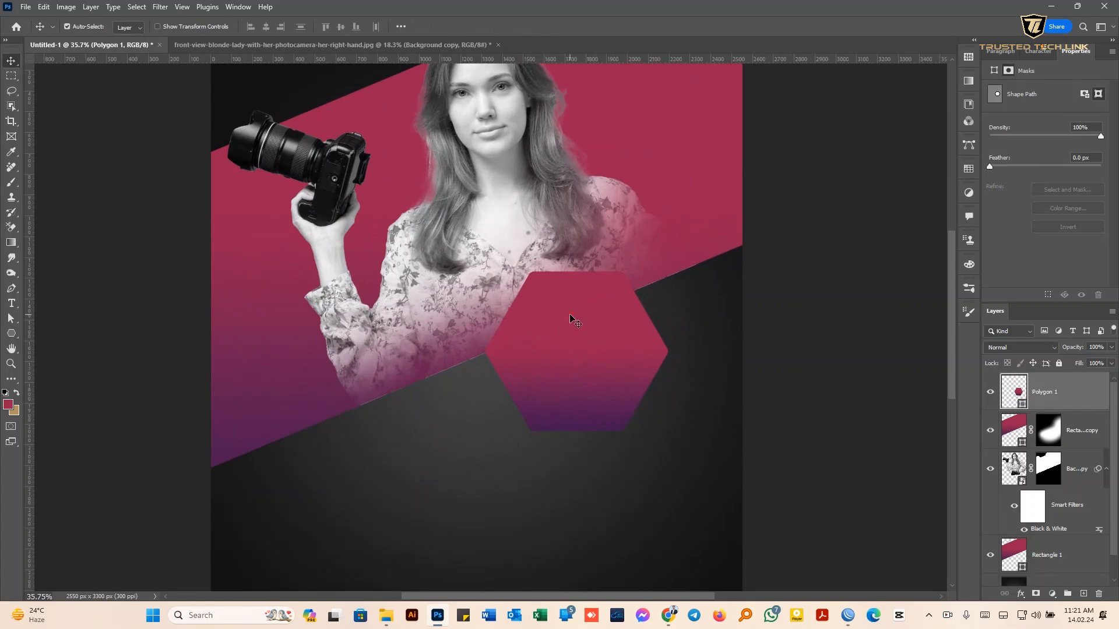
pyautogui.scroll(-1, 890, 243)
pyautogui.hotkey('ctrl', 't')
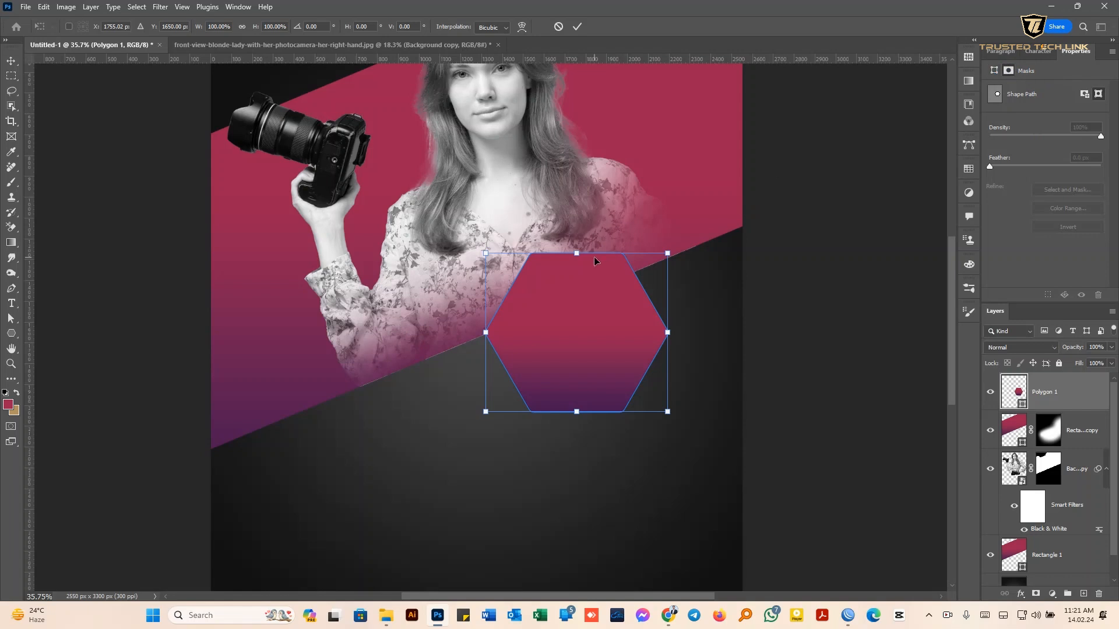
pyautogui.press('Return')
# Give the hexagon a white stroke and fill it with the recent pink-to-violet gradient
pyautogui.click(994, 71)
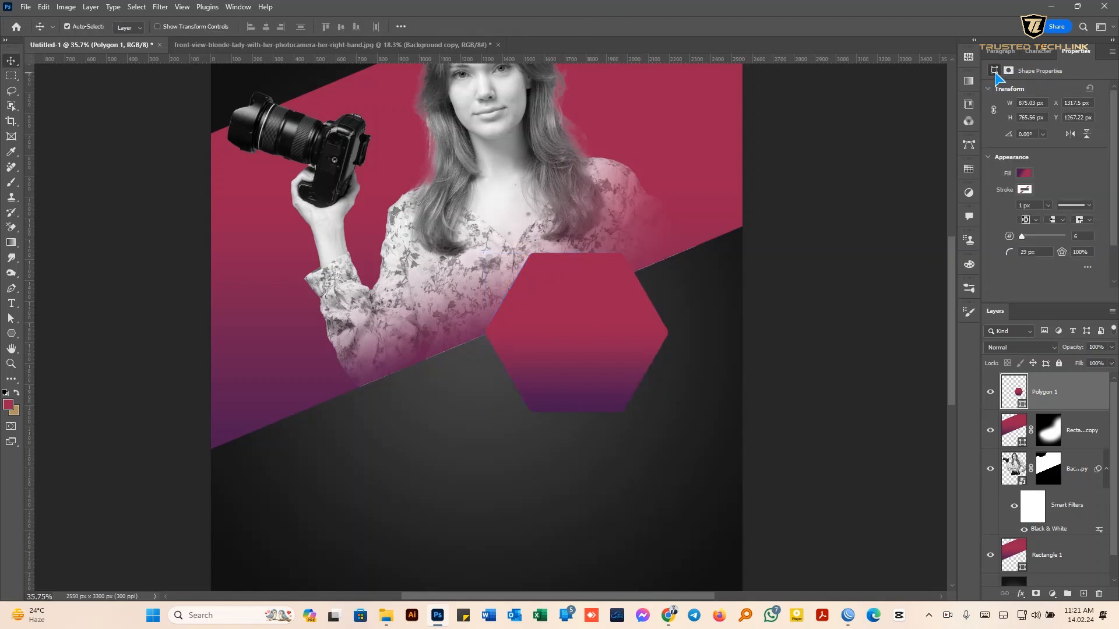
pyautogui.click(1023, 189)
pyautogui.click(966, 251)
pyautogui.click(1025, 174)
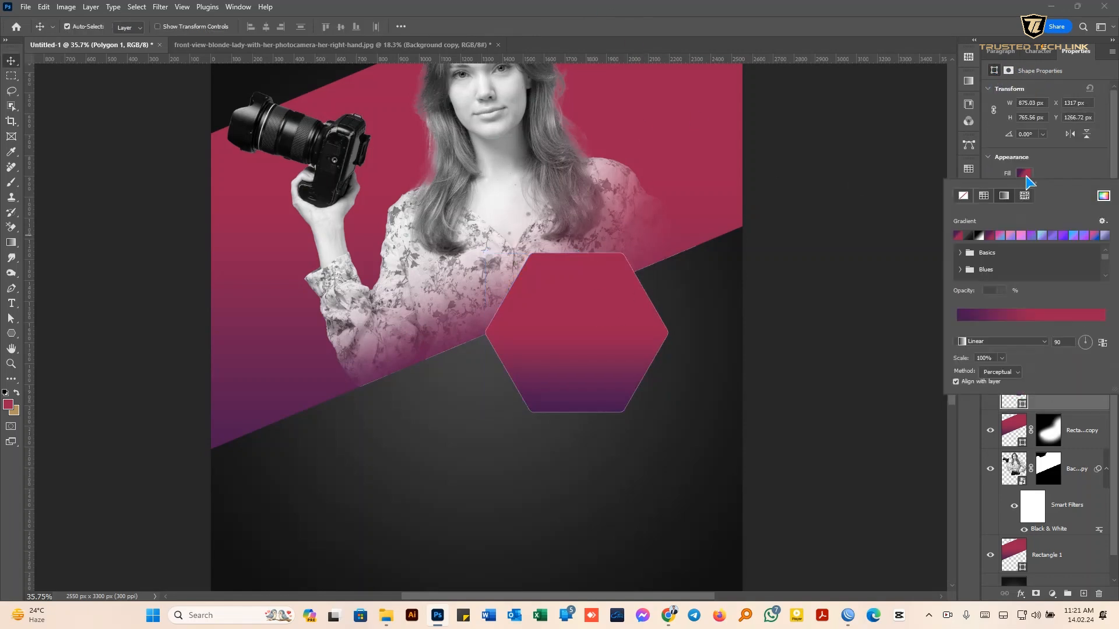
pyautogui.click(1020, 239)
pyautogui.click(587, 313)
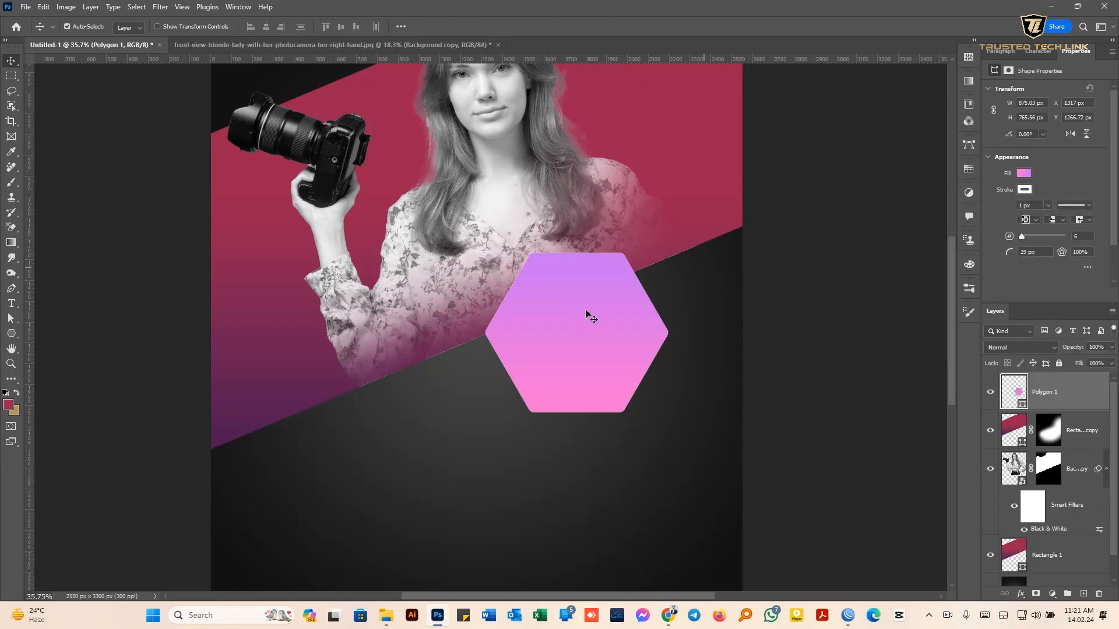
# Set the hexagon's corner radius to 60 px and stroke width to 4.68 px, and transform it to about 80% scale with 30° rotation
pyautogui.scroll(-1, 1036, 248)
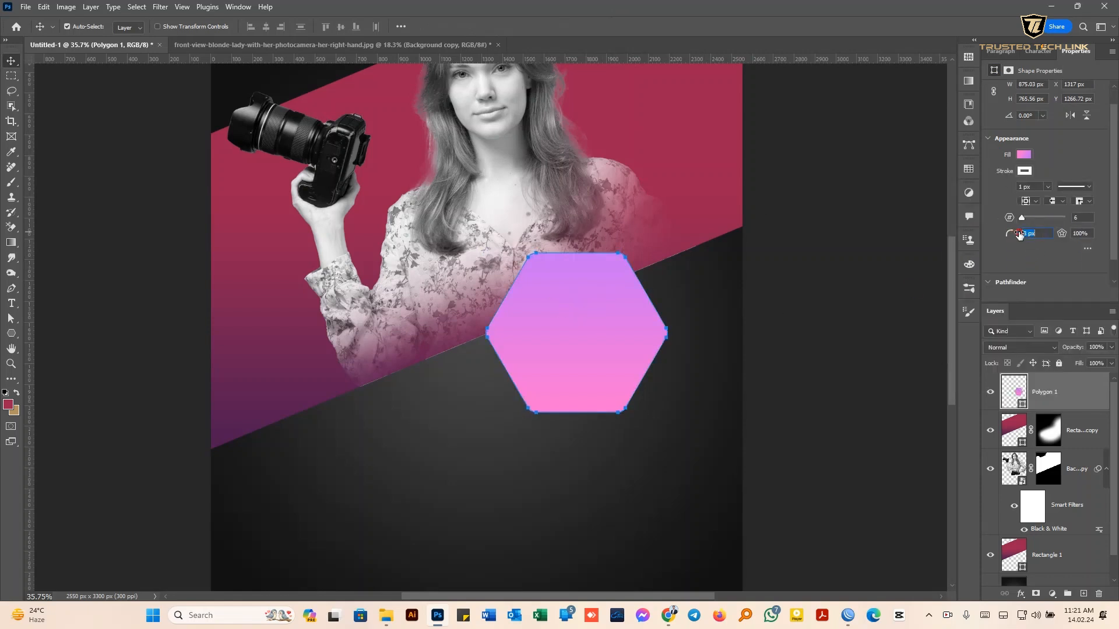
pyautogui.click(1023, 172)
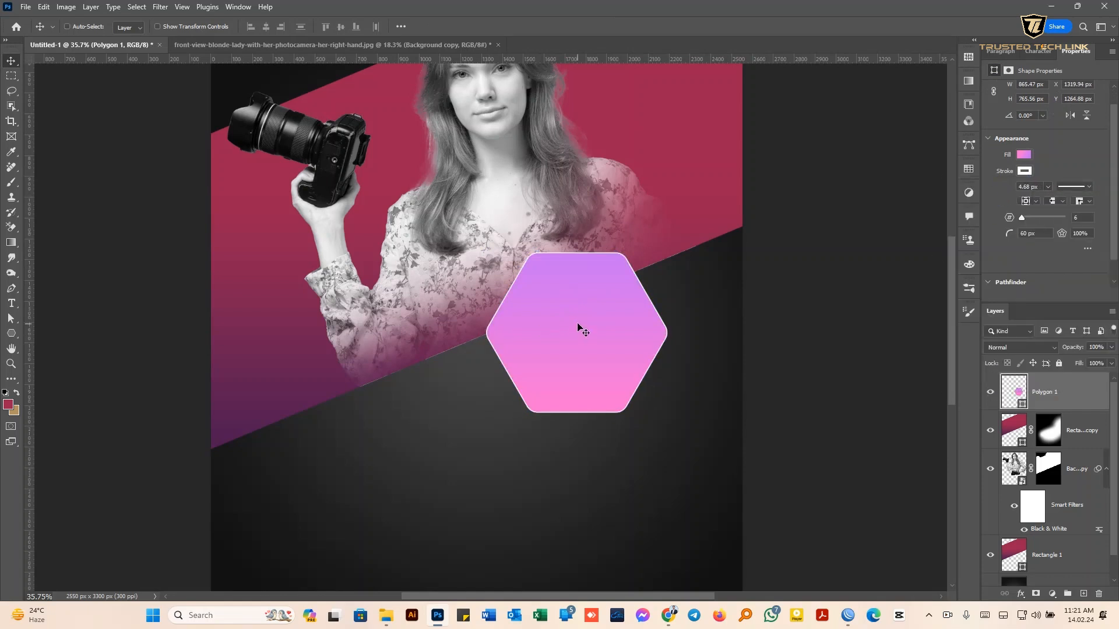
pyautogui.hotkey('ctrl', 't')
pyautogui.moveTo(666, 250); pyautogui.dragTo(652, 342)
pyautogui.moveTo(575, 345); pyautogui.dragTo(519, 302)
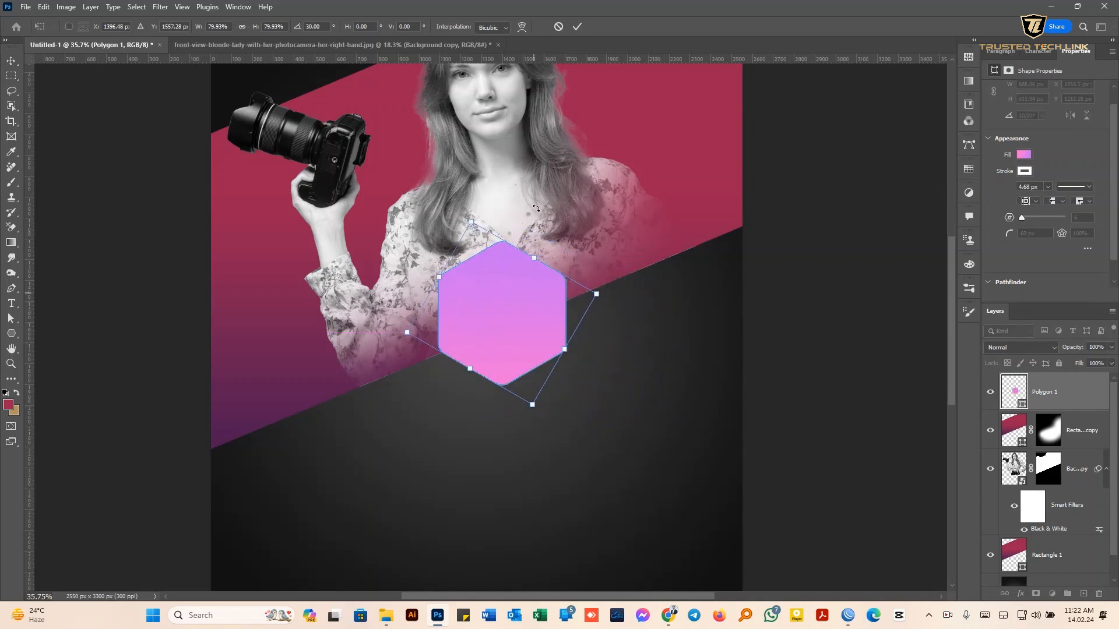
pyautogui.press('Return')
# Duplicate the hexagon twice to form a triangular cluster of three and rotate them together by about 73°
pyautogui.moveTo(645, 311); pyautogui.dragTo(575, 417)
pyautogui.click(647, 329)
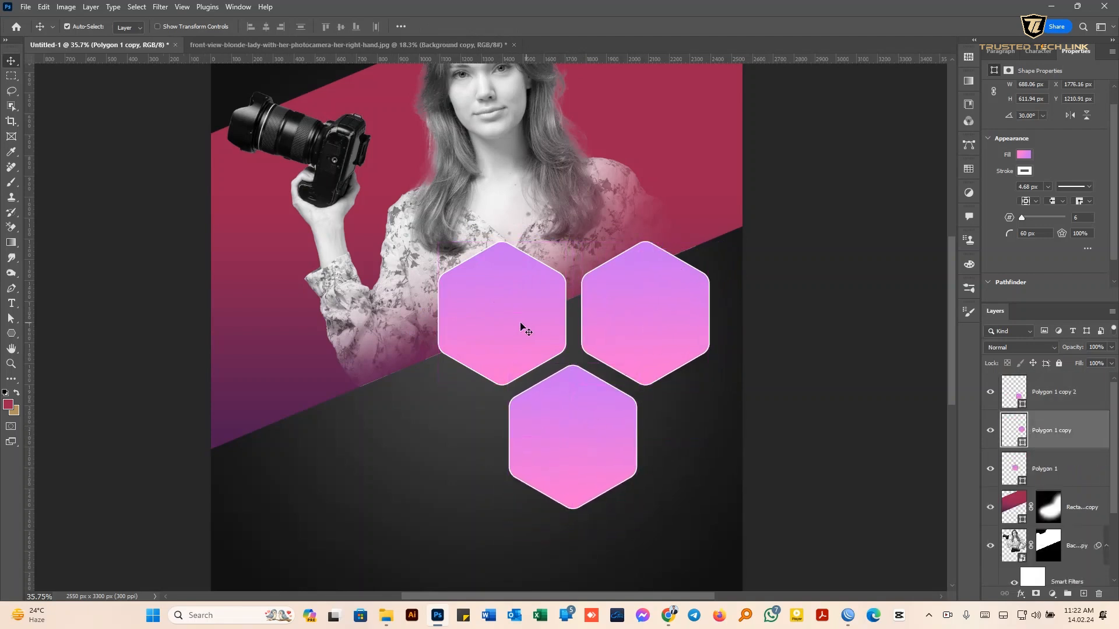
pyautogui.keyDown('shift'); pyautogui.click(519, 324); pyautogui.keyUp('shift')
pyautogui.keyDown('shift'); pyautogui.click(570, 425); pyautogui.keyUp('shift')
pyautogui.hotkey('ctrl', 't')
pyautogui.moveTo(728, 238); pyautogui.dragTo(670, 436)
pyautogui.moveTo(649, 376)
pyautogui.mouseDown()
pyautogui.moveTo(644, 357)
pyautogui.moveTo(635, 362)
pyautogui.mouseUp()
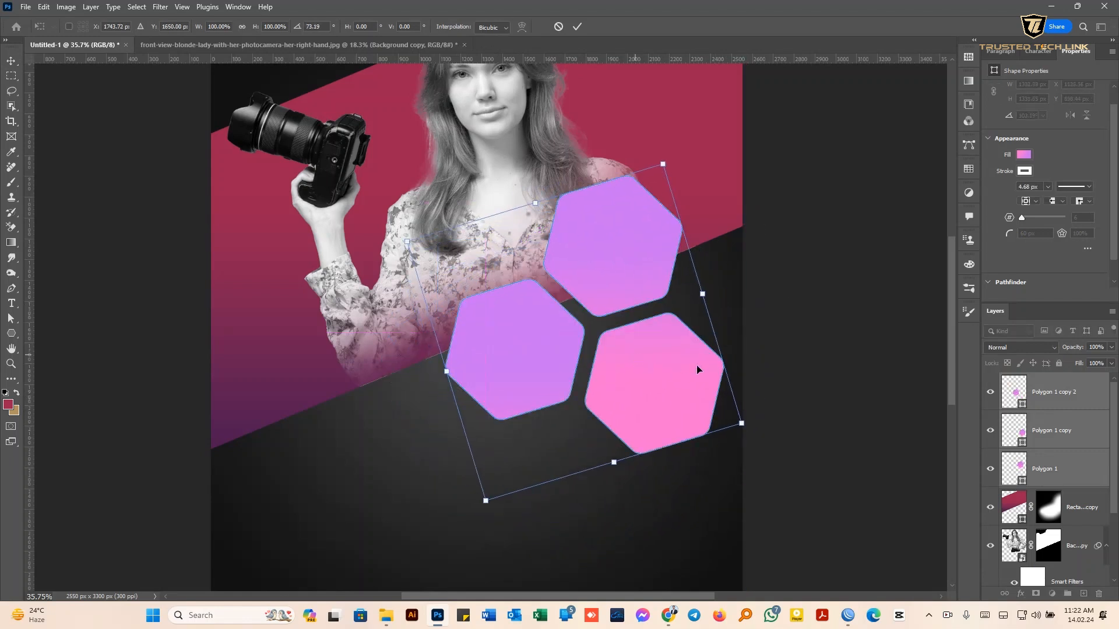
pyautogui.click(577, 26)
# Nudge the cluster of three hexagons 30 px to the right and 30 px up
pyautogui.scroll(-3, 611, 329)
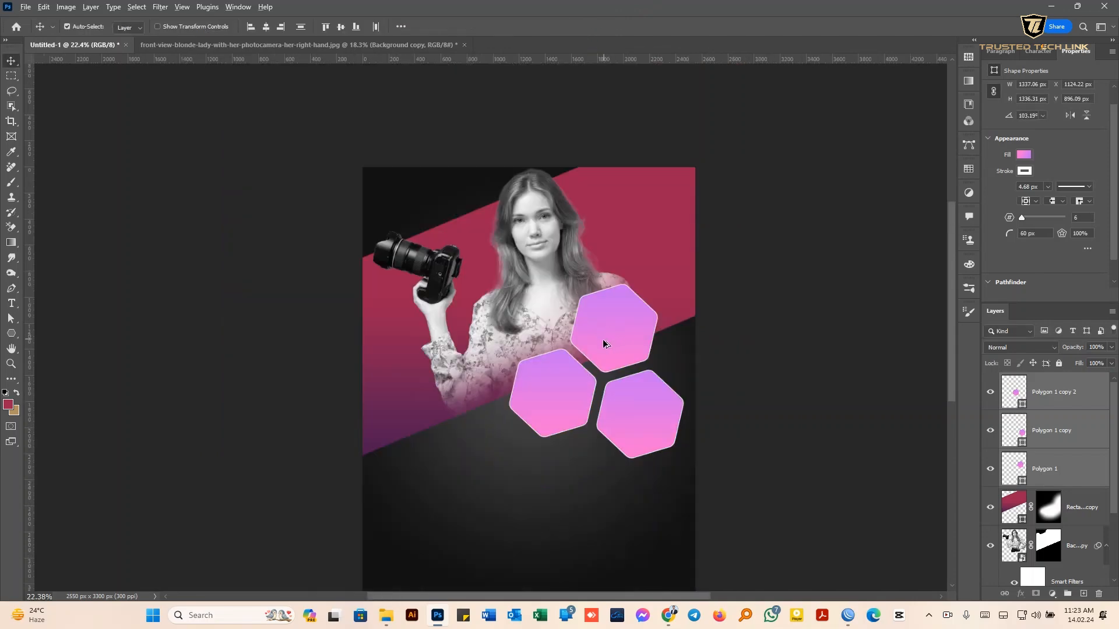
pyautogui.scroll(4, 603, 344)
pyautogui.hotkey('shift', 'Right')
pyautogui.hotkey('shift', 'Up')
pyautogui.hotkey('shift', 'Right')
pyautogui.hotkey('shift', 'Up')
pyautogui.hotkey('shift', 'Right')
pyautogui.hotkey('shift', 'Up')
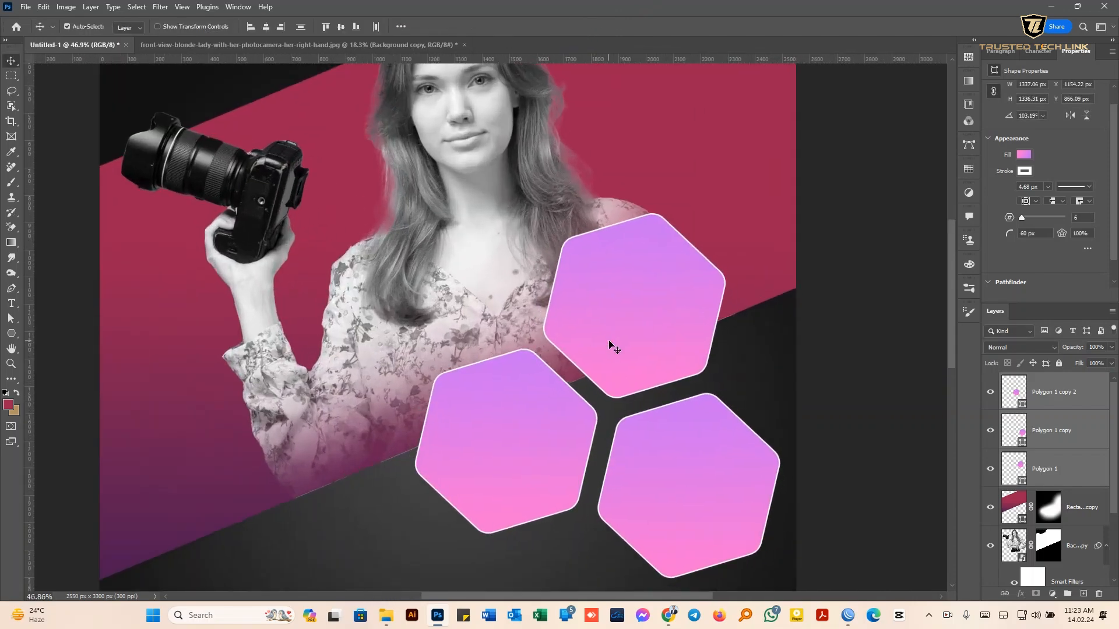
# Shift the three hexagons individually by small amounts to adjust the gaps between them across the band's lower edge
pyautogui.click(659, 322)
pyautogui.moveTo(630, 322); pyautogui.dragTo(629, 321)
pyautogui.moveTo(661, 487); pyautogui.dragTo(672, 487)
pyautogui.moveTo(513, 448); pyautogui.dragTo(510, 452)
pyautogui.scroll(-1, 612, 388)
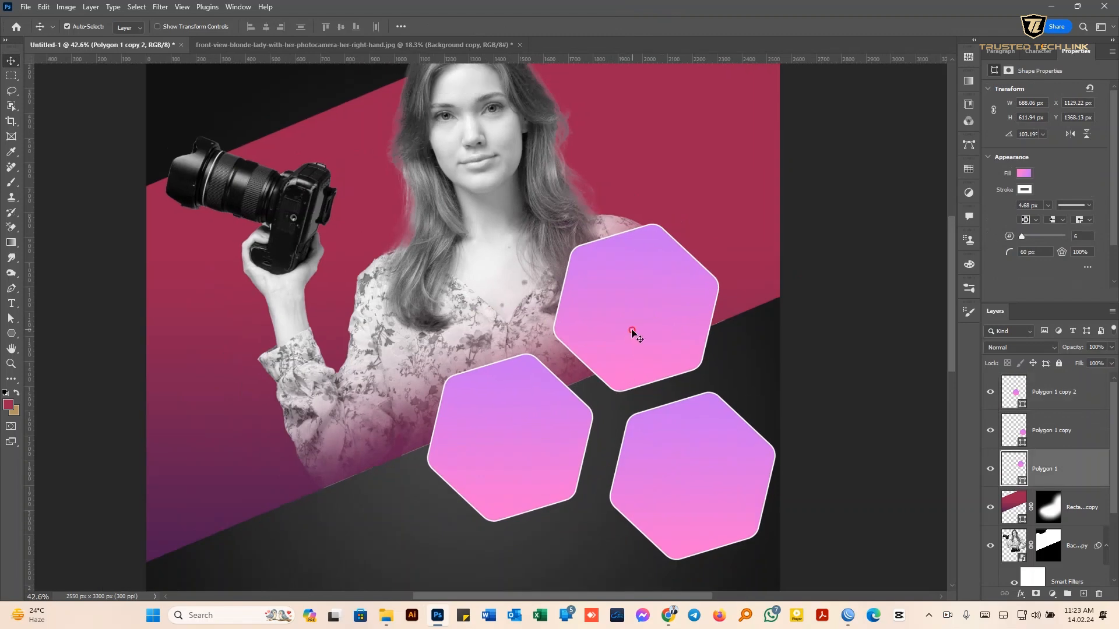
pyautogui.moveTo(634, 332); pyautogui.dragTo(630, 334)
pyautogui.moveTo(658, 431); pyautogui.dragTo(651, 437)
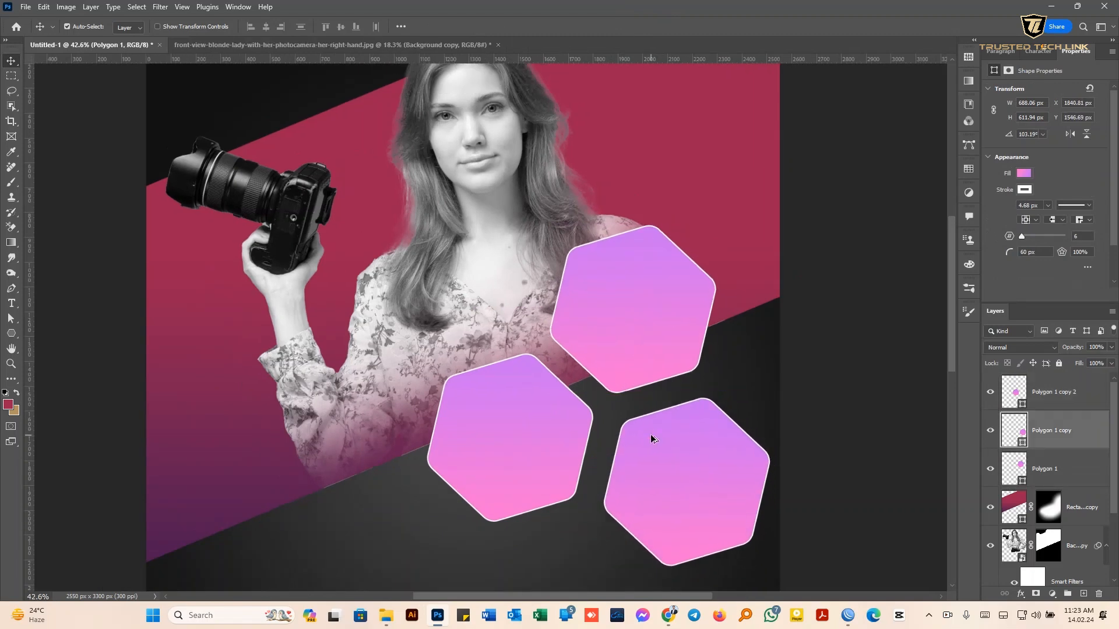
pyautogui.scroll(-5, 651, 438)
pyautogui.keyDown('shift'); pyautogui.click(566, 425); pyautogui.keyUp('shift')
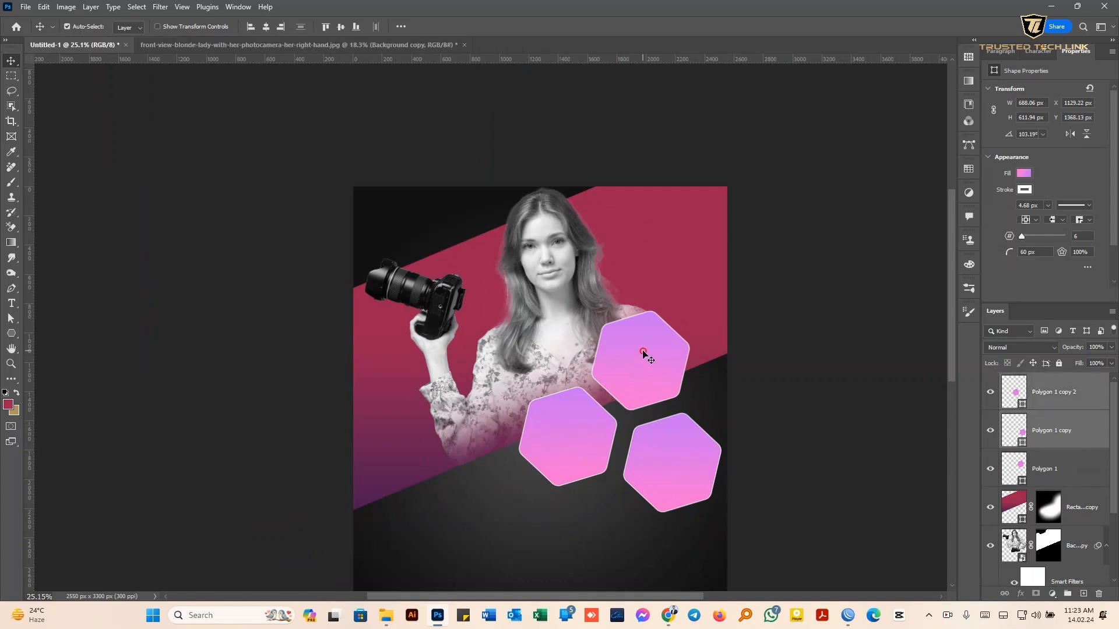
pyautogui.keyDown('shift'); pyautogui.click(641, 355); pyautogui.keyUp('shift')
pyautogui.keyDown('shift'); pyautogui.click(670, 464); pyautogui.keyUp('shift')
pyautogui.hotkey('ctrl', 't')
pyautogui.moveTo(689, 311); pyautogui.dragTo(682, 318)
pyautogui.moveTo(664, 461); pyautogui.dragTo(669, 465)
pyautogui.hotkey('ctrl', 'z')
pyautogui.hotkey('ctrl', 'z')
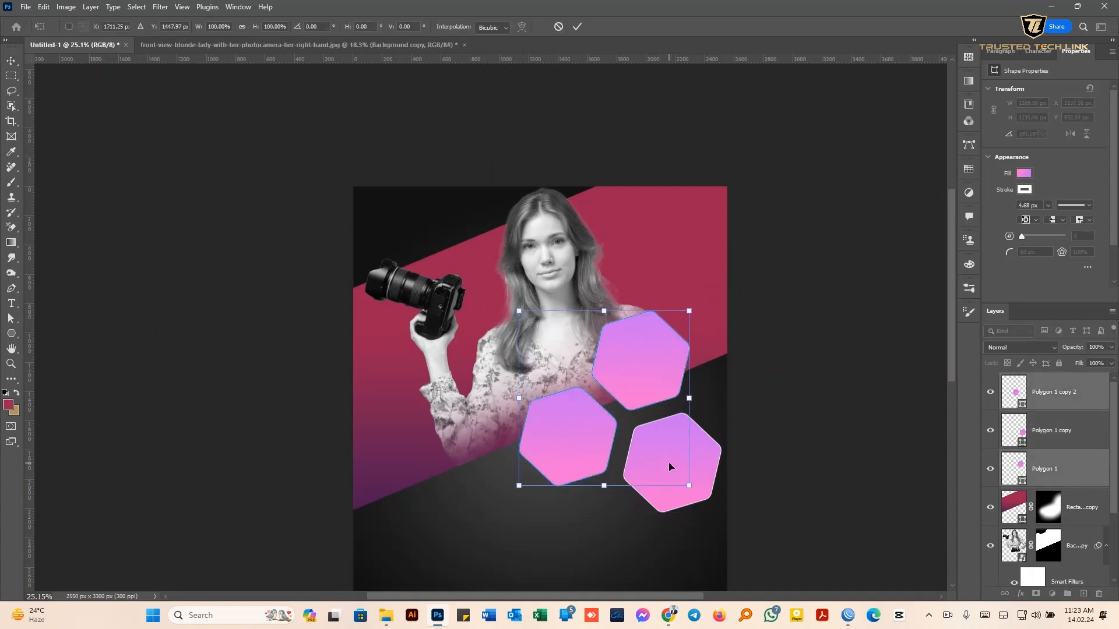
pyautogui.click(558, 27)
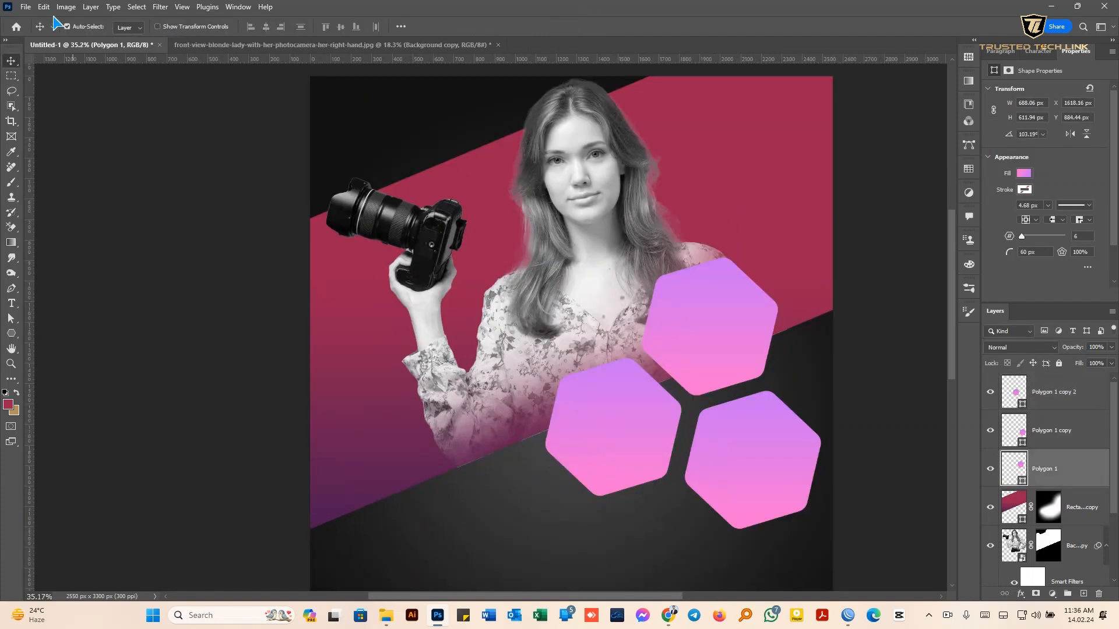
# Embed the image beautiful-couple-posing-their-wedding-day_1328-3508 directly above the upper hexagon's layer, scaled to about 60% and covering that hexagon
pyautogui.click(26, 7)
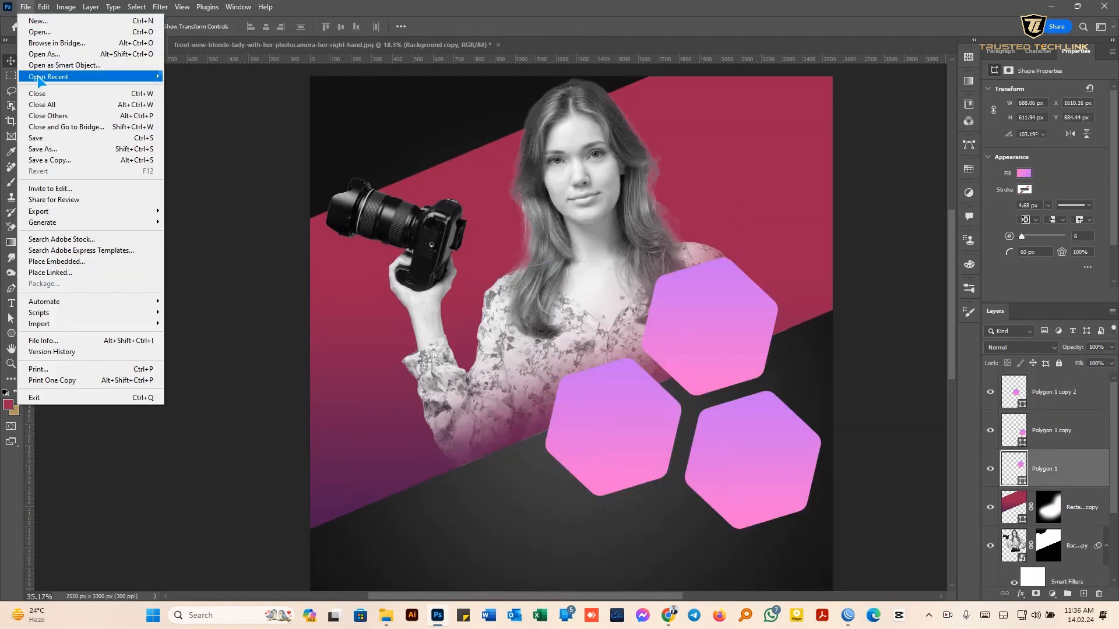
pyautogui.click(58, 261)
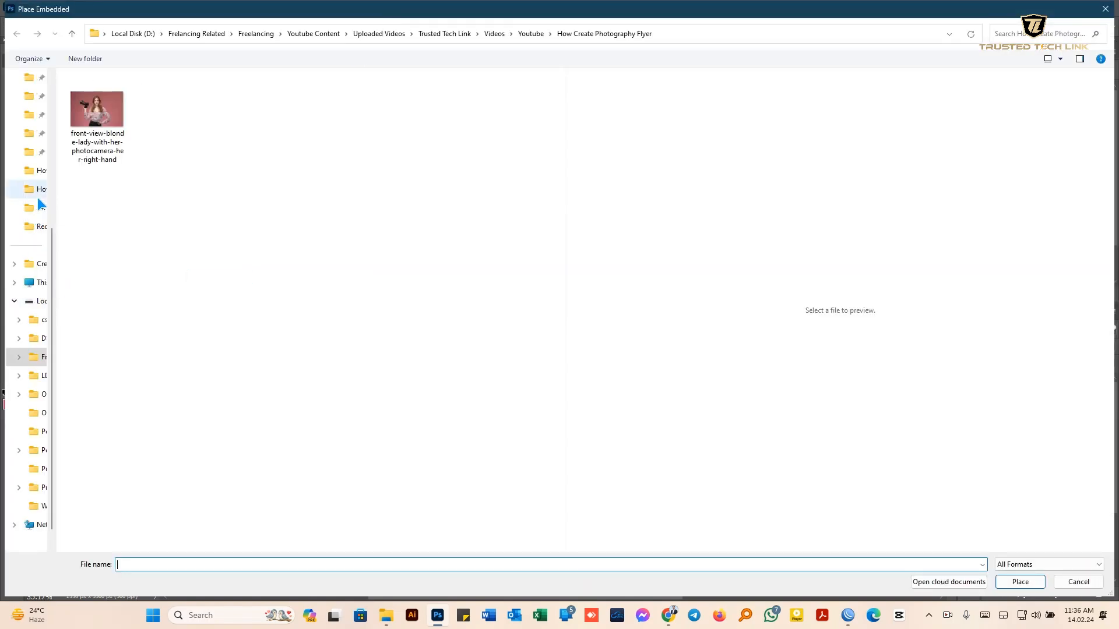
pyautogui.click(37, 192)
pyautogui.doubleClick(98, 110)
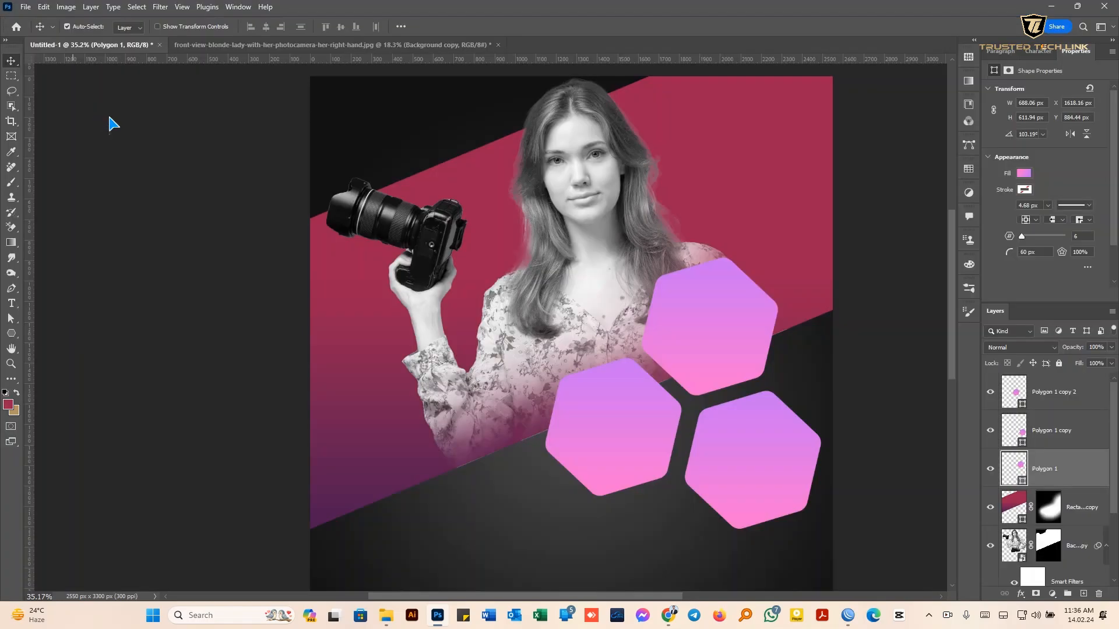
pyautogui.moveTo(571, 159); pyautogui.dragTo(571, 296)
pyautogui.moveTo(576, 336); pyautogui.dragTo(708, 247)
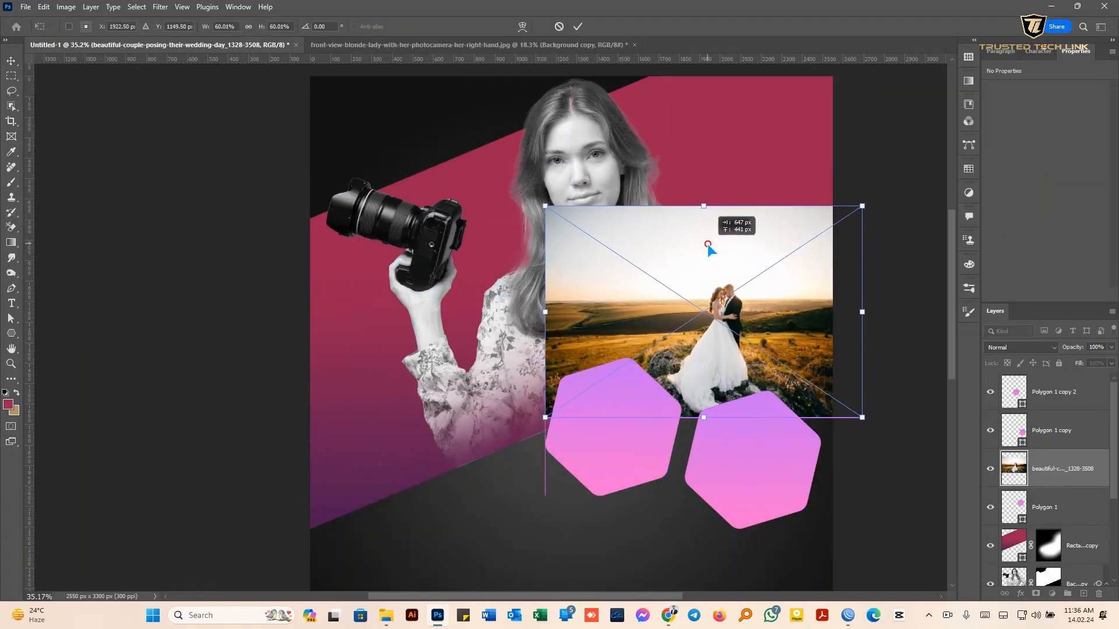
pyautogui.click(577, 26)
# Clip the wedding photo to the upper hexagon, centre the couple inside it and scale the photo to about 61%
pyautogui.rightClick(1058, 469)
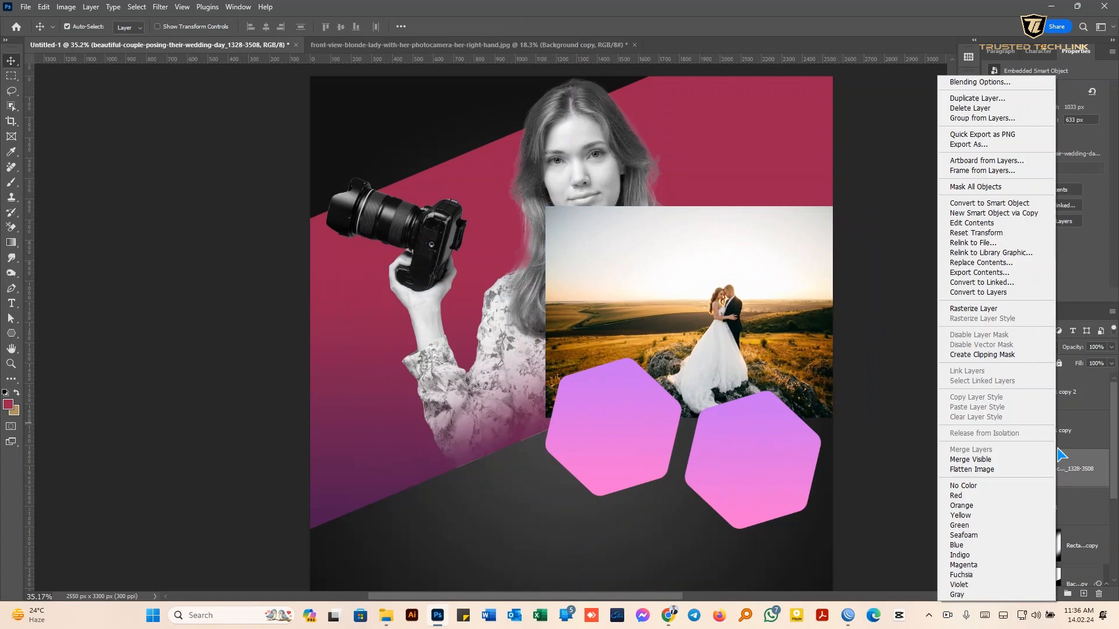
pyautogui.click(992, 354)
pyautogui.hotkey('ctrl', 't')
pyautogui.moveTo(727, 335); pyautogui.dragTo(716, 332)
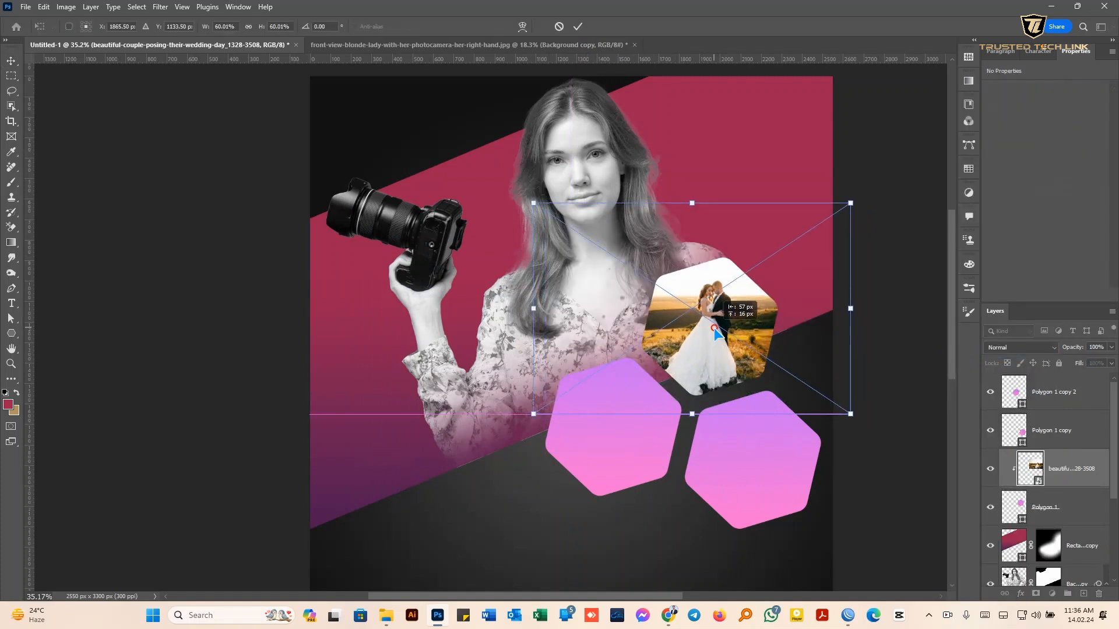
pyautogui.moveTo(850, 414); pyautogui.dragTo(856, 418)
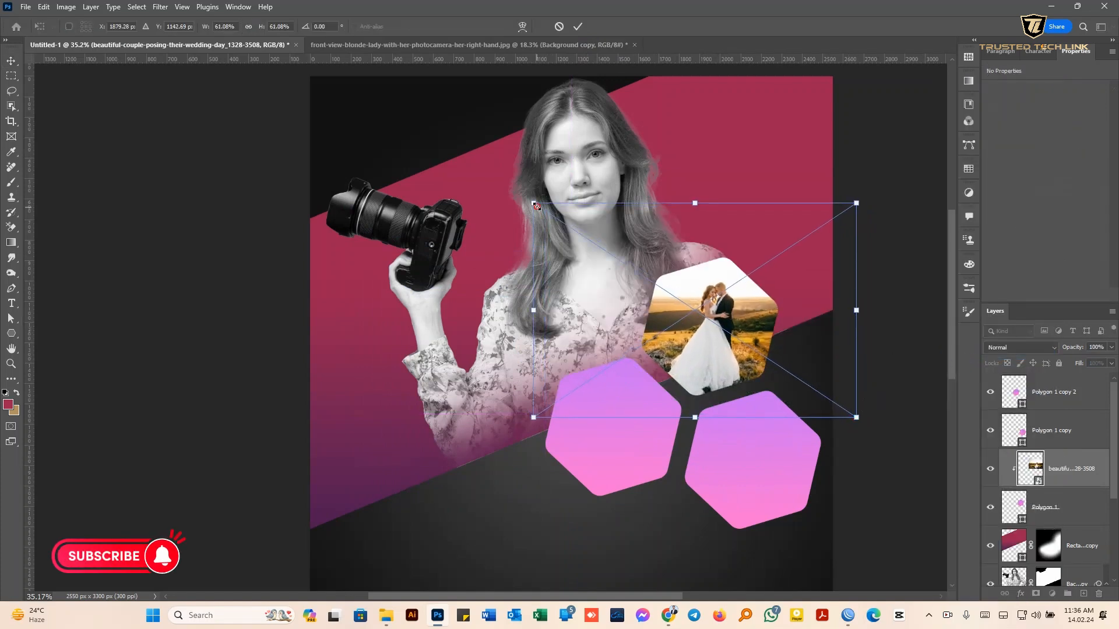
pyautogui.click(577, 27)
# Embed the high-fashion portrait of the blonde woman in a black hat over the left hexagon, scaled to about 1166 × 778 px
pyautogui.click(644, 412)
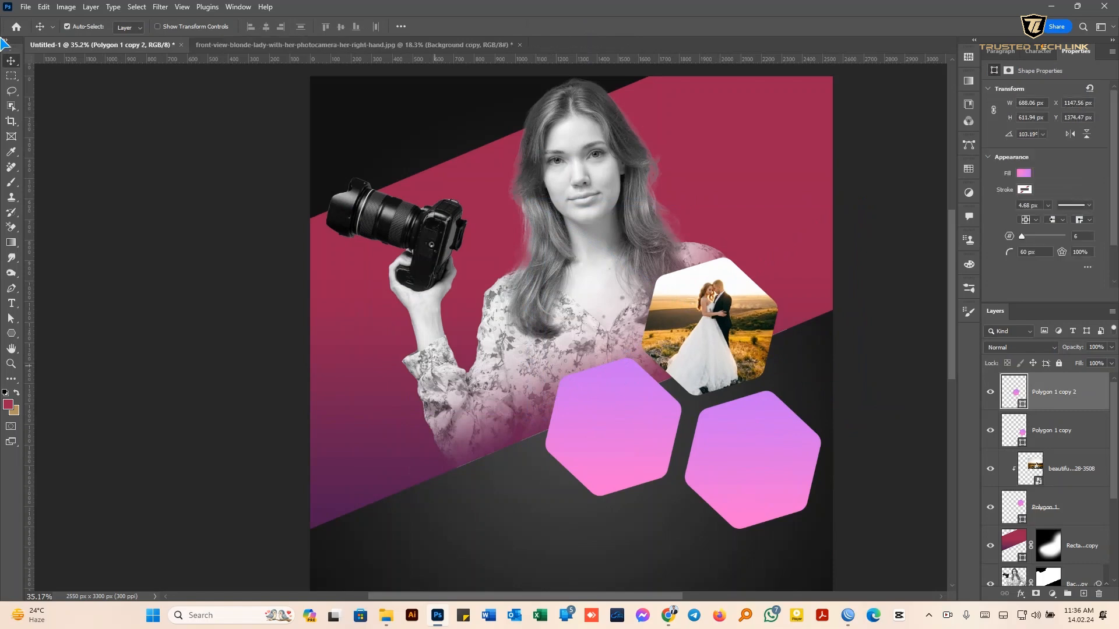
pyautogui.click(26, 7)
pyautogui.click(122, 261)
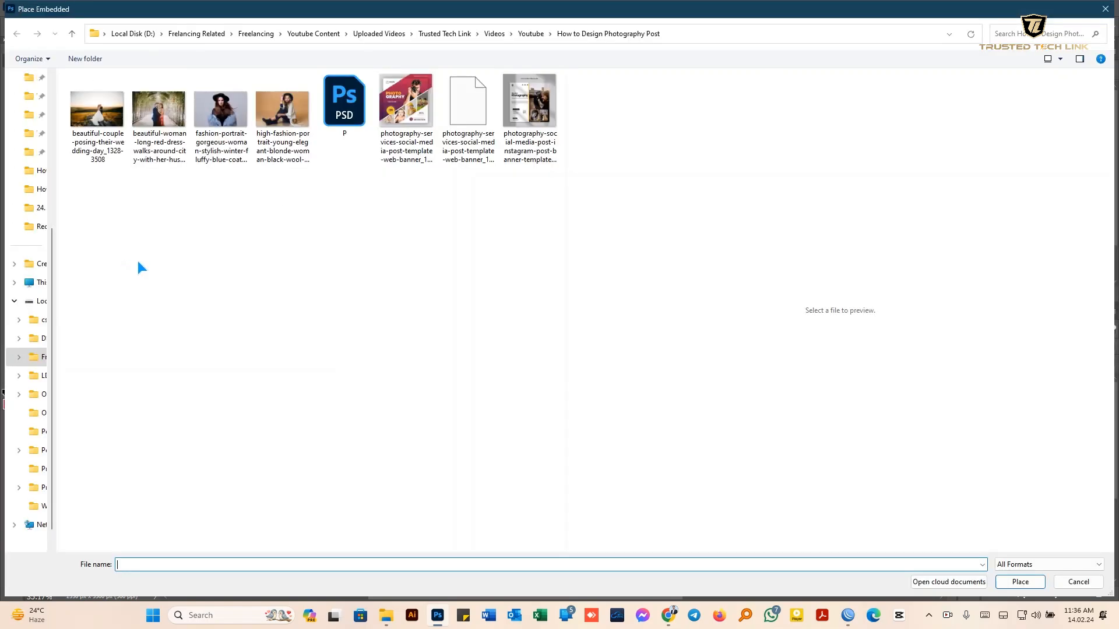
pyautogui.doubleClick(292, 105)
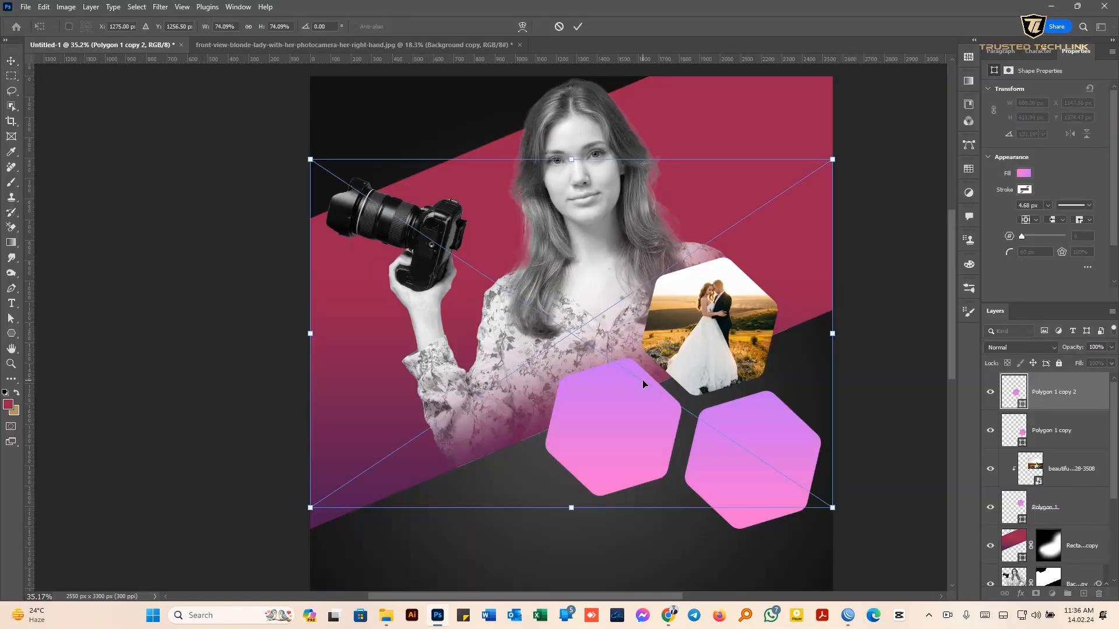
pyautogui.moveTo(527, 250); pyautogui.dragTo(560, 318)
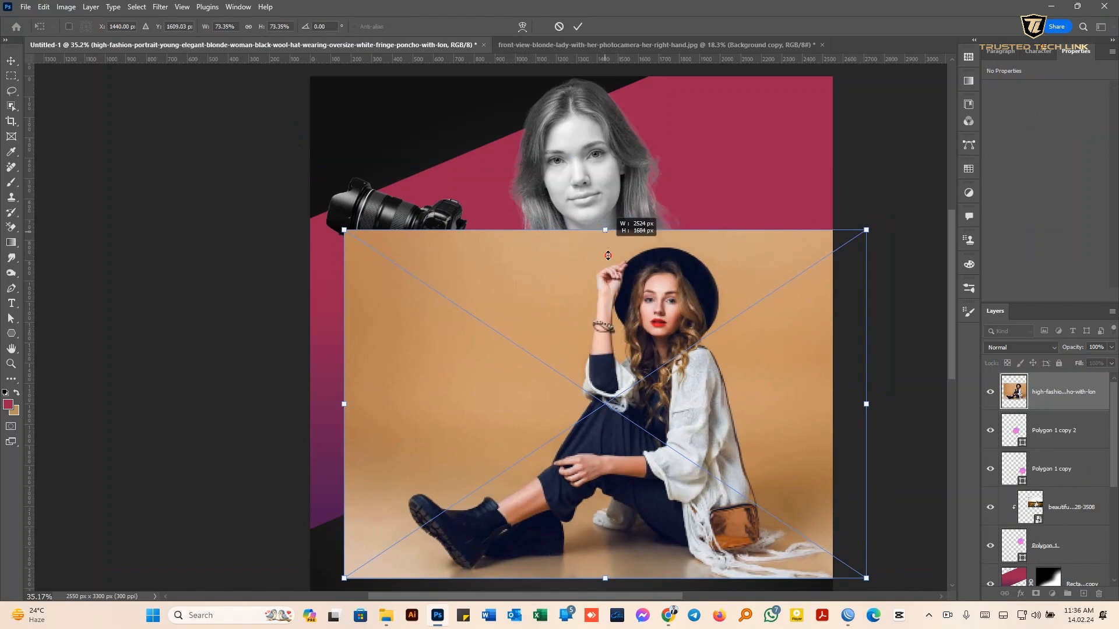
pyautogui.moveTo(607, 256); pyautogui.dragTo(599, 340)
pyautogui.moveTo(605, 577); pyautogui.dragTo(603, 506)
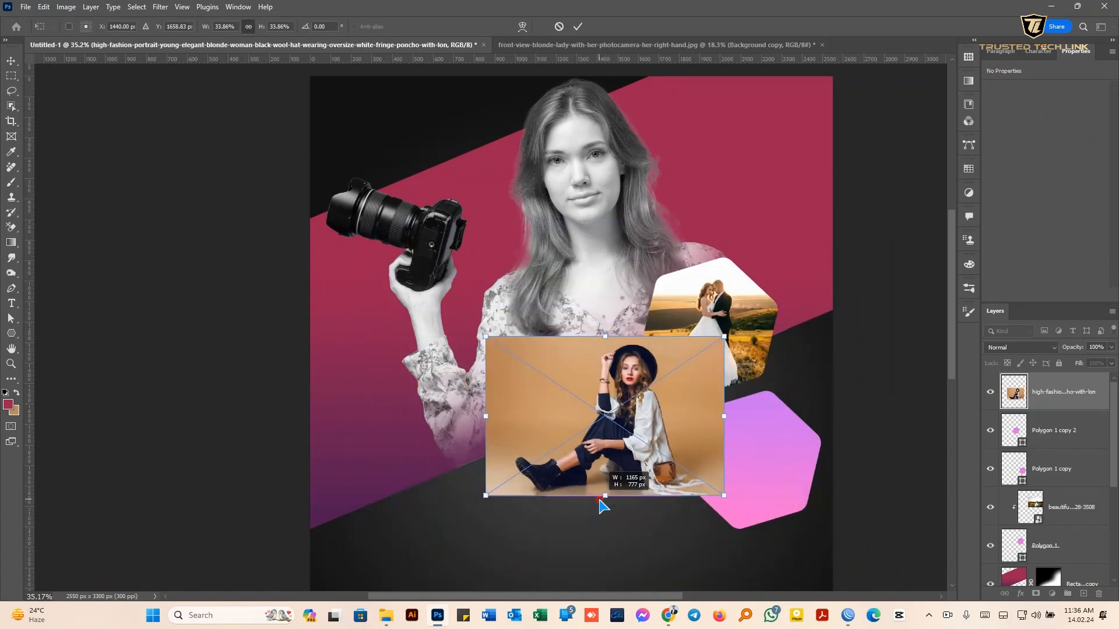
pyautogui.press('Return')
# Clip the blonde woman's photo to the left hexagon, reposition it and enlarge it to about 1298 × 866 px
pyautogui.rightClick(1077, 395)
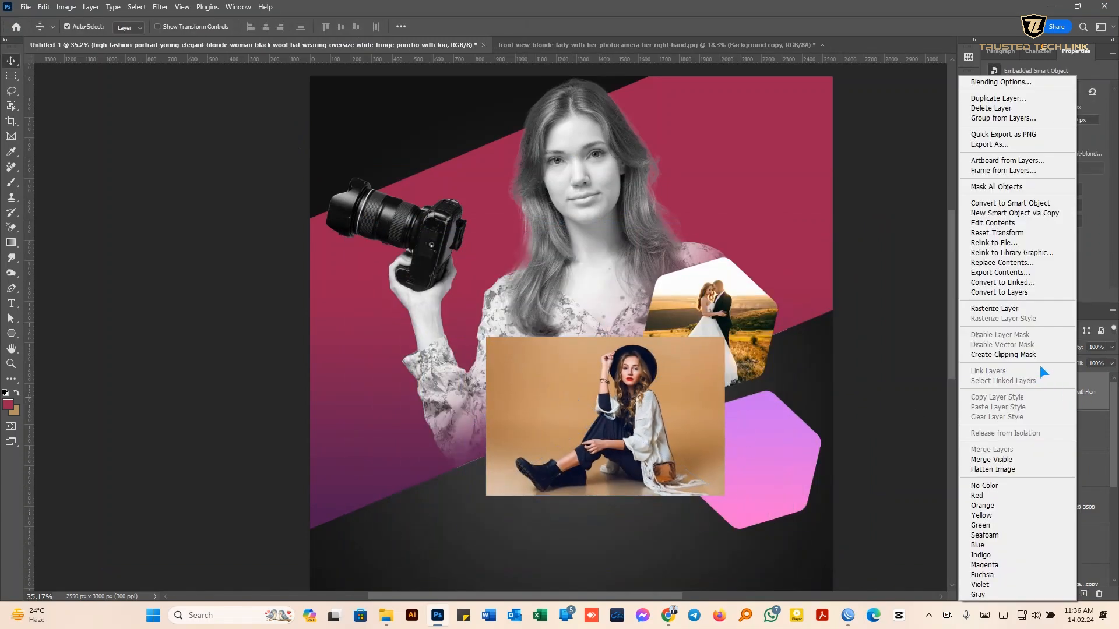
pyautogui.click(1040, 365)
pyautogui.moveTo(640, 422); pyautogui.dragTo(634, 427)
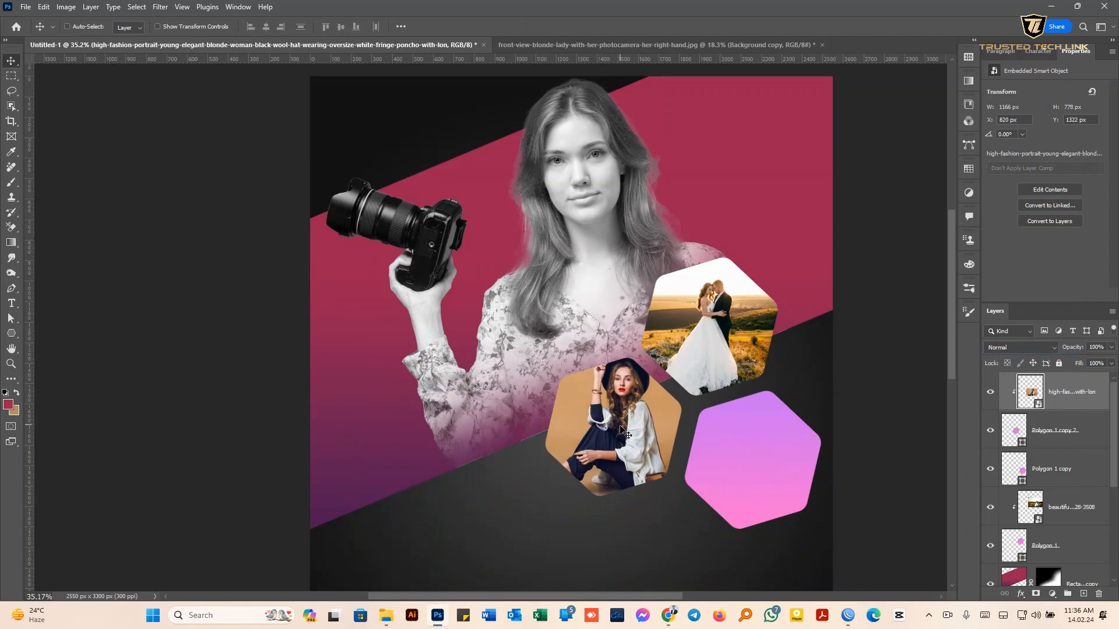
pyautogui.hotkey('ctrl', 't')
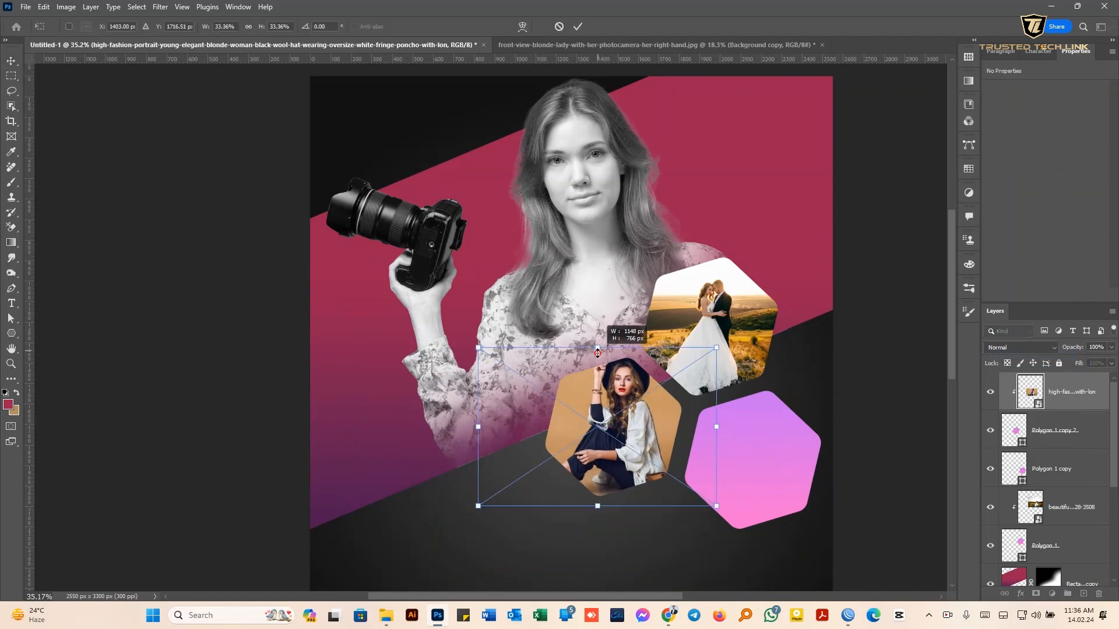
pyautogui.moveTo(597, 353); pyautogui.dragTo(597, 355)
pyautogui.moveTo(610, 507); pyautogui.dragTo(592, 535)
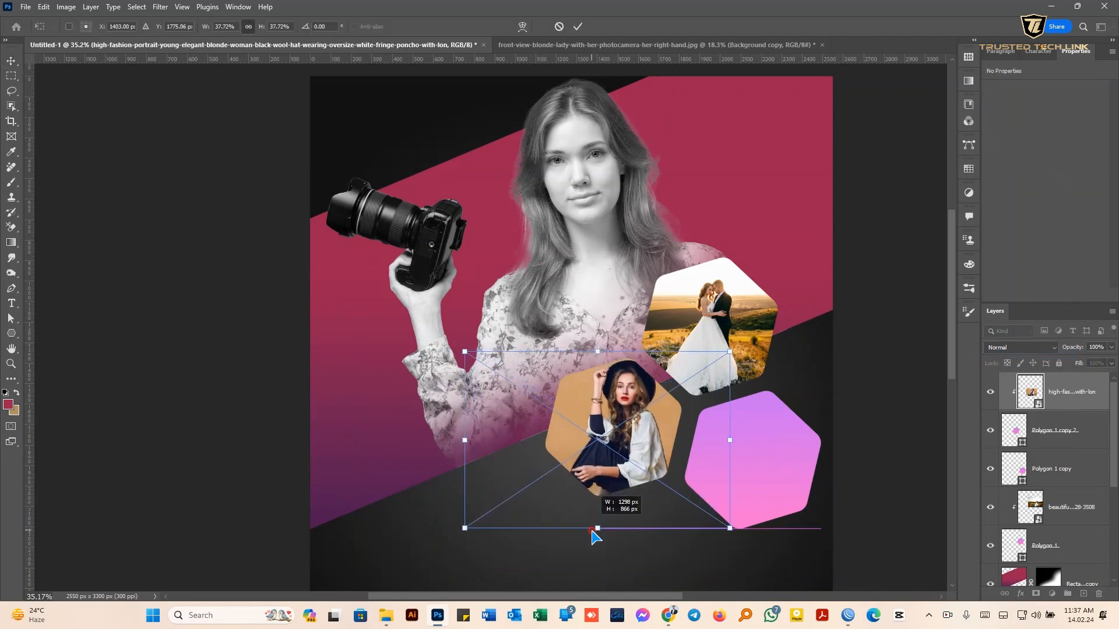
pyautogui.click(577, 27)
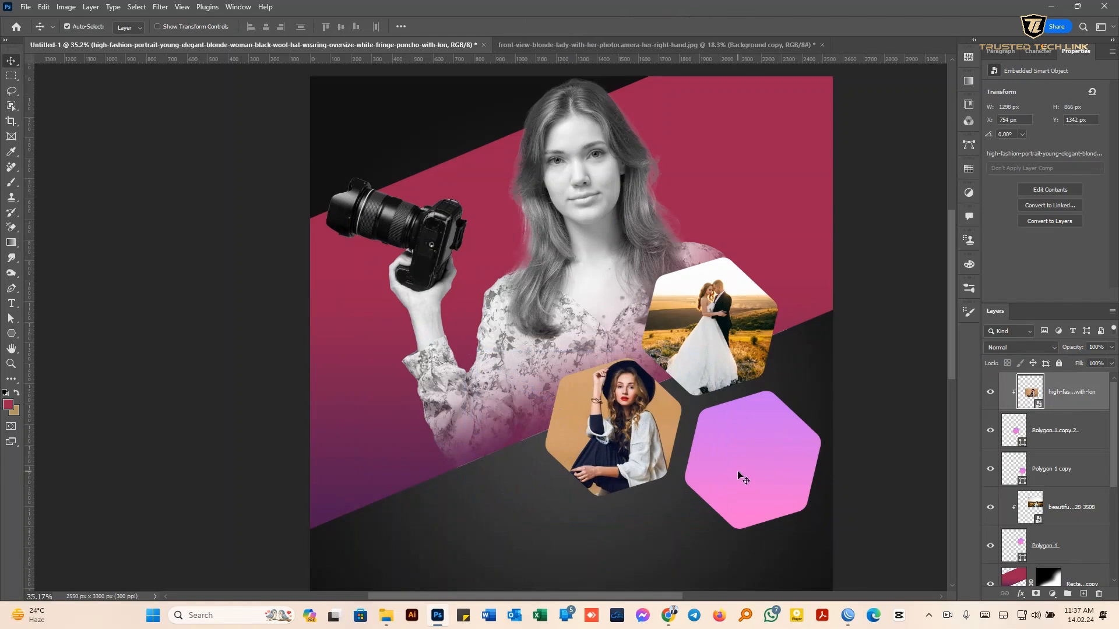
# Embed the fashion portrait of the woman in a fluffy blue coat over the lower-right hexagon, sized about 1094 × 730 px
pyautogui.click(737, 471)
pyautogui.click(25, 7)
pyautogui.click(74, 262)
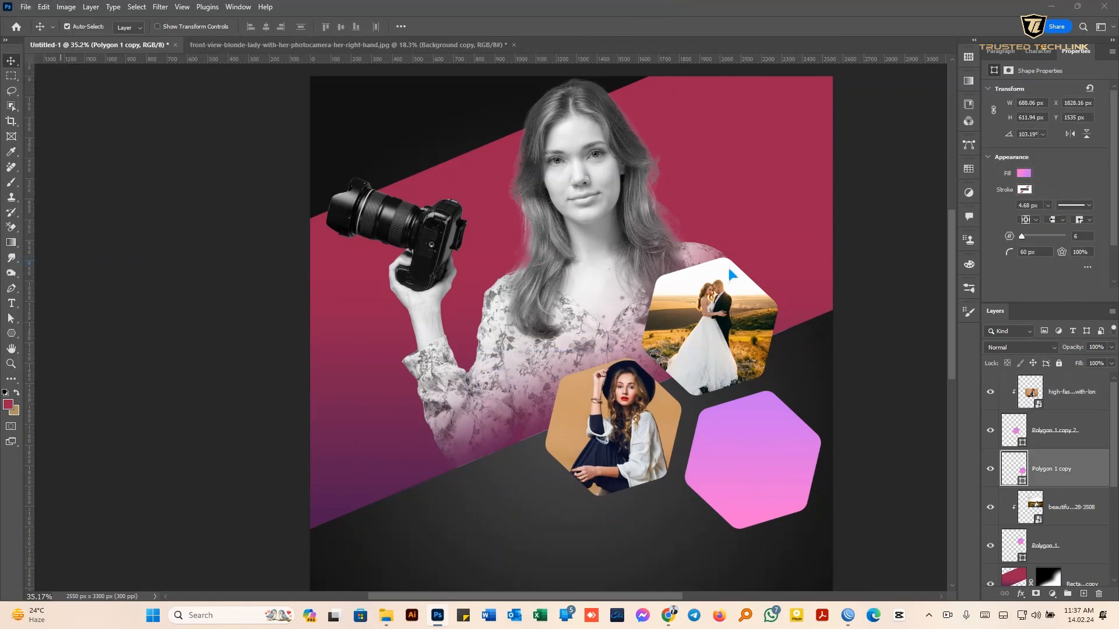
pyautogui.doubleClick(224, 140)
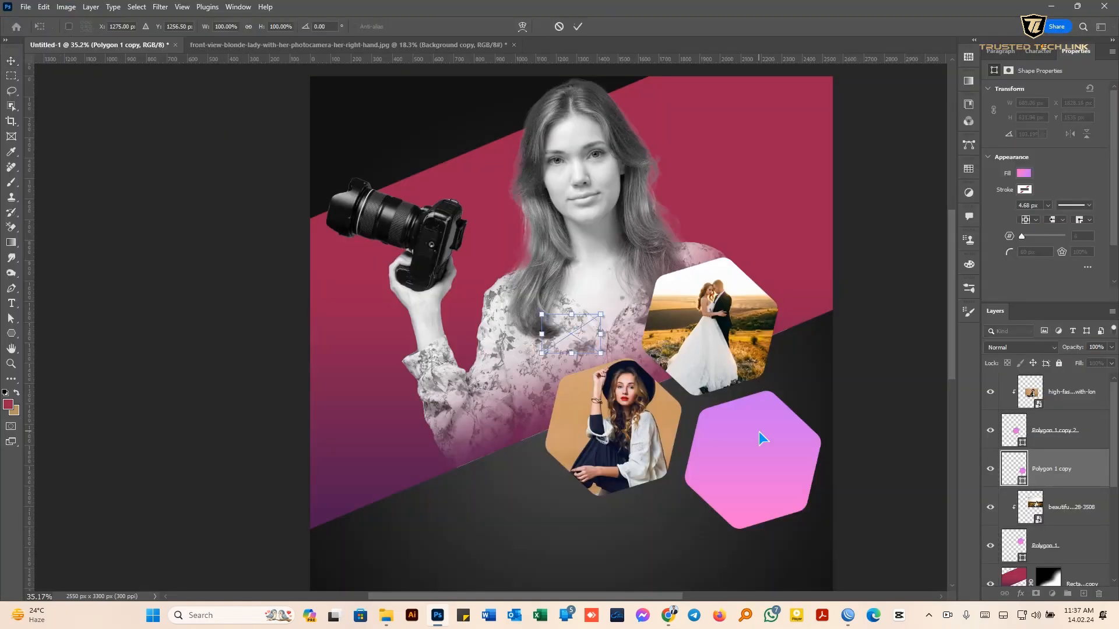
pyautogui.moveTo(600, 353); pyautogui.dragTo(739, 499)
pyautogui.moveTo(696, 390); pyautogui.dragTo(787, 466)
pyautogui.press('Return')
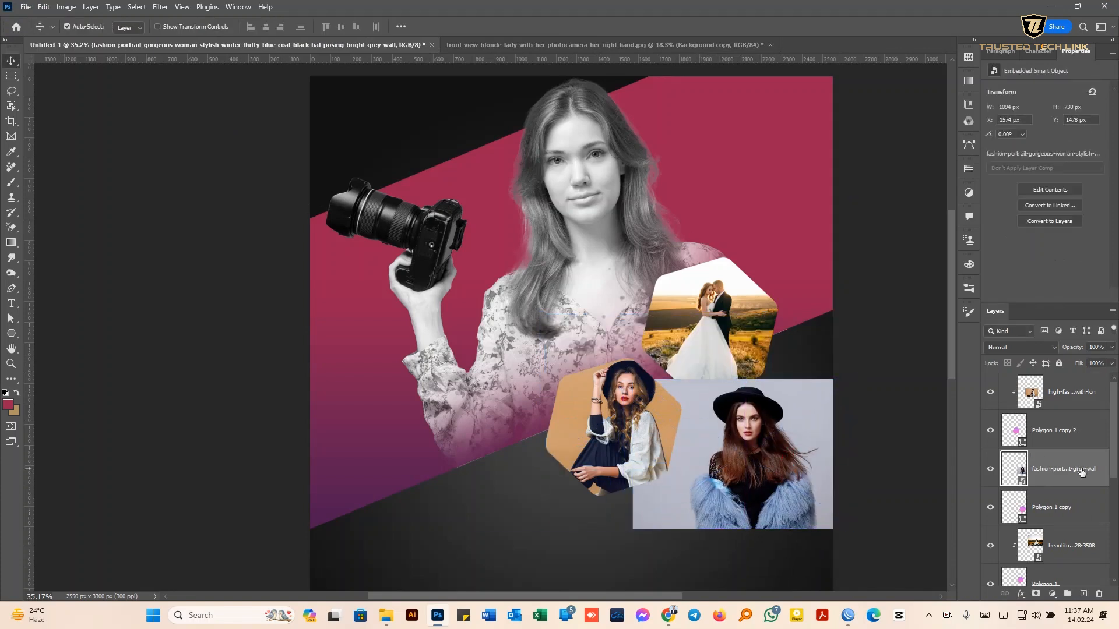
# Clip the fluffy-blue-coat portrait to the lower-right hexagon, centre the woman inside it and scale the photo to about 1027 × 685 px
pyautogui.rightClick(1084, 475)
pyautogui.click(1025, 354)
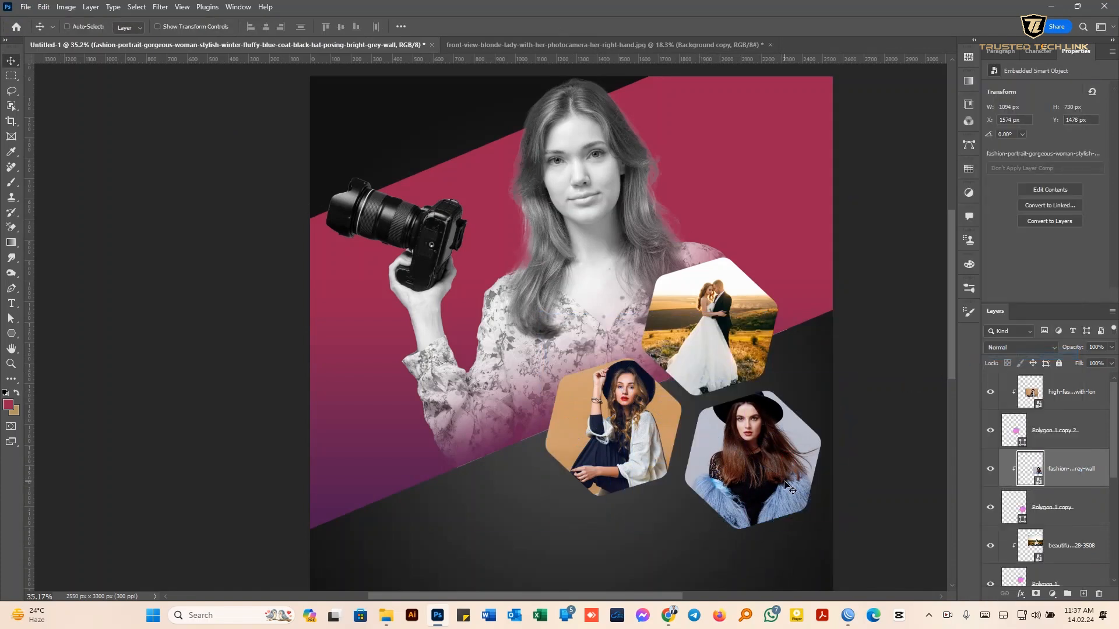
pyautogui.hotkey('ctrl', 't')
pyautogui.moveTo(781, 484); pyautogui.dragTo(795, 495)
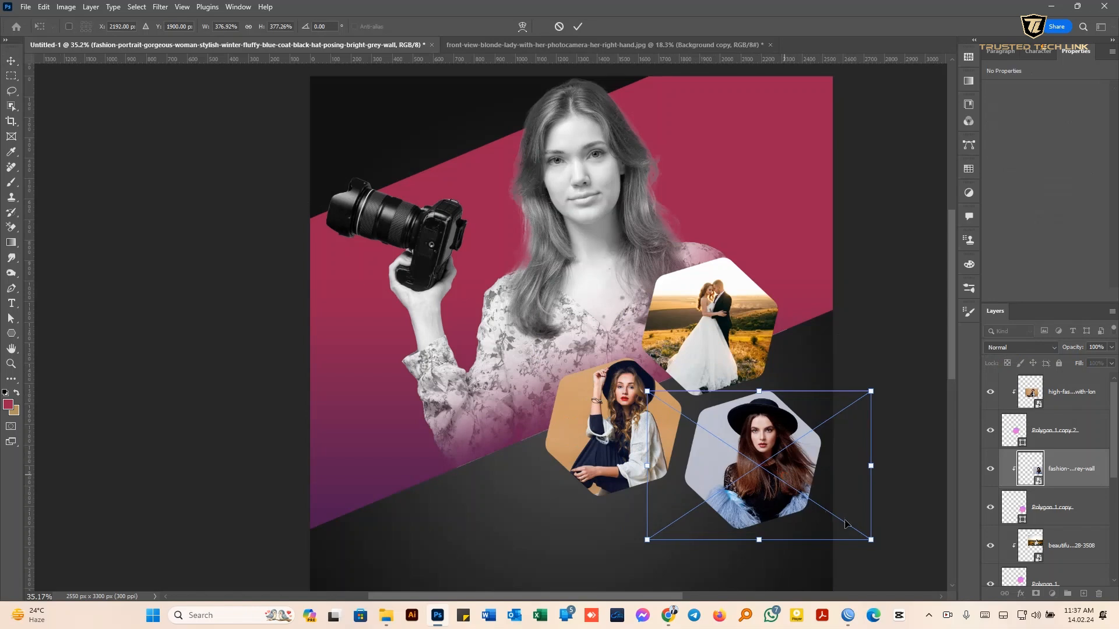
pyautogui.moveTo(868, 539); pyautogui.dragTo(857, 531)
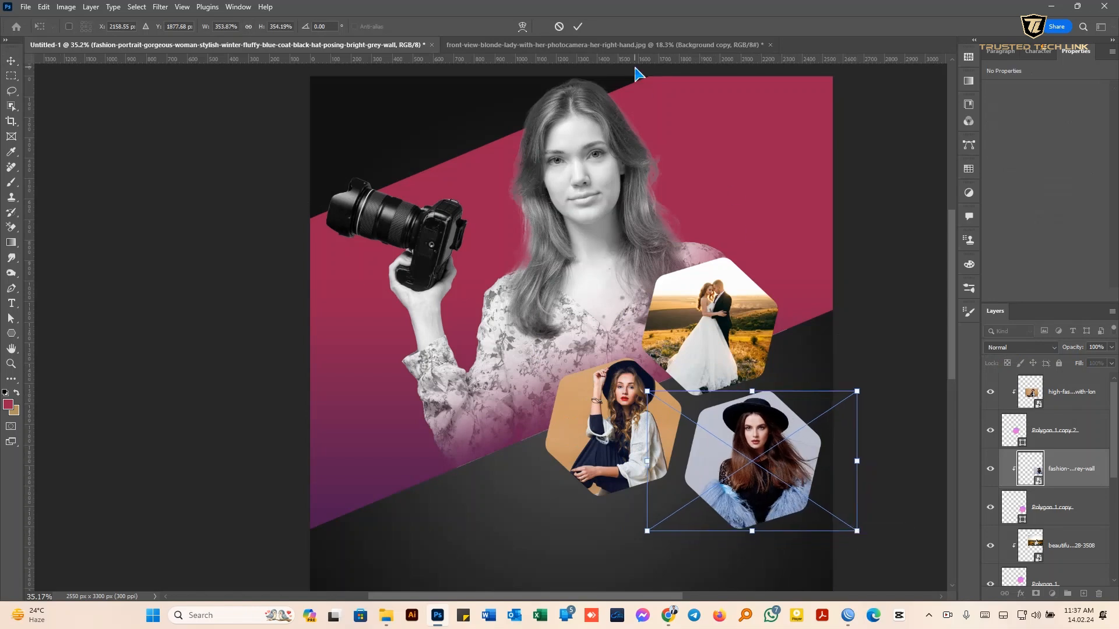
pyautogui.click(577, 26)
pyautogui.scroll(1, 736, 356)
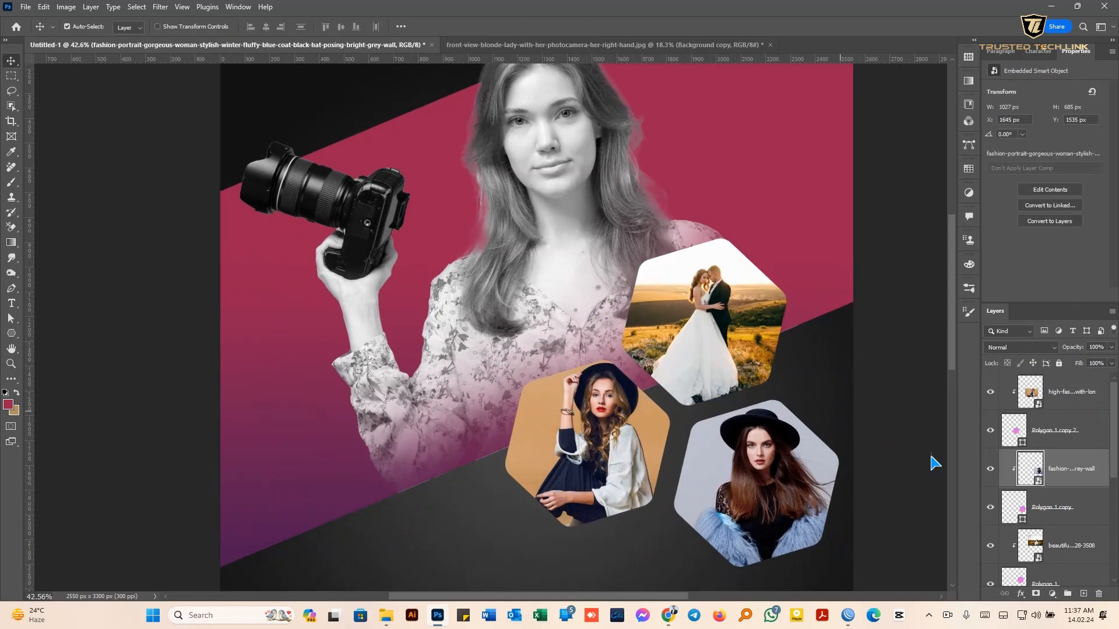
# Give the left hexagon a white 10 px inside stroke and a black Soft Light drop shadow at 54% opacity
pyautogui.click(1016, 443)
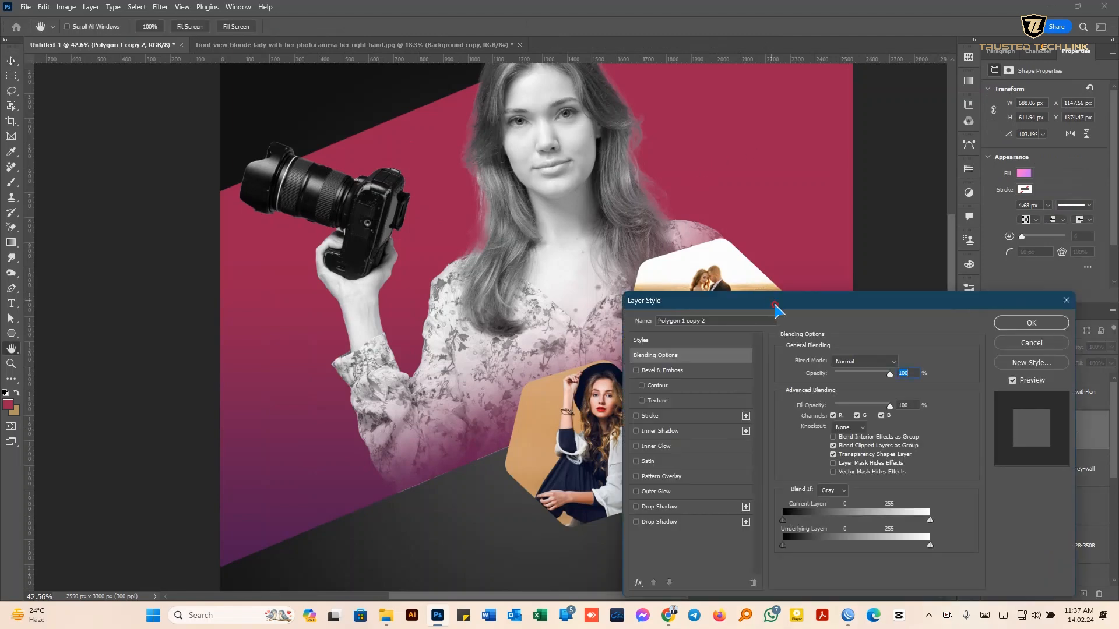
pyautogui.moveTo(777, 305); pyautogui.dragTo(409, 100)
pyautogui.click(284, 216)
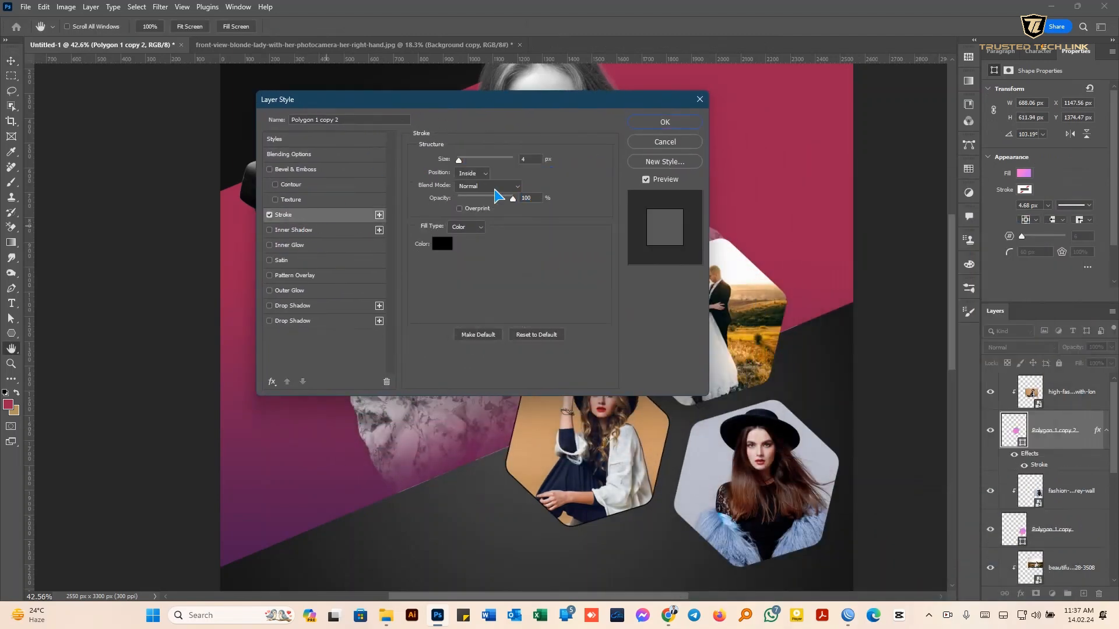
pyautogui.click(441, 243)
pyautogui.click(679, 143)
pyautogui.click(941, 138)
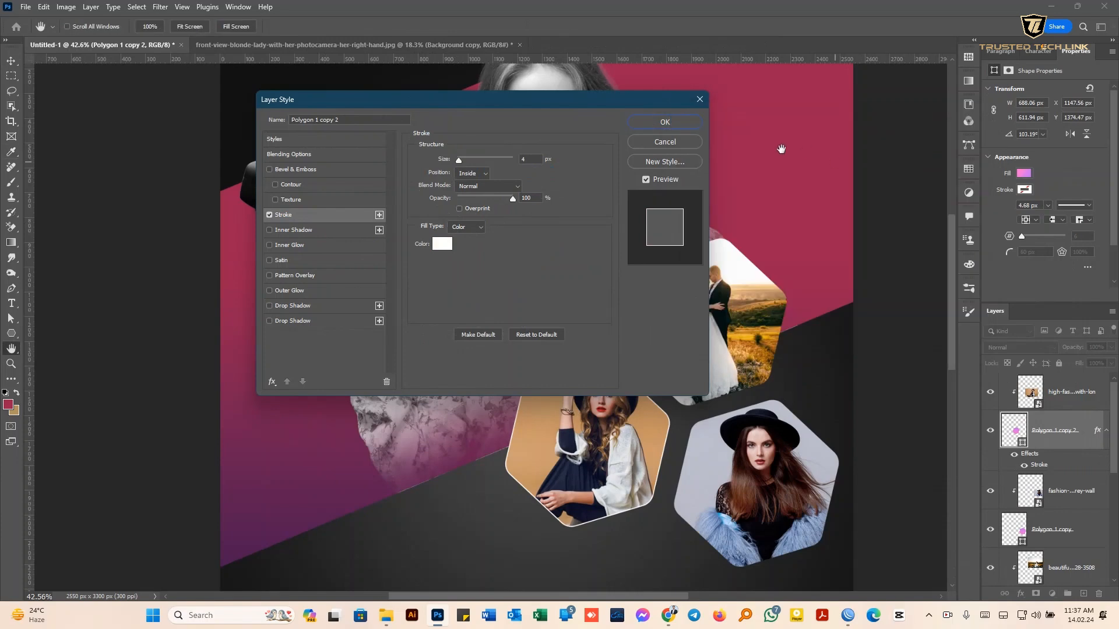
pyautogui.moveTo(458, 162); pyautogui.dragTo(460, 163)
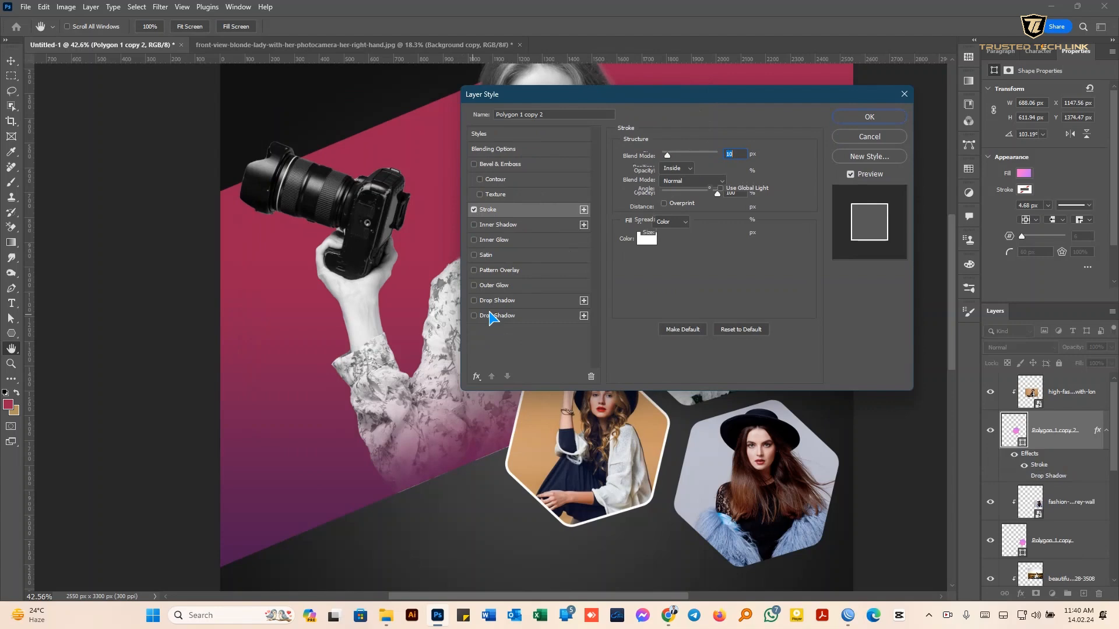
pyautogui.click(492, 315)
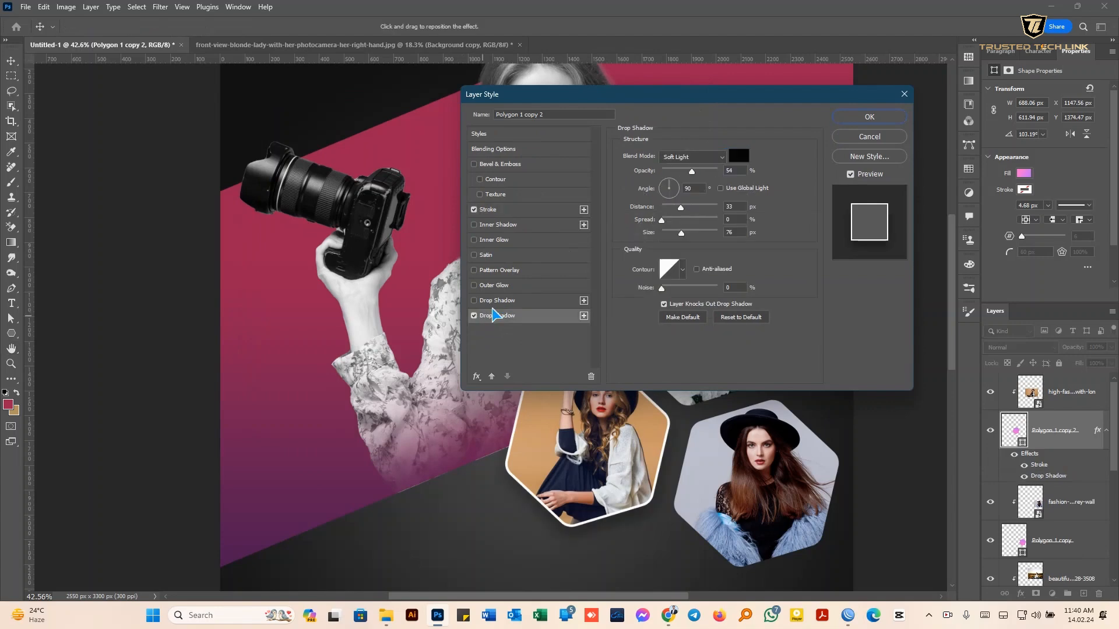
pyautogui.click(869, 117)
# Copy the left hexagon's layer style and paste it onto the upper and lower-right hexagons
pyautogui.rightClick(1074, 431)
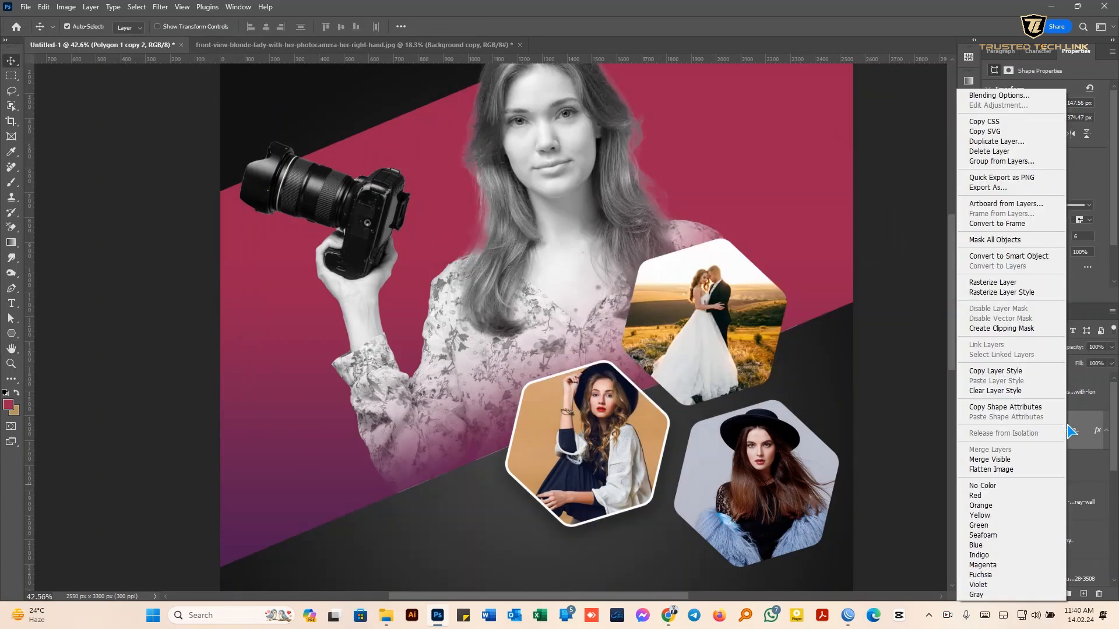
pyautogui.click(1016, 372)
pyautogui.click(1047, 542)
pyautogui.scroll(-4, 1049, 536)
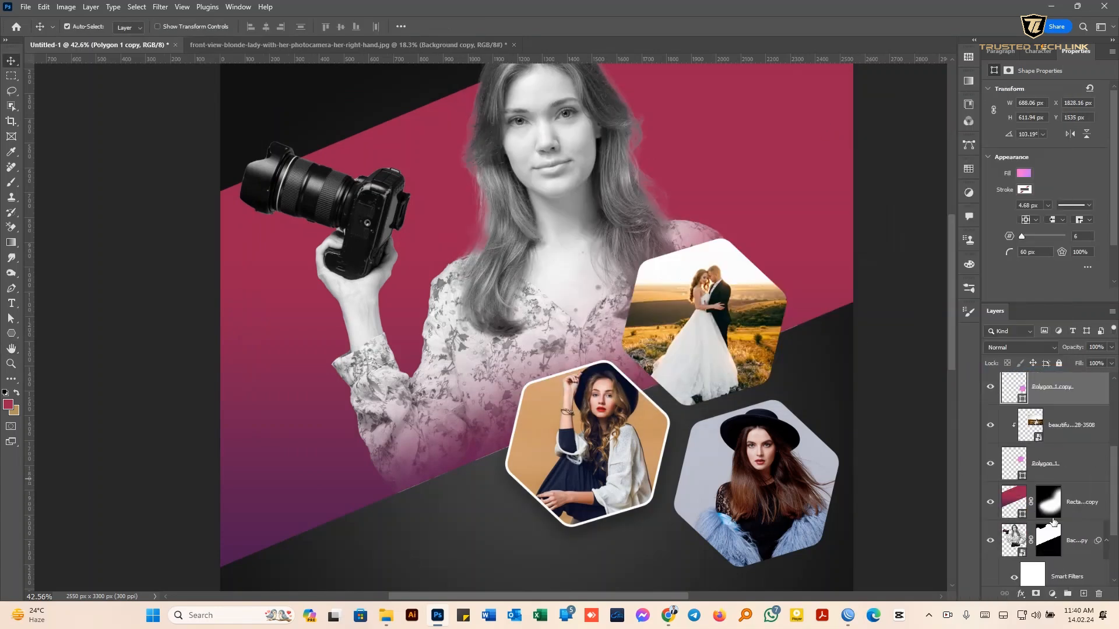
pyautogui.keyDown('ctrl'); pyautogui.click(1057, 465); pyautogui.keyUp('ctrl')
pyautogui.rightClick(1058, 464)
pyautogui.click(965, 380)
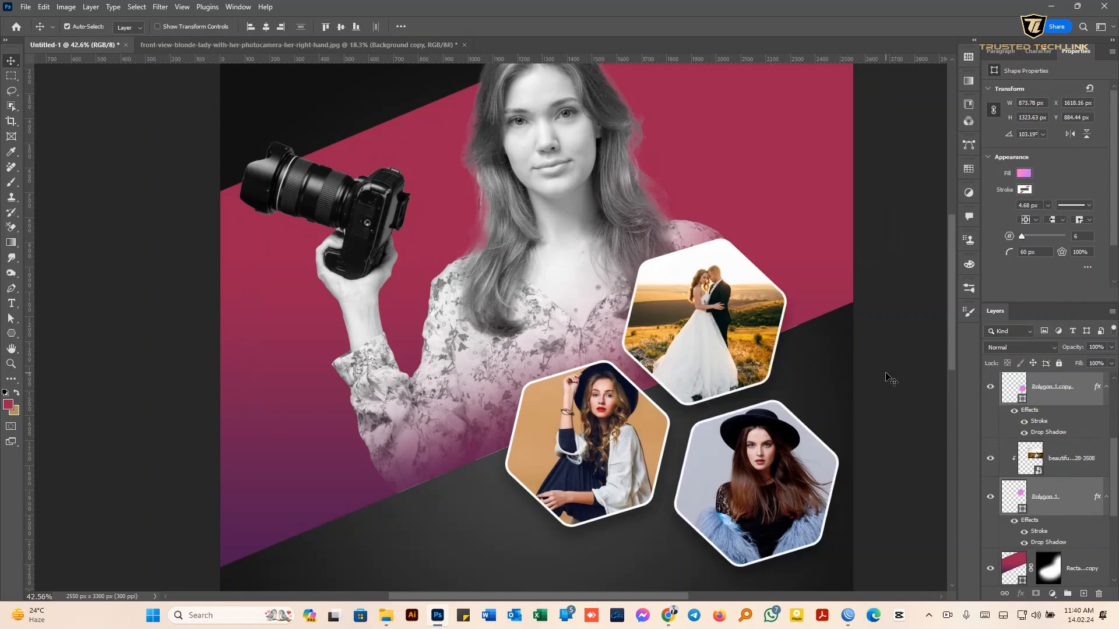
# Duplicate the lower-right hexagon's shape layer as Polygon 1 copy 3
pyautogui.scroll(-4, 825, 389)
pyautogui.click(1046, 492)
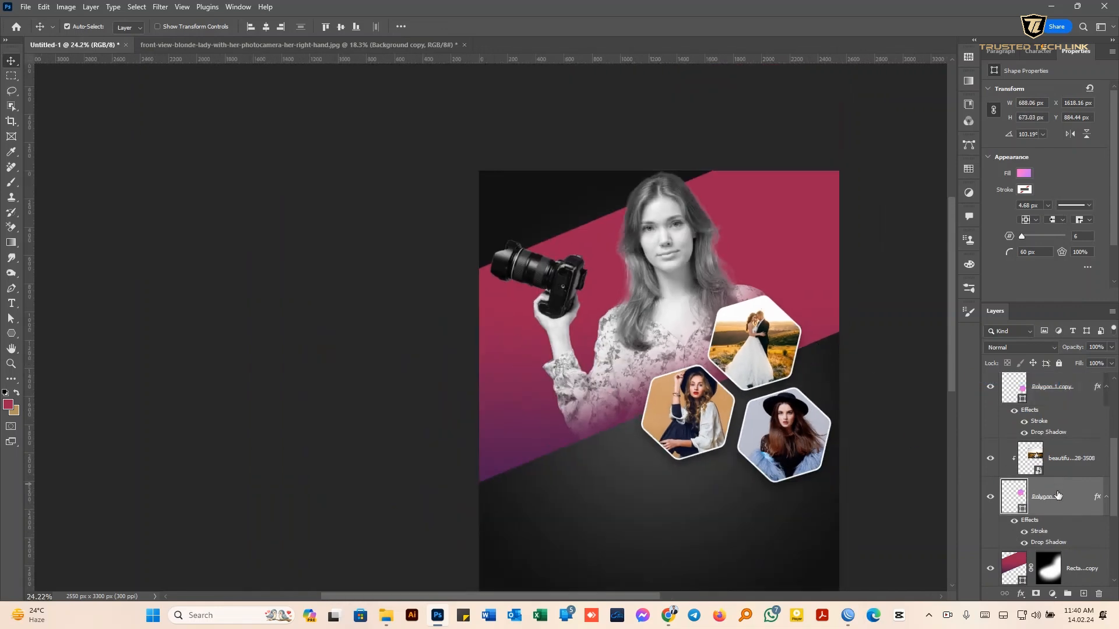
pyautogui.scroll(-5, 1059, 471)
pyautogui.scroll(4, 1057, 469)
pyautogui.click(1062, 404)
pyautogui.rightClick(1059, 430)
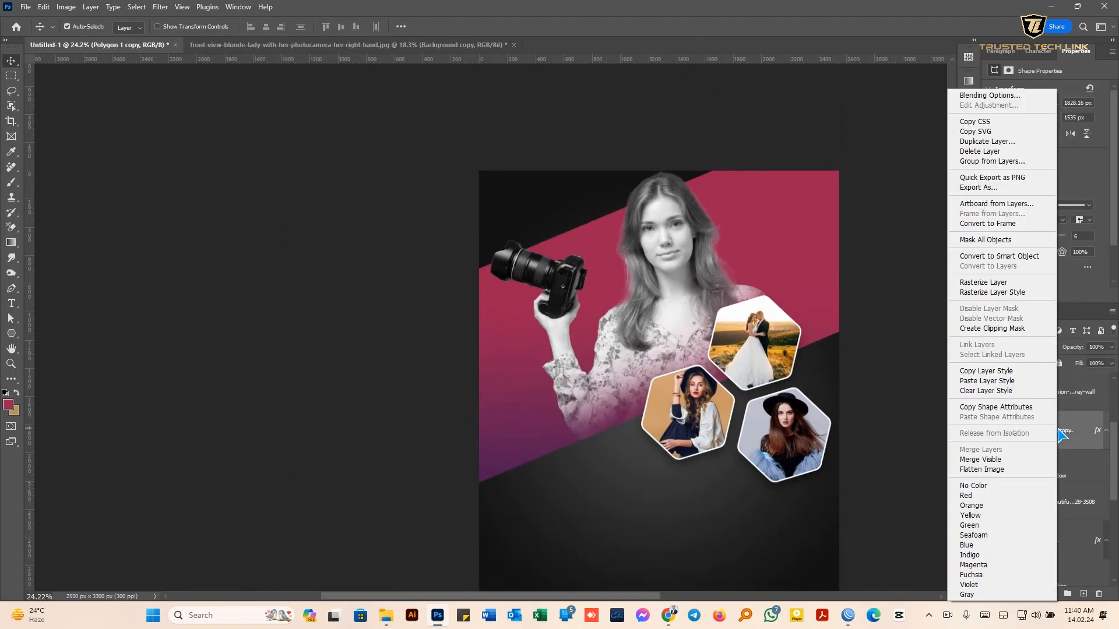
pyautogui.click(987, 142)
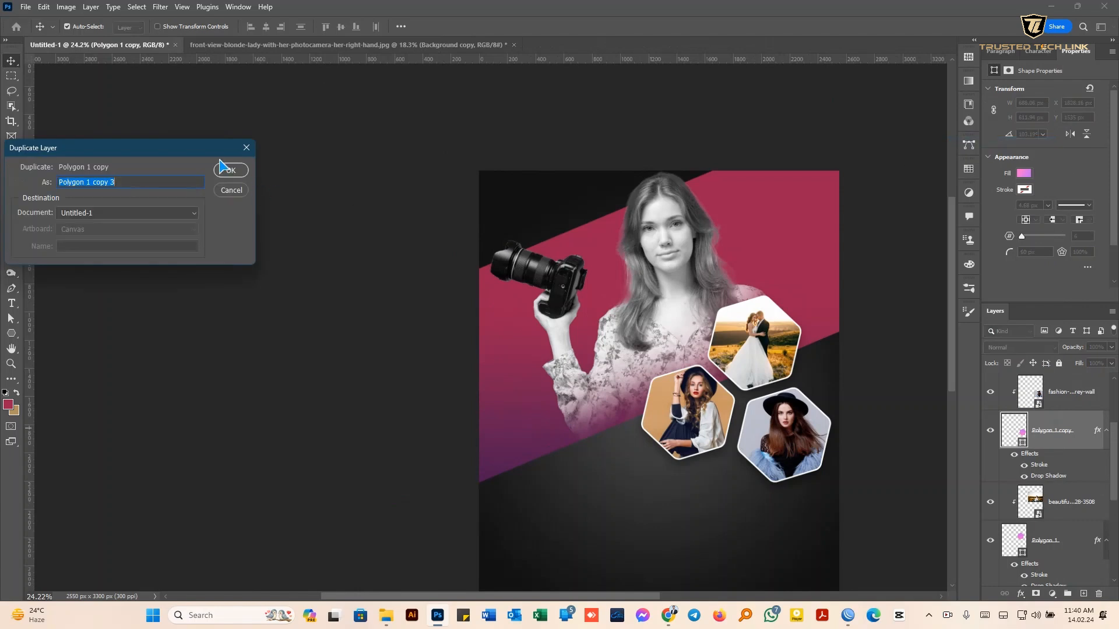
pyautogui.click(226, 165)
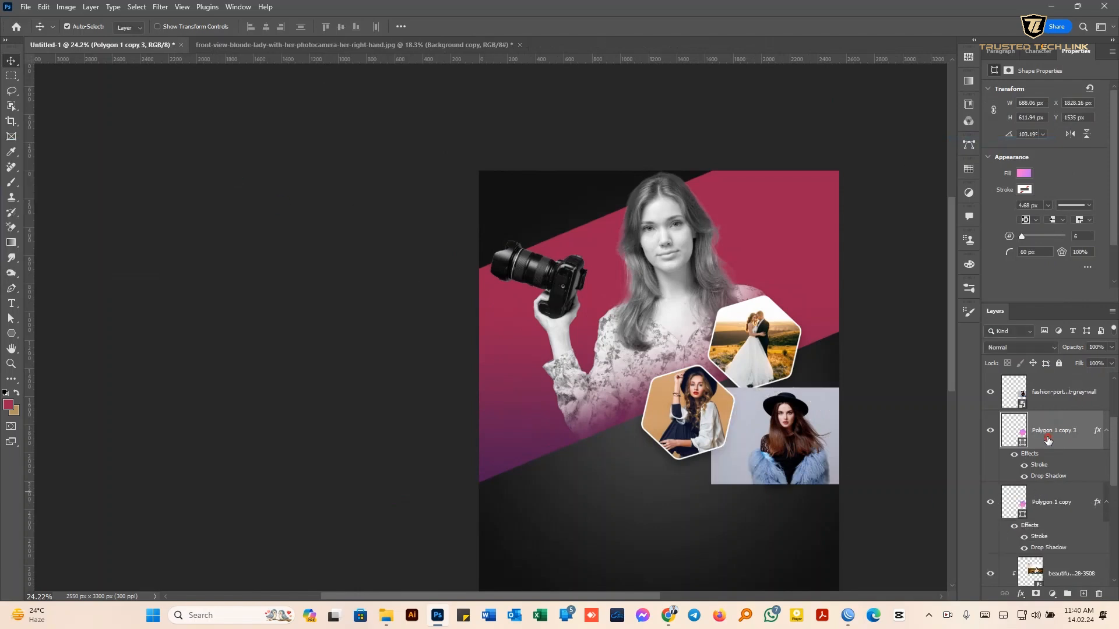
# Bring the duplicate hexagon to the top of the layer stack and re-clip the fluffy-blue-coat portrait to its original hexagon
pyautogui.moveTo(1047, 440); pyautogui.dragTo(1048, 378)
pyautogui.rightClick(1060, 463)
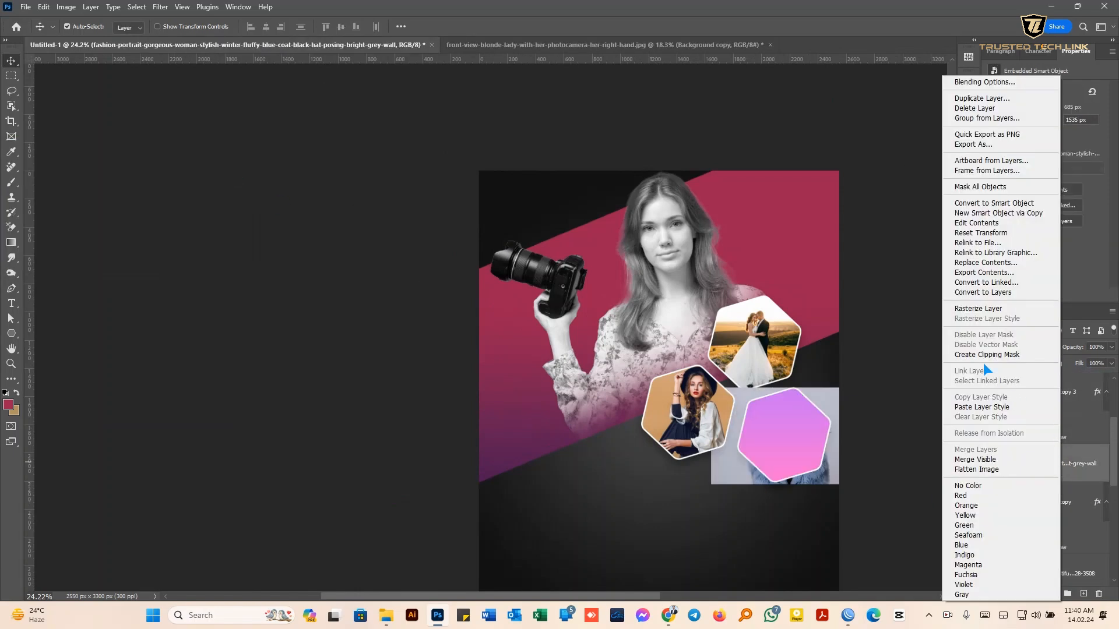
pyautogui.click(987, 354)
pyautogui.scroll(2, 1032, 466)
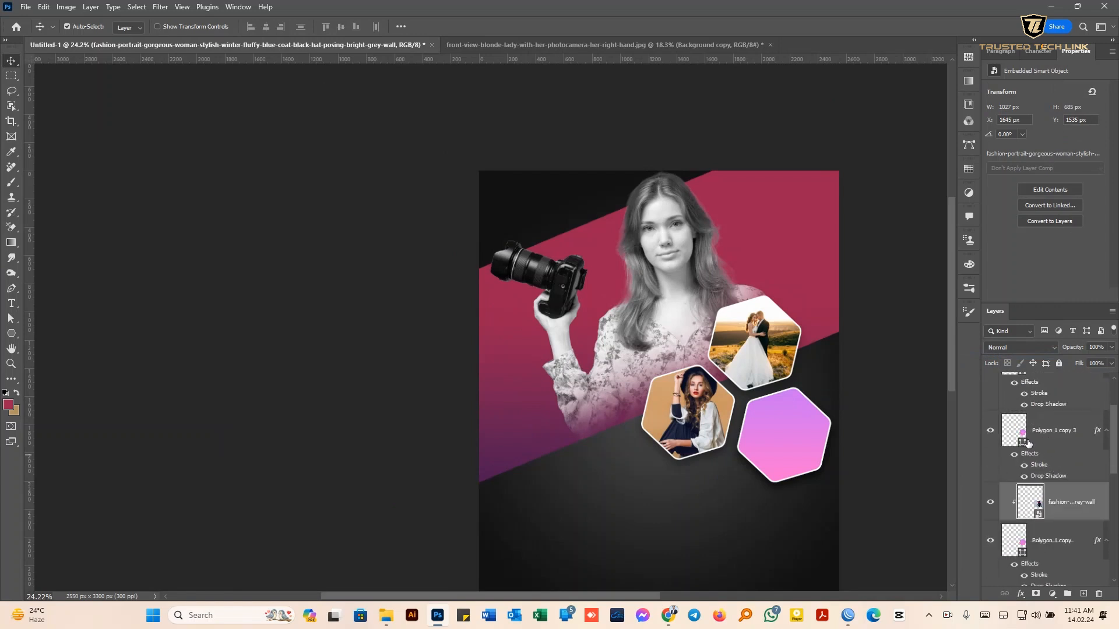
pyautogui.click(1045, 436)
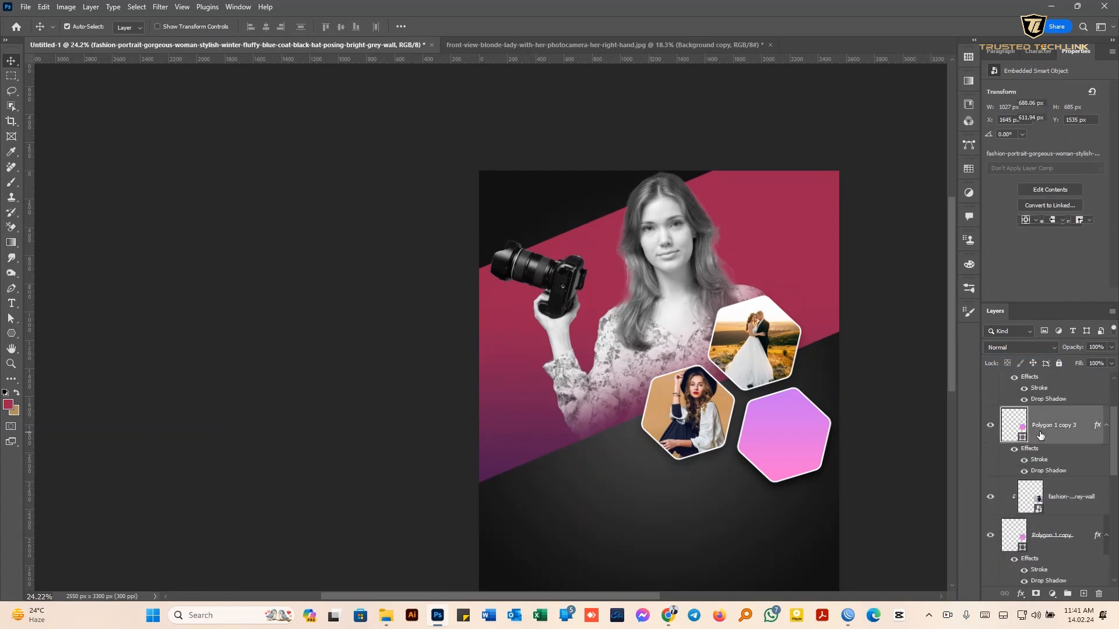
pyautogui.scroll(-2, 1031, 439)
# Scale the duplicate hexagon to about 442 × 399 px and place it just below the gap between the two lower photo hexagons
pyautogui.hotkey('ctrl', 't')
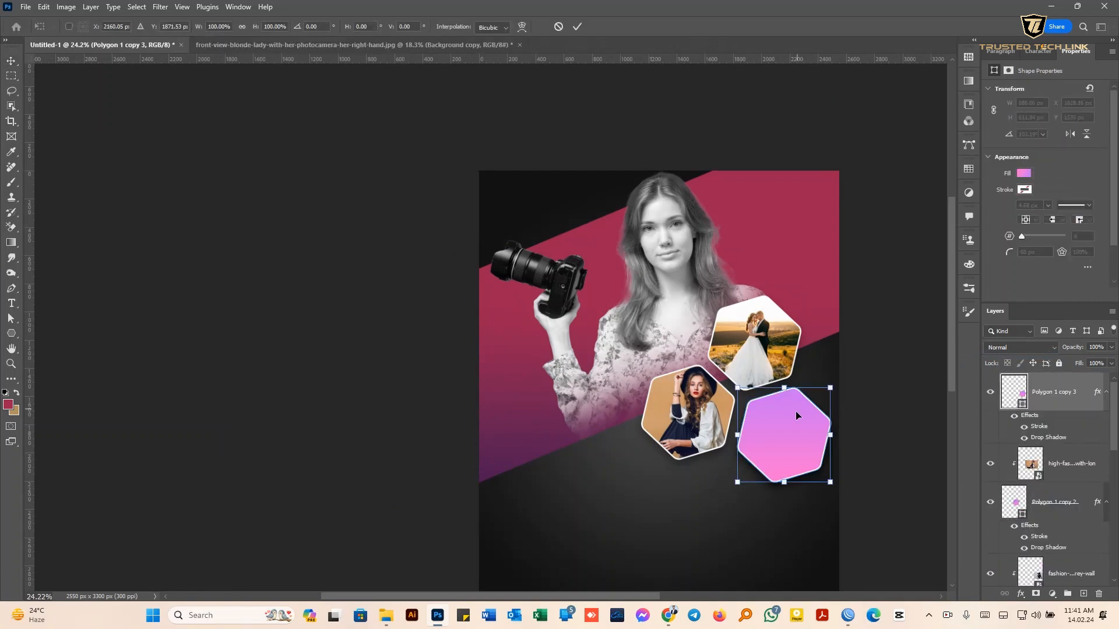
pyautogui.moveTo(796, 412); pyautogui.dragTo(724, 484)
pyautogui.scroll(4, 729, 483)
pyautogui.scroll(-2, 735, 493)
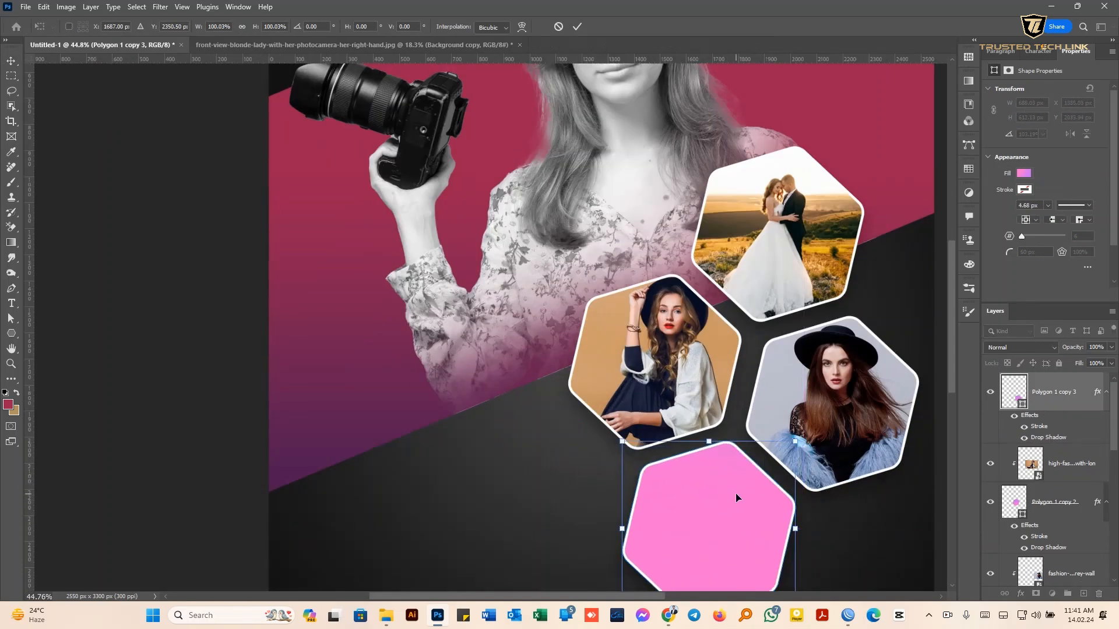
pyautogui.moveTo(793, 560); pyautogui.dragTo(777, 508)
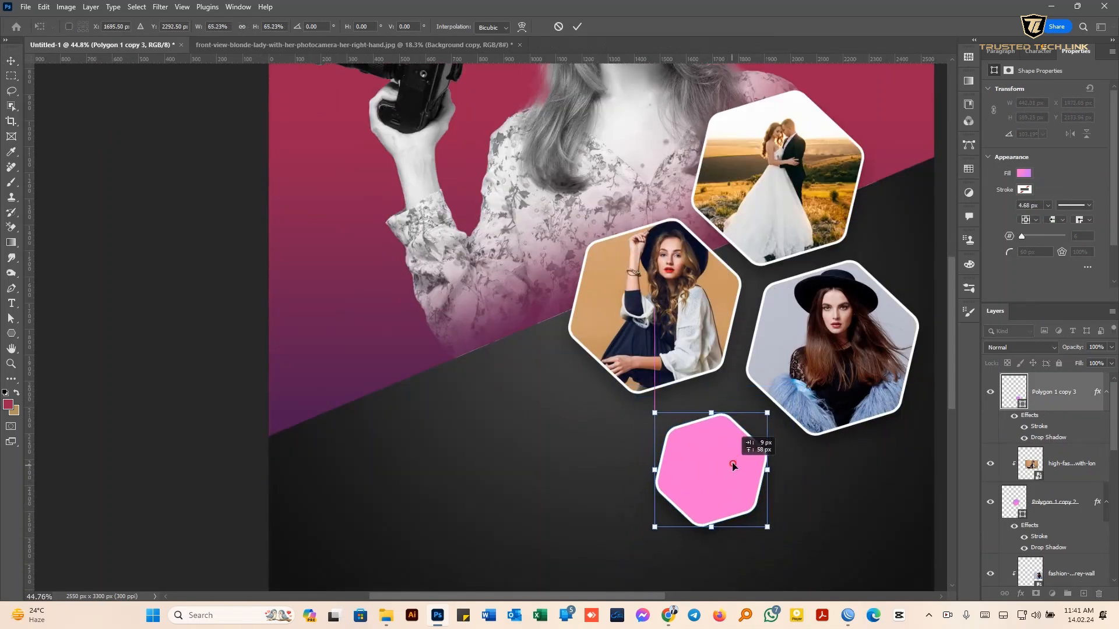
pyautogui.moveTo(732, 463); pyautogui.dragTo(721, 440)
pyautogui.scroll(3, 729, 441)
pyautogui.click(578, 27)
pyautogui.scroll(-5, 590, 250)
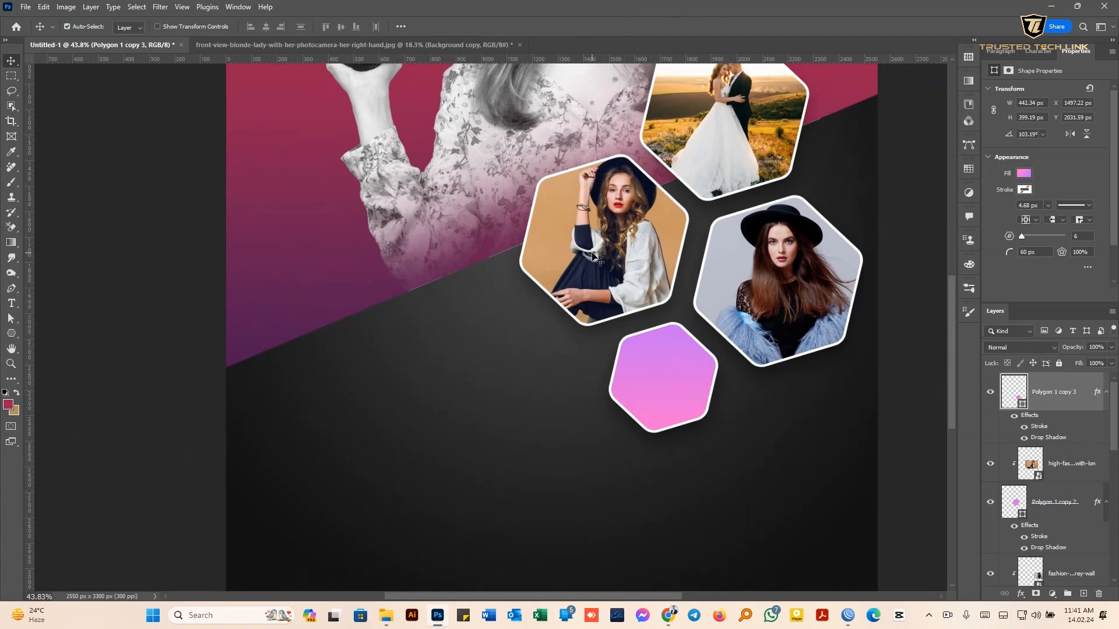
pyautogui.moveTo(666, 363); pyautogui.dragTo(655, 331)
pyautogui.scroll(3, 662, 350)
pyautogui.scroll(-3, 657, 333)
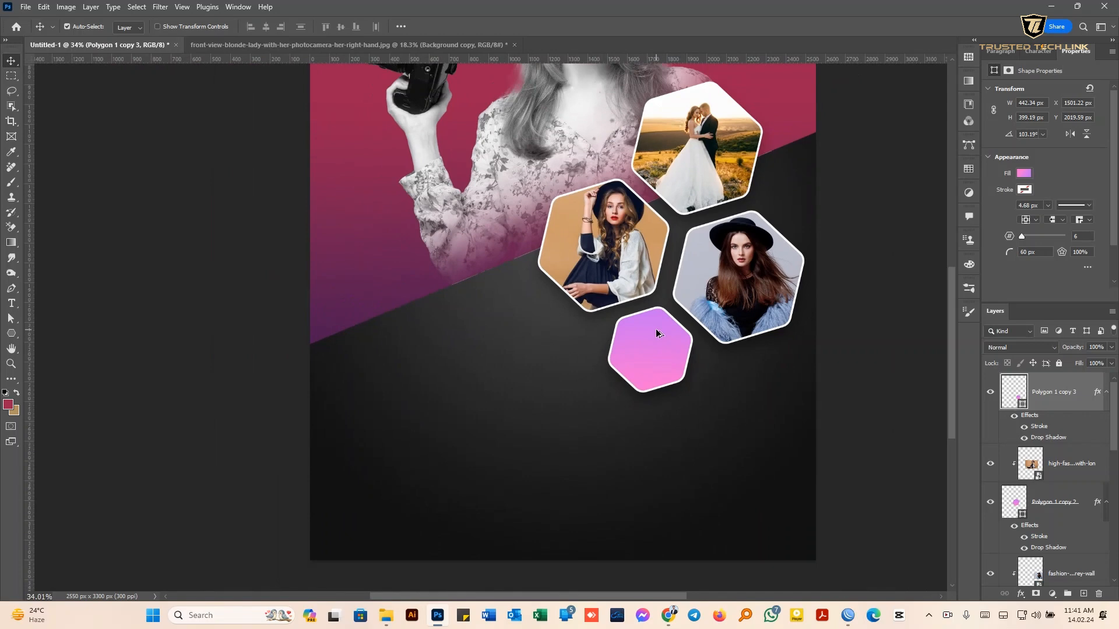
# Group all the hexagon shapes with their clipped photos and name the group Image
pyautogui.scroll(-1, 657, 333)
pyautogui.scroll(-5, 1048, 404)
pyautogui.click(1049, 405)
pyautogui.scroll(5, 1065, 412)
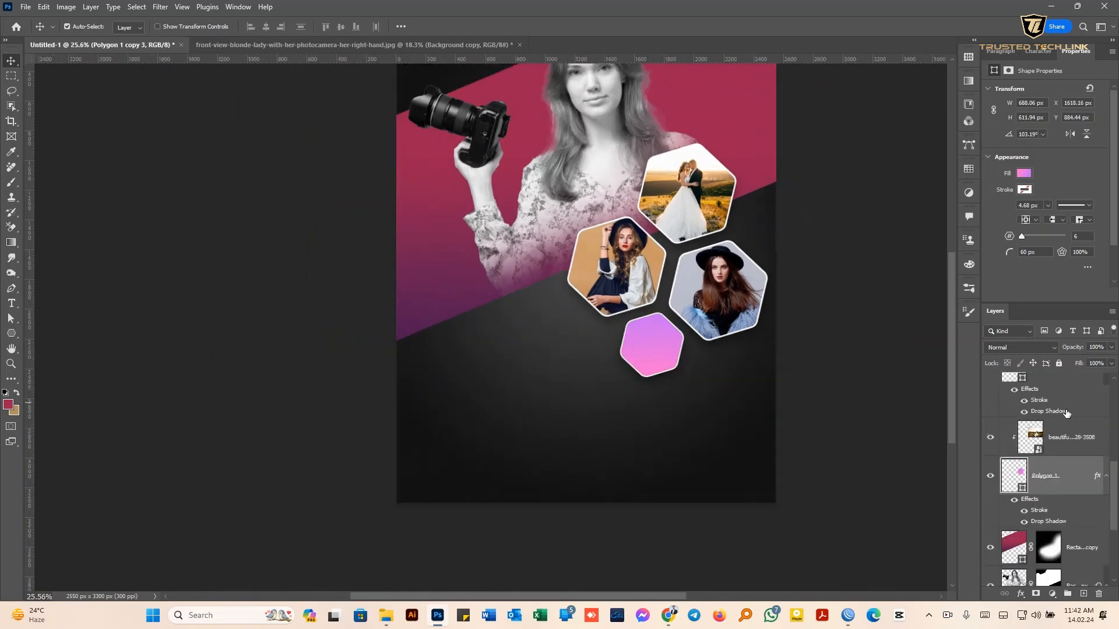
pyautogui.keyDown('shift'); pyautogui.click(1060, 390); pyautogui.keyUp('shift')
pyautogui.hotkey('ctrl', 'g')
pyautogui.doubleClick(1040, 380)
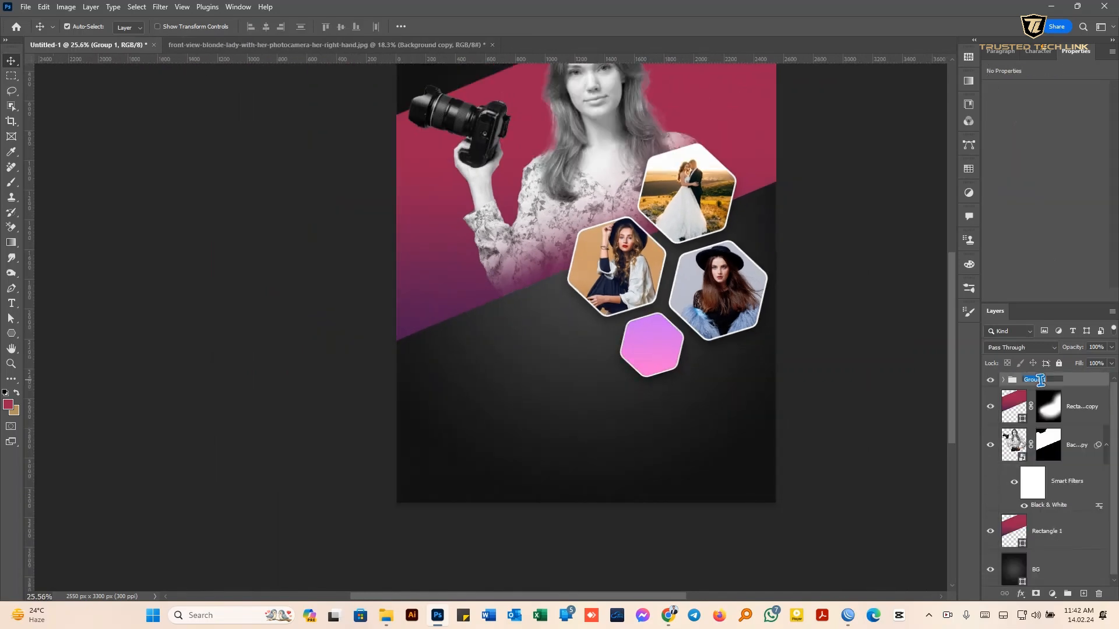
pyautogui.write('Image')
pyautogui.press('Return')
# Move the Image group to the flyer's lower-left area and scale it down to about 91%
pyautogui.hotkey('ctrl', 't')
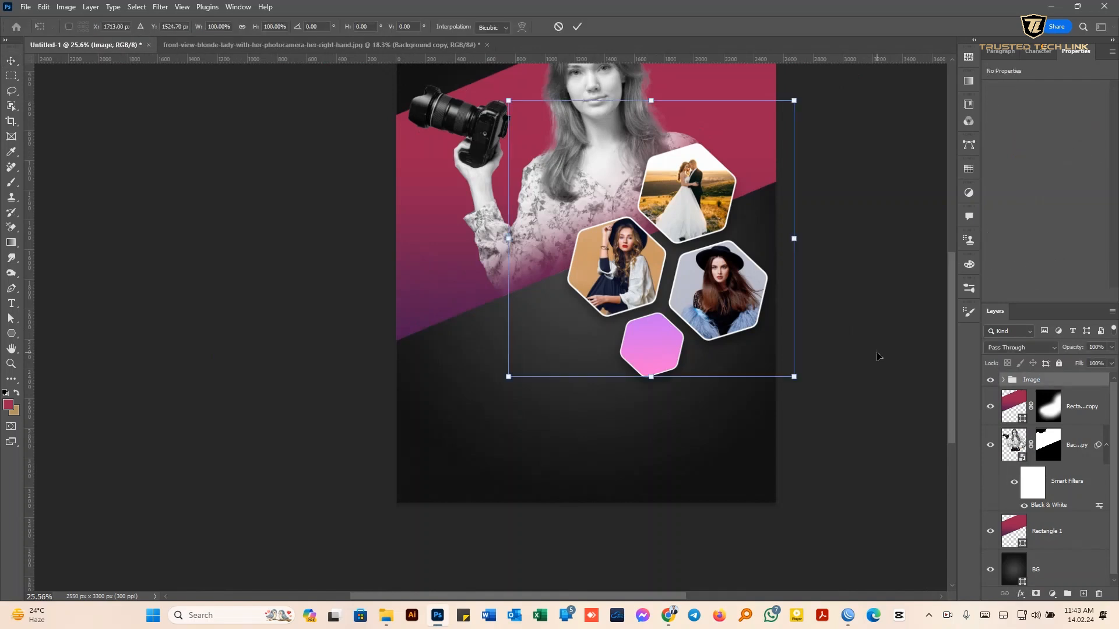
pyautogui.moveTo(648, 233); pyautogui.dragTo(529, 264)
pyautogui.moveTo(634, 165)
pyautogui.mouseDown()
pyautogui.moveTo(616, 181)
pyautogui.moveTo(626, 176)
pyautogui.mouseUp()
pyautogui.moveTo(353, 437); pyautogui.dragTo(361, 426)
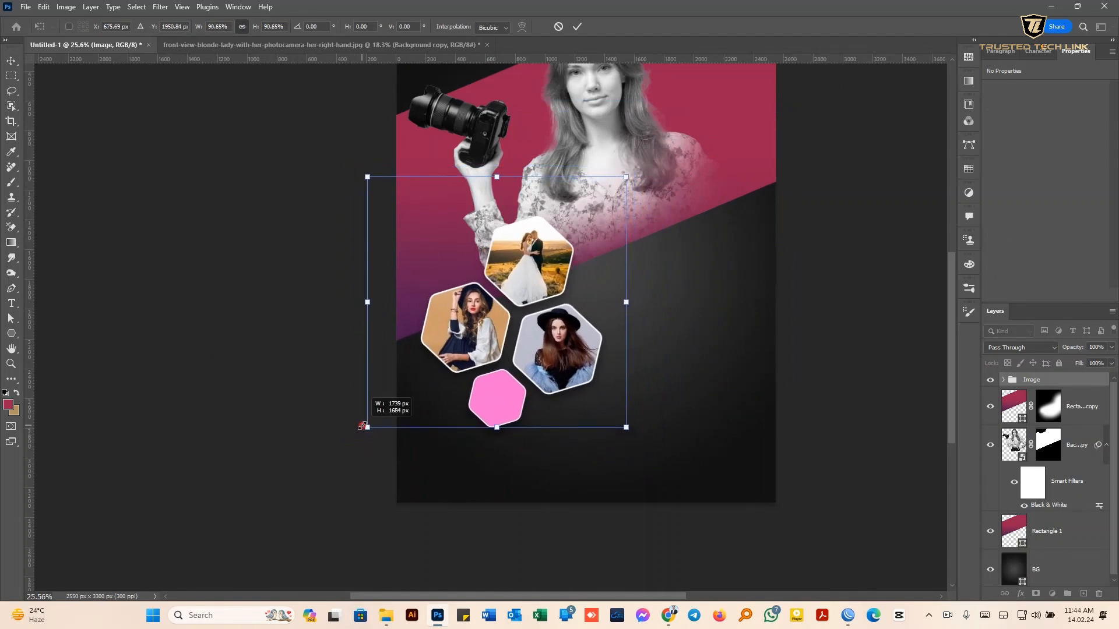
pyautogui.click(576, 27)
# Draw a white triangle about 1196 × 1036 px with the Triangle tool beside the hexagons on the flyer's right side
pyautogui.click(11, 333)
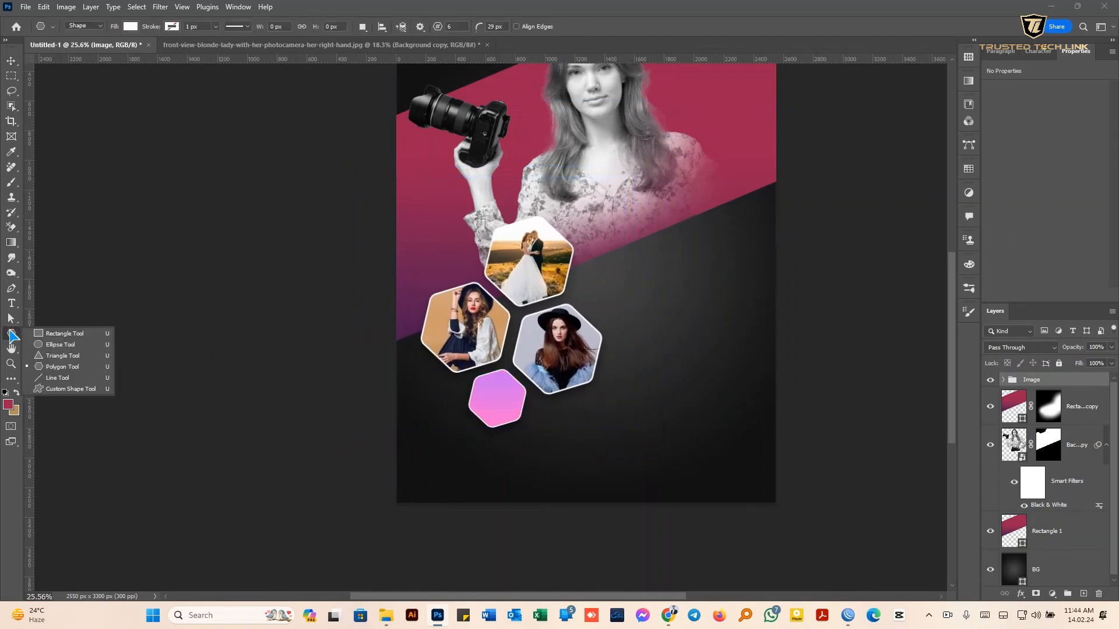
pyautogui.click(56, 356)
pyautogui.click(630, 255)
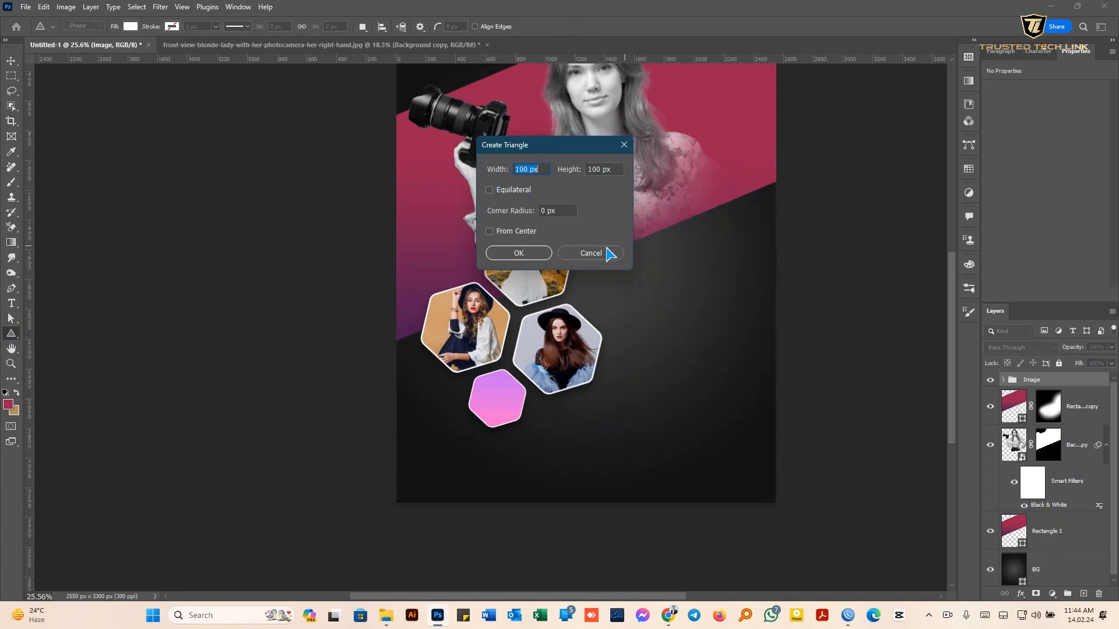
pyautogui.click(624, 145)
pyautogui.moveTo(625, 225); pyautogui.dragTo(818, 505)
pyautogui.press('v')
pyautogui.moveTo(721, 332); pyautogui.dragTo(679, 320)
# Enlarge the triangle to about 120%, rotate it -90° to point left and place its base on the flyer's right edge
pyautogui.hotkey('ctrl', 't')
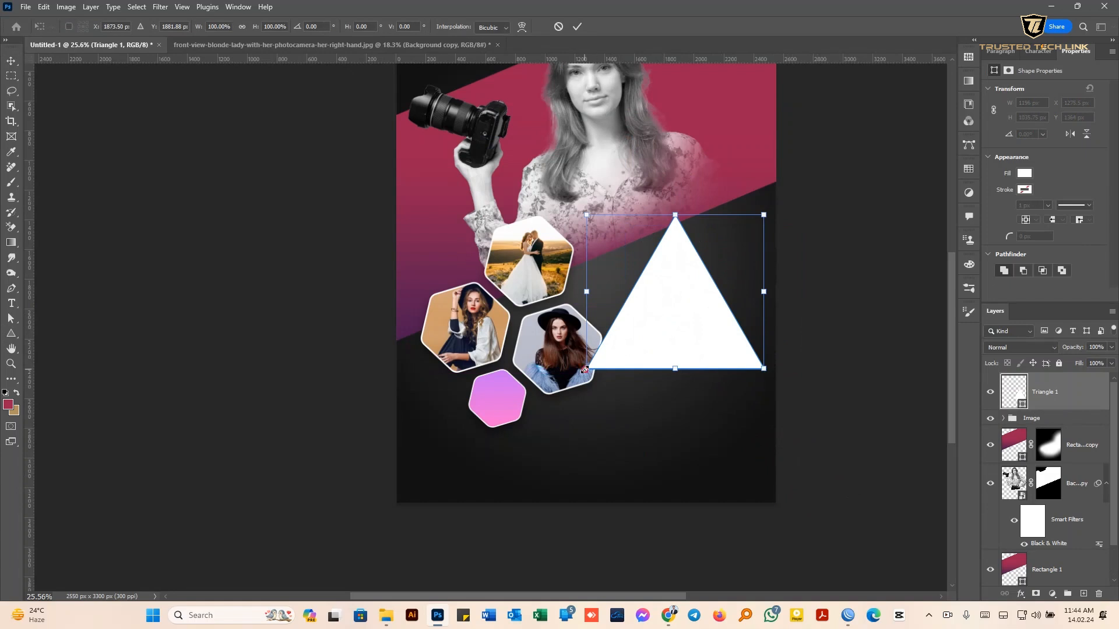
pyautogui.moveTo(585, 369); pyautogui.dragTo(551, 400)
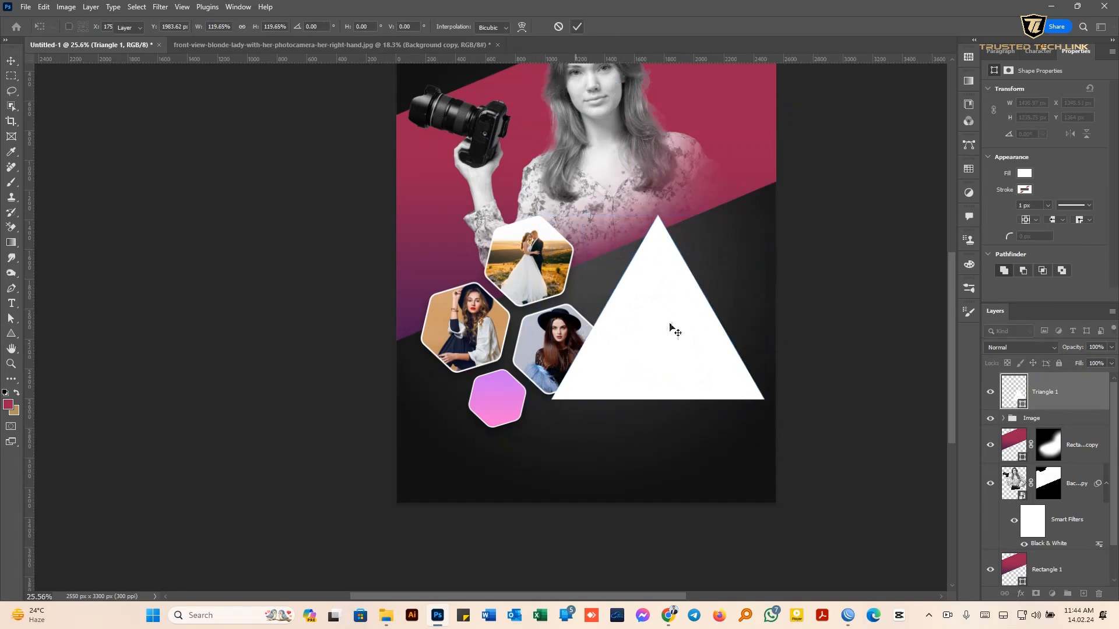
pyautogui.hotkey('ctrl', 't')
pyautogui.moveTo(855, 256); pyautogui.dragTo(836, 117)
pyautogui.moveTo(691, 301); pyautogui.dragTo(717, 280)
pyautogui.click(576, 26)
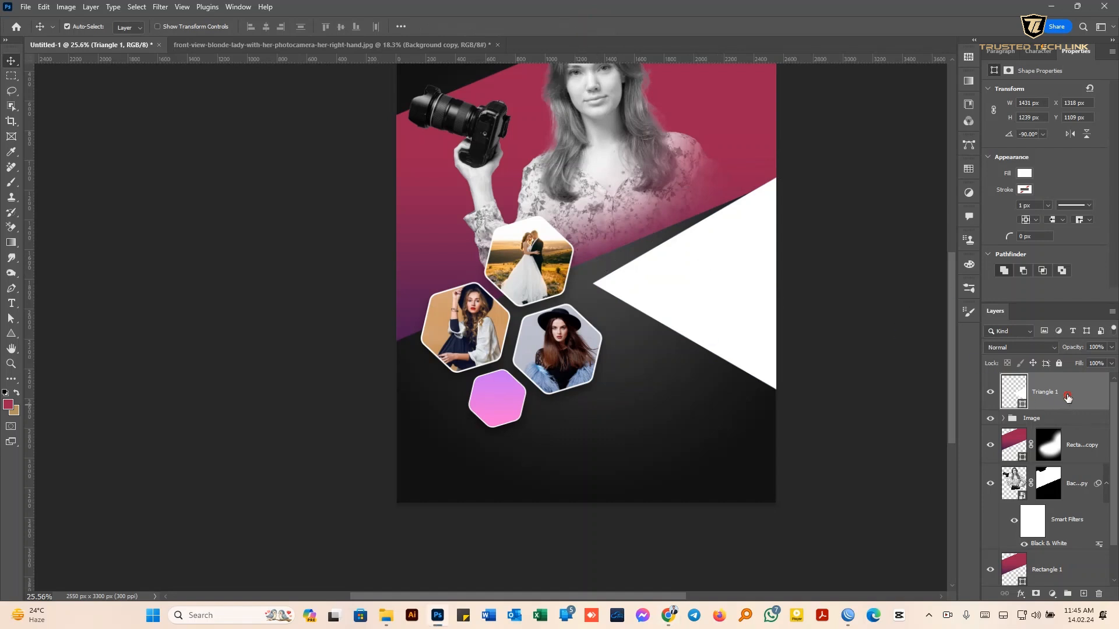
# Move the triangle layer directly above the band rectangle, scale it to about 111% and align it against the flyer's right edge
pyautogui.moveTo(1067, 397); pyautogui.dragTo(1069, 509)
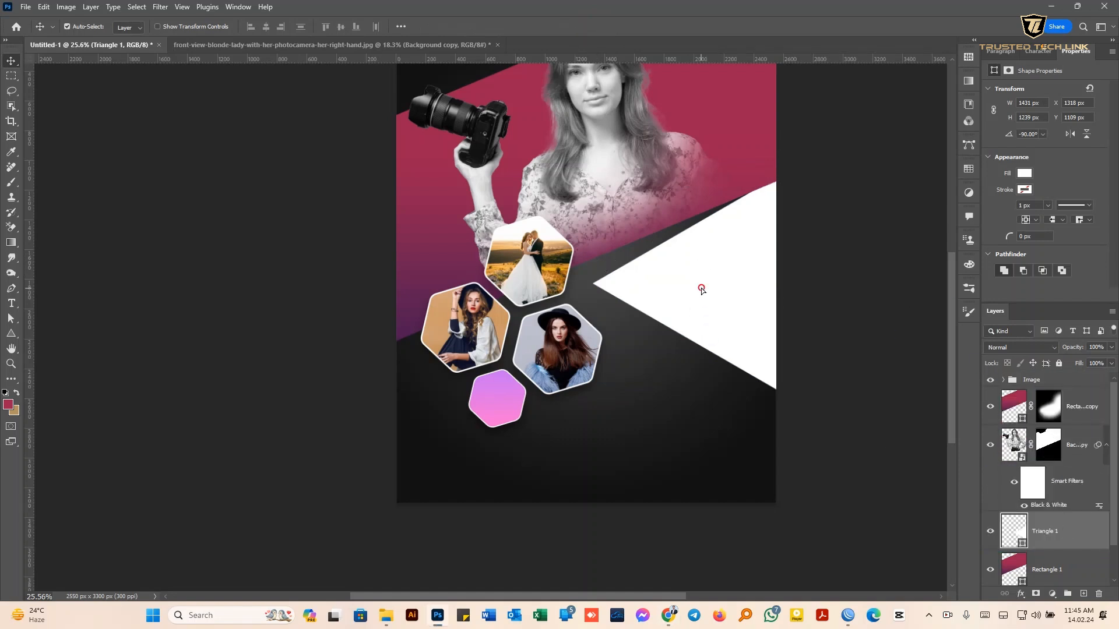
pyautogui.moveTo(700, 288)
pyautogui.mouseDown()
pyautogui.moveTo(709, 261)
pyautogui.moveTo(709, 279)
pyautogui.mouseUp()
pyautogui.hotkey('ctrl', 't')
pyautogui.moveTo(589, 369); pyautogui.dragTo(571, 390)
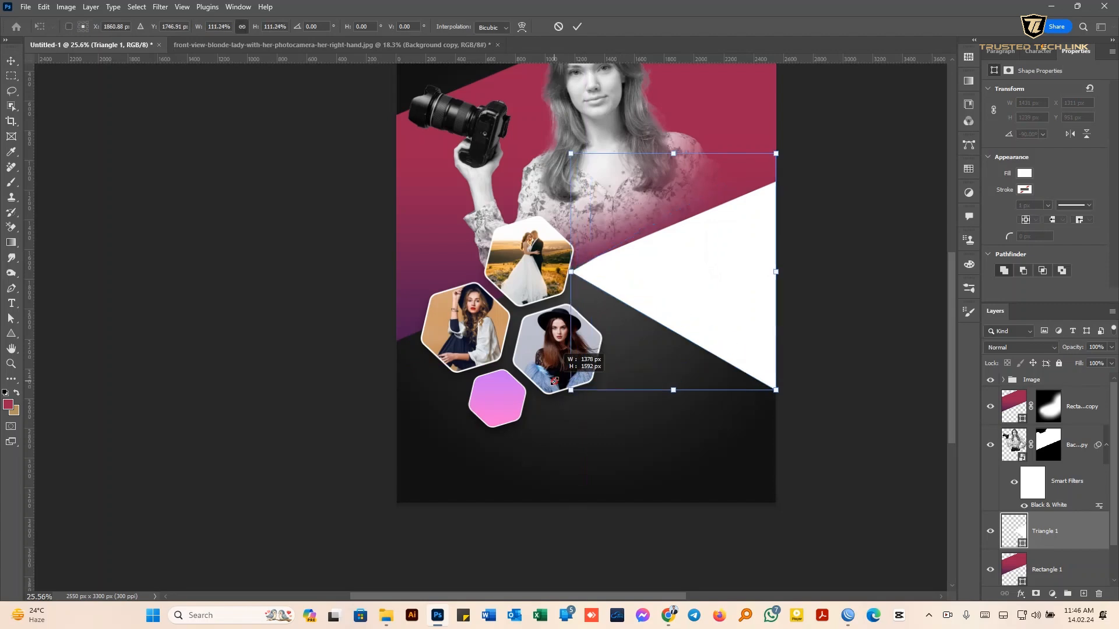
pyautogui.moveTo(694, 347); pyautogui.dragTo(697, 336)
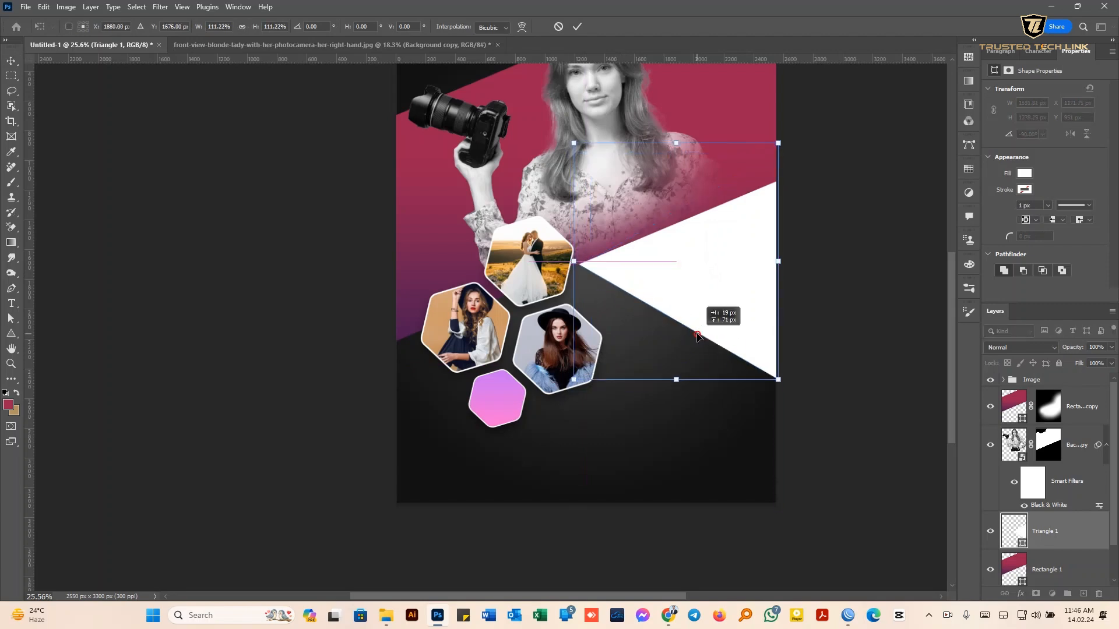
pyautogui.click(576, 26)
# Fill the triangle with the same purple-to-crimson gradient as the diagonal band
pyautogui.scroll(2, 719, 280)
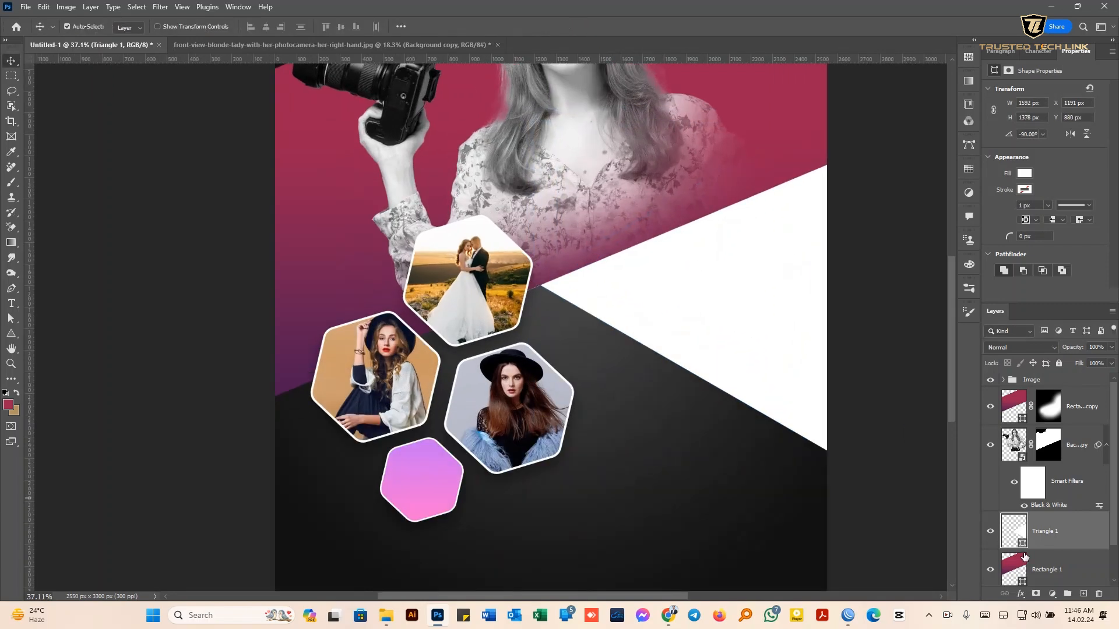
pyautogui.click(968, 81)
pyautogui.click(839, 113)
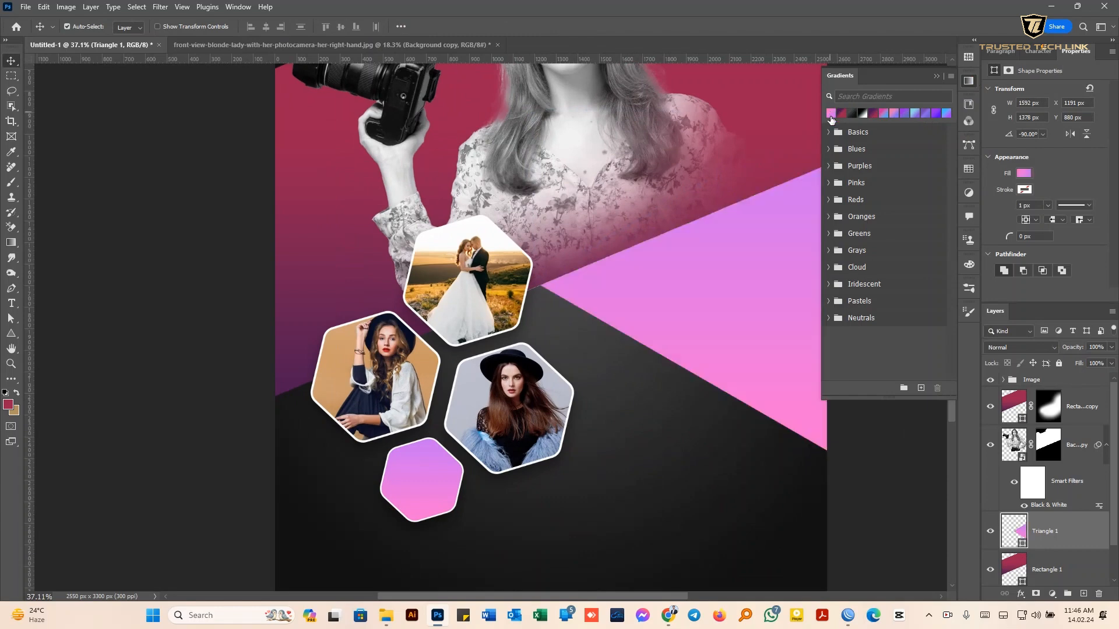
pyautogui.click(838, 114)
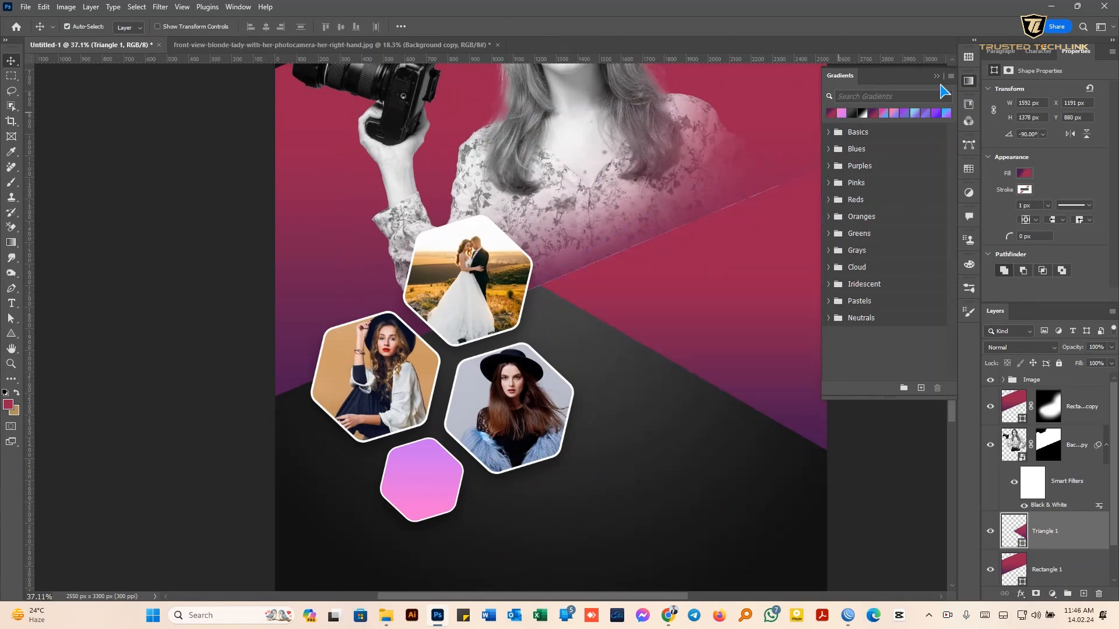
pyautogui.click(968, 81)
# Reverse the triangle's gradient fill so the purple end lies at the top
pyautogui.doubleClick(1018, 541)
pyautogui.moveTo(761, 254); pyautogui.dragTo(929, 275)
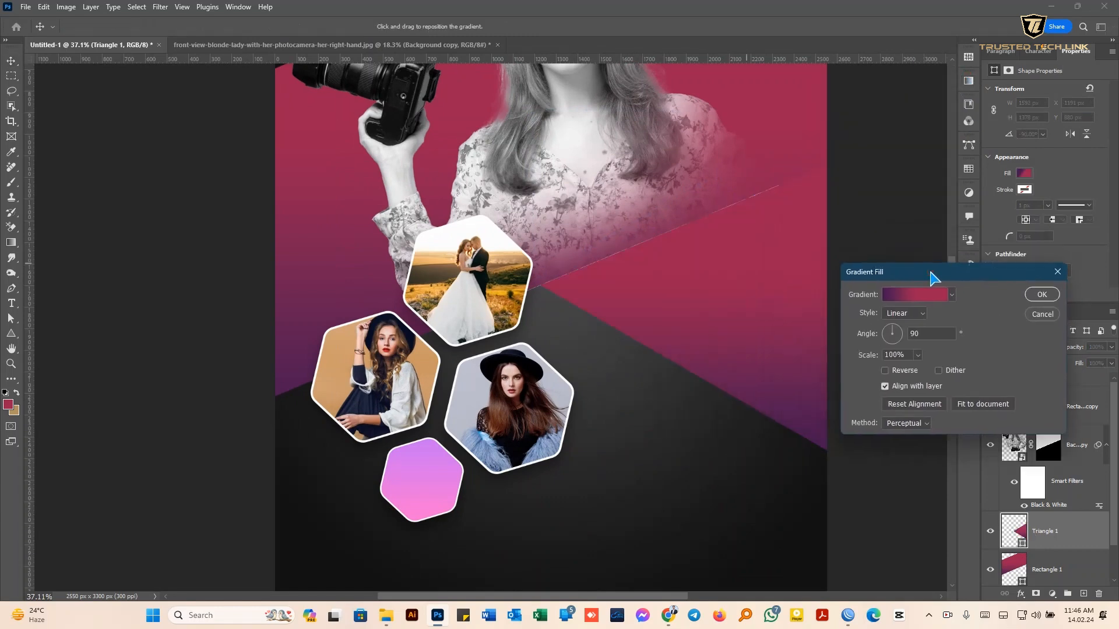
pyautogui.moveTo(756, 344); pyautogui.dragTo(716, 316)
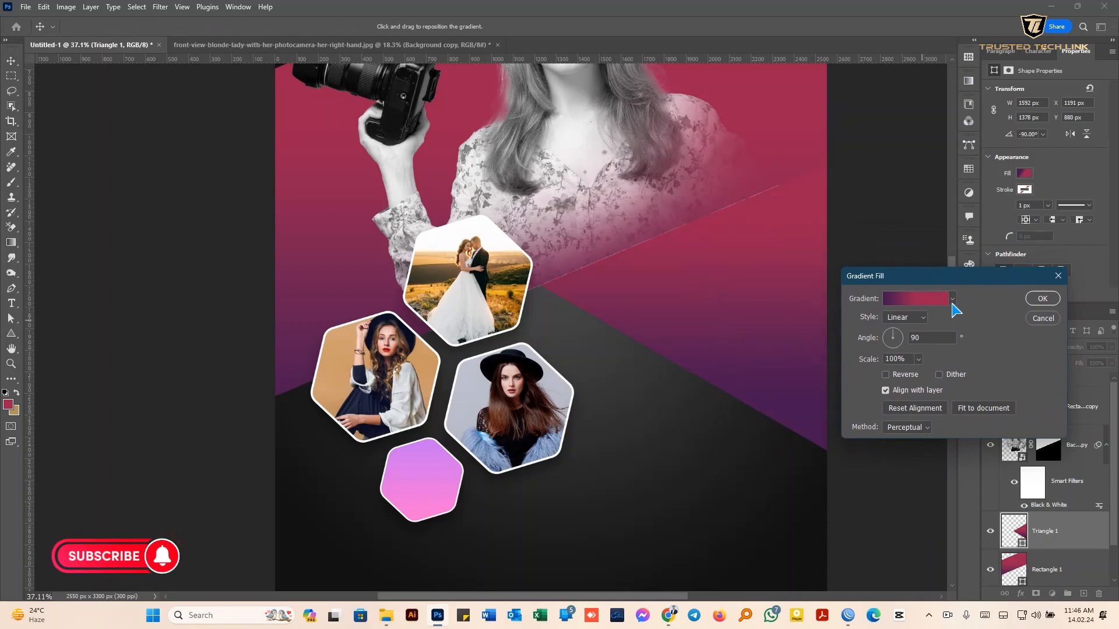
pyautogui.click(886, 374)
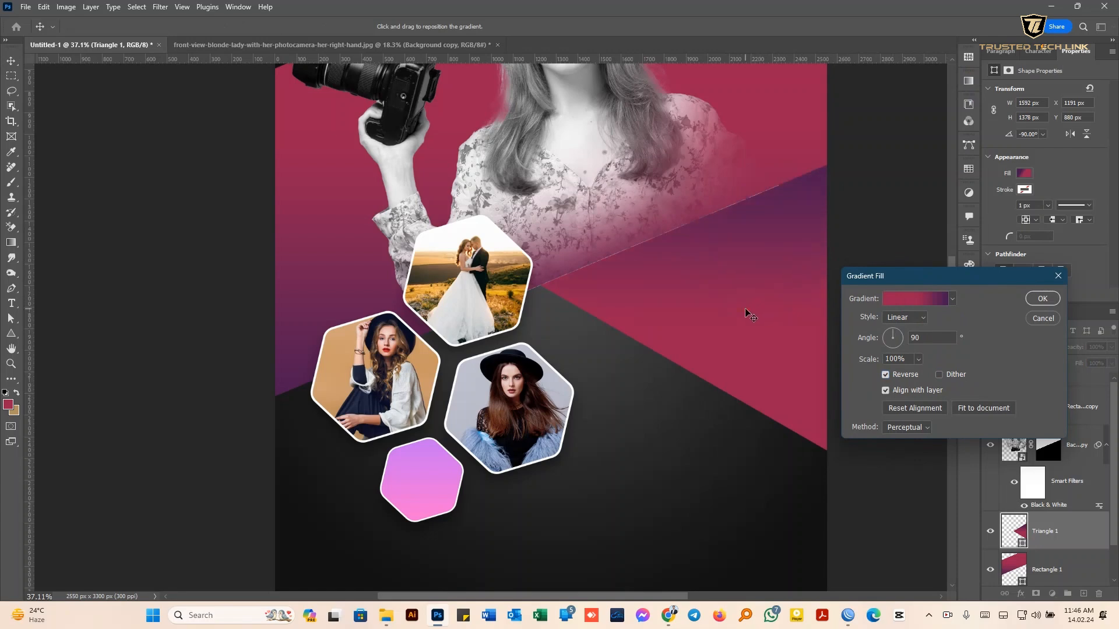
pyautogui.click(1042, 298)
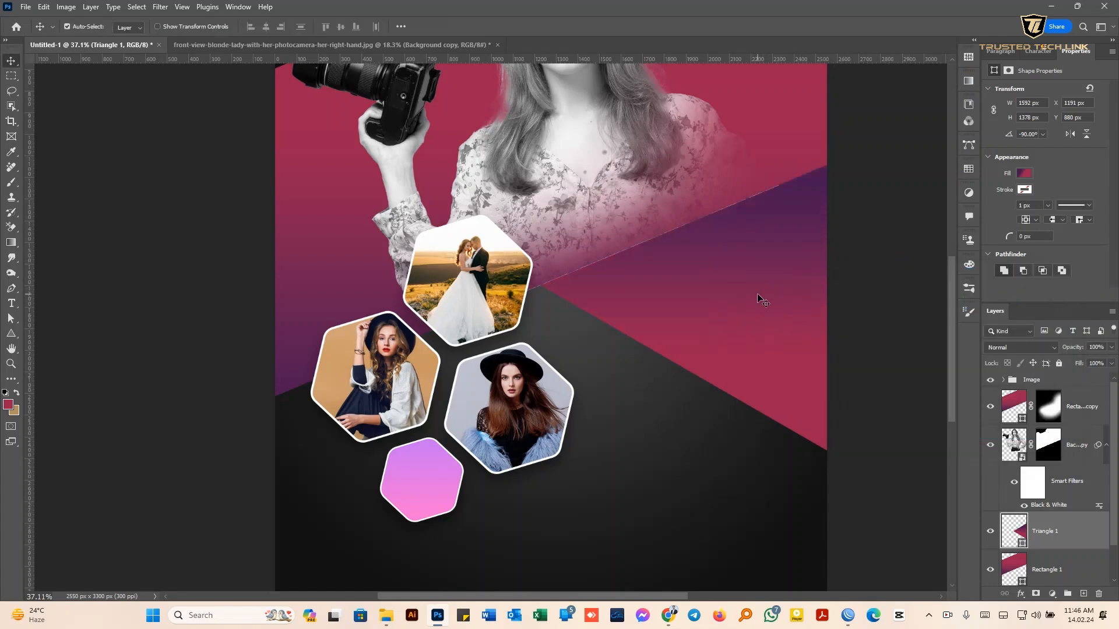
# Enlarge the triangle to about 2239 × 1937 px so it extends behind the hexagons and past the flyer's right edge
pyautogui.scroll(-2, 752, 313)
pyautogui.hotkey('ctrl', 't')
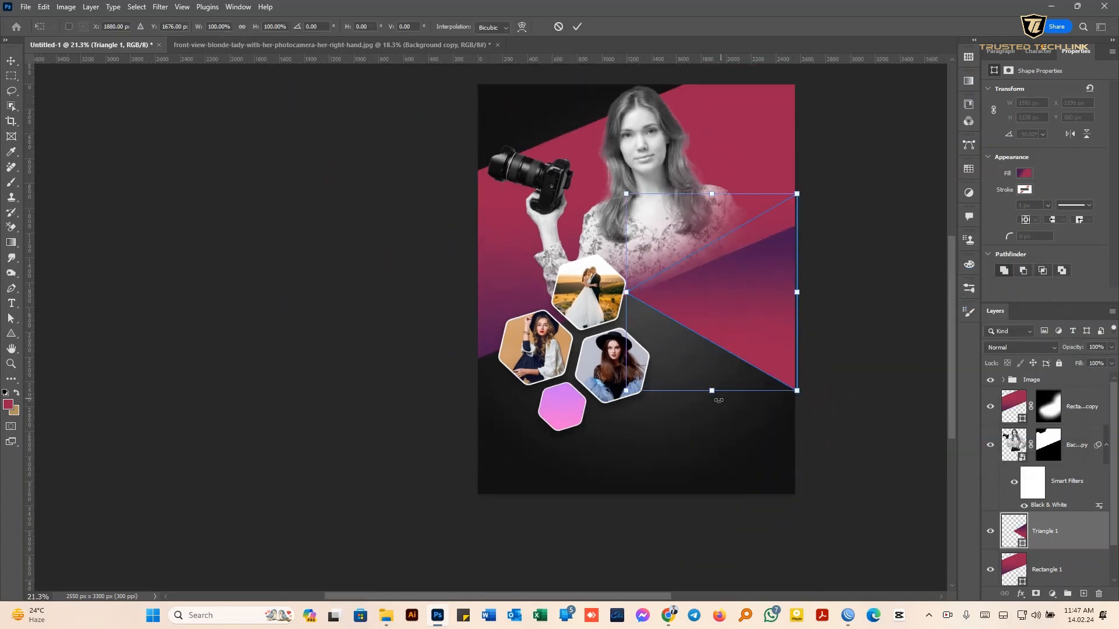
pyautogui.moveTo(711, 392); pyautogui.dragTo(681, 456)
pyautogui.moveTo(689, 396); pyautogui.dragTo(689, 379)
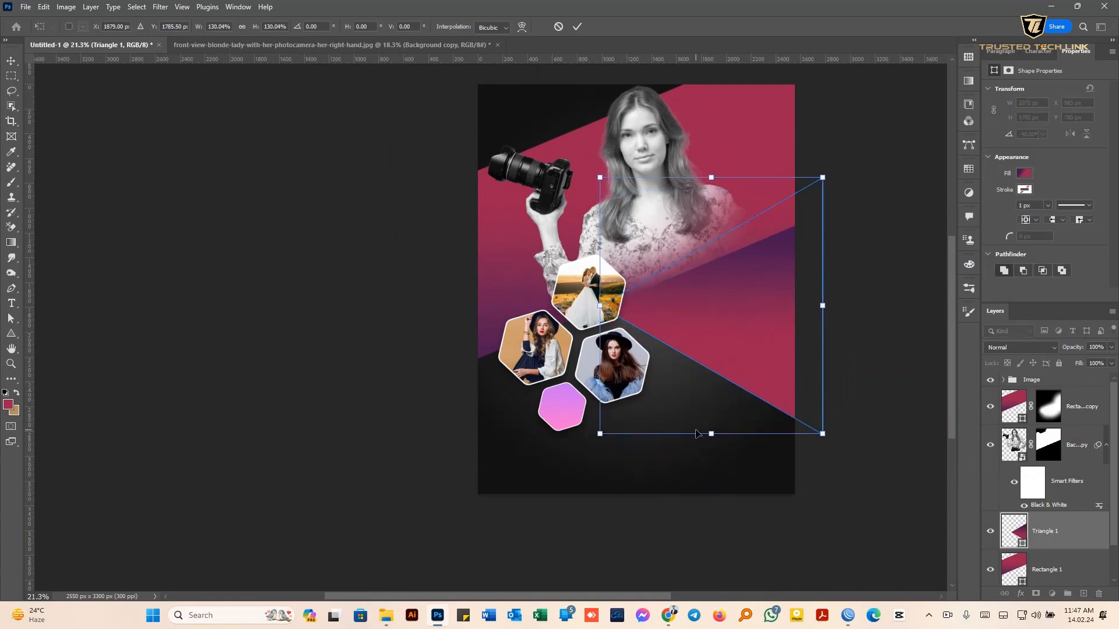
pyautogui.moveTo(600, 435); pyautogui.dragTo(575, 448)
pyautogui.click(577, 26)
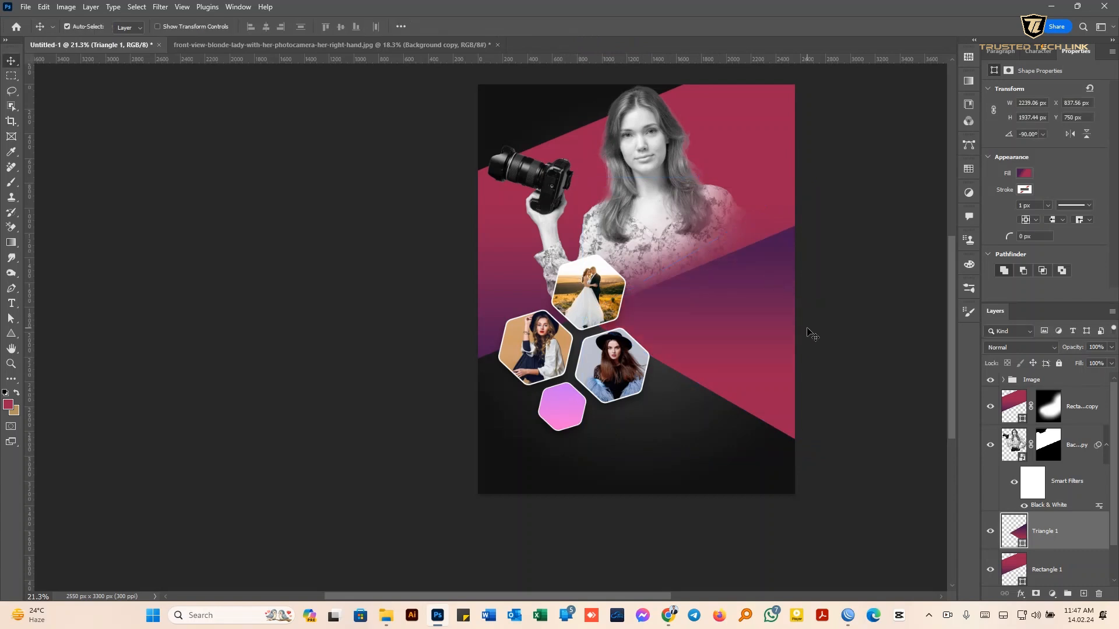
# Adjust the triangle's gradient to run diagonally, with purple at the upper right and crimson toward the hexagons
pyautogui.doubleClick(1019, 539)
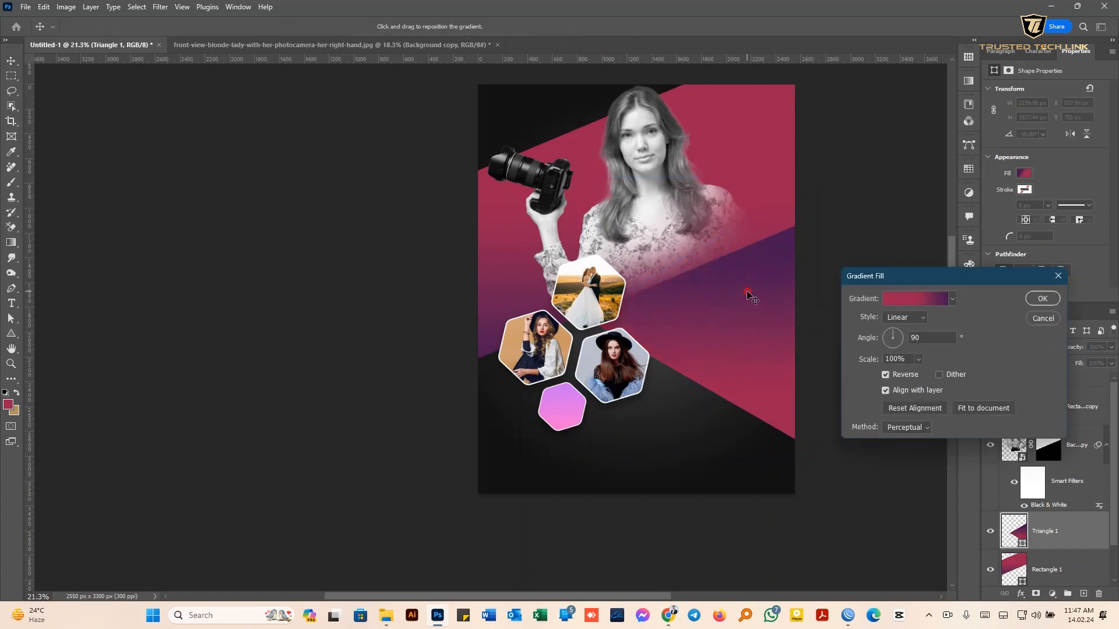
pyautogui.moveTo(743, 300); pyautogui.dragTo(699, 317)
pyautogui.click(1042, 298)
# Scale the Image group of photo hexagons up to about 111%
pyautogui.scroll(1, 733, 283)
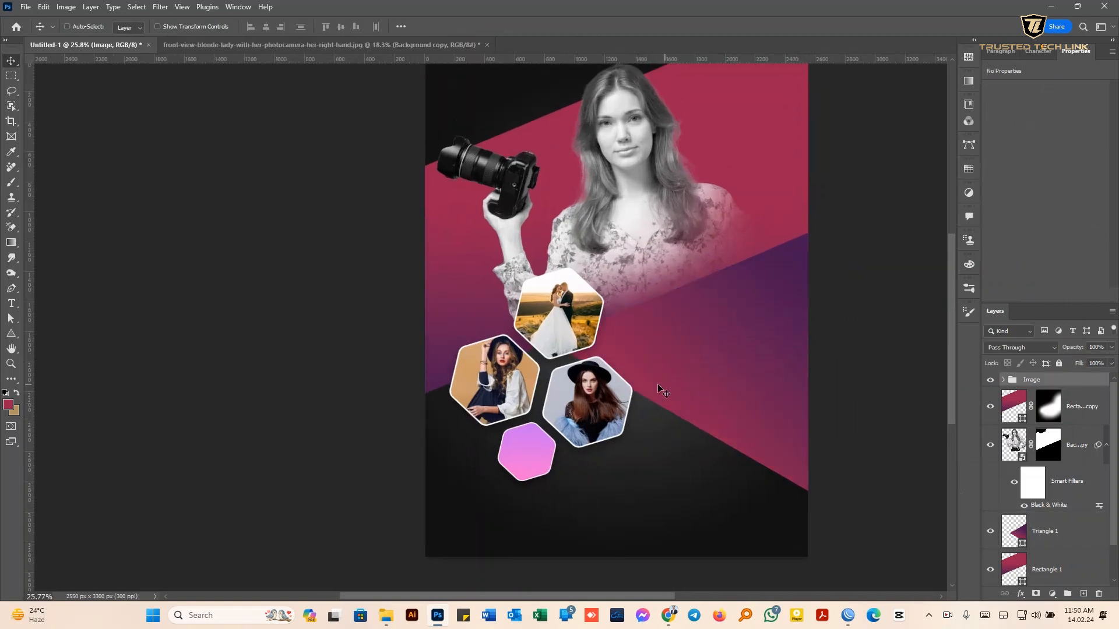
pyautogui.hotkey('ctrl', 't')
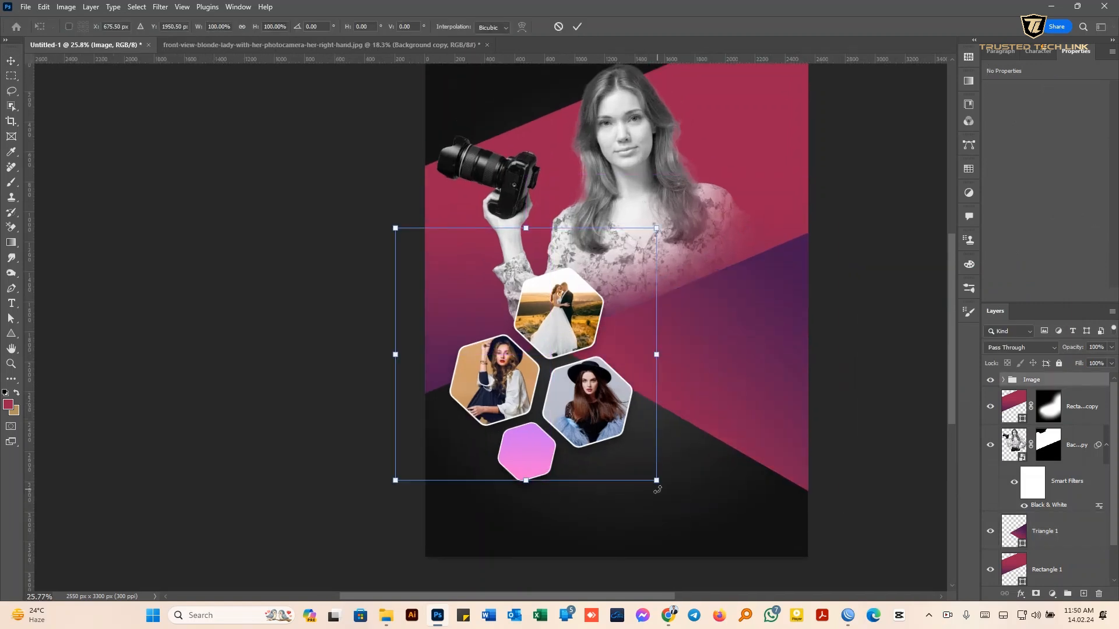
pyautogui.moveTo(659, 480); pyautogui.dragTo(670, 494)
pyautogui.moveTo(395, 493); pyautogui.dragTo(376, 511)
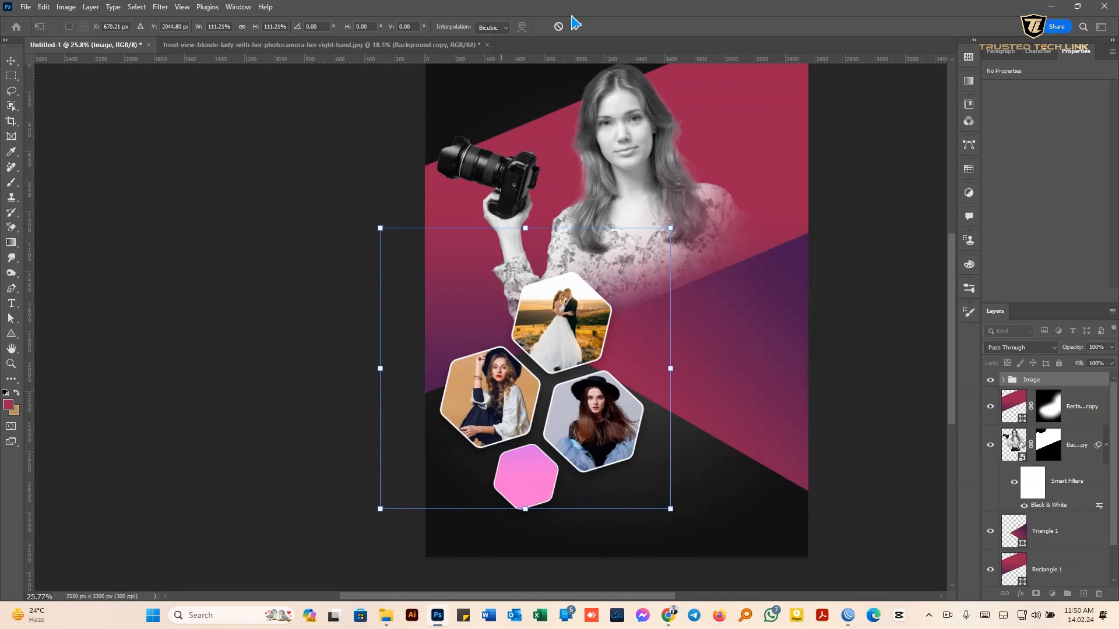
pyautogui.click(576, 26)
# Add the white text PROFESSIONAL in Montserrat Light at 27 pt on the triangle beside the hexagons
pyautogui.press('t')
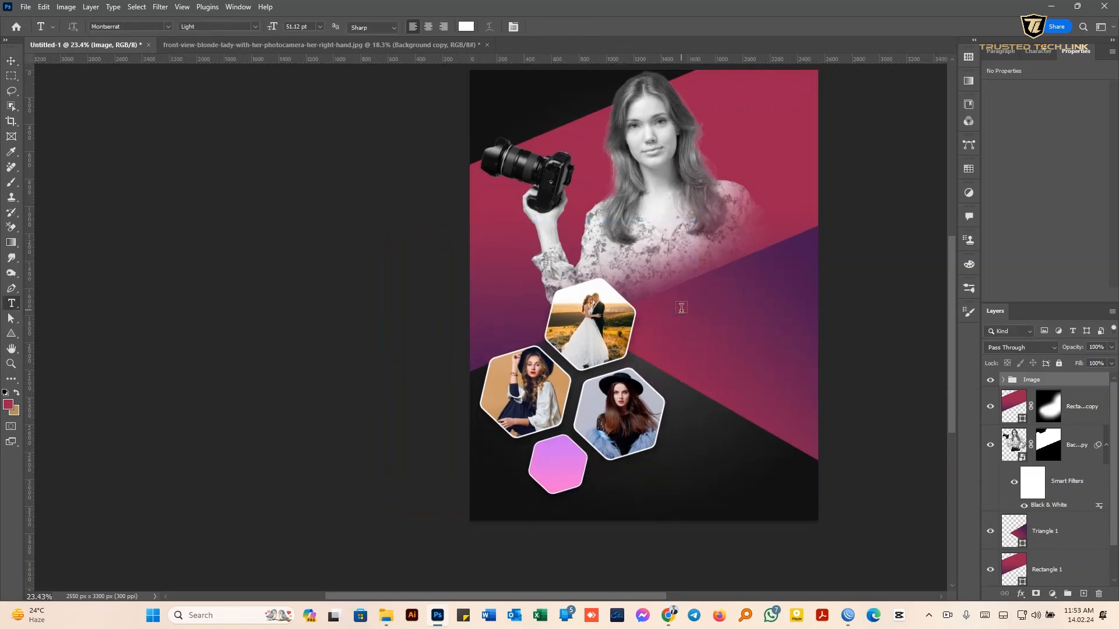
pyautogui.click(695, 313)
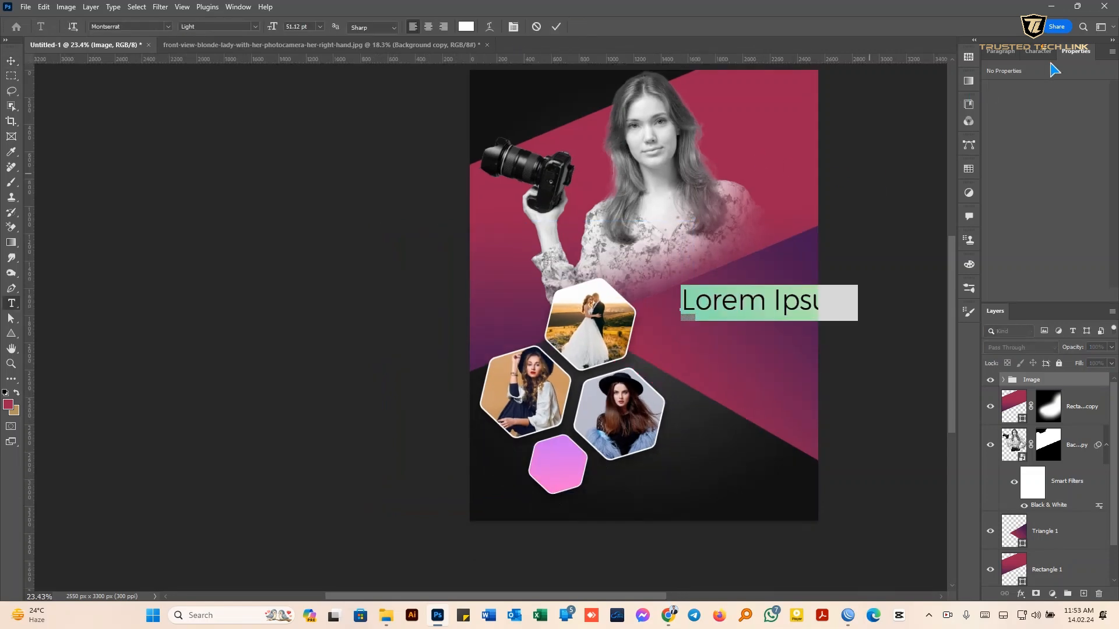
pyautogui.click(1036, 51)
pyautogui.moveTo(991, 87); pyautogui.dragTo(966, 88)
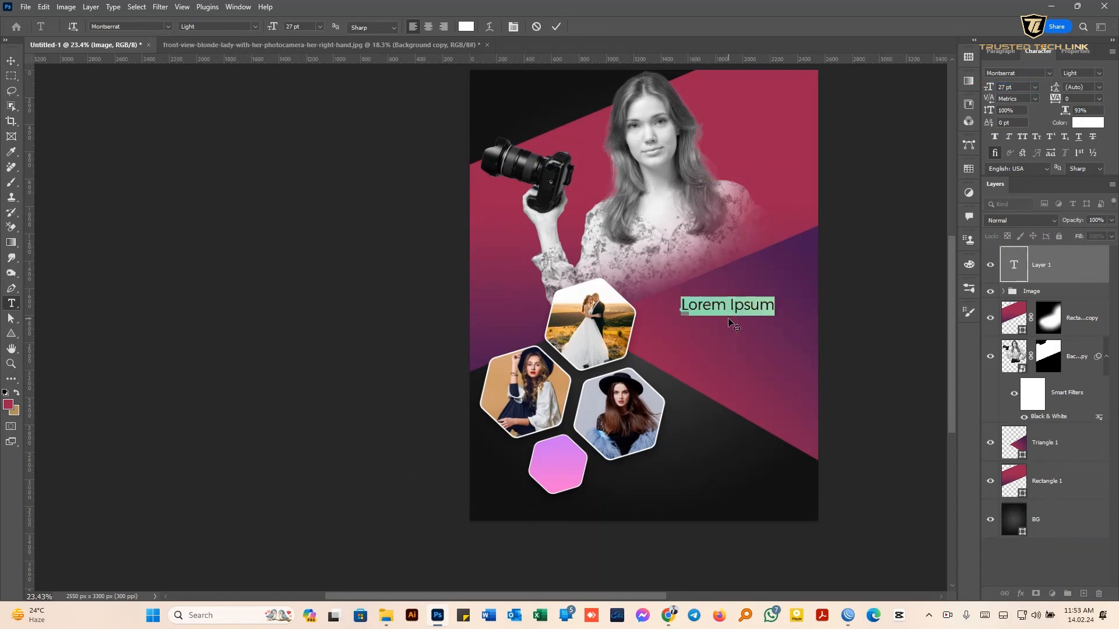
pyautogui.write('PROFESSIO')
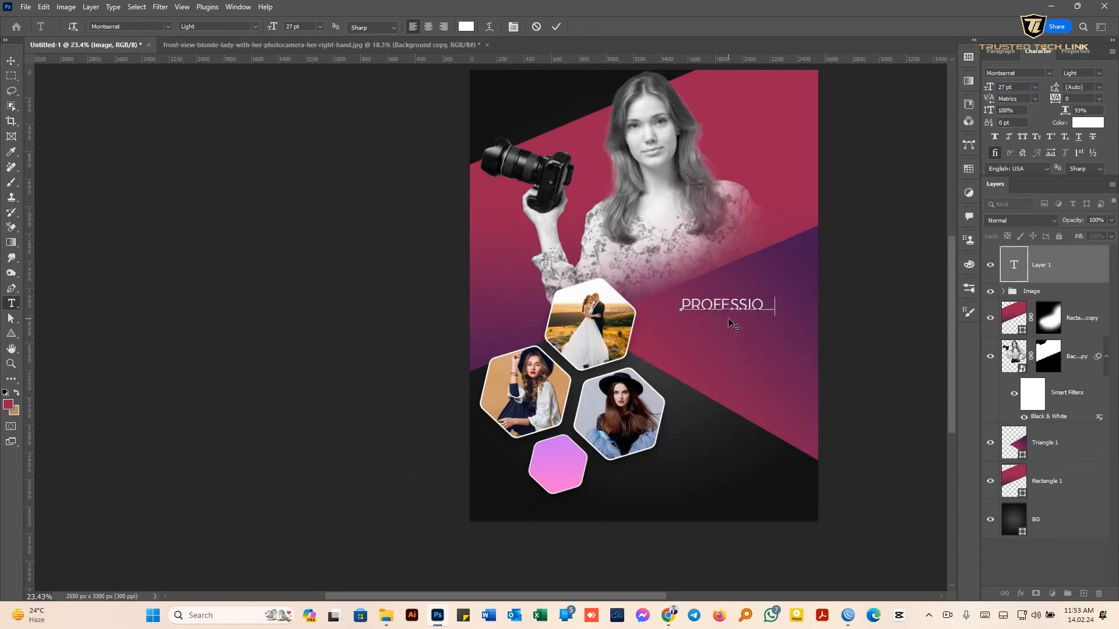
pyautogui.write('NAL')
pyautogui.click(555, 26)
# Place two copies of the PROFESSIONAL text below it and change the middle line to PHOTOGRAPHY
pyautogui.press('v')
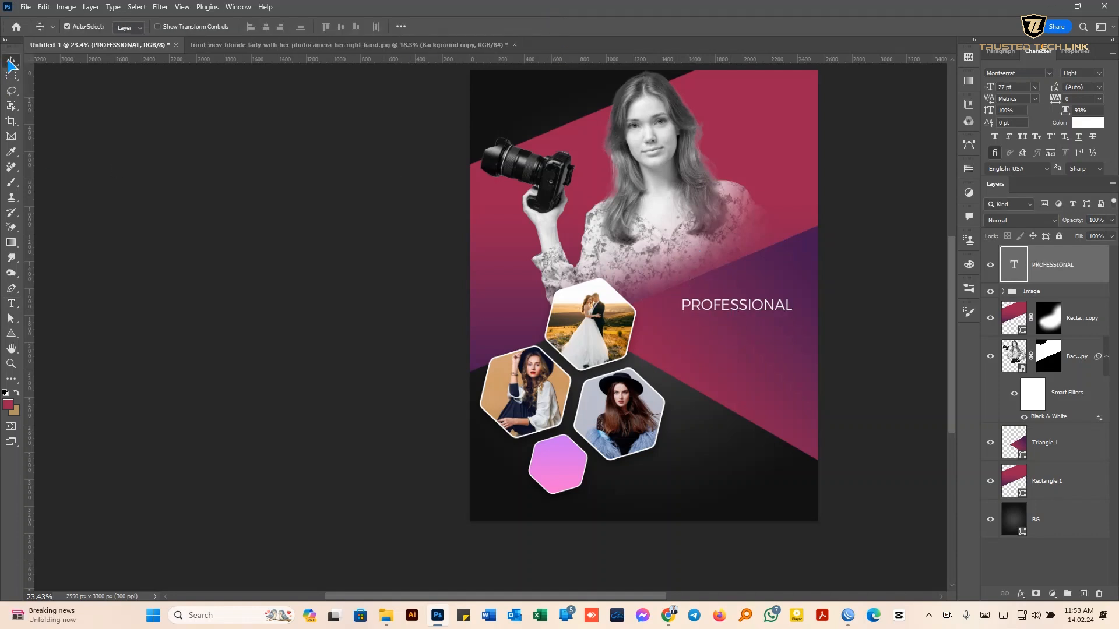
pyautogui.moveTo(728, 310); pyautogui.dragTo(733, 354)
pyautogui.doubleClick(733, 325)
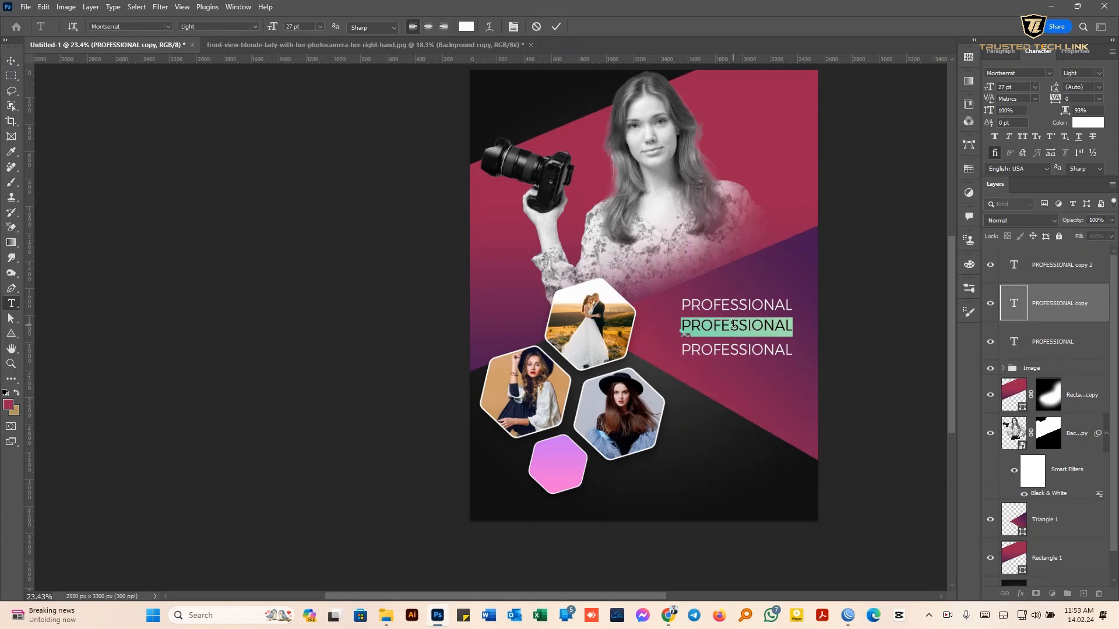
pyautogui.write('PHOTOGRAPHY')
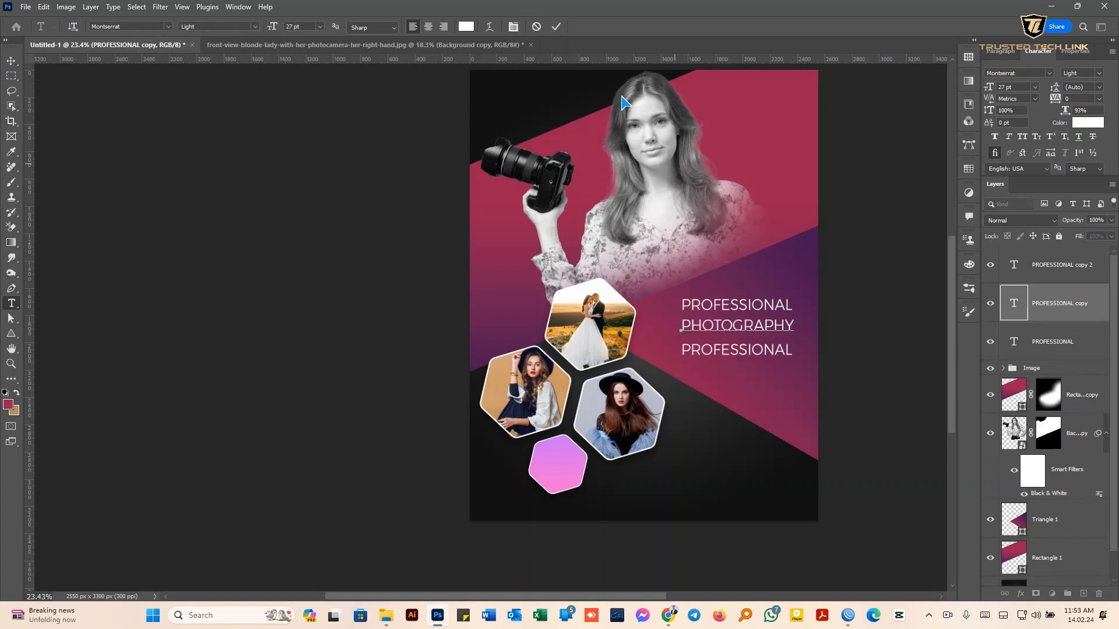
pyautogui.click(555, 26)
pyautogui.press('v')
# Change the lowest copied text line to STUDIO
pyautogui.doubleClick(741, 350)
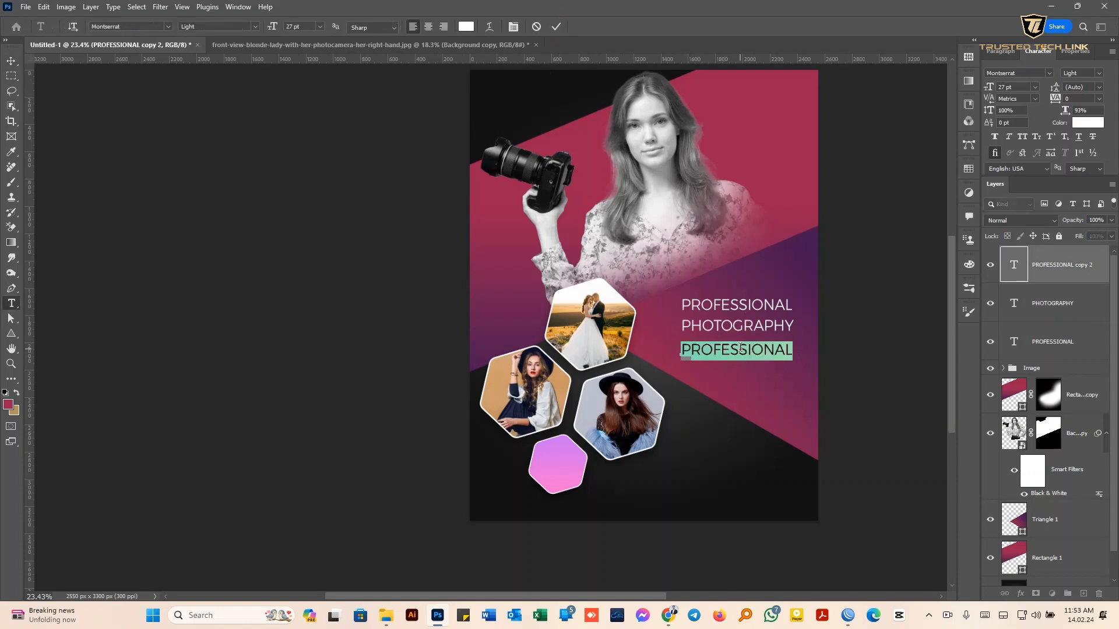
pyautogui.write('STUDIO')
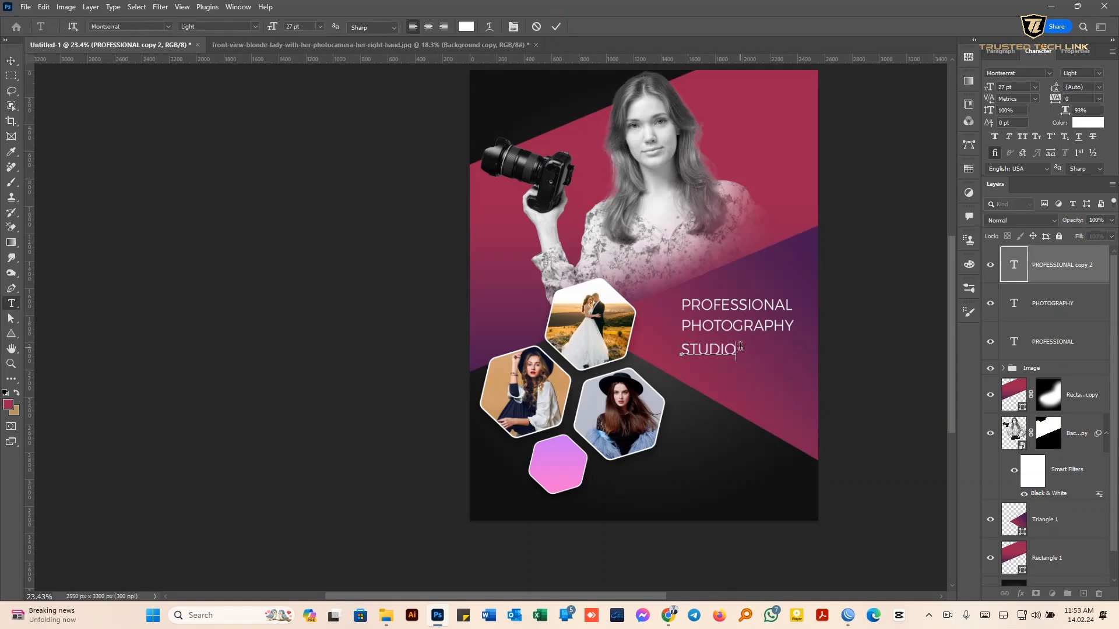
pyautogui.click(555, 26)
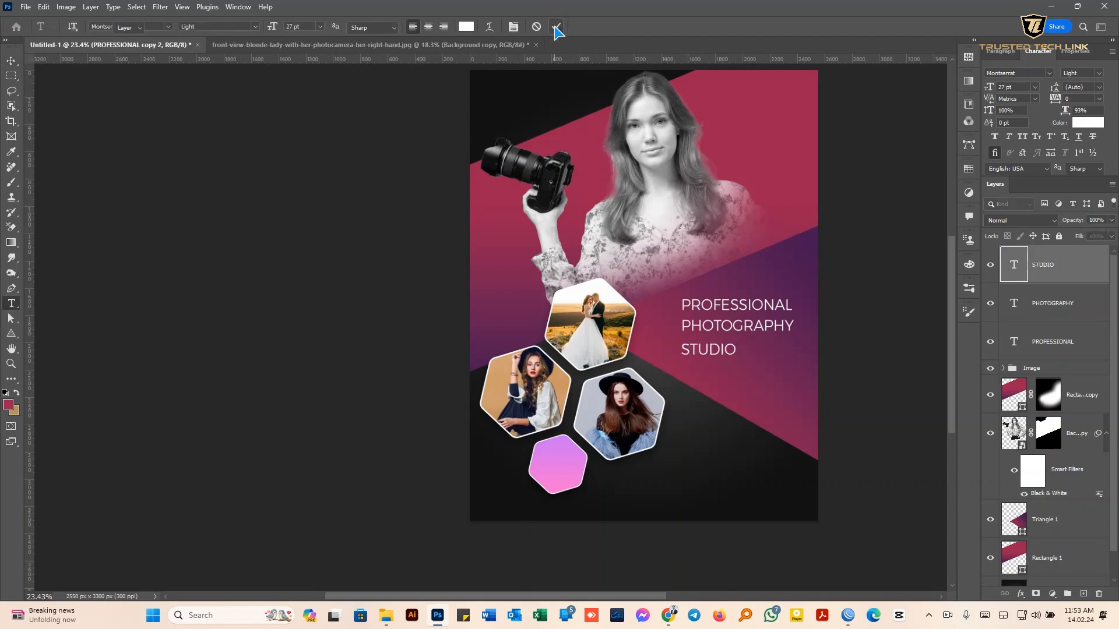
pyautogui.press('v')
# Set the STUDIO text in the Anton font and enlarge it to about 348% beneath PHOTOGRAPHY
pyautogui.click(1025, 74)
pyautogui.click(1049, 73)
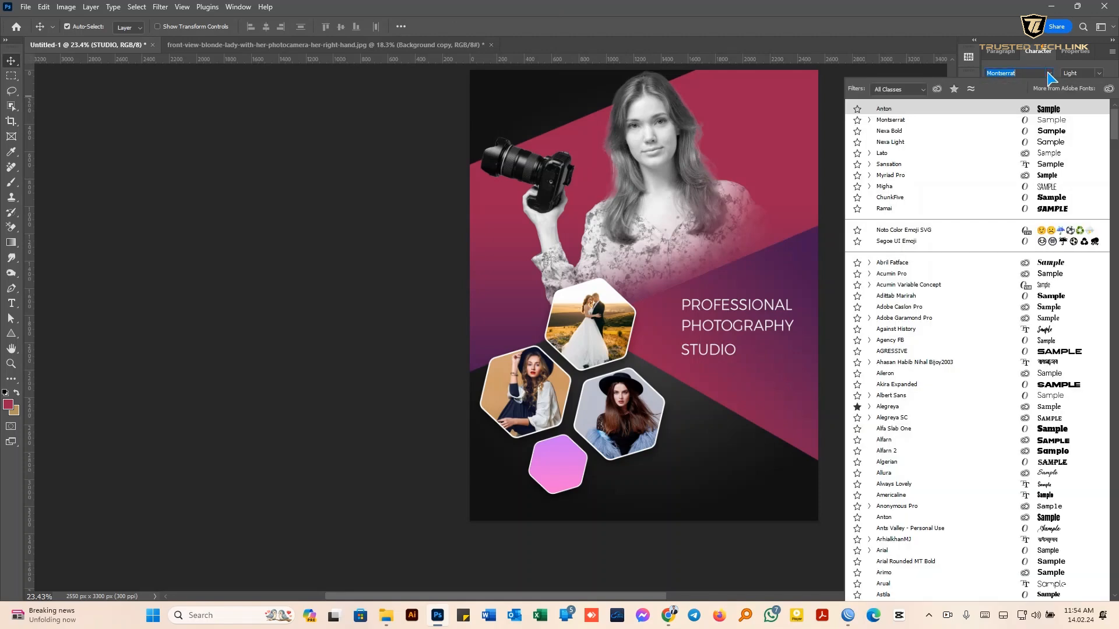
pyautogui.click(1034, 109)
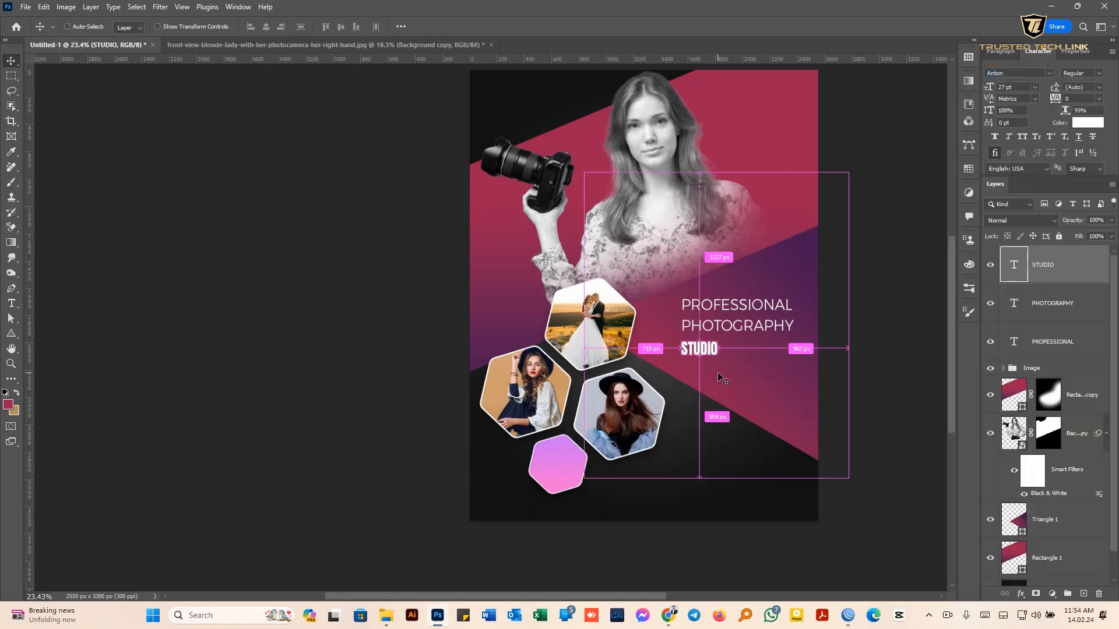
pyautogui.hotkey('ctrl', 't')
pyautogui.moveTo(721, 355); pyautogui.dragTo(807, 407)
pyautogui.scroll(2, 740, 381)
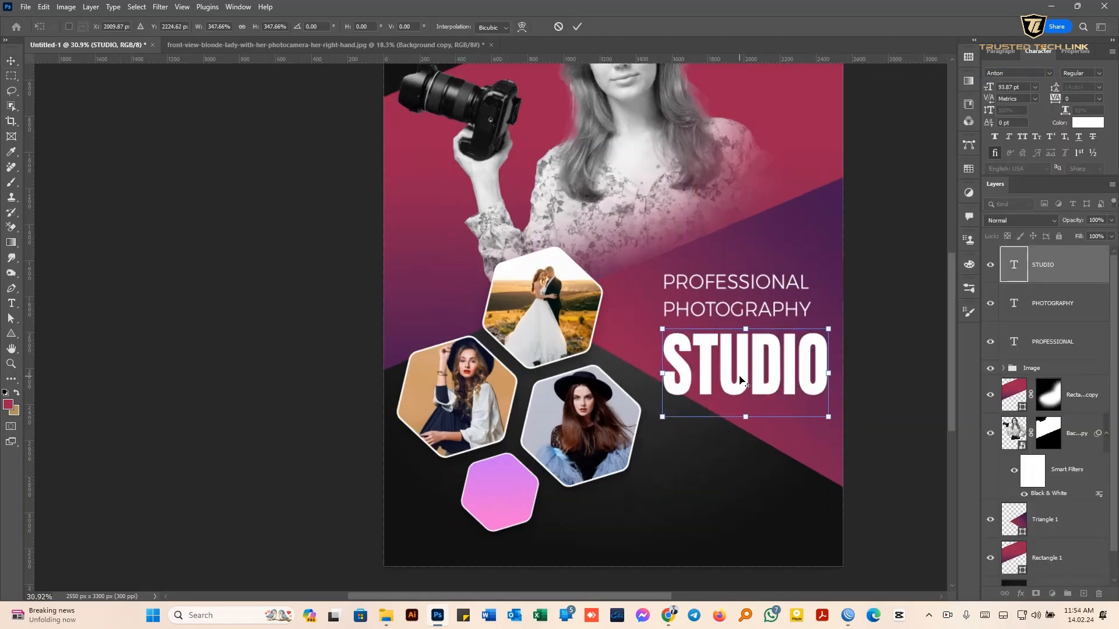
pyautogui.click(576, 26)
# Set PHOTOGRAPHY to Medium weight and enlarge it to about 29.32 pt, matching STUDIO's width directly above it
pyautogui.click(727, 316)
pyautogui.click(1098, 73)
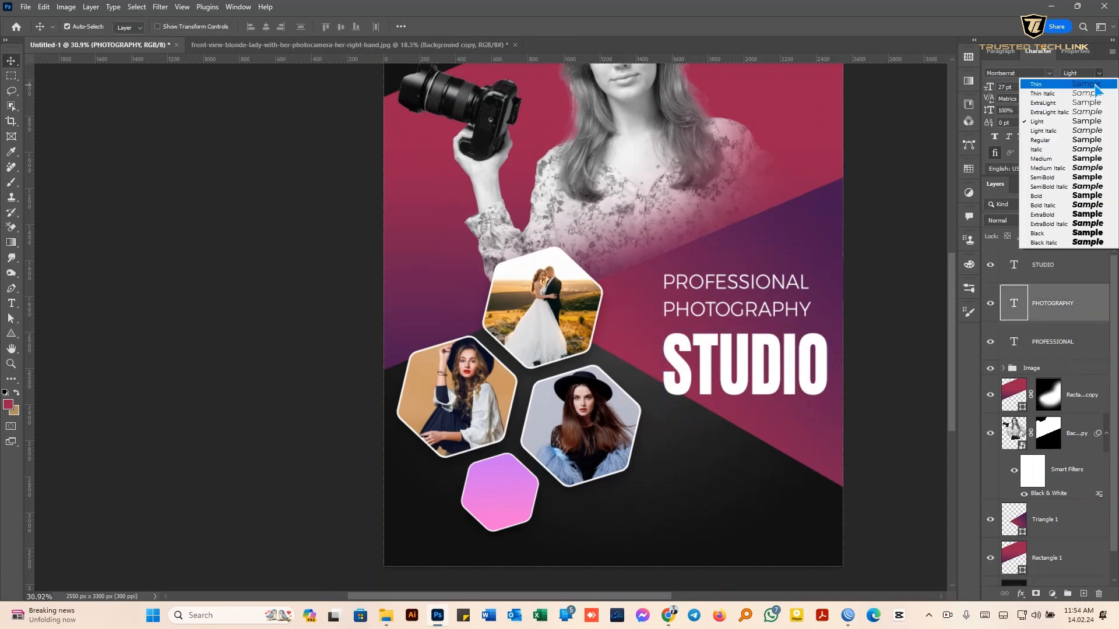
pyautogui.click(1042, 158)
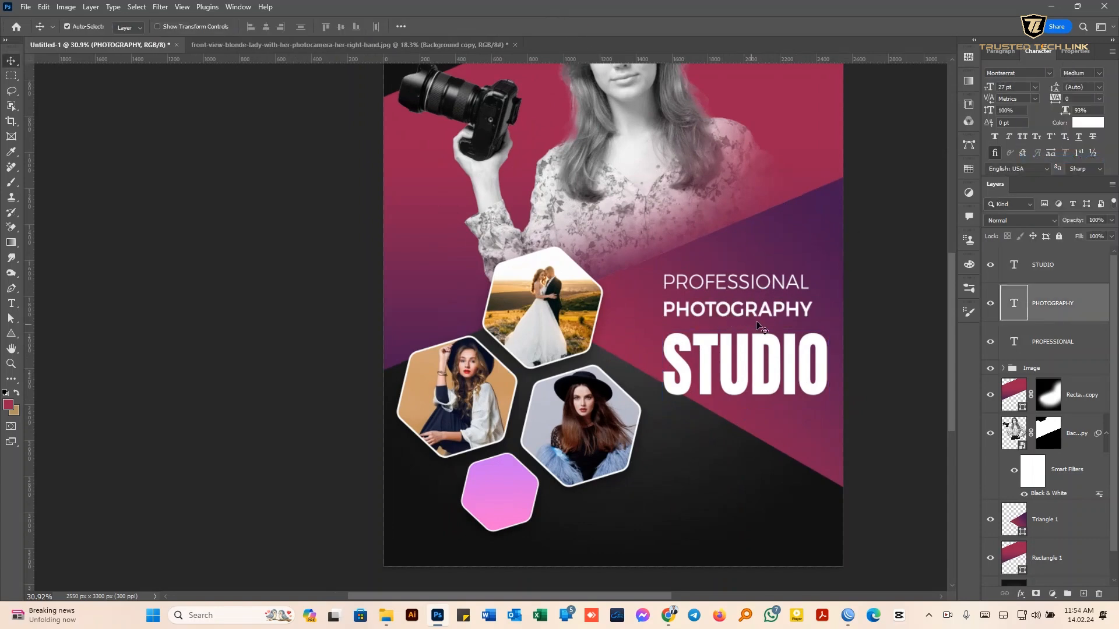
pyautogui.moveTo(778, 312); pyautogui.dragTo(831, 332)
pyautogui.scroll(1, 793, 326)
pyautogui.hotkey('ctrl', 't')
pyautogui.moveTo(651, 350); pyautogui.dragTo(651, 349)
pyautogui.click(577, 26)
# Move the PROFESSIONAL text down to sit directly above PHOTOGRAPHY, with their starting edges lined up
pyautogui.scroll(2, 781, 314)
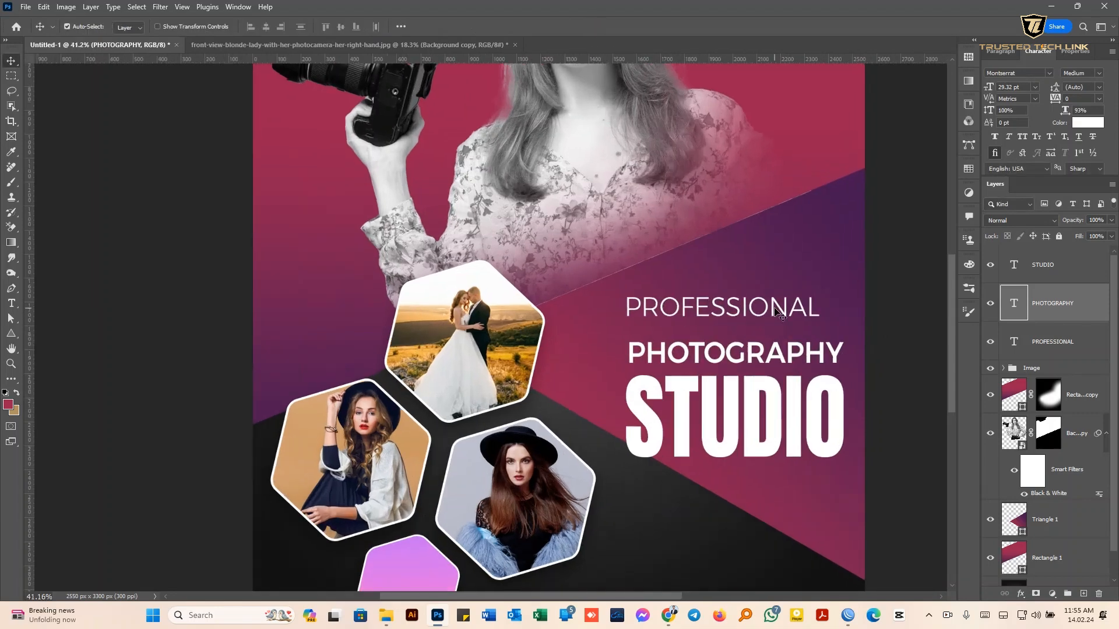
pyautogui.click(780, 315)
pyautogui.hotkey('ctrl', 't')
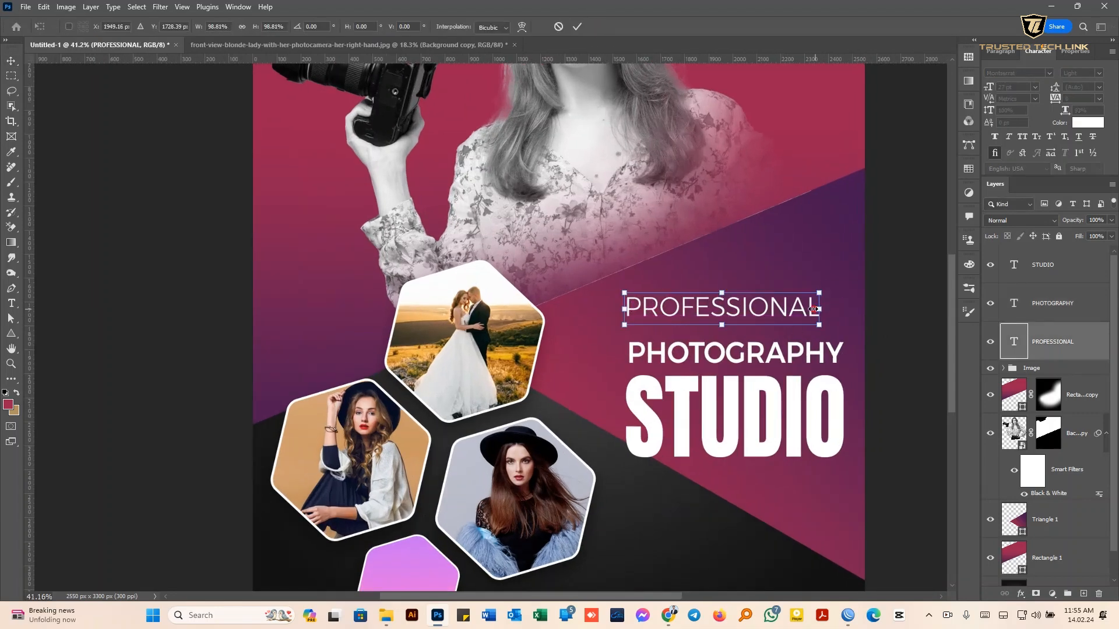
pyautogui.moveTo(767, 308); pyautogui.dragTo(769, 325)
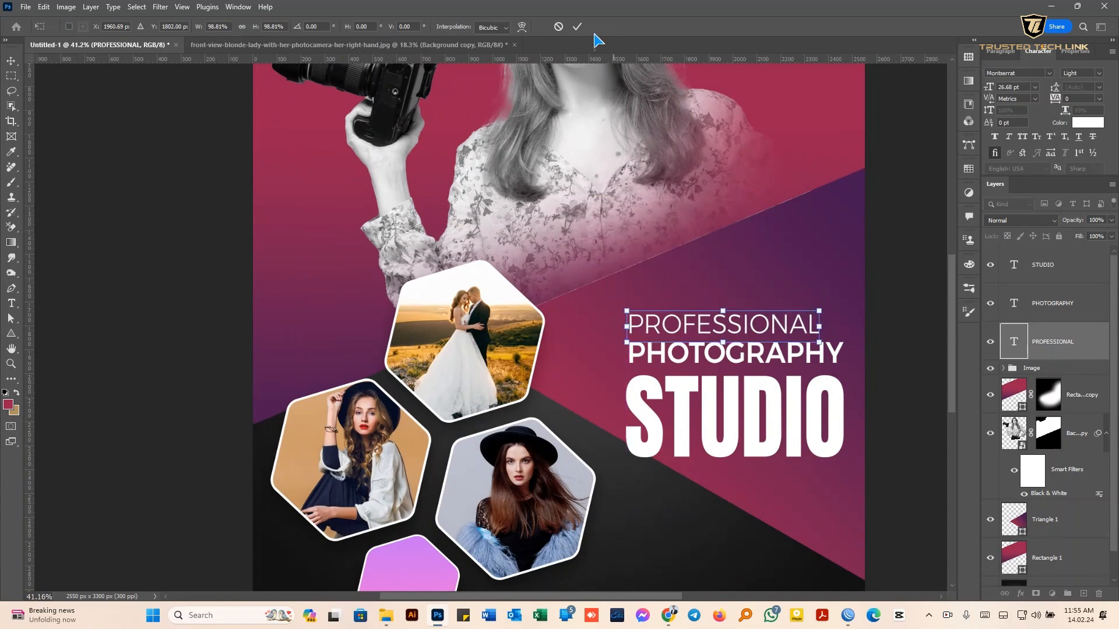
pyautogui.click(576, 26)
# Try the Thin weight on the PROFESSIONAL text and settle on ExtraLight
pyautogui.click(1098, 73)
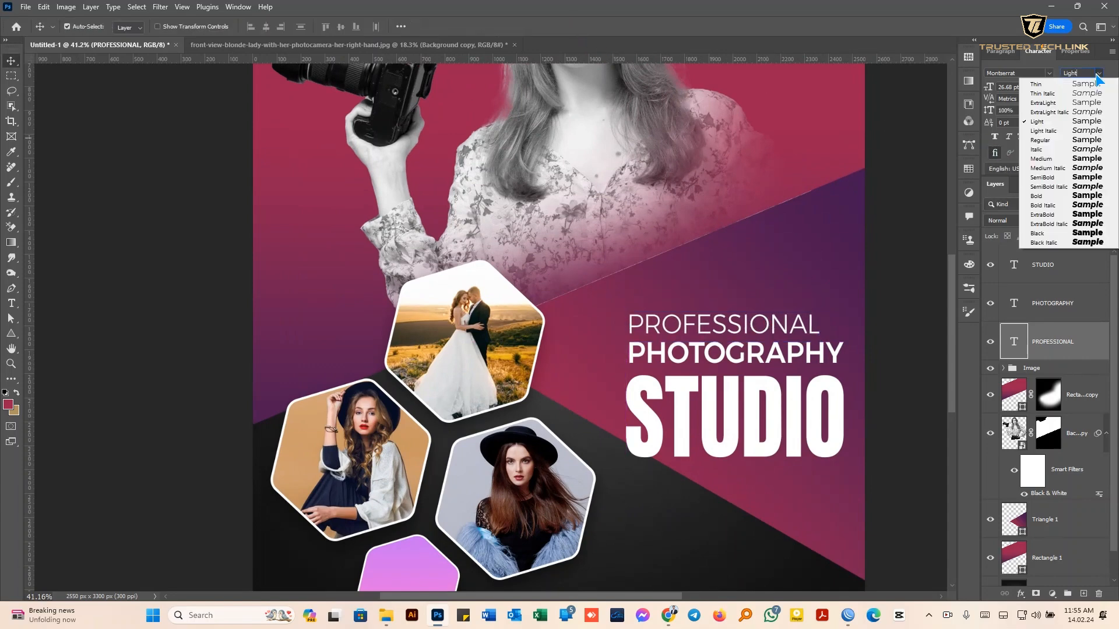
pyautogui.click(1095, 85)
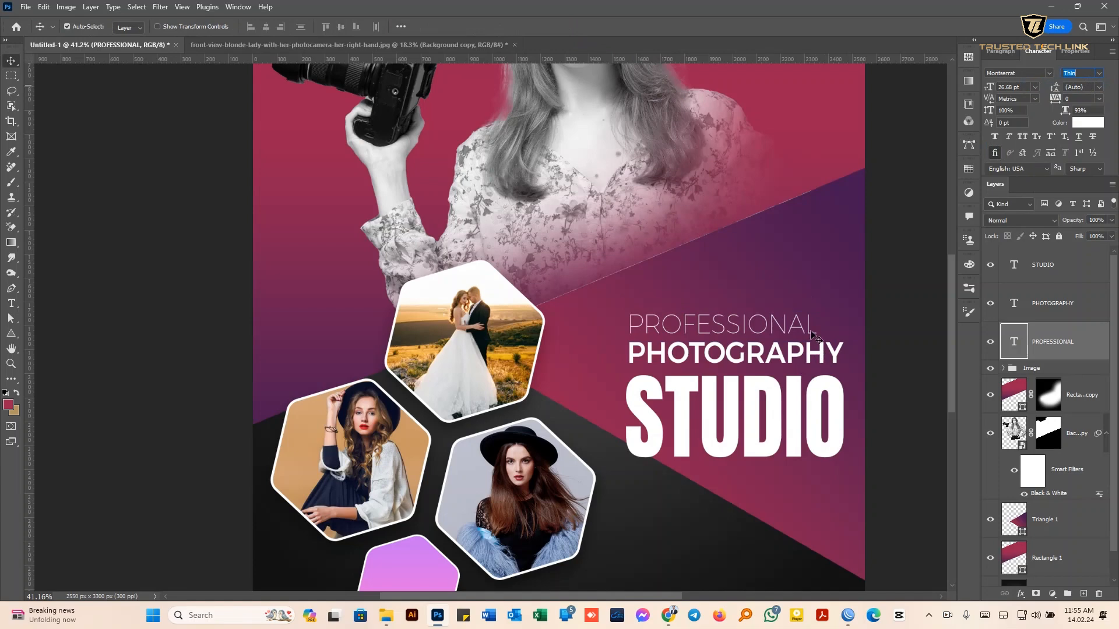
pyautogui.click(1099, 72)
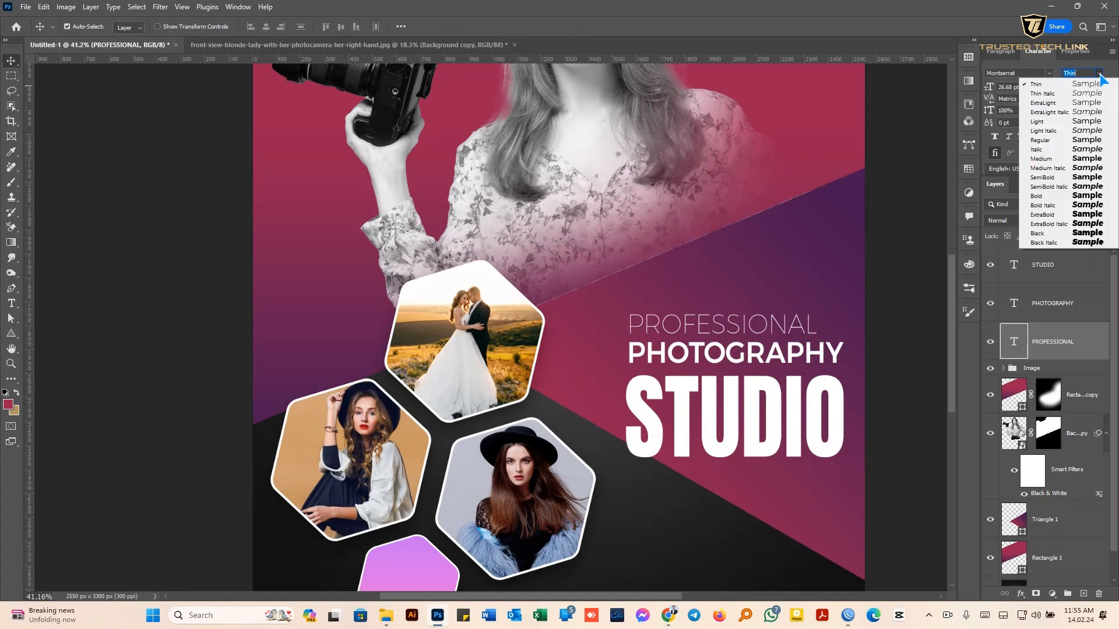
pyautogui.click(1077, 103)
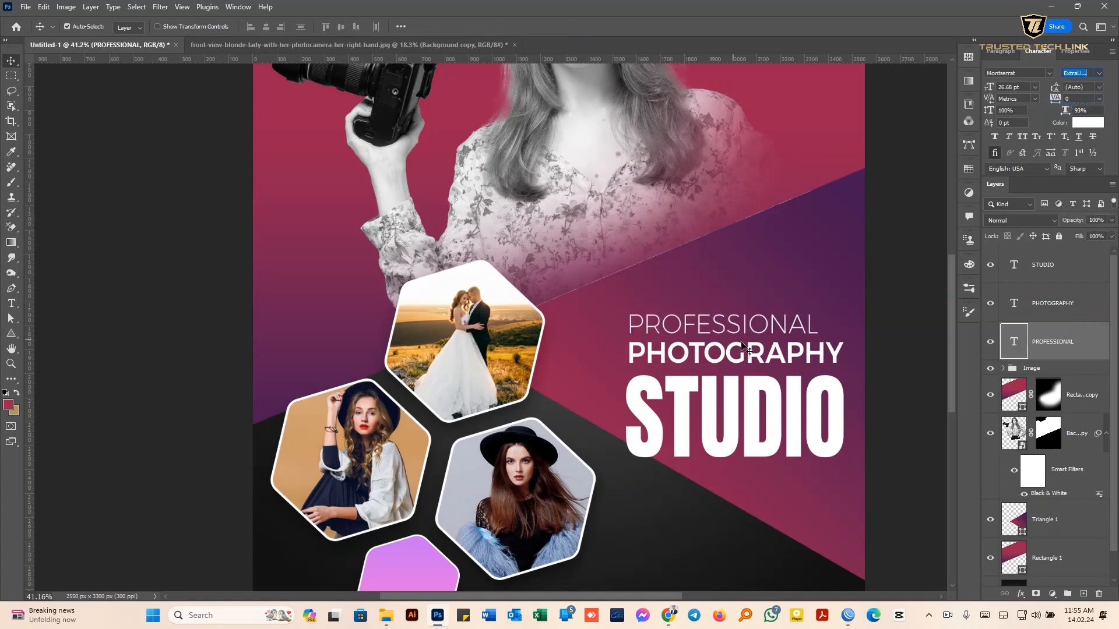
# Change the STUDIO text color to yellow, #ffe92d
pyautogui.click(804, 434)
pyautogui.scroll(-4, 803, 426)
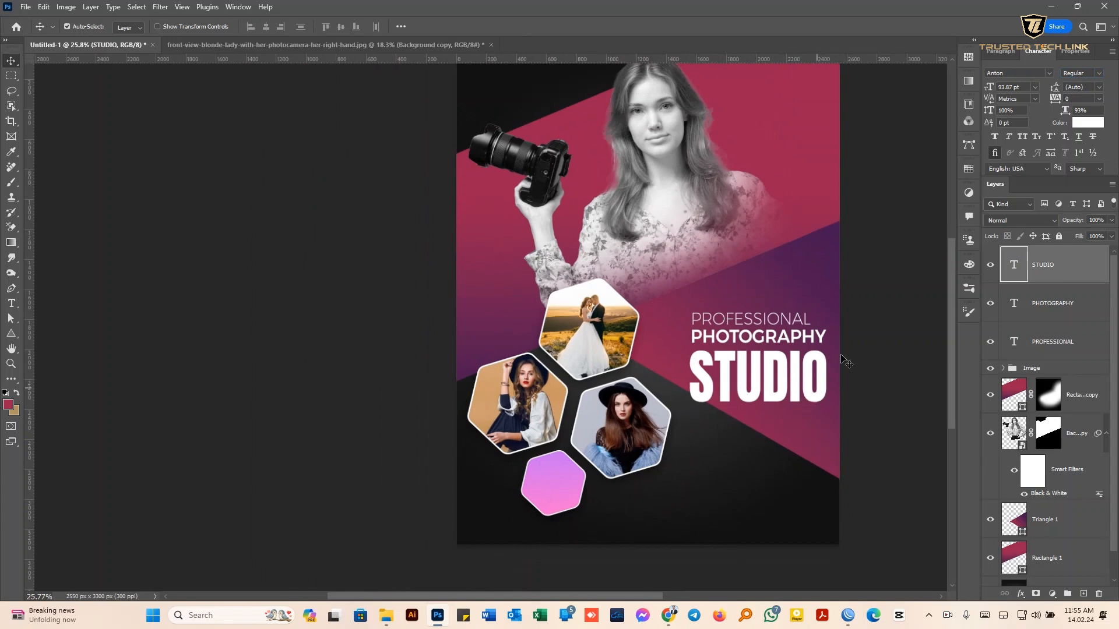
pyautogui.click(1087, 122)
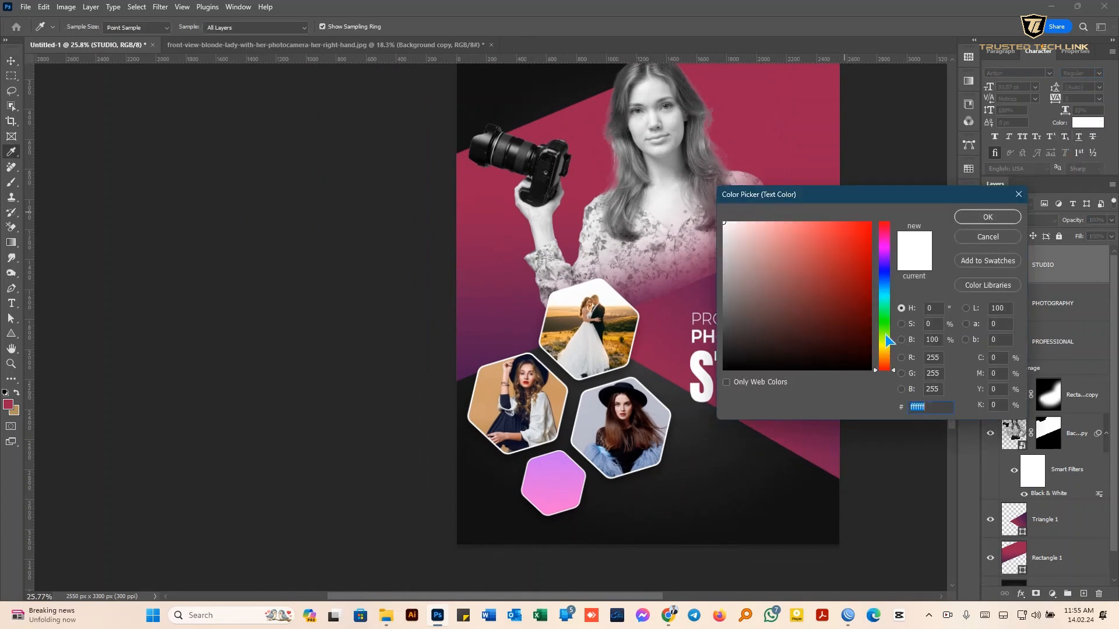
pyautogui.click(885, 350)
pyautogui.click(848, 223)
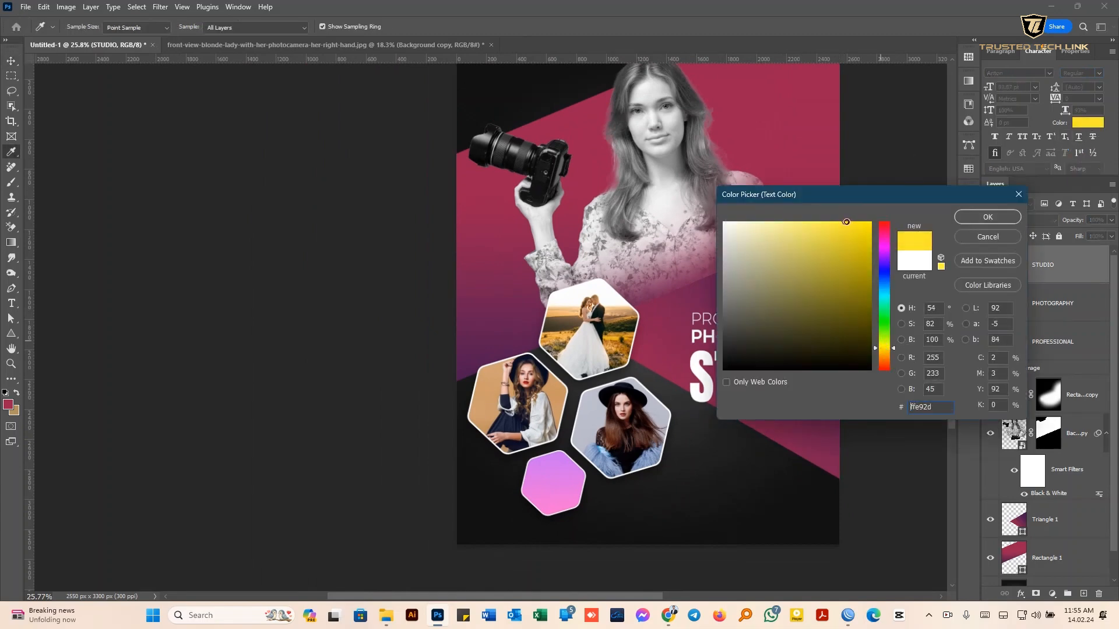
pyautogui.moveTo(851, 197); pyautogui.dragTo(890, 106)
pyautogui.click(1002, 127)
# Move the three headline lines PROFESSIONAL, PHOTOGRAPHY and STUDIO up together within the purple gradient triangle
pyautogui.keyDown('shift'); pyautogui.click(1042, 350); pyautogui.keyUp('shift')
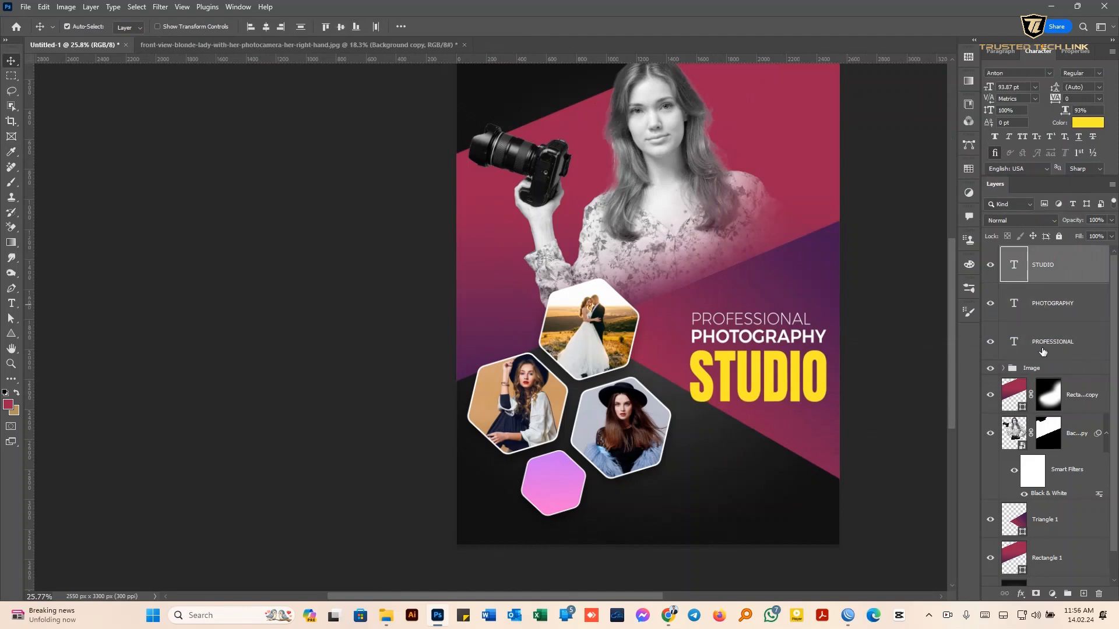
pyautogui.hotkey('ctrl', 't')
pyautogui.moveTo(763, 379); pyautogui.dragTo(765, 349)
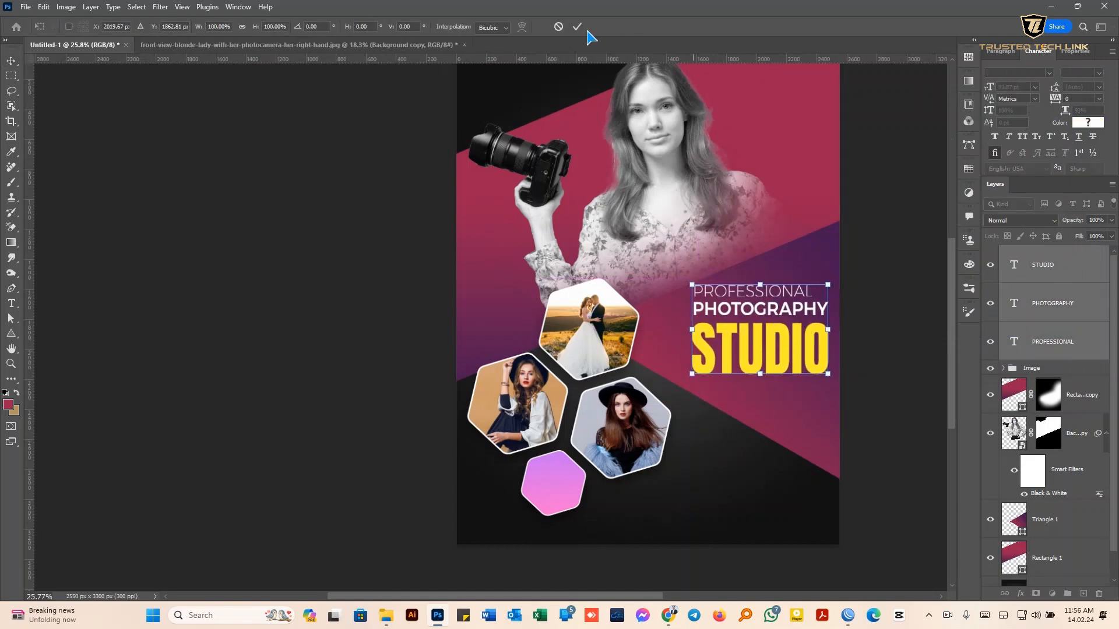
pyautogui.click(577, 26)
# Try right alignment on the three headline lines and switch them back to left alignment
pyautogui.click(1075, 52)
pyautogui.click(999, 51)
pyautogui.click(1023, 72)
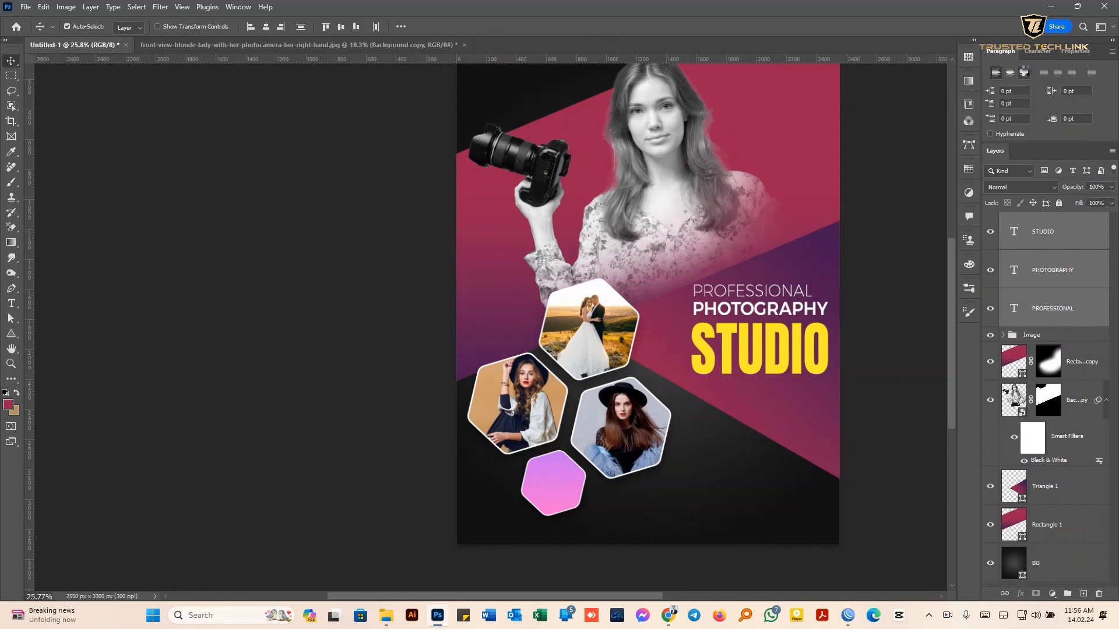
pyautogui.moveTo(685, 350)
pyautogui.mouseDown()
pyautogui.moveTo(839, 335)
pyautogui.moveTo(689, 340)
pyautogui.mouseUp()
pyautogui.click(995, 73)
# Nudge the PHOTOGRAPHY line slightly so it sits flush with STUDIO below it
pyautogui.scroll(1, 690, 339)
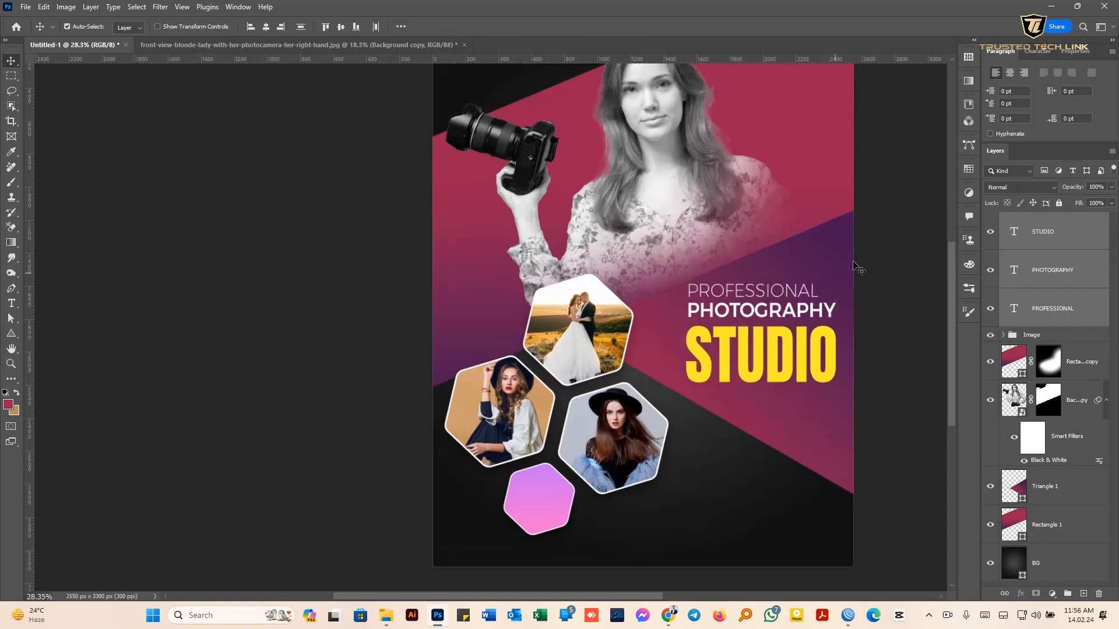
pyautogui.click(854, 265)
pyautogui.scroll(1, 765, 313)
pyautogui.moveTo(775, 315); pyautogui.dragTo(766, 319)
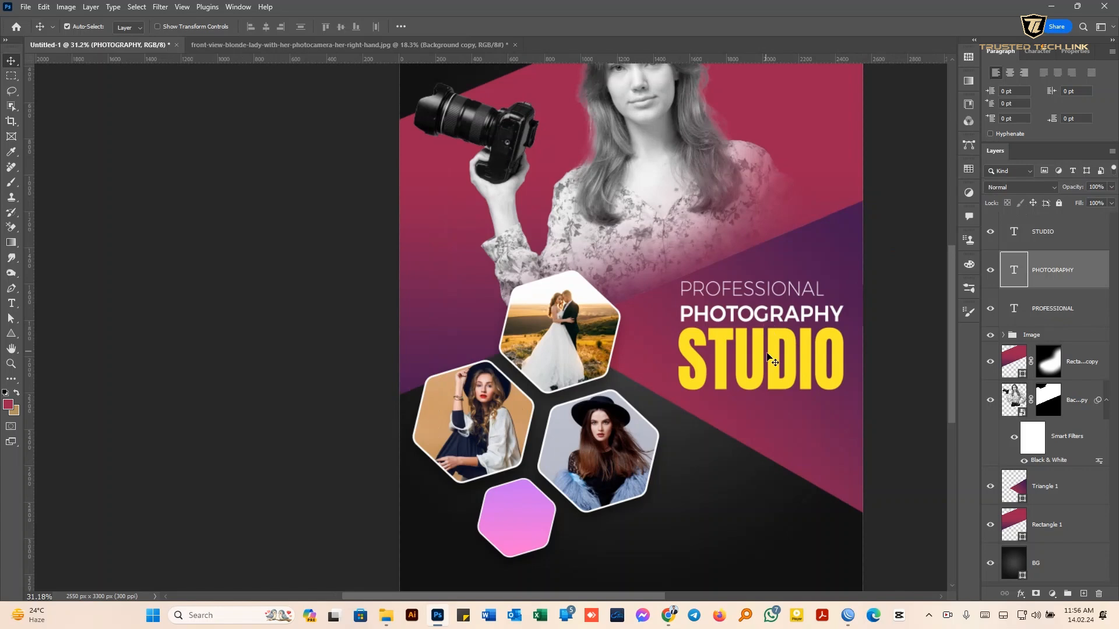
pyautogui.scroll(-2, 791, 366)
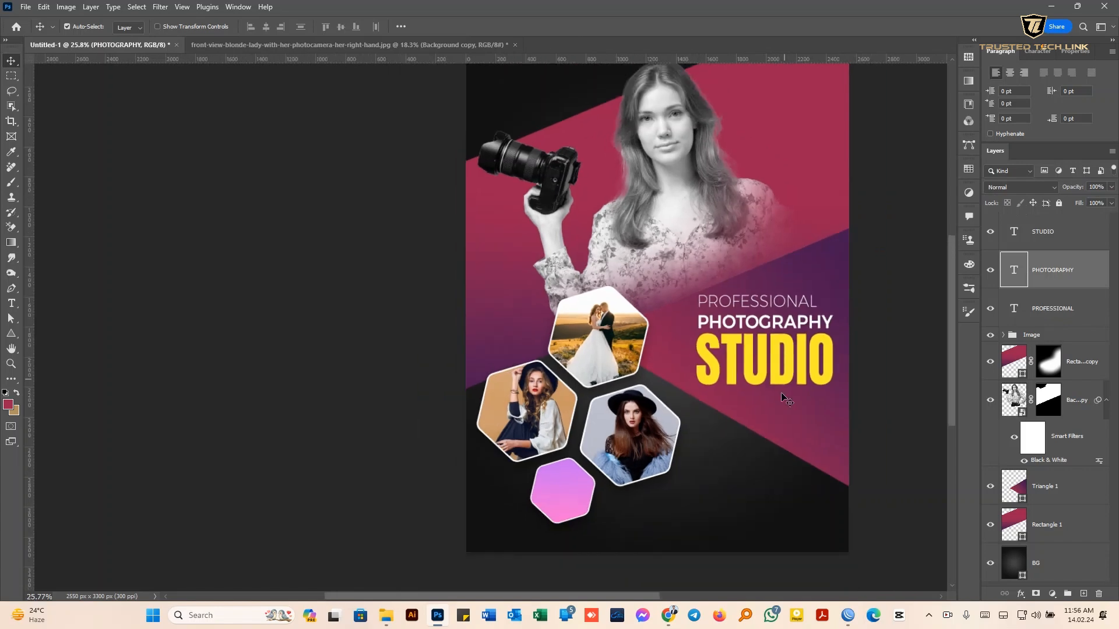
pyautogui.scroll(1, 787, 401)
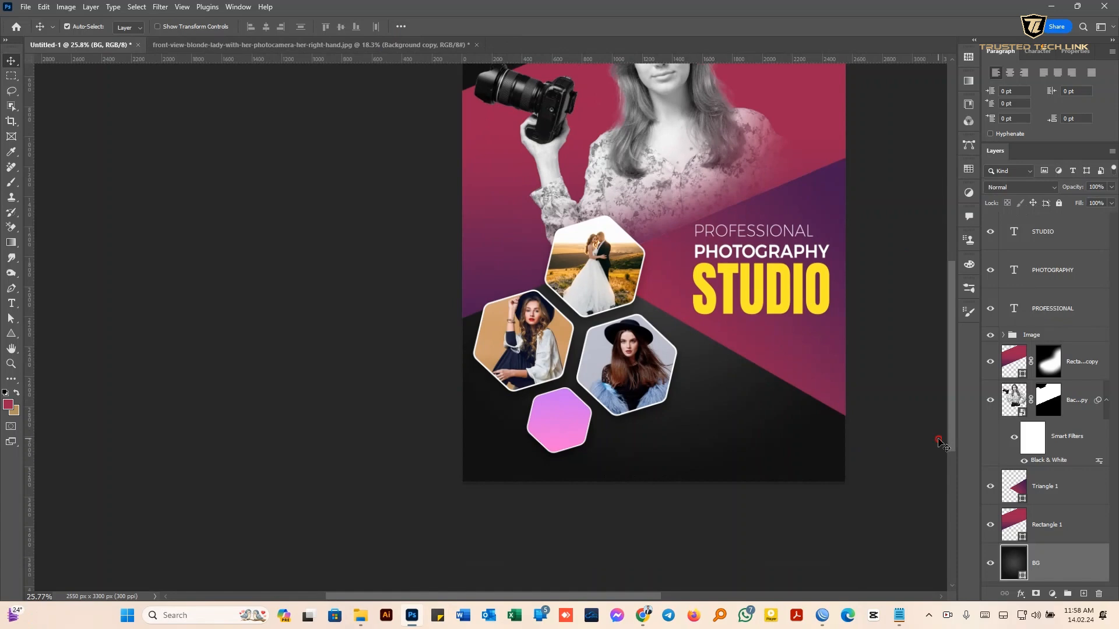
# Add a new text line reading Our Services in the dark area below STUDIO
pyautogui.click(880, 431)
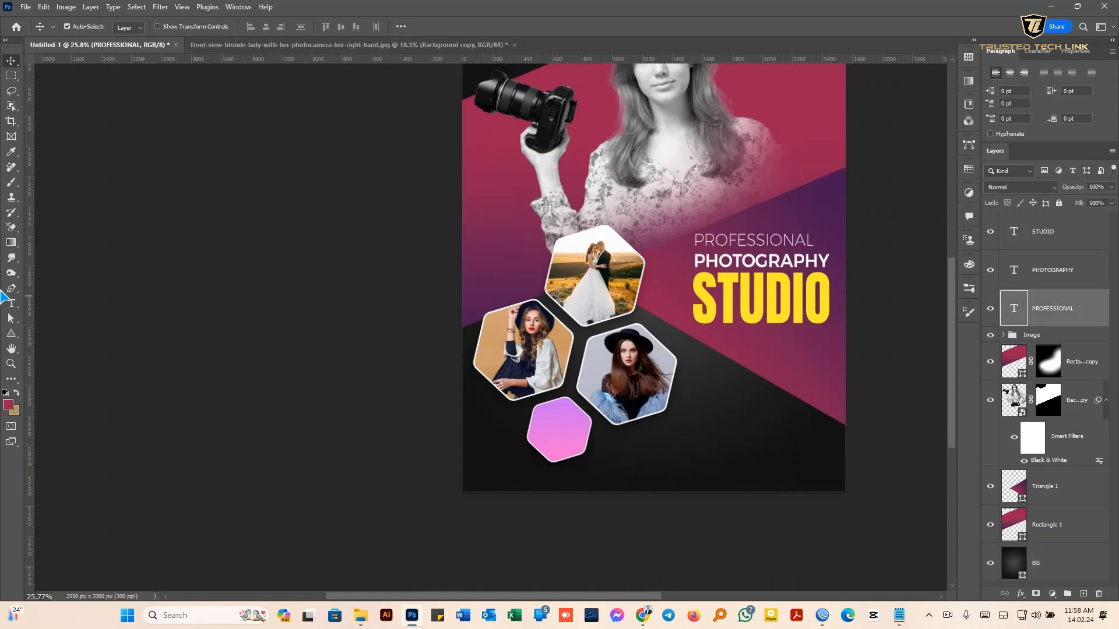
pyautogui.click(11, 303)
pyautogui.click(707, 401)
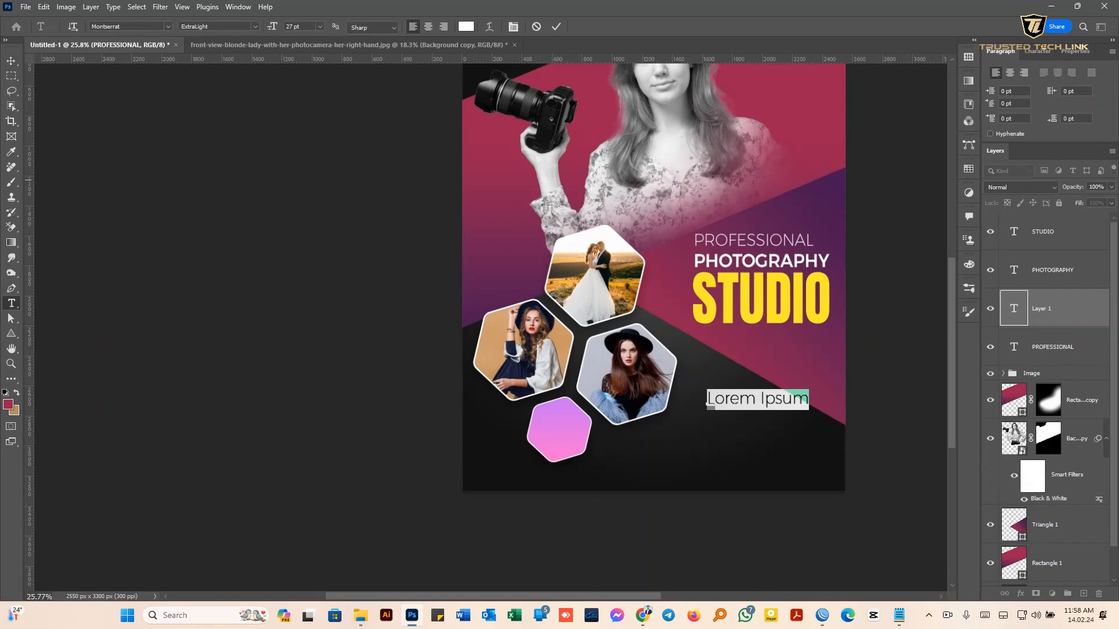
pyautogui.hotkey('alt', 'Tab')
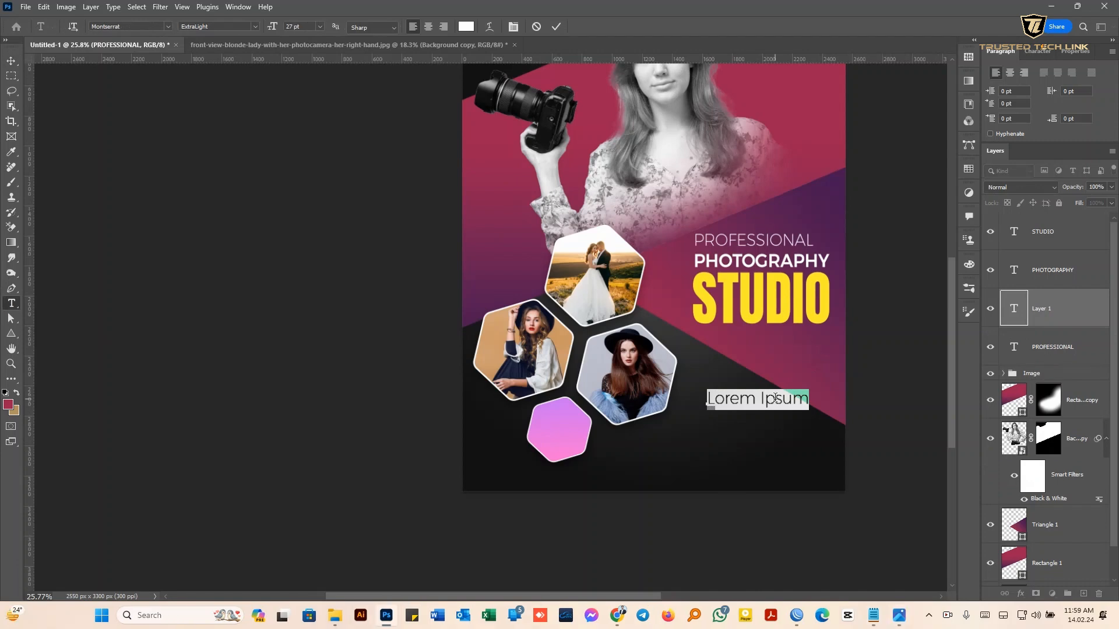
pyautogui.write('oU')
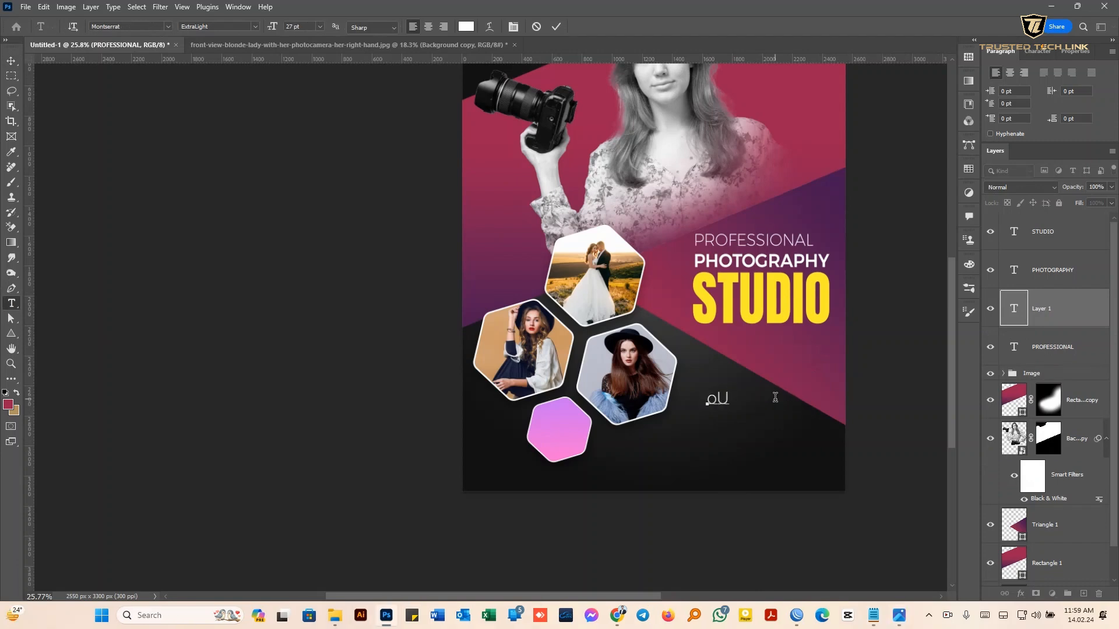
pyautogui.write('Our Services')
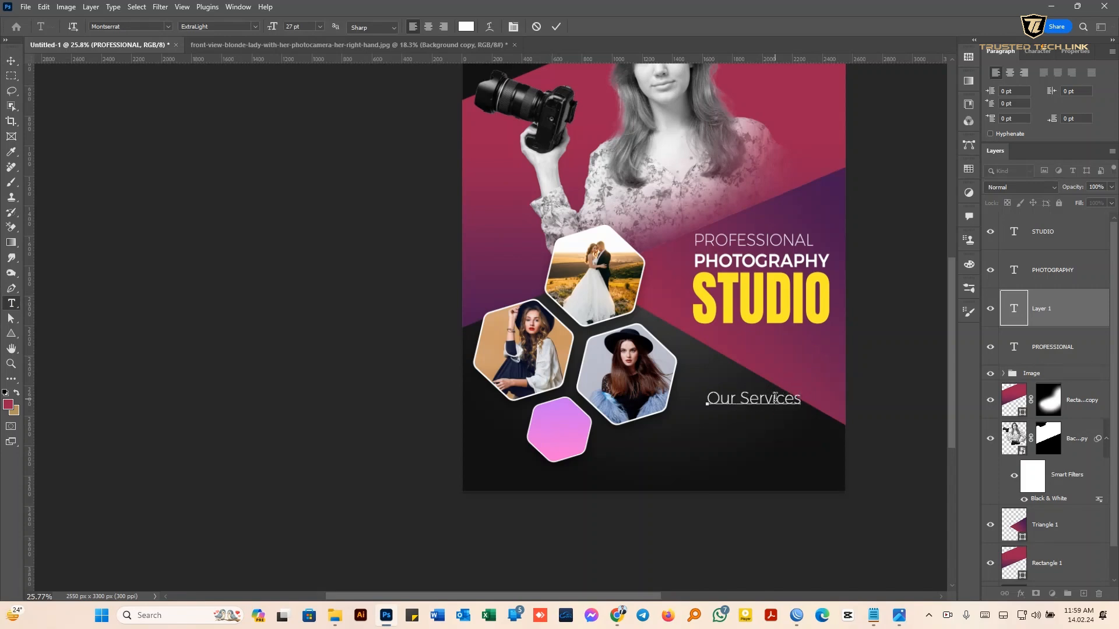
pyautogui.click(557, 26)
# Reposition the Our Services text closer beneath STUDIO and place a copy of it just below
pyautogui.click(11, 61)
pyautogui.moveTo(752, 399); pyautogui.dragTo(777, 405)
pyautogui.hotkey('ctrl', 'z')
# Replace the copied text with a four-line list: Wedding, Fashion, Pre-Wedding, Commercial
pyautogui.doubleClick(763, 379)
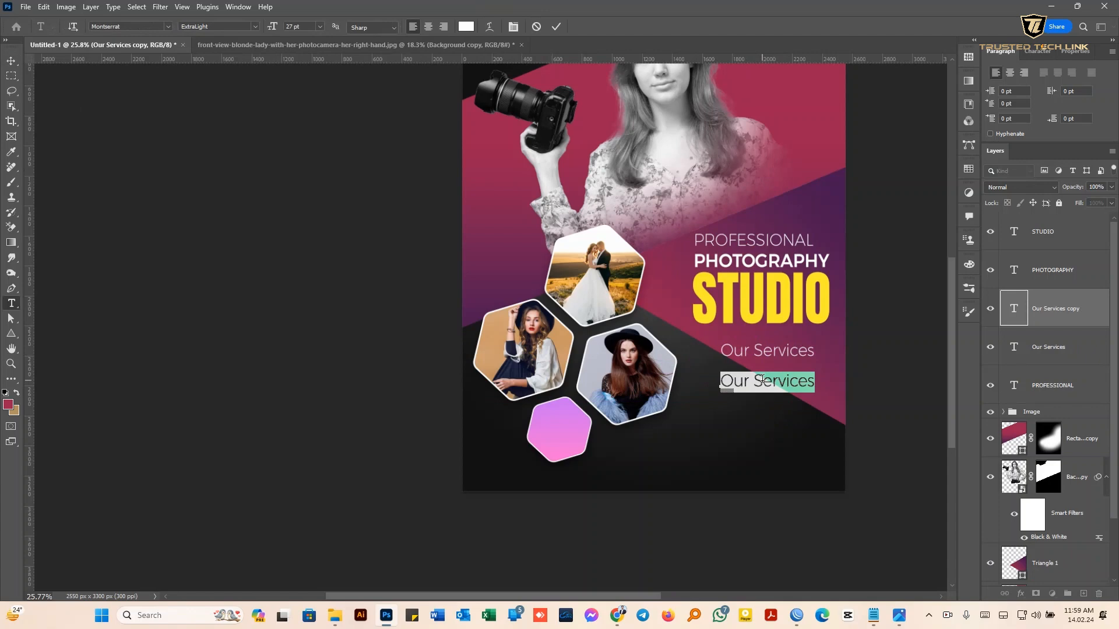
pyautogui.write('Weddin')
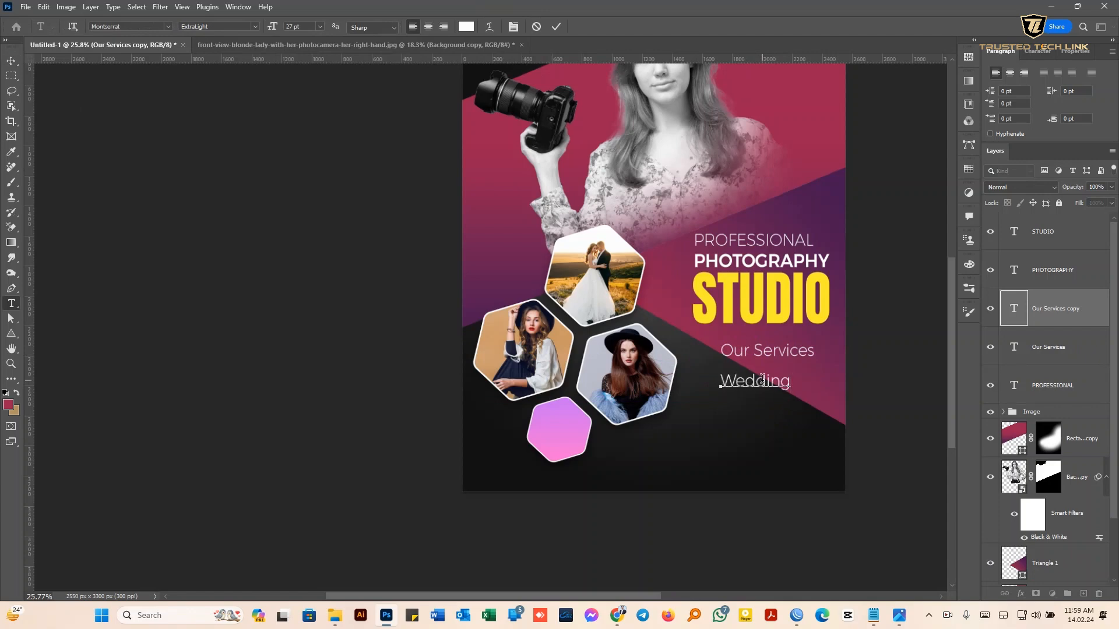
pyautogui.write('g')
pyautogui.press('Return')
pyautogui.write('Fashi ')
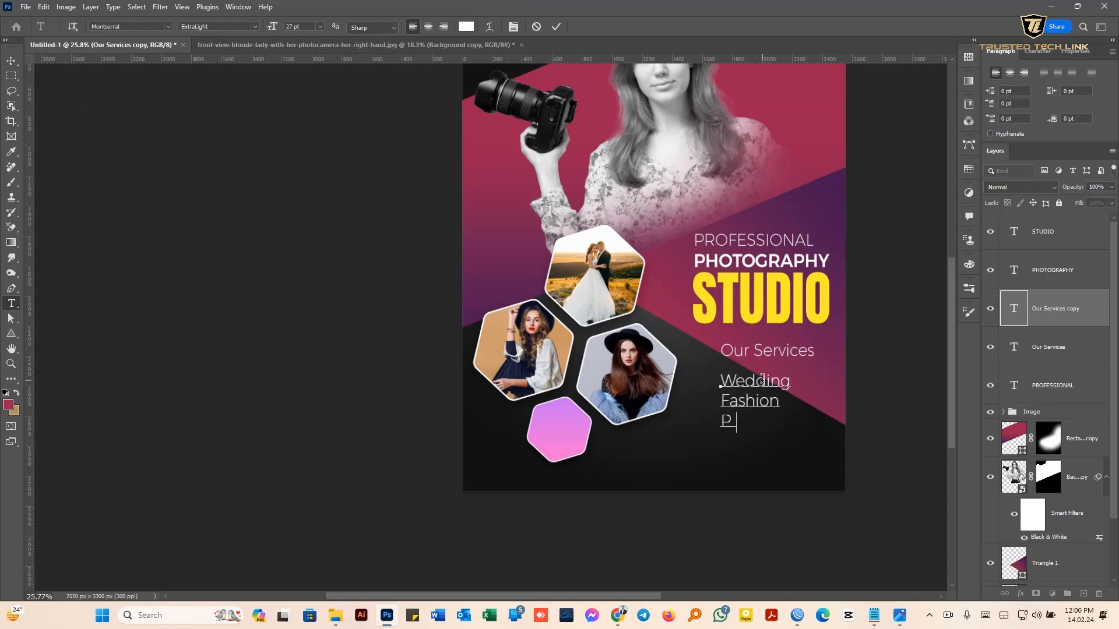
pyautogui.write('on')
pyautogui.press('Return')
pyautogui.write('Pre-Wedding')
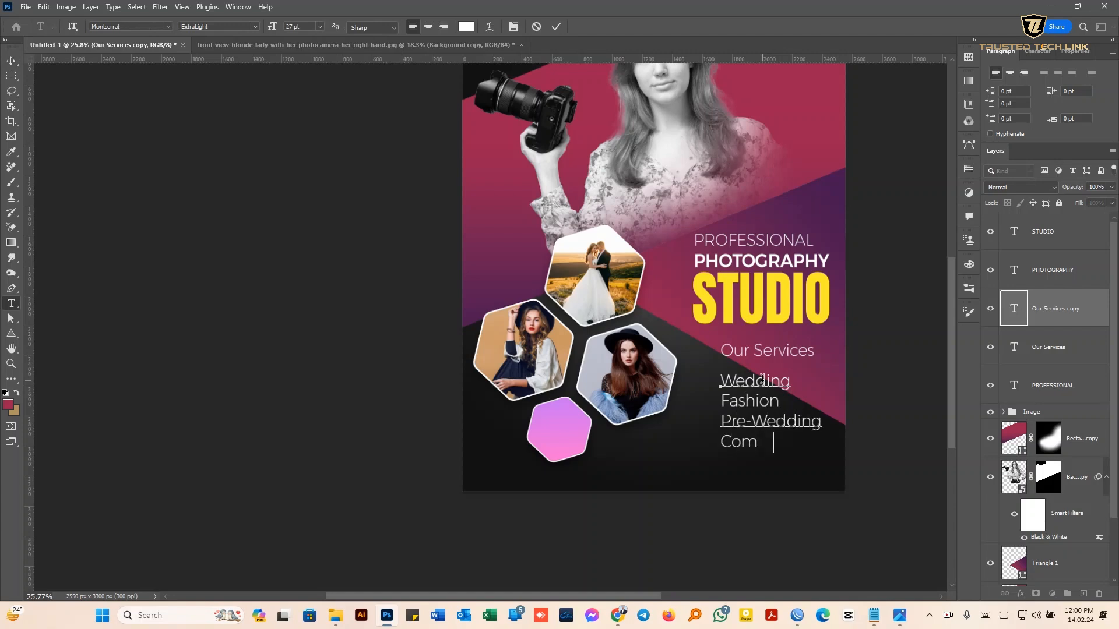
pyautogui.click(557, 26)
pyautogui.press('v')
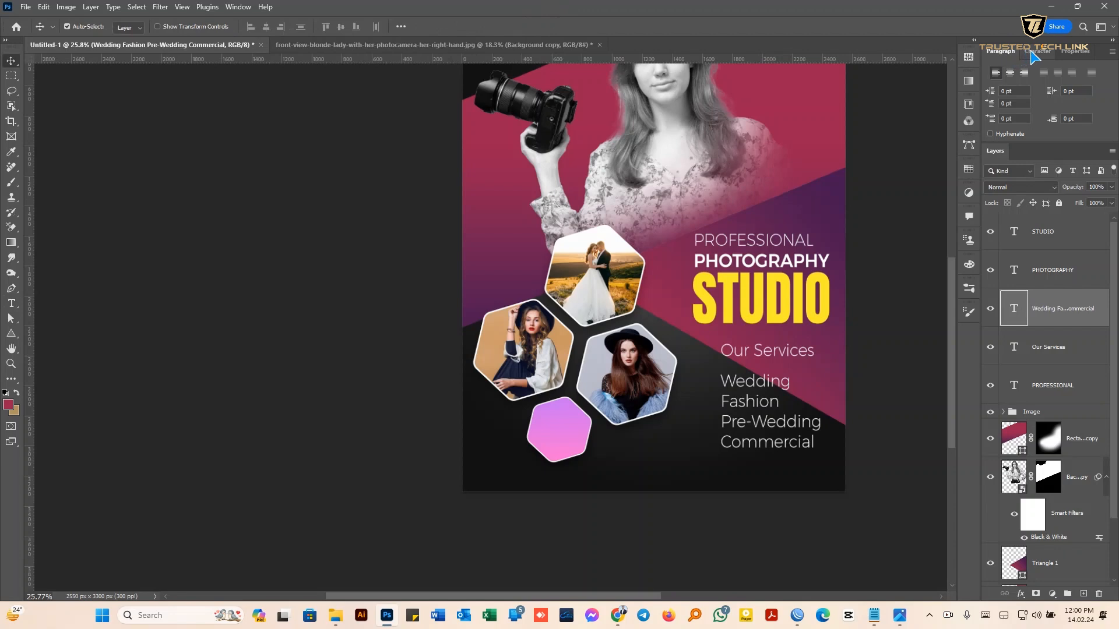
# Set the service list text to 17 pt in Regular weight
pyautogui.click(1033, 52)
pyautogui.moveTo(988, 88); pyautogui.dragTo(980, 88)
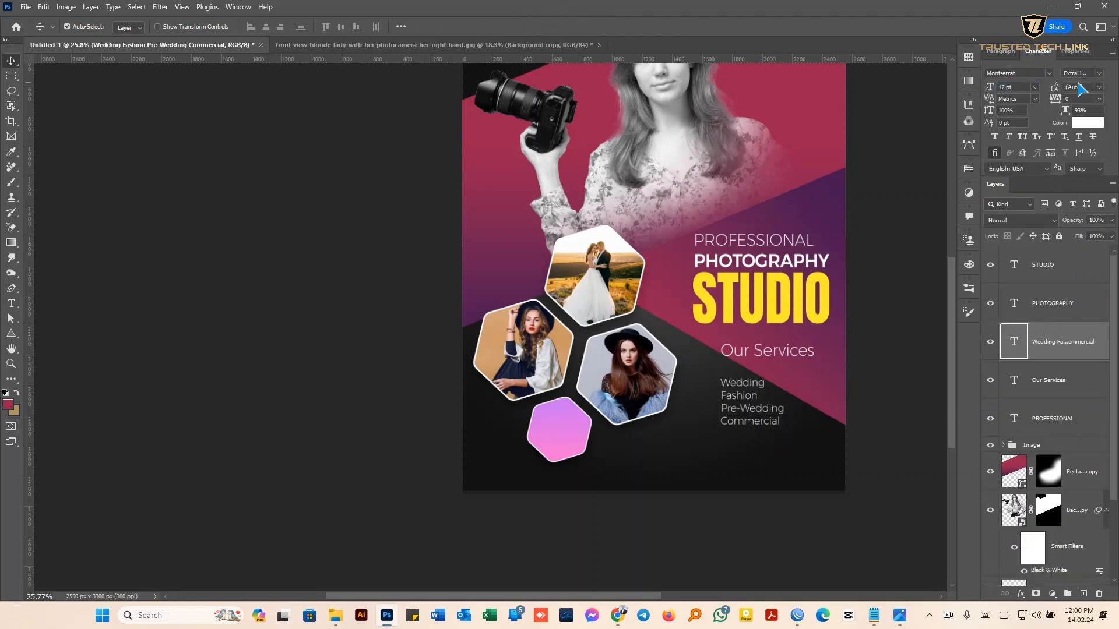
pyautogui.click(1099, 73)
pyautogui.click(1035, 144)
pyautogui.scroll(1, 746, 400)
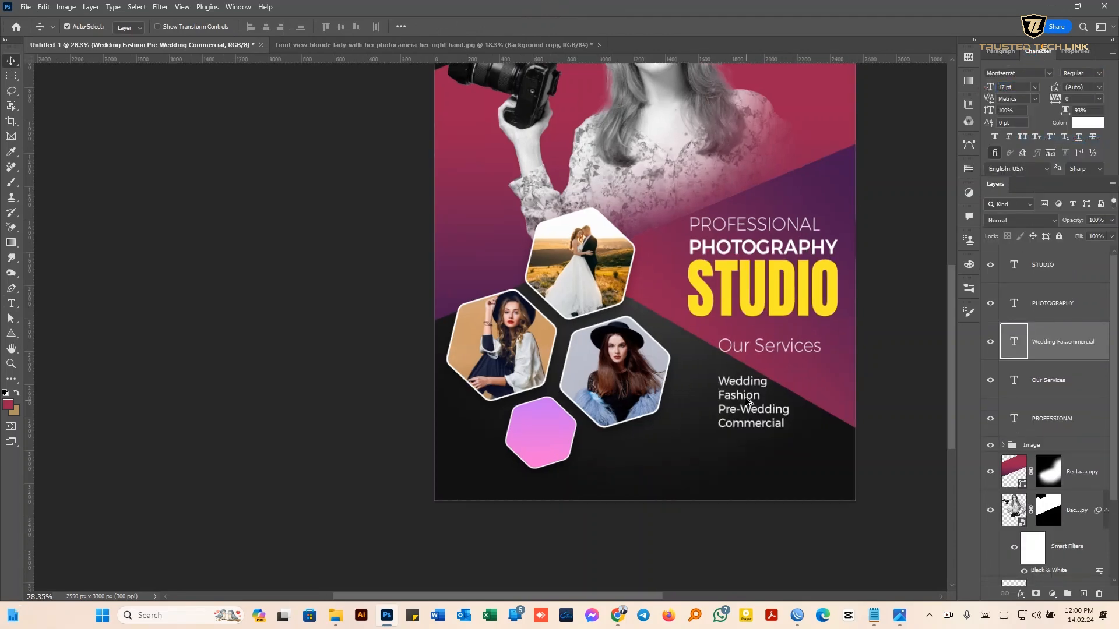
# Indent the service list beneath Our Services and set it to 15 pt with 22 pt line spacing
pyautogui.scroll(5, 746, 399)
pyautogui.moveTo(751, 369); pyautogui.dragTo(794, 360)
pyautogui.moveTo(799, 359); pyautogui.dragTo(802, 347)
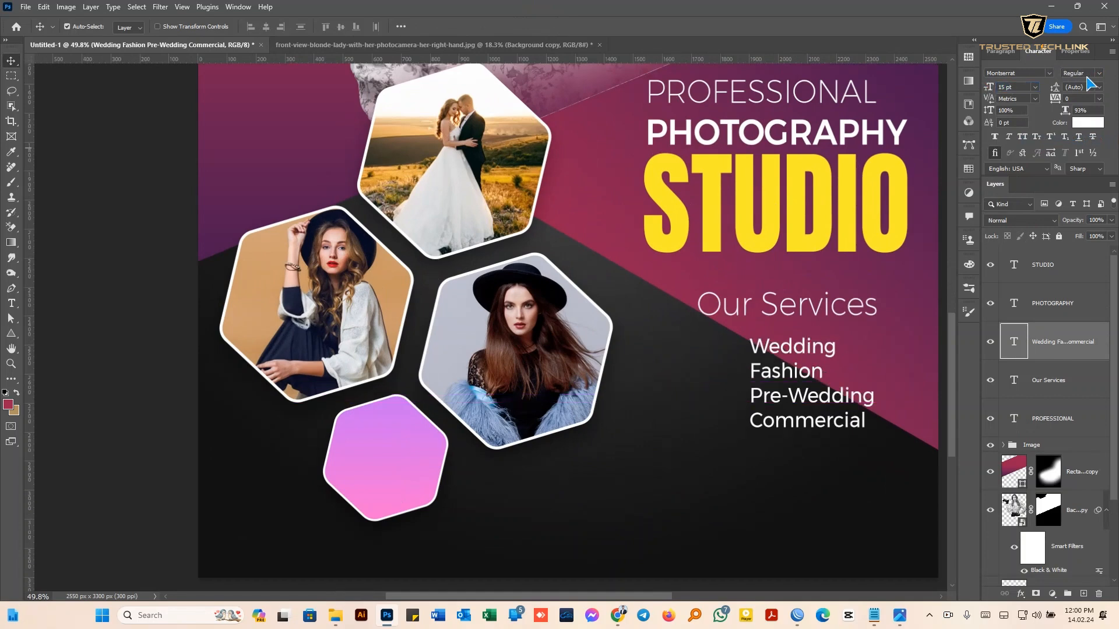
pyautogui.moveTo(1059, 88); pyautogui.dragTo(1058, 87)
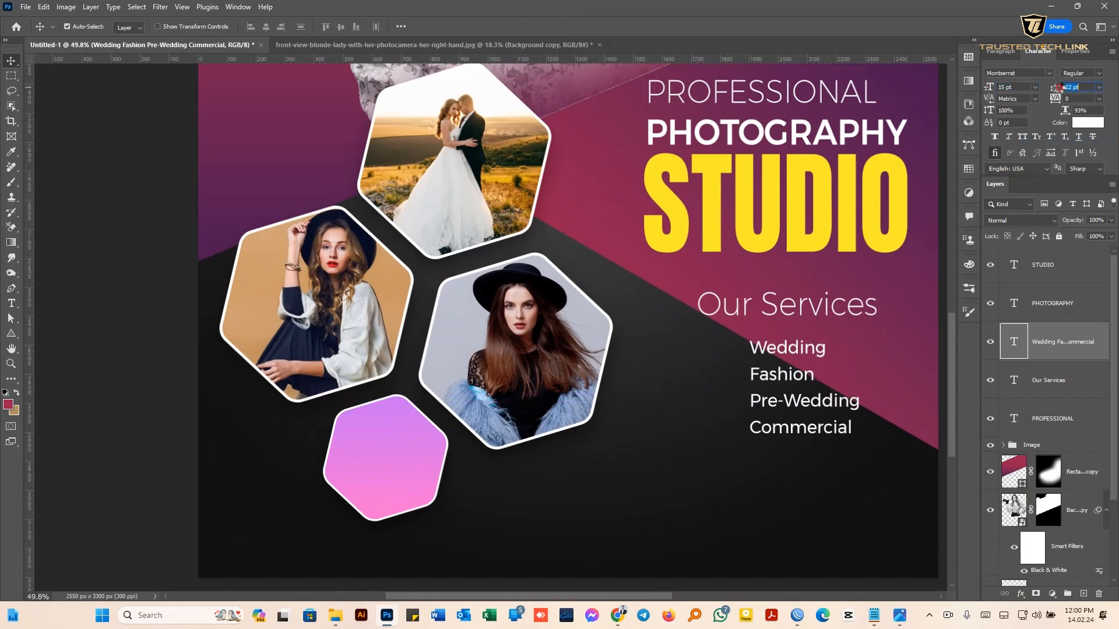
# Draw a white circle about 35 px wide with the Ellipse tool as a bullet before Wedding
pyautogui.click(11, 333)
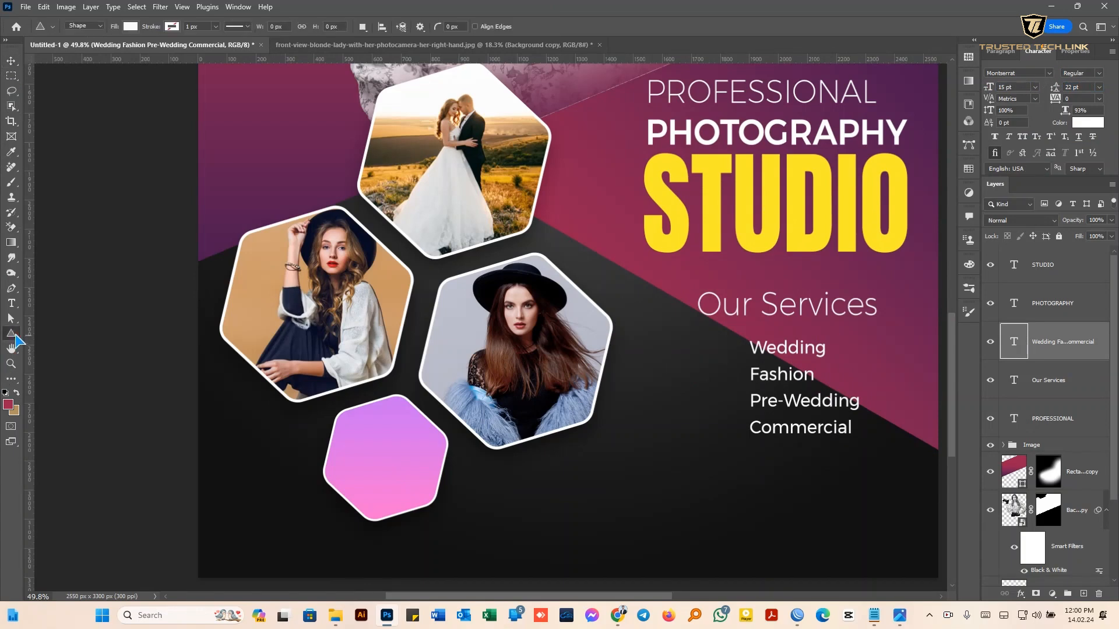
pyautogui.click(42, 346)
pyautogui.scroll(1, 755, 388)
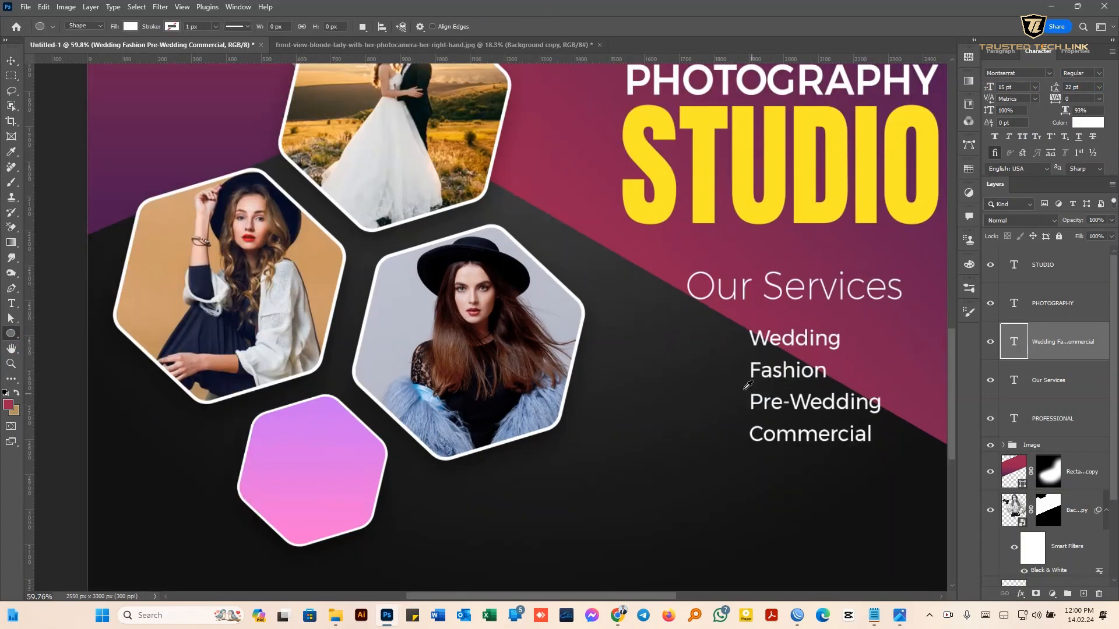
pyautogui.scroll(1, 751, 402)
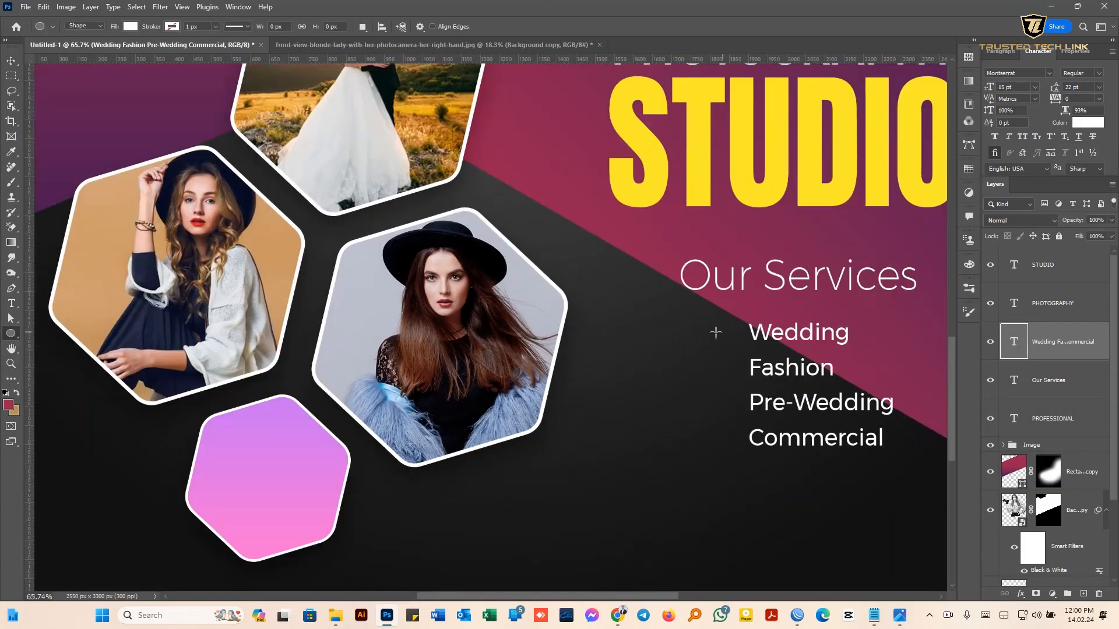
pyautogui.moveTo(716, 332); pyautogui.dragTo(737, 339)
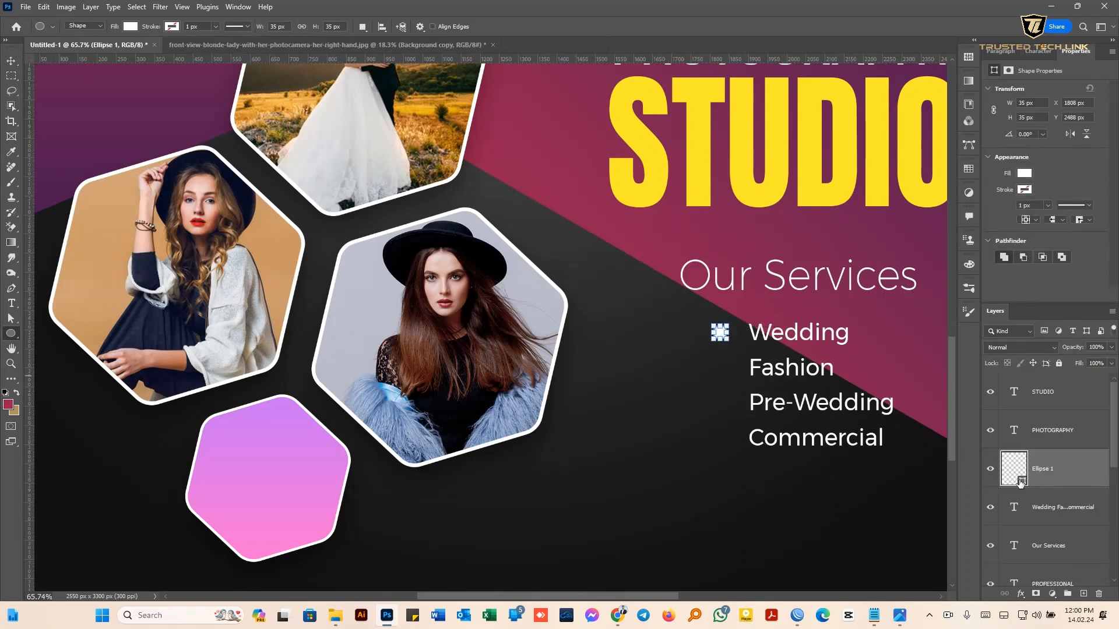
# Recolor the bullet circle beside Wedding with the yellow #ffe92b sampled from the STUDIO headline
pyautogui.click(799, 178)
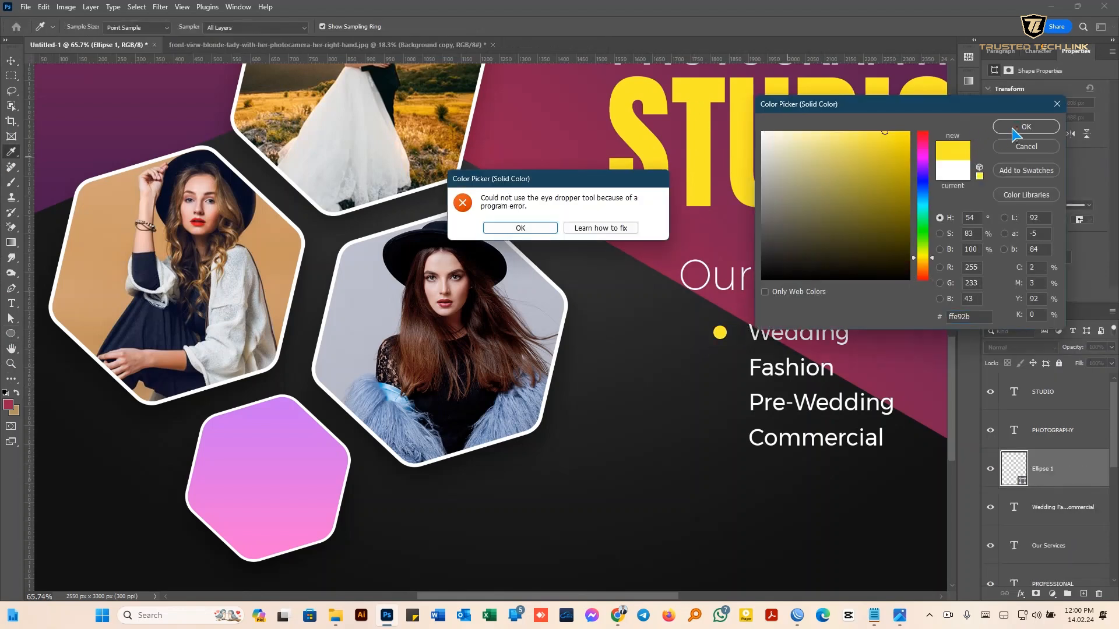
pyautogui.press('Return')
pyautogui.click(1026, 127)
pyautogui.press('v')
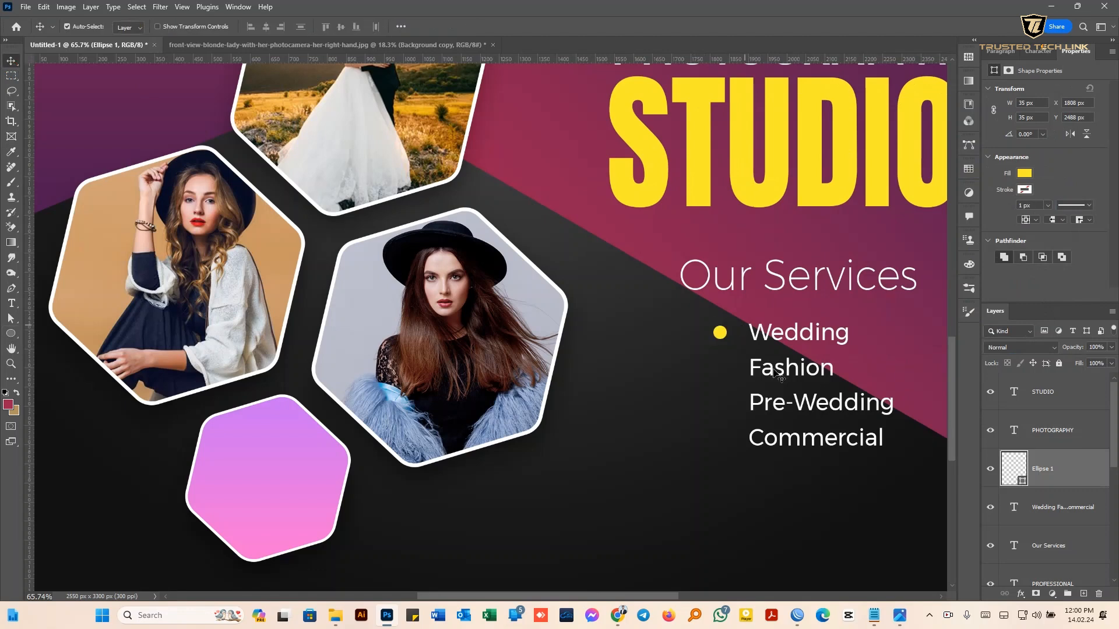
# Duplicate the yellow bullet down the list to mark Fashion, Pre-Wedding and Commercial
pyautogui.scroll(3, 728, 346)
pyautogui.moveTo(718, 328); pyautogui.dragTo(731, 462)
pyautogui.press('ctrl')
pyautogui.scroll(-5, 733, 466)
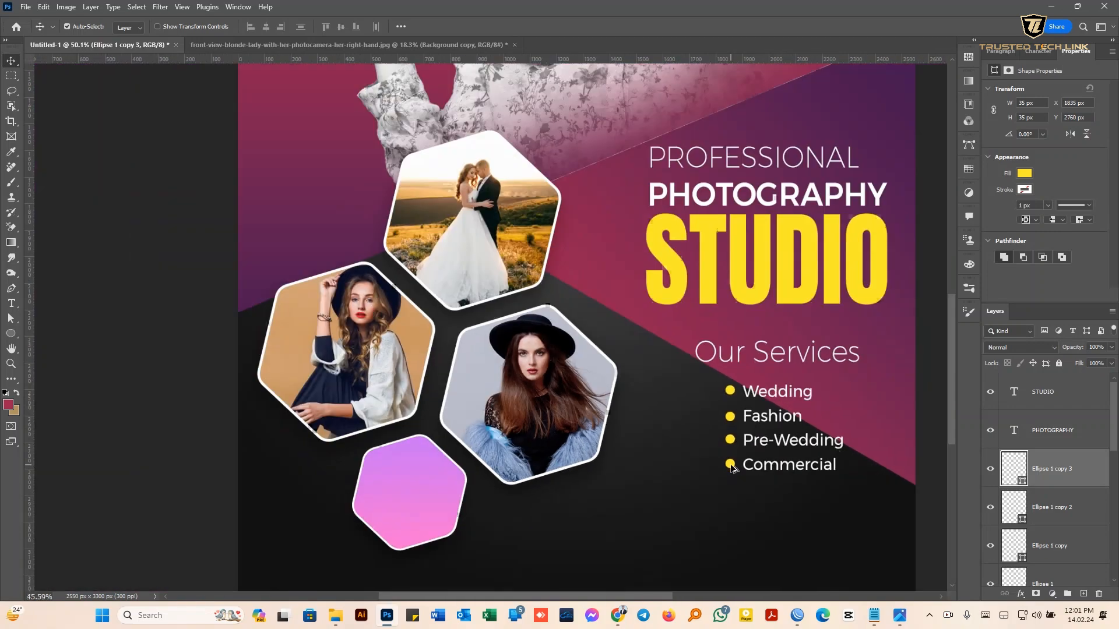
pyautogui.scroll(-3, 747, 403)
pyautogui.scroll(1, 750, 281)
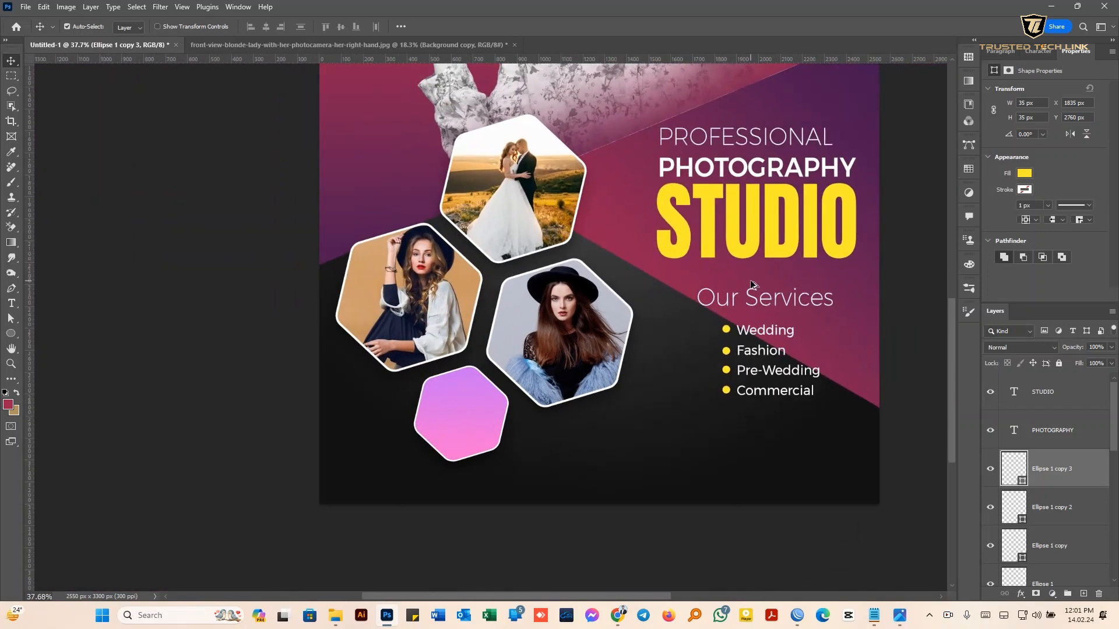
# Change the Our Services heading to Montserrat Regular
pyautogui.click(753, 300)
pyautogui.click(970, 146)
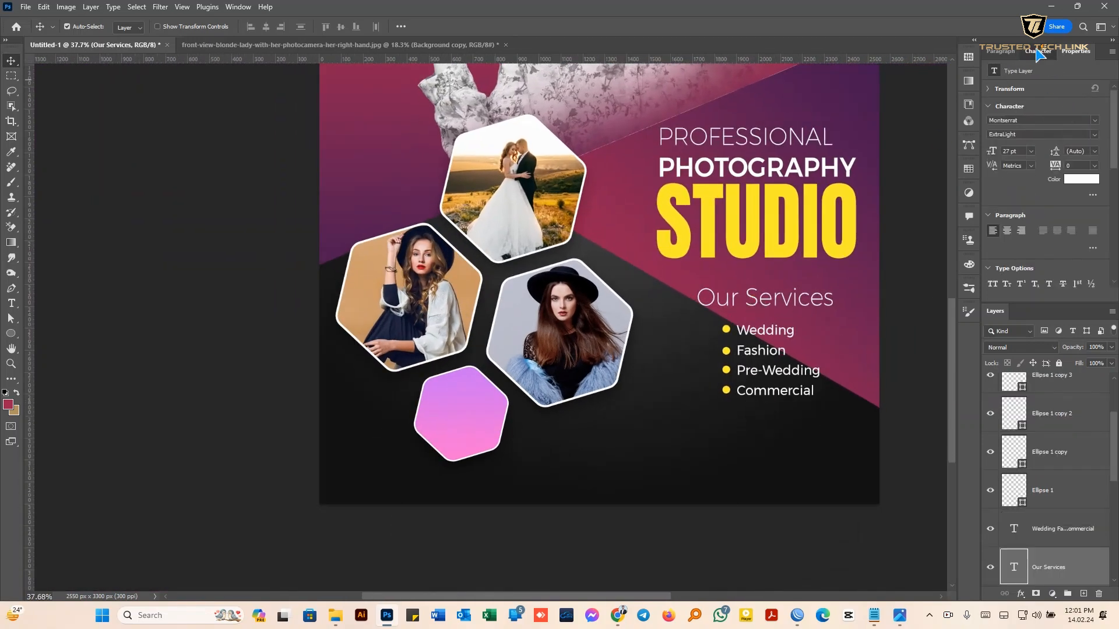
pyautogui.click(1097, 72)
pyautogui.click(1043, 142)
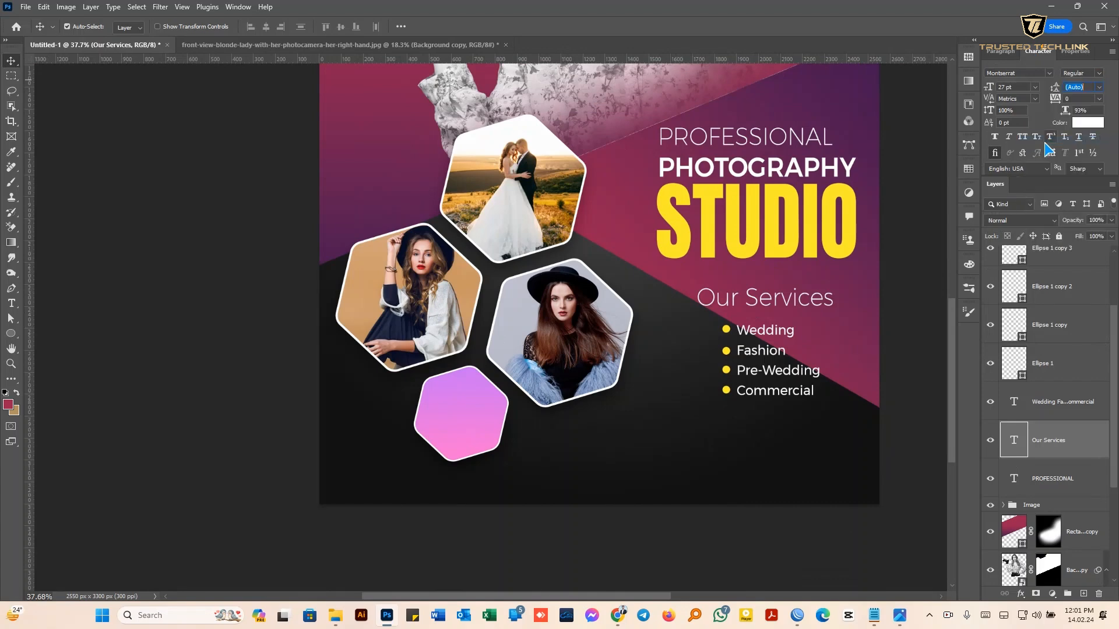
pyautogui.click(1094, 87)
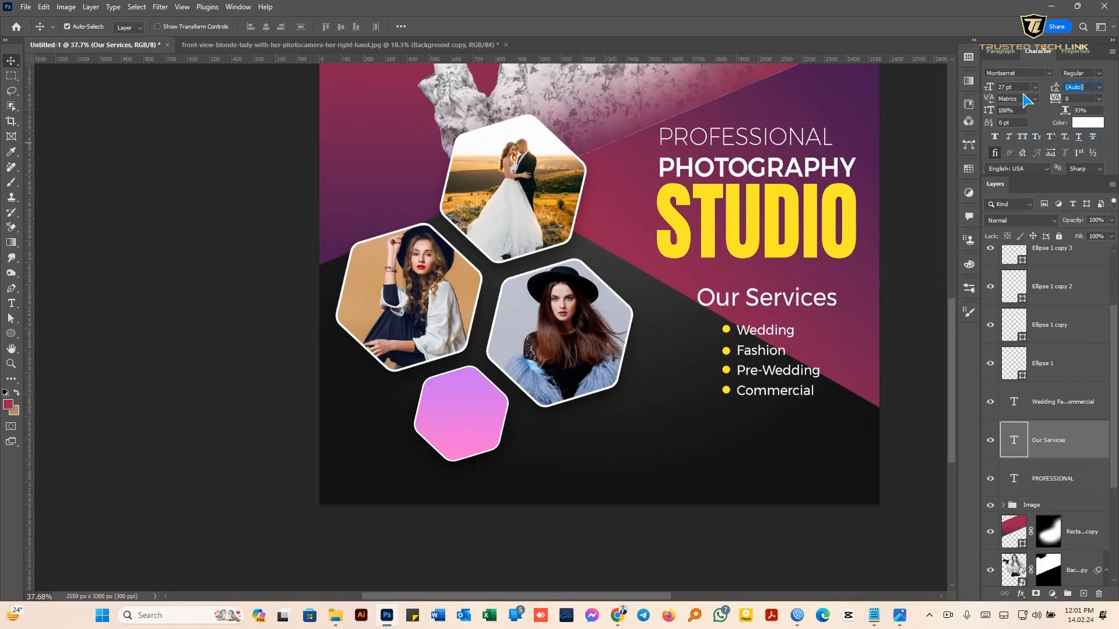
# Draw a rectangle about 741 × 133 px over Our Services and fill it with the STUDIO yellow #ffe92b
pyautogui.rightClick(12, 334)
pyautogui.click(37, 333)
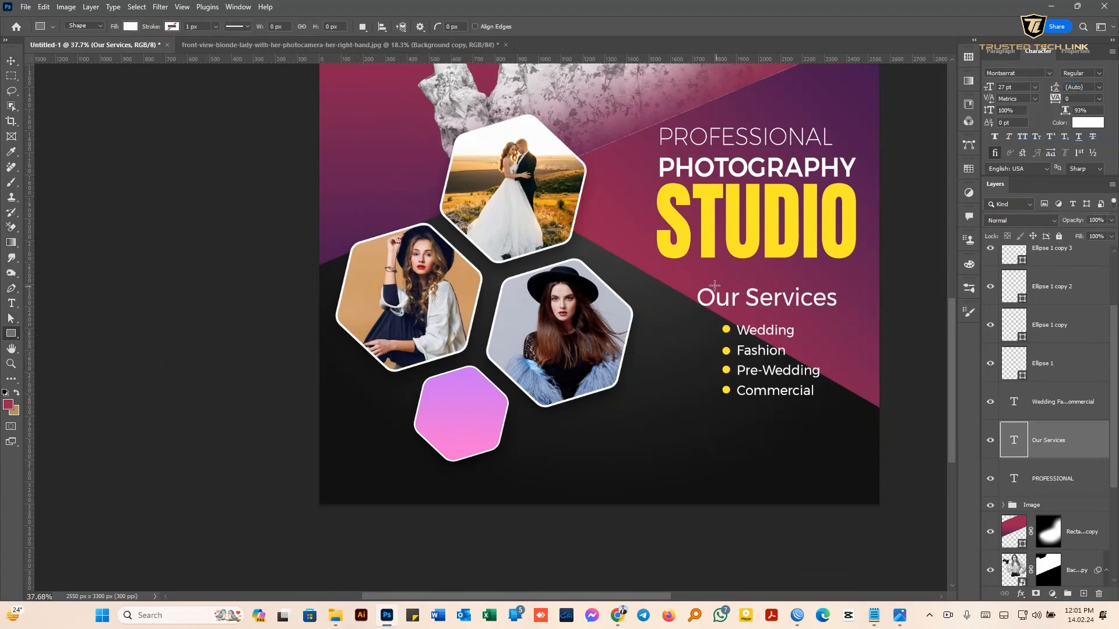
pyautogui.moveTo(686, 284); pyautogui.dragTo(836, 313)
pyautogui.doubleClick(1021, 580)
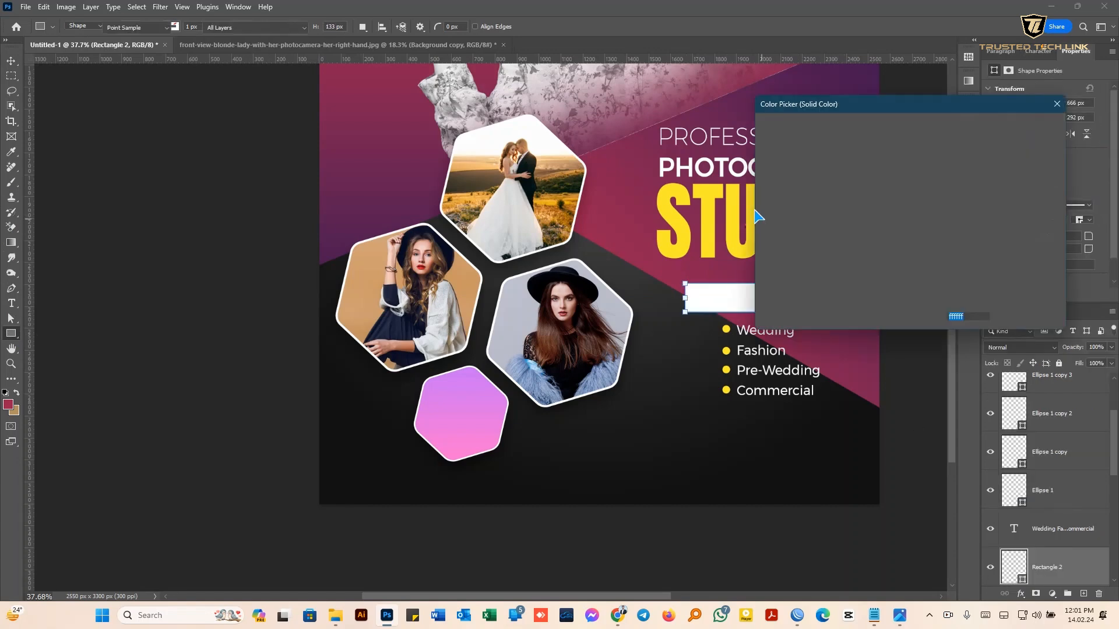
pyautogui.click(749, 216)
pyautogui.click(533, 232)
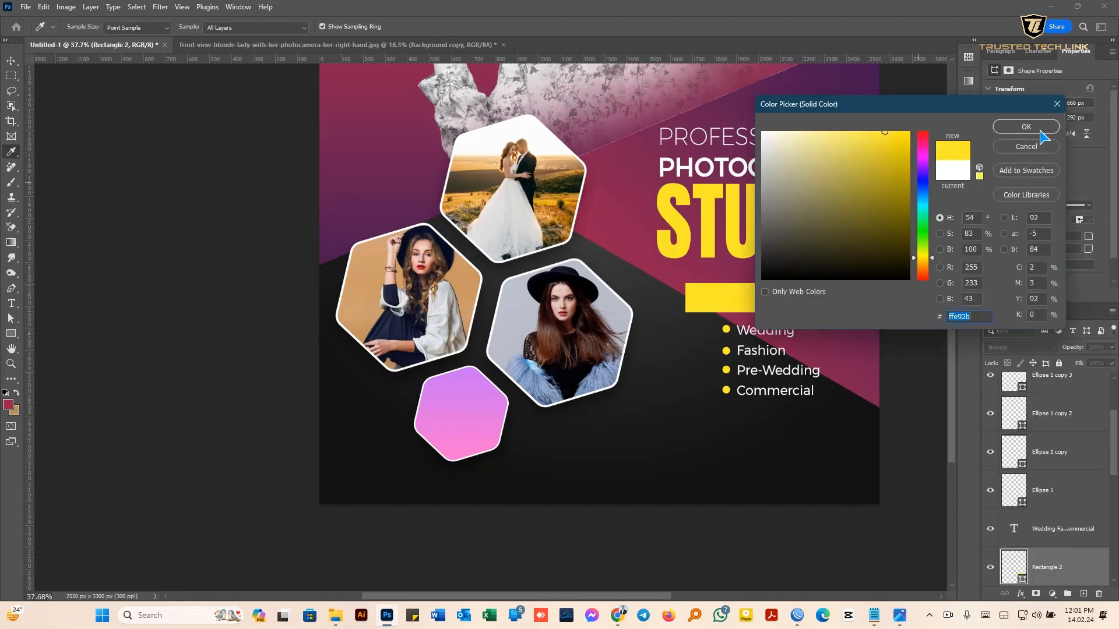
pyautogui.click(1026, 126)
# Move the yellow rectangle's layer beneath the Our Services text layer
pyautogui.scroll(-3, 1062, 416)
pyautogui.moveTo(1062, 416); pyautogui.dragTo(1054, 470)
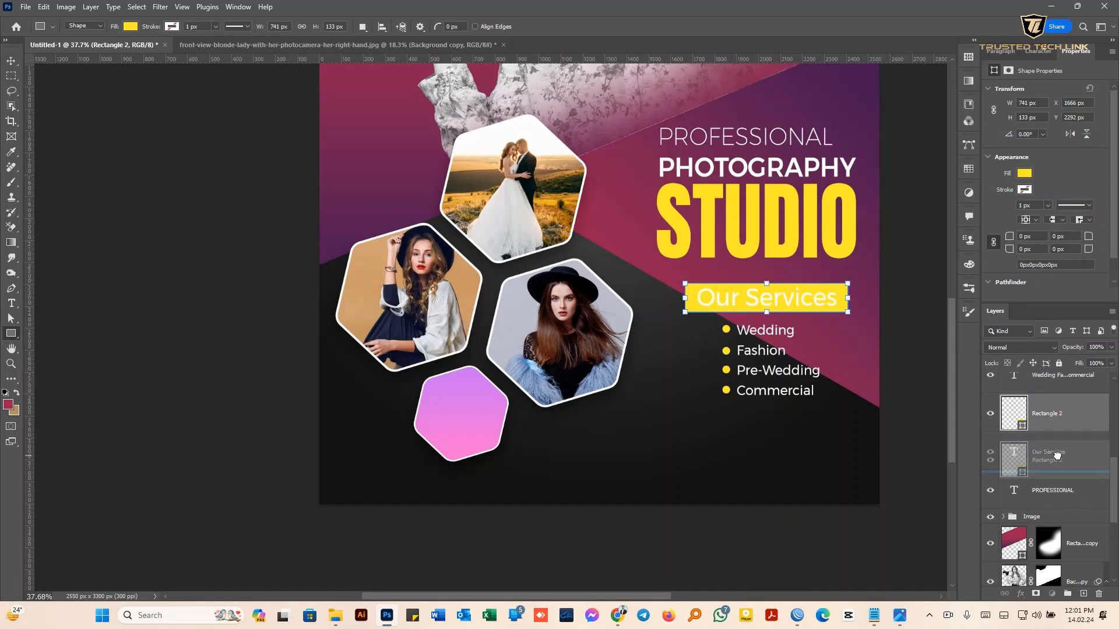
pyautogui.click(10, 60)
# Change the Our Services text color to near-black
pyautogui.click(780, 301)
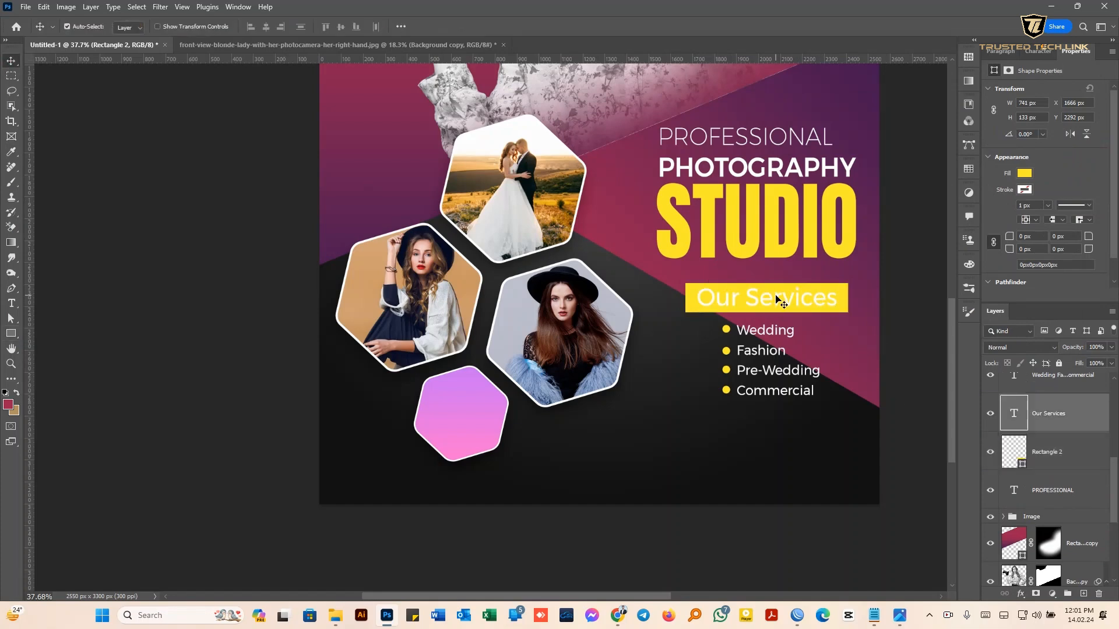
pyautogui.click(1080, 182)
pyautogui.moveTo(774, 221); pyautogui.dragTo(761, 258)
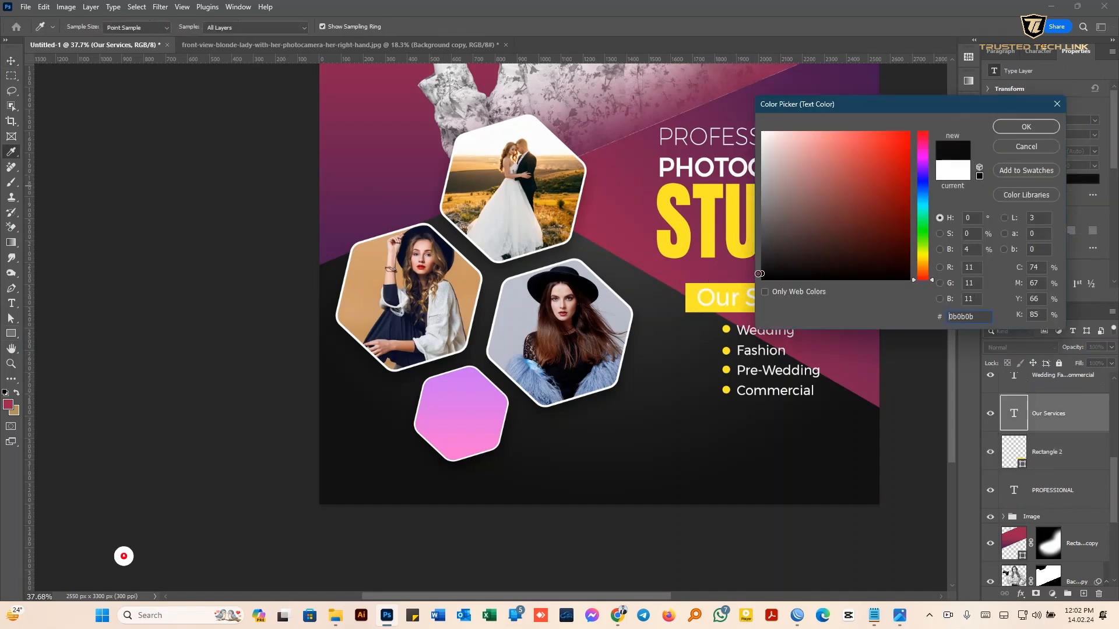
pyautogui.click(1026, 126)
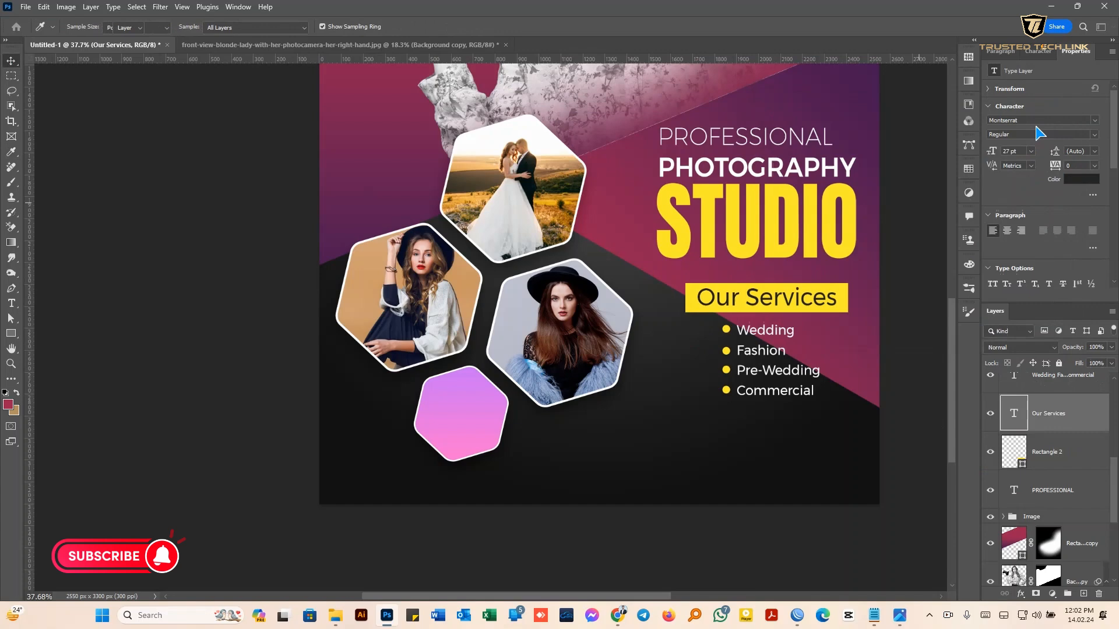
# Round all corners of the yellow rectangle behind Our Services to 64 px
pyautogui.scroll(2, 796, 303)
pyautogui.click(859, 292)
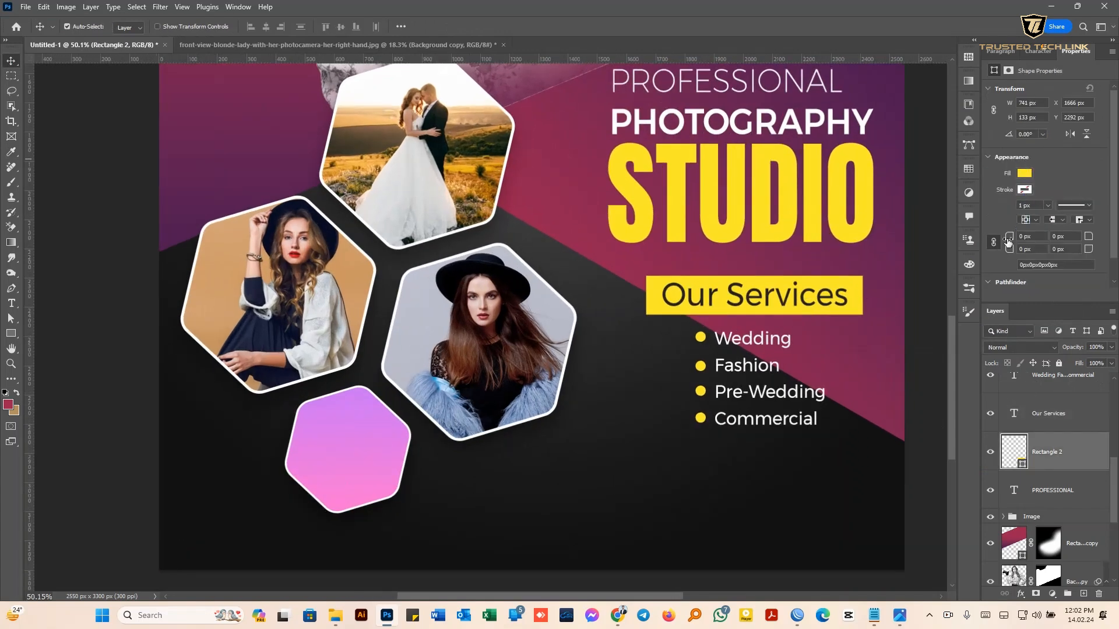
pyautogui.moveTo(1008, 241); pyautogui.dragTo(1025, 238)
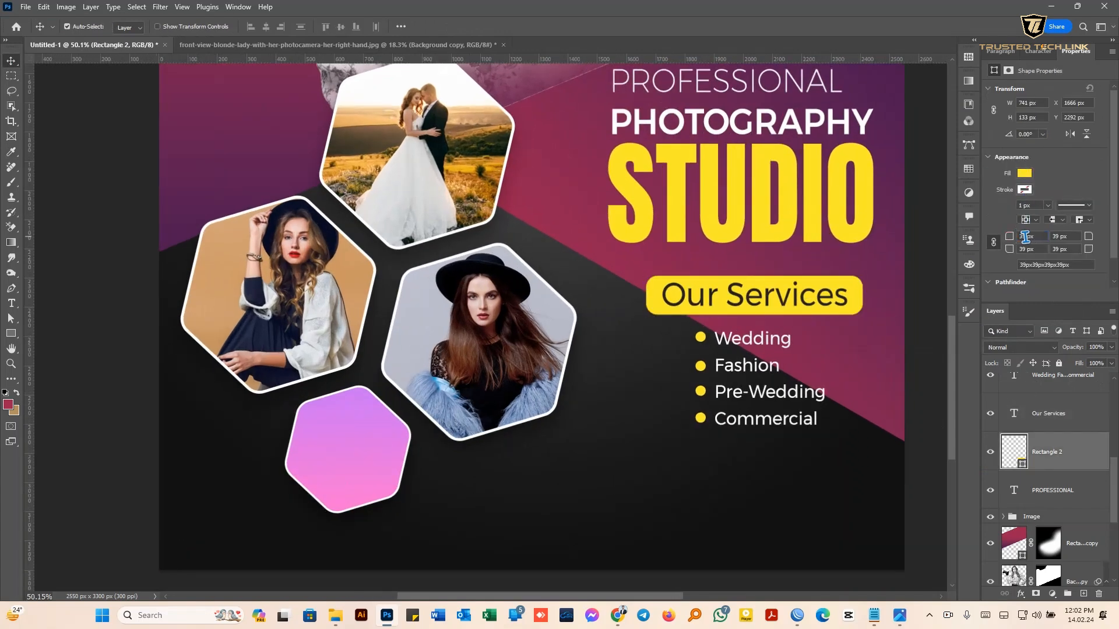
pyautogui.click(1025, 237)
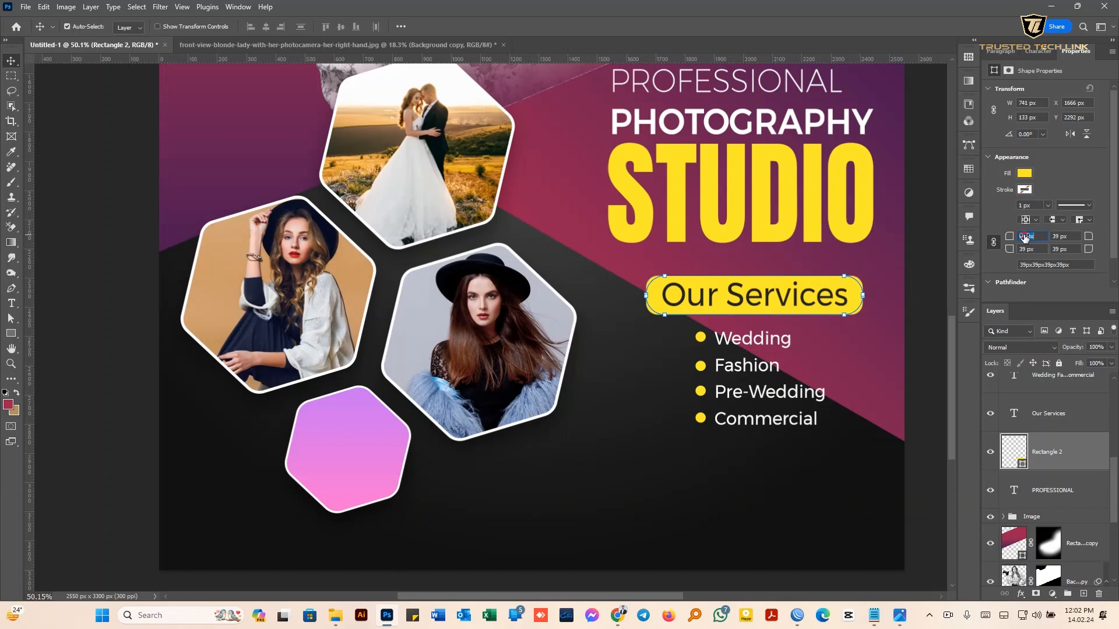
pyautogui.write('64')
pyautogui.press('Return')
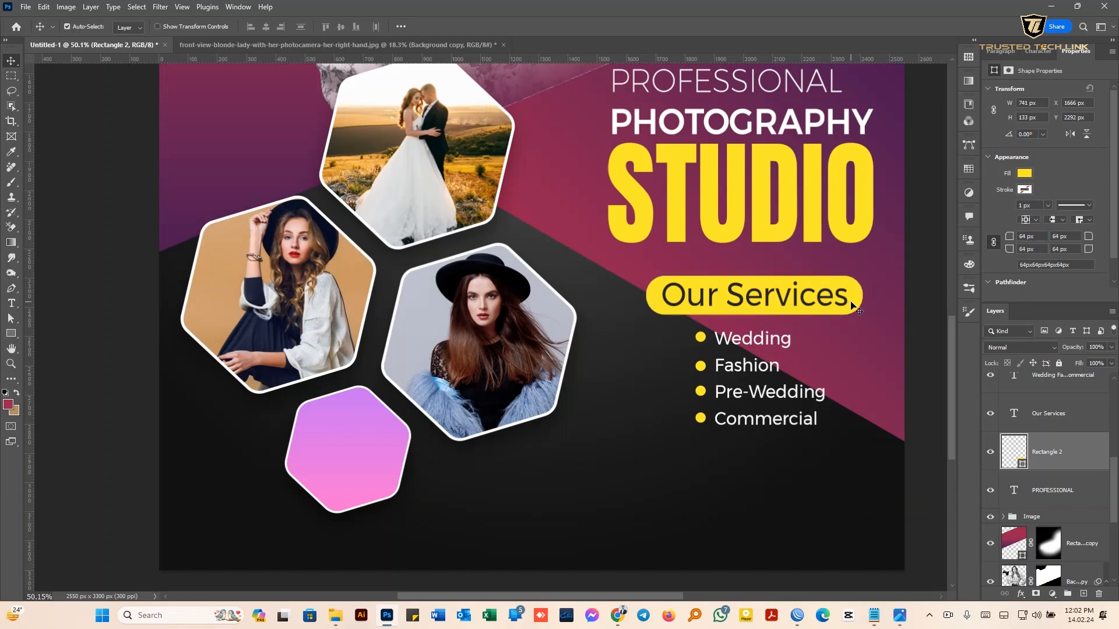
# Shrink the yellow rectangle to about 721 × 115 px and reduce its corner radii to 33.5 px
pyautogui.hotkey('ctrl', 't')
pyautogui.moveTo(753, 315); pyautogui.dragTo(754, 309)
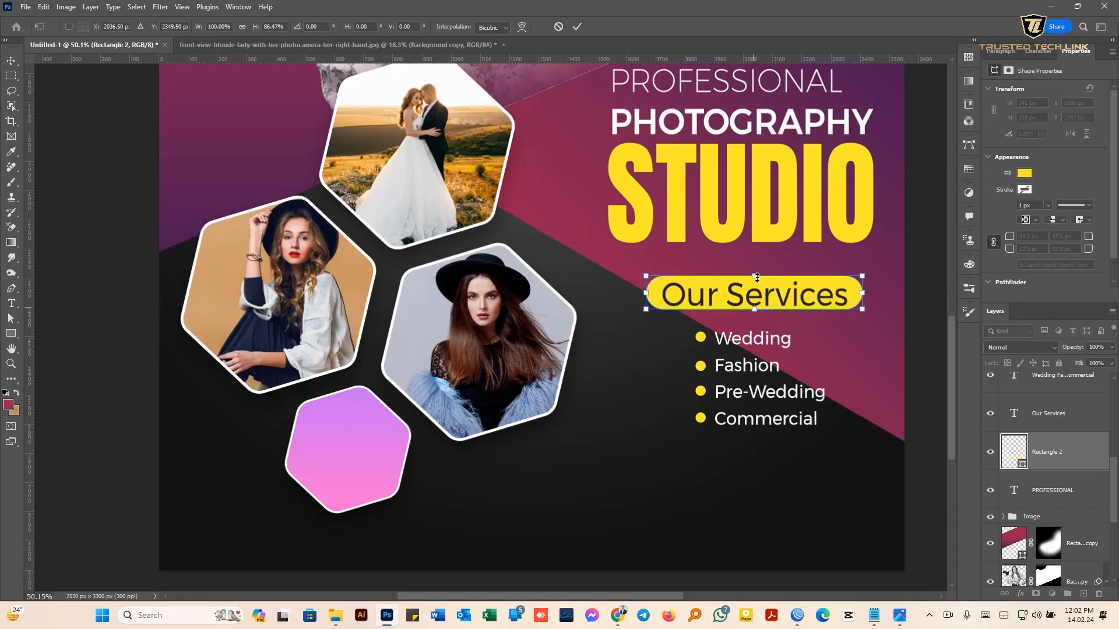
pyautogui.moveTo(646, 298); pyautogui.dragTo(652, 298)
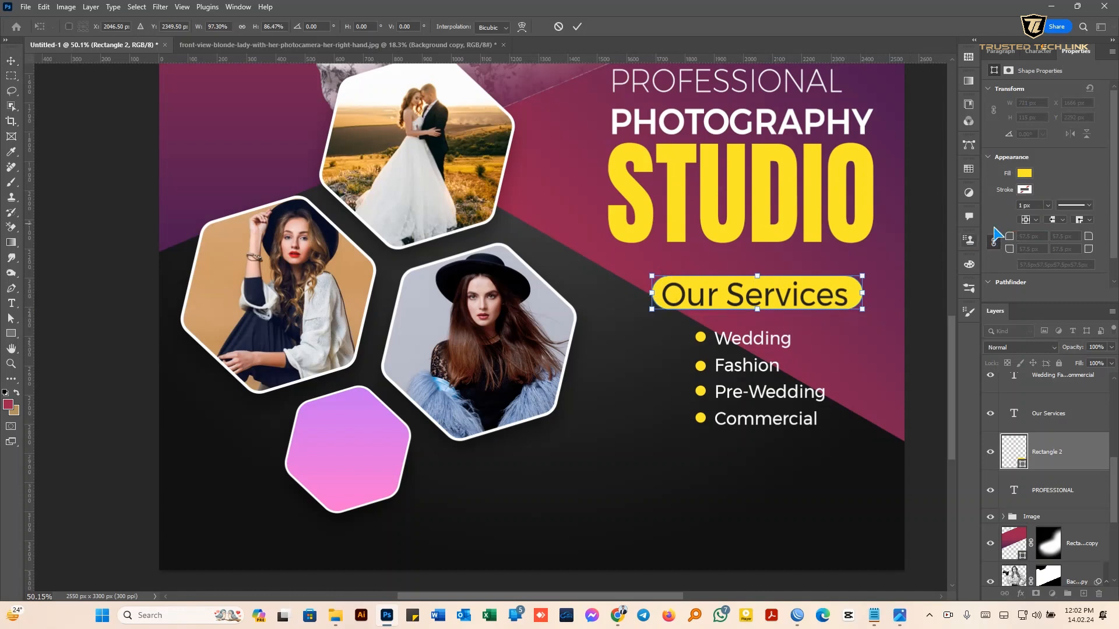
pyautogui.press('Return')
pyautogui.moveTo(1007, 237); pyautogui.dragTo(994, 238)
pyautogui.scroll(2, 749, 290)
# Set the Our Services heading to Bold weight
pyautogui.click(756, 295)
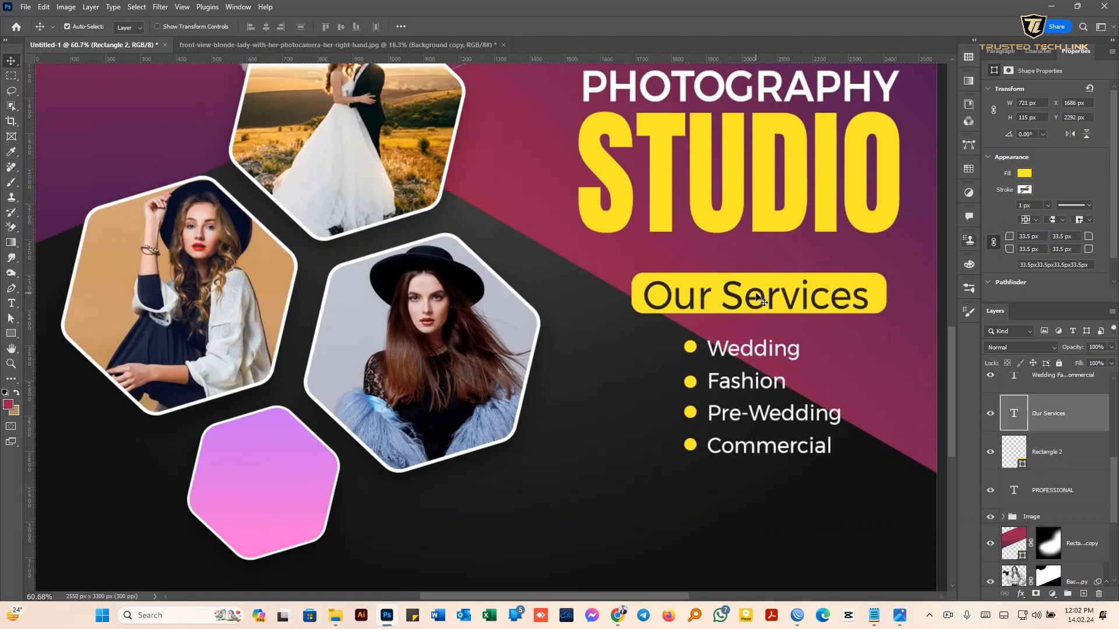
pyautogui.click(1035, 52)
pyautogui.click(1098, 73)
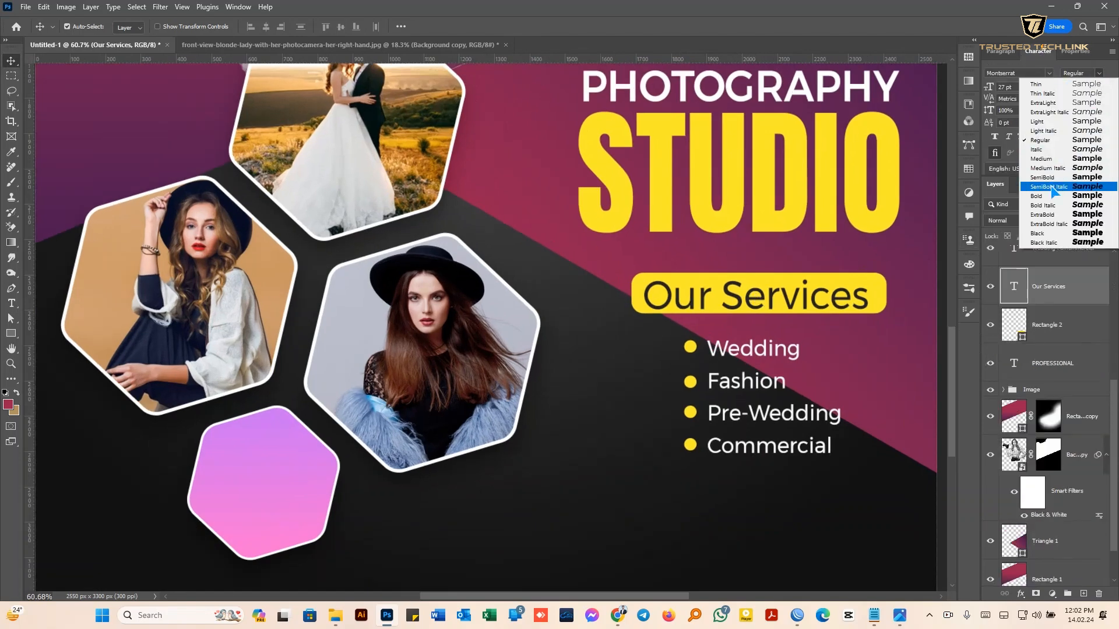
pyautogui.click(1066, 198)
# Center the Our Services text within its yellow rounded rectangle
pyautogui.moveTo(805, 296); pyautogui.dragTo(801, 292)
pyautogui.keyDown('shift'); pyautogui.click(880, 297); pyautogui.keyUp('shift')
pyautogui.click(341, 27)
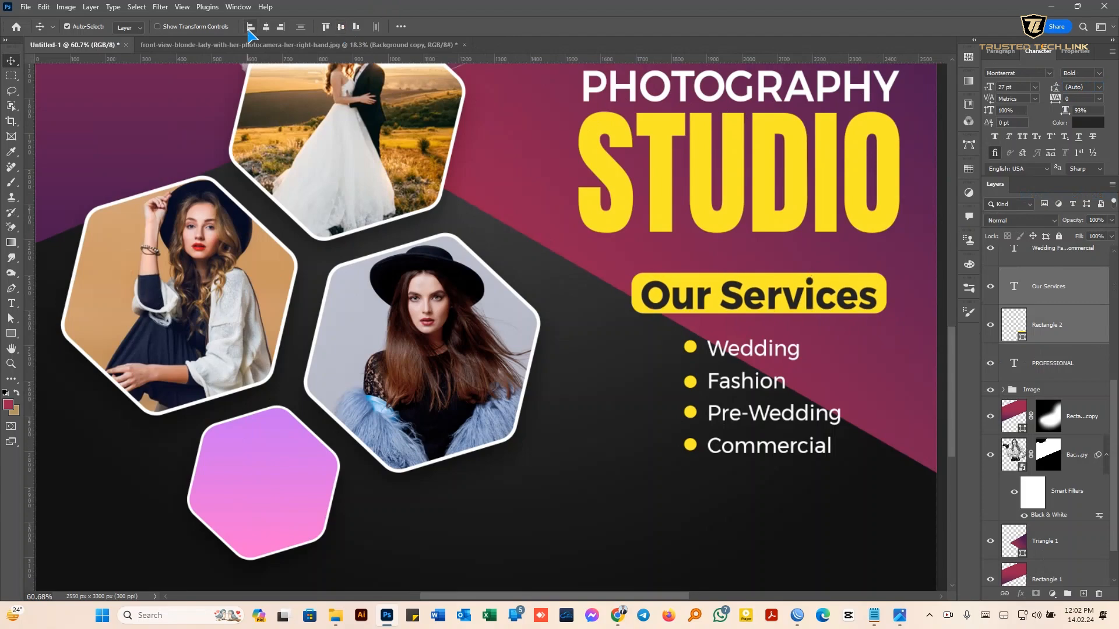
# Add the three-line text GET TO / 50% / OFF over the pink gradient hexagon
pyautogui.scroll(-4, 622, 269)
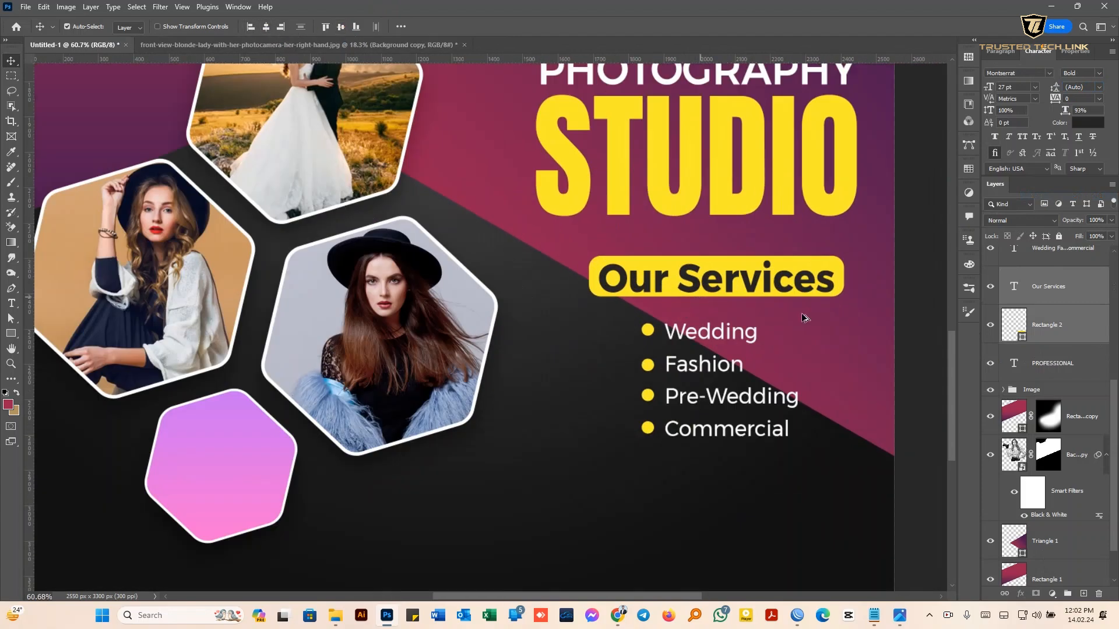
pyautogui.scroll(-1, 899, 278)
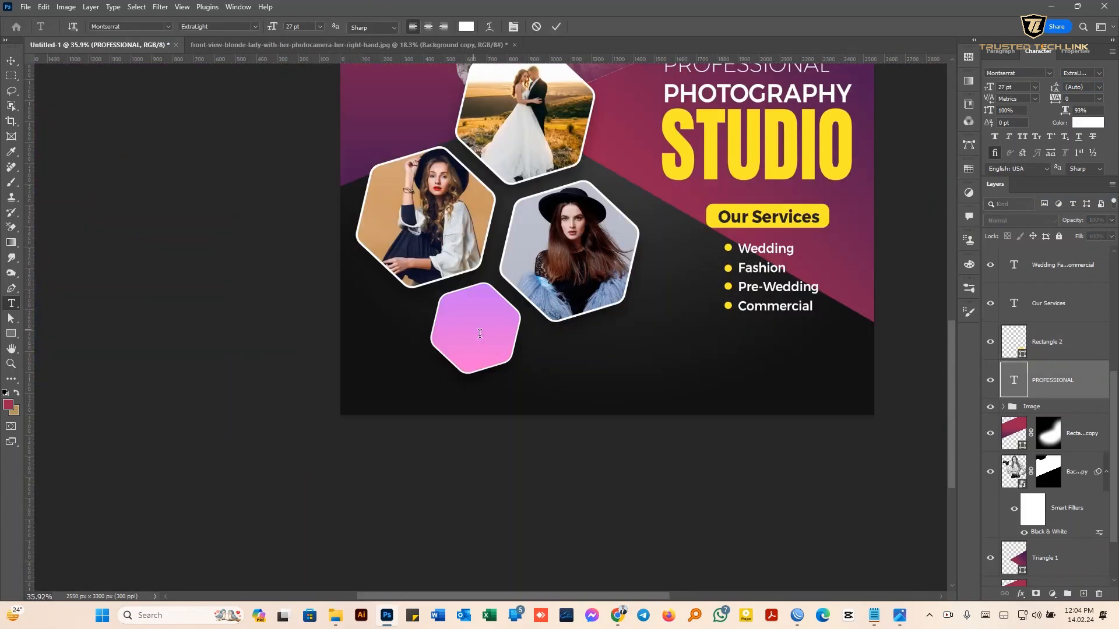
pyautogui.click(472, 327)
pyautogui.write('GET TO 50% OFF')
pyautogui.click(556, 27)
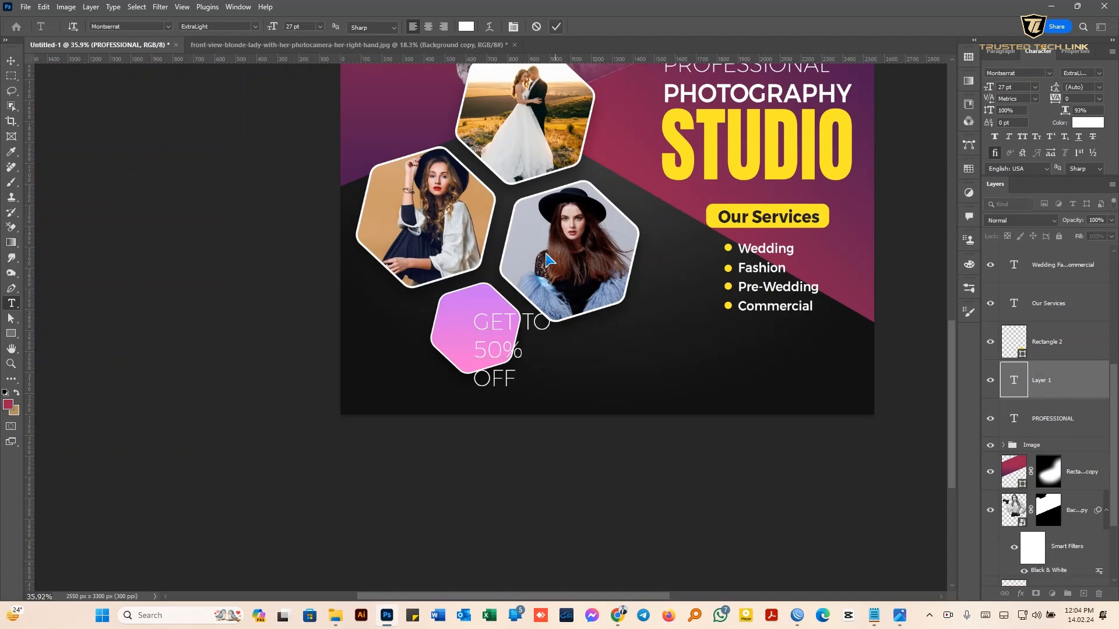
# Scale the offer text down to 19.93 pt inside the pink hexagon and set its GET TO line to 11 pt
pyautogui.hotkey('ctrl', 't')
pyautogui.moveTo(551, 395); pyautogui.dragTo(522, 337)
pyautogui.click(577, 26)
pyautogui.scroll(1, 474, 304)
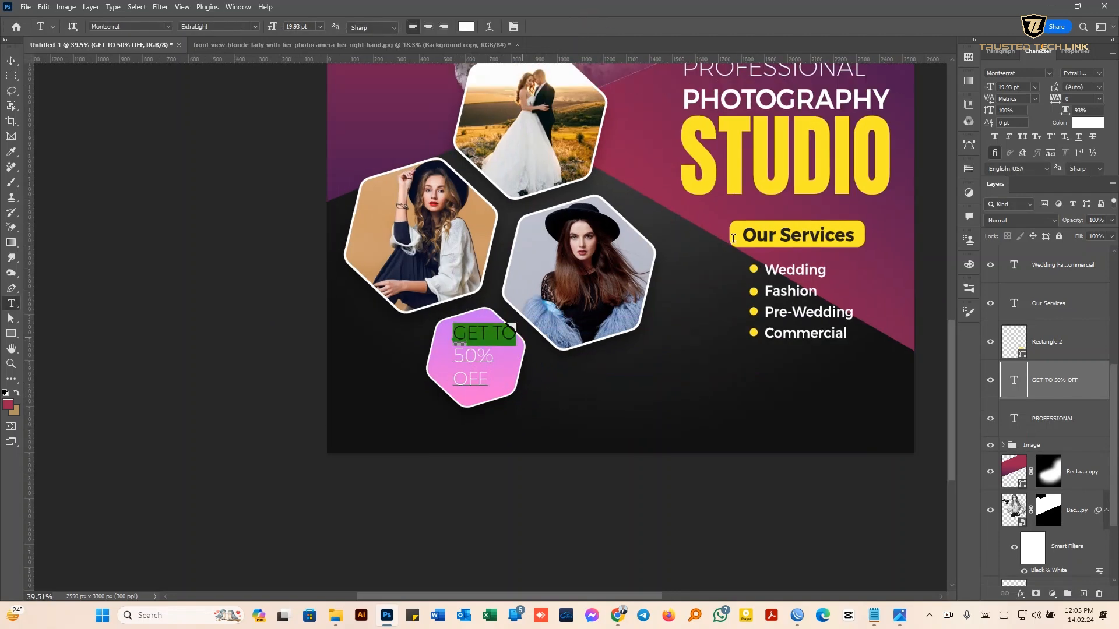
pyautogui.moveTo(989, 87); pyautogui.dragTo(984, 88)
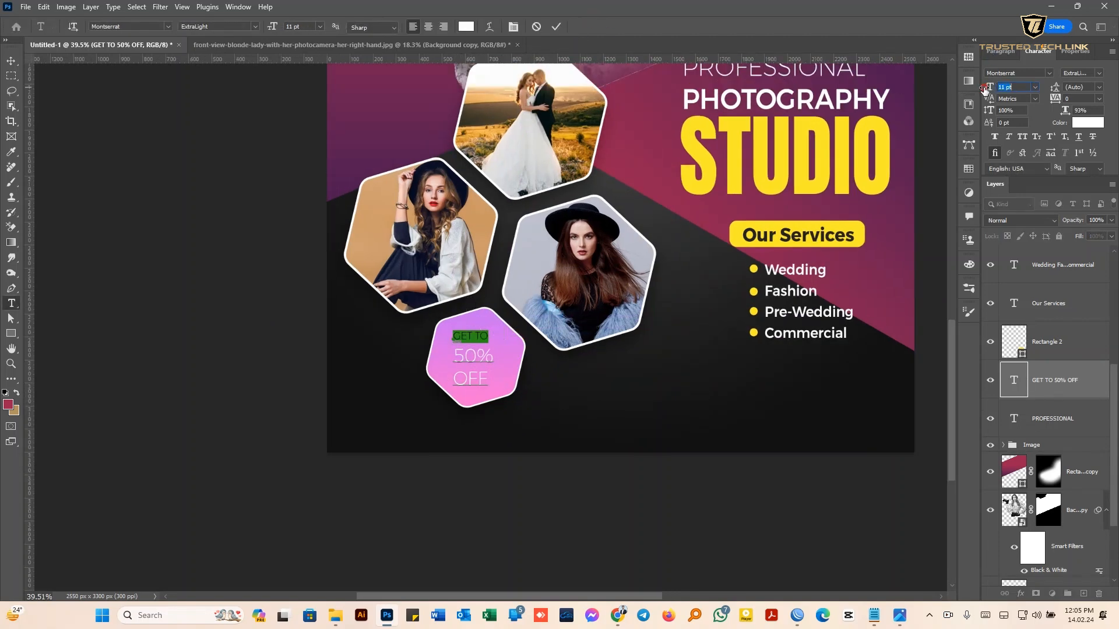
# Set the OFF line to SemiBold and the 50% line to Medium weight in the offer text
pyautogui.click(481, 354)
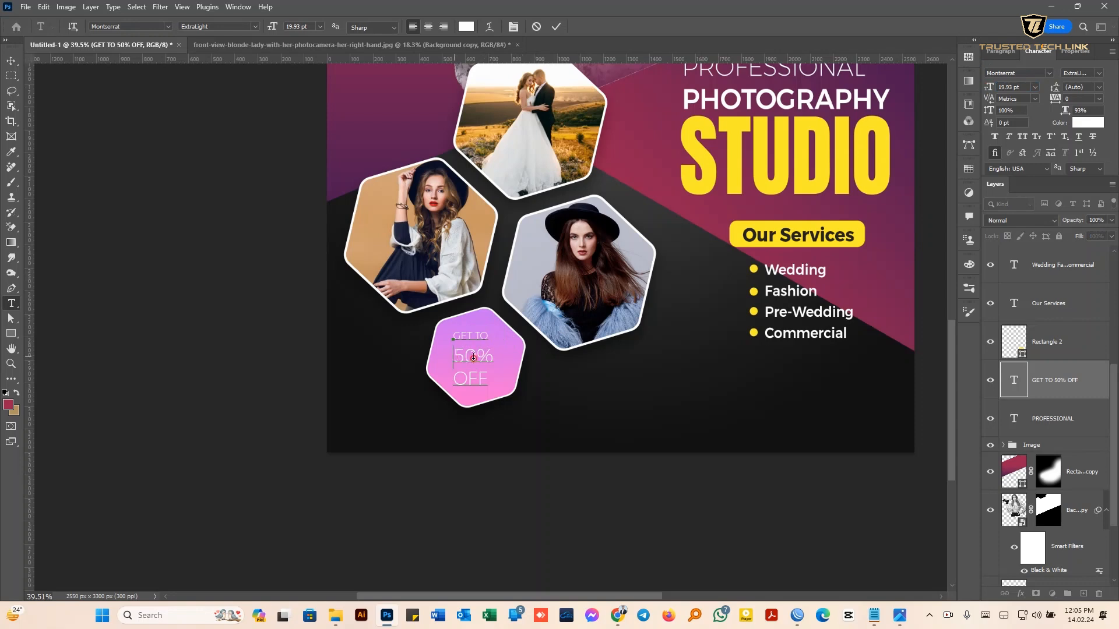
pyautogui.moveTo(454, 356); pyautogui.dragTo(455, 378)
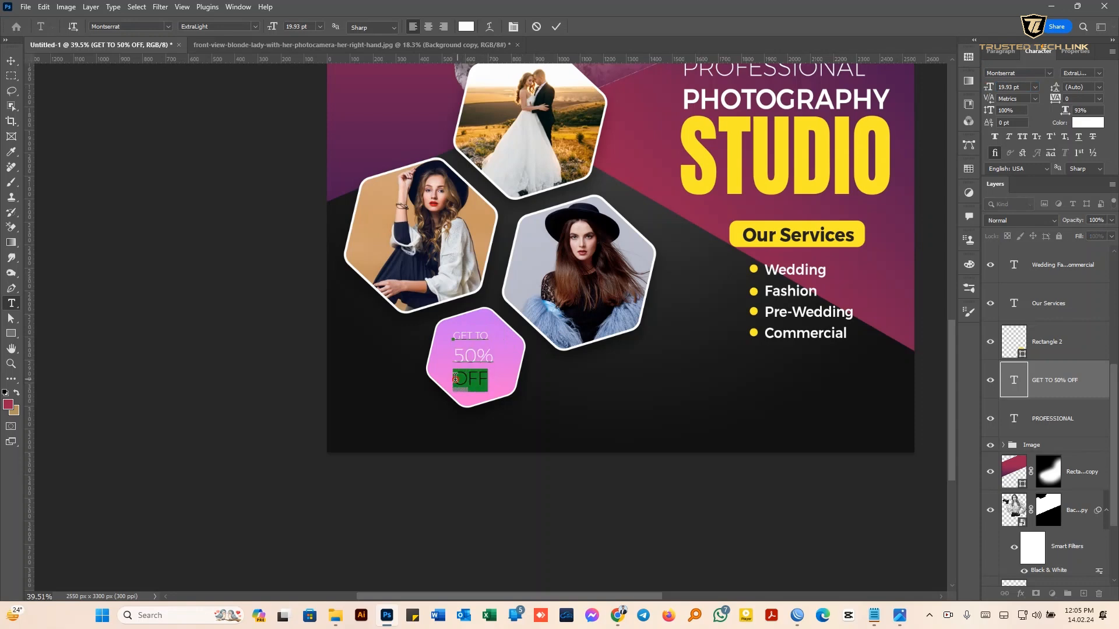
pyautogui.click(1098, 73)
pyautogui.click(1049, 180)
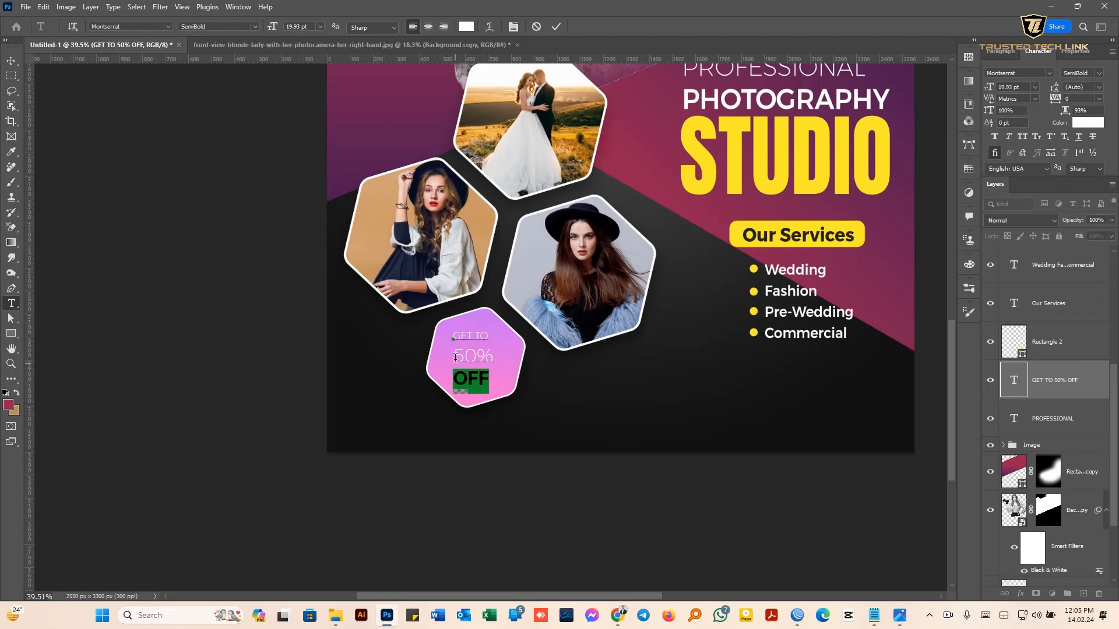
pyautogui.moveTo(454, 357); pyautogui.dragTo(493, 357)
pyautogui.click(1098, 73)
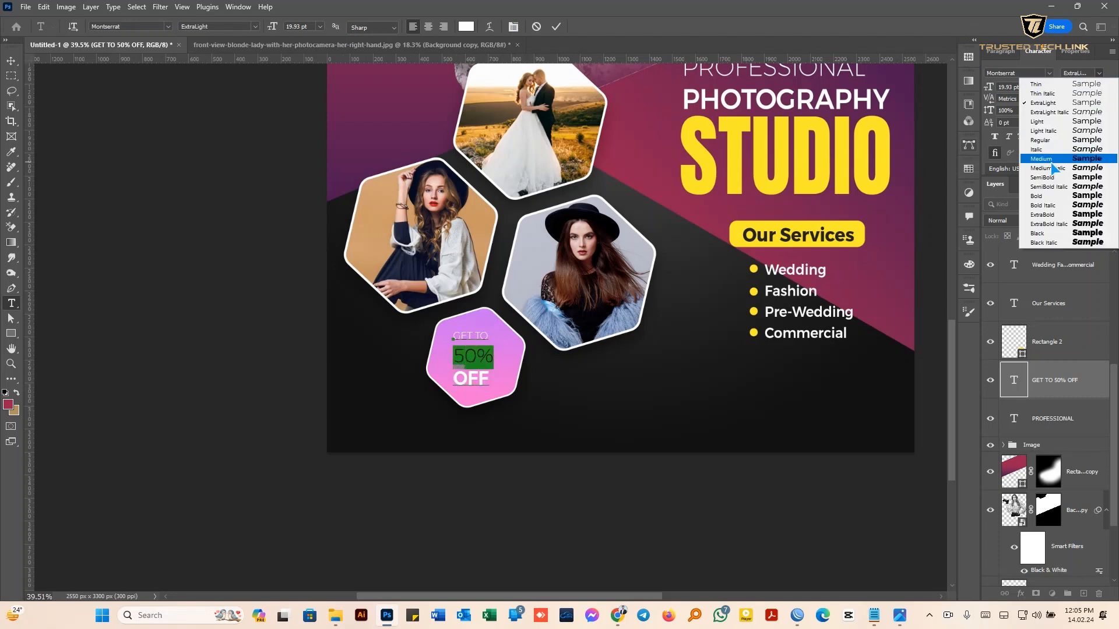
pyautogui.click(1049, 159)
pyautogui.click(557, 26)
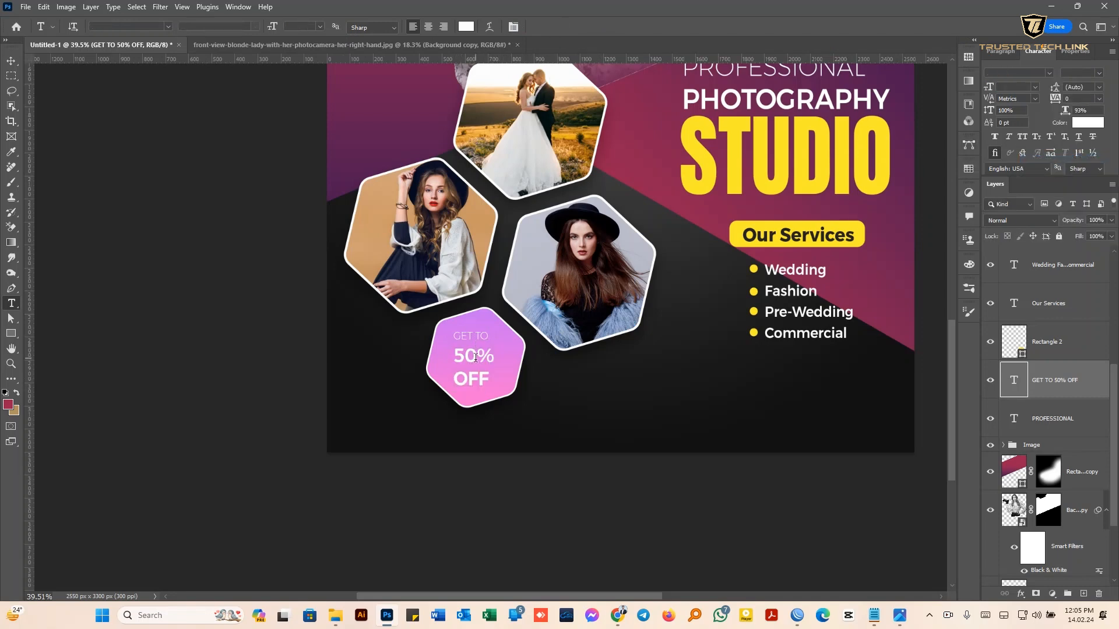
# Recolor the three-line offer text inside the pink hexagon from white to black
pyautogui.click(1094, 127)
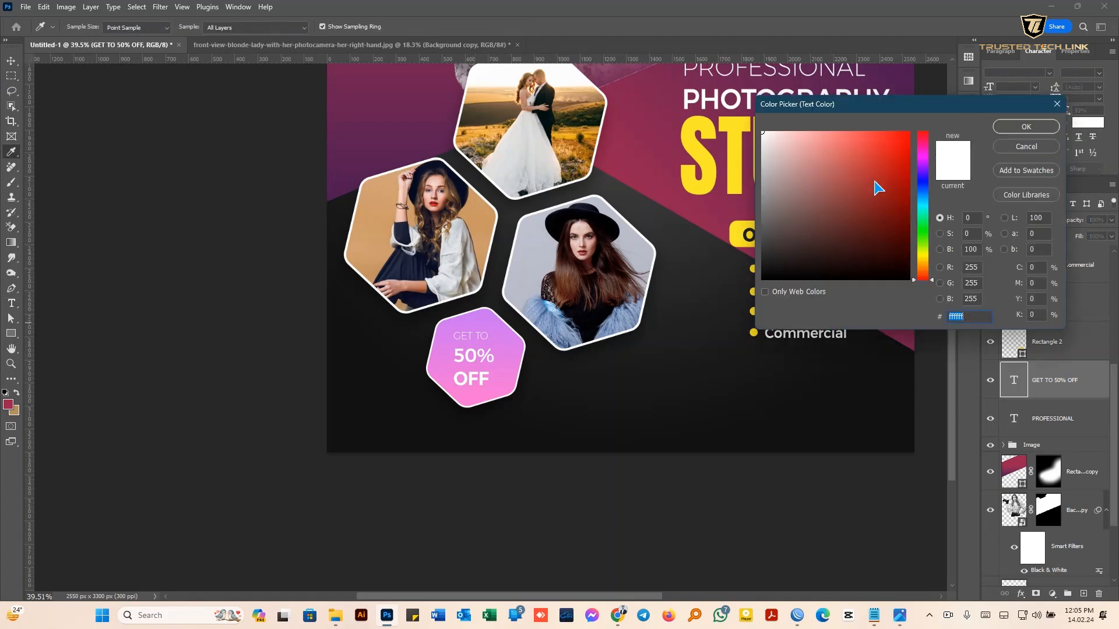
pyautogui.moveTo(876, 187); pyautogui.dragTo(761, 281)
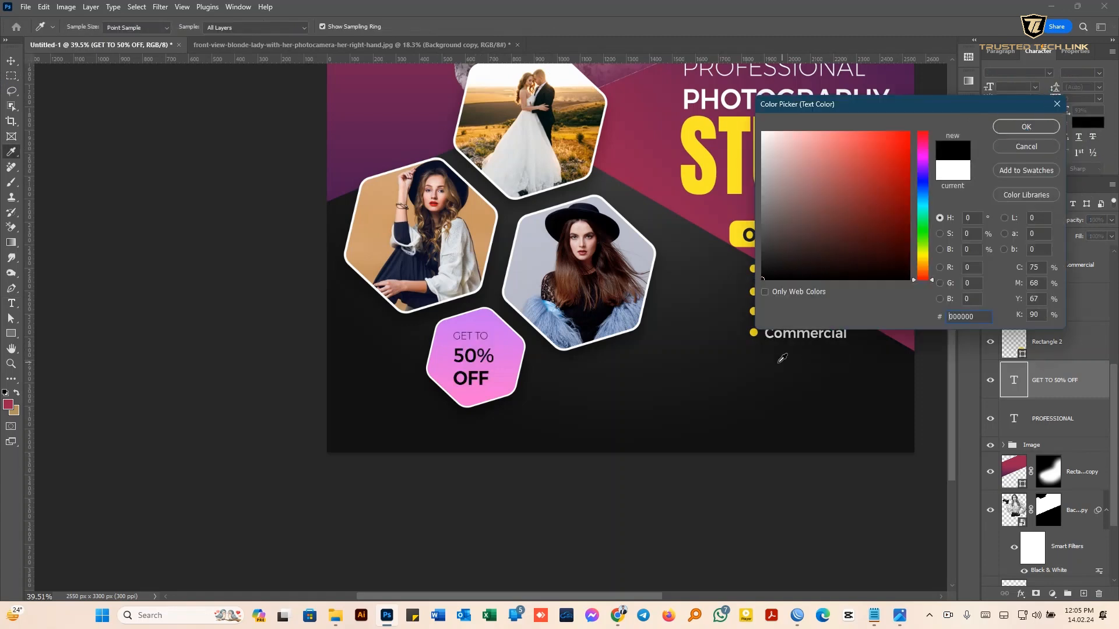
pyautogui.click(1020, 129)
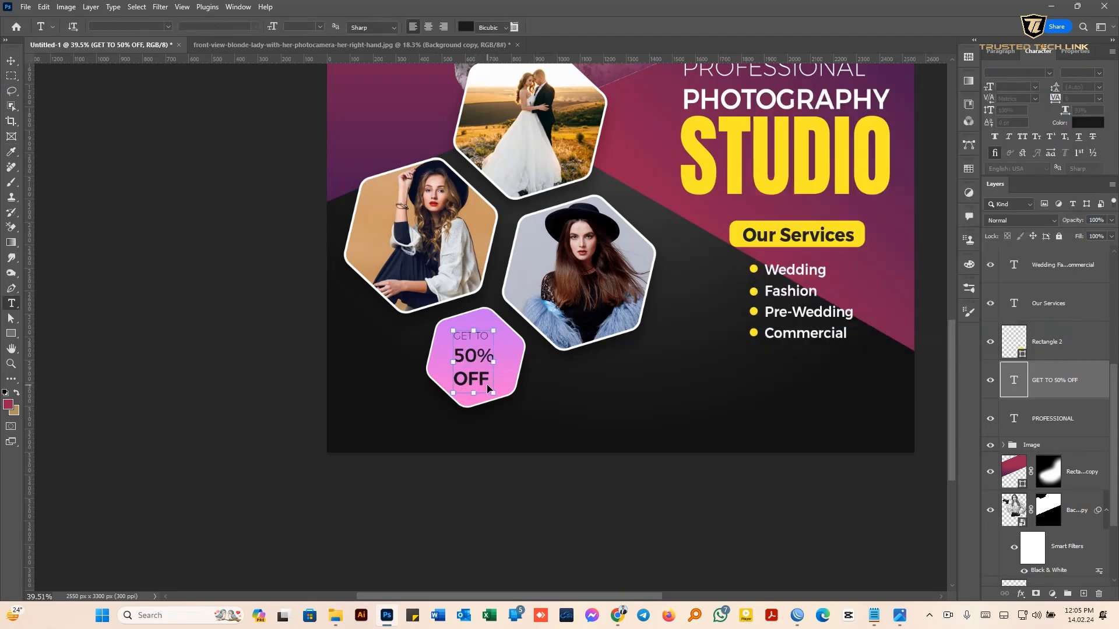
# Scale the offer text up to 148.69% and reposition it over the pink hexagon
pyautogui.hotkey('ctrl', 't')
pyautogui.moveTo(494, 393); pyautogui.dragTo(505, 409)
pyautogui.moveTo(476, 349); pyautogui.dragTo(481, 348)
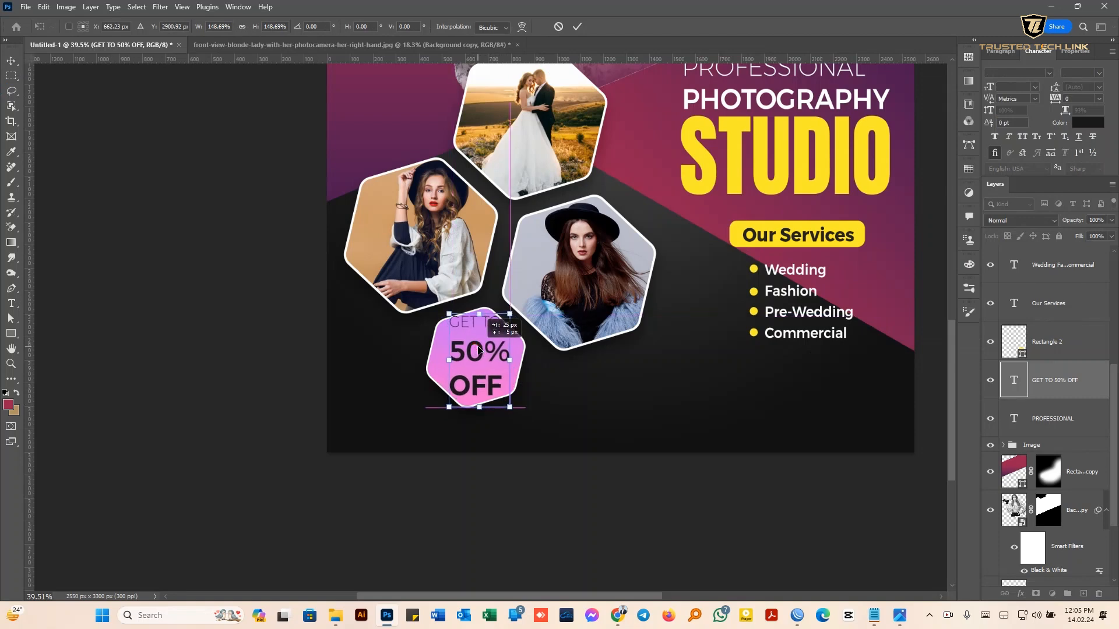
pyautogui.click(579, 27)
# Set the offer text's leading to 26 pt and move the text down about 40 px inside the hexagon
pyautogui.scroll(-1, 1085, 88)
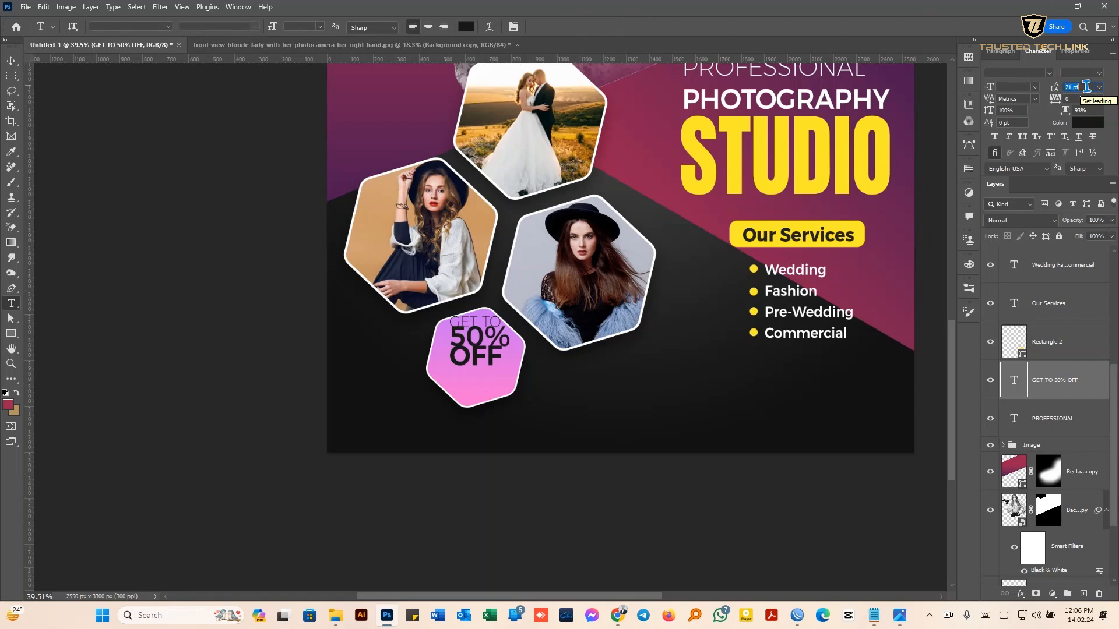
pyautogui.scroll(2, 1085, 87)
pyautogui.scroll(2, 1086, 87)
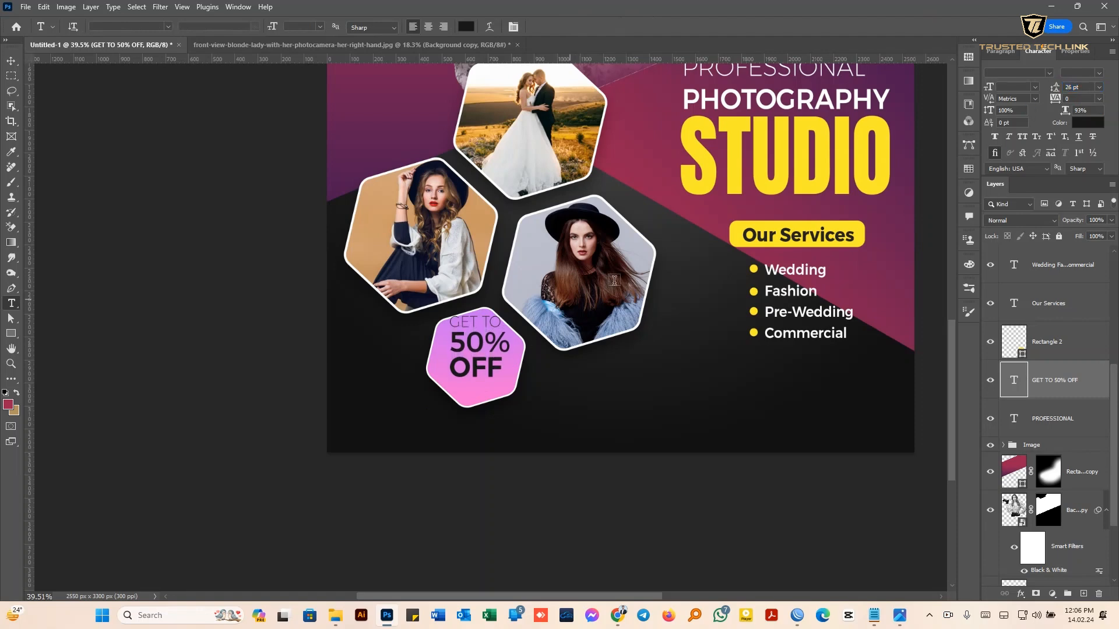
pyautogui.click(11, 61)
pyautogui.scroll(3, 478, 382)
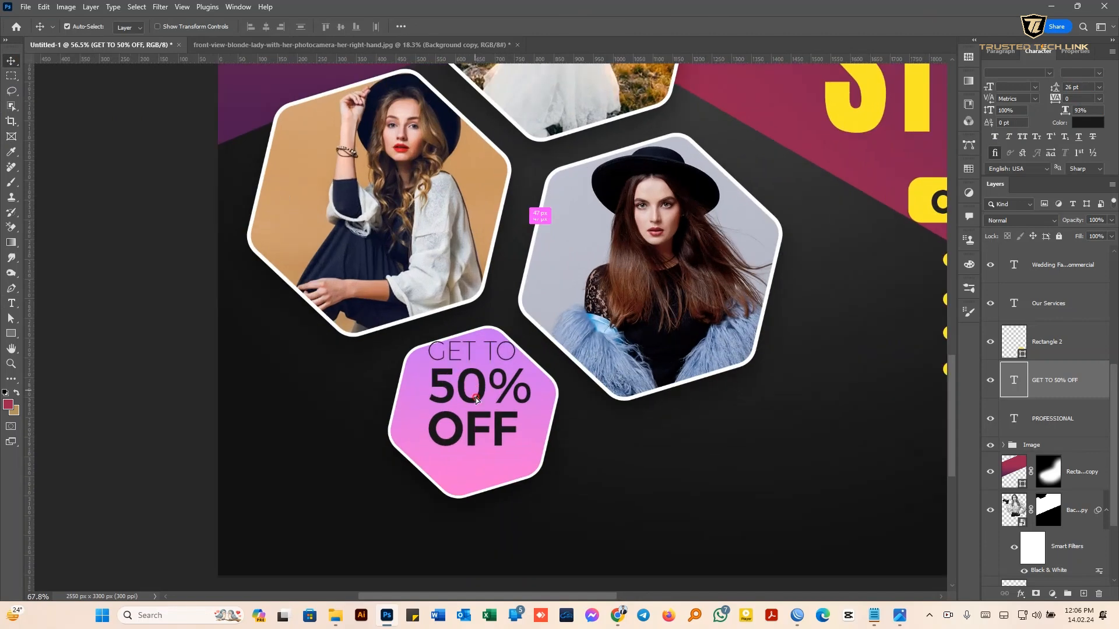
pyautogui.moveTo(476, 380); pyautogui.dragTo(476, 395)
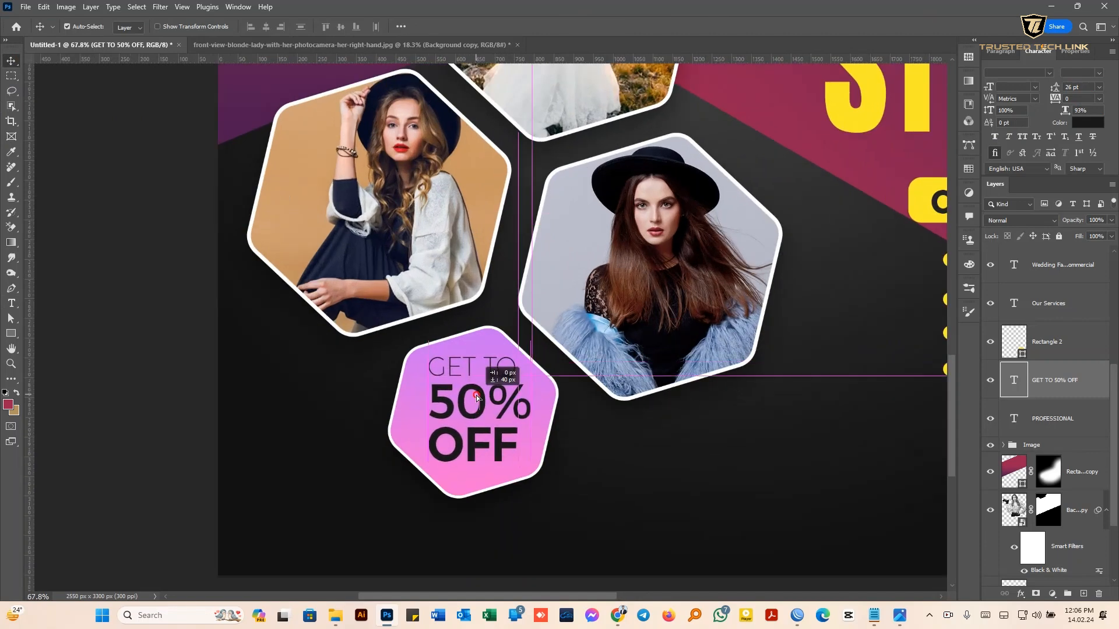
# Enlarge the OFF line to 31 pt and shift the offer text slightly to center it in the hexagon
pyautogui.doubleClick(466, 440)
pyautogui.moveTo(429, 443); pyautogui.dragTo(519, 444)
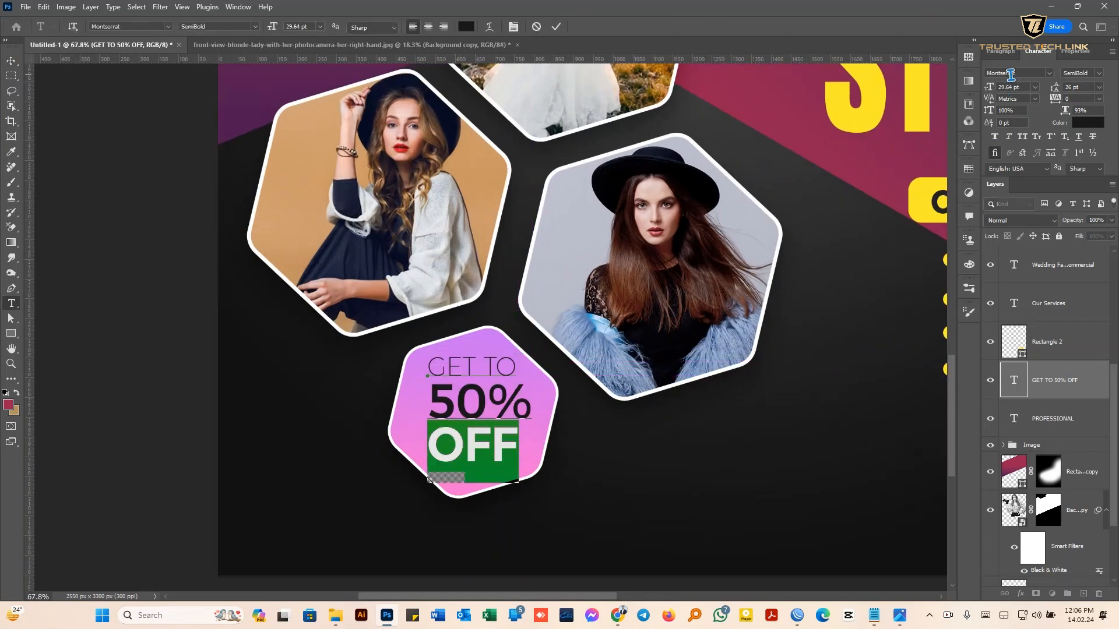
pyautogui.scroll(2, 1018, 84)
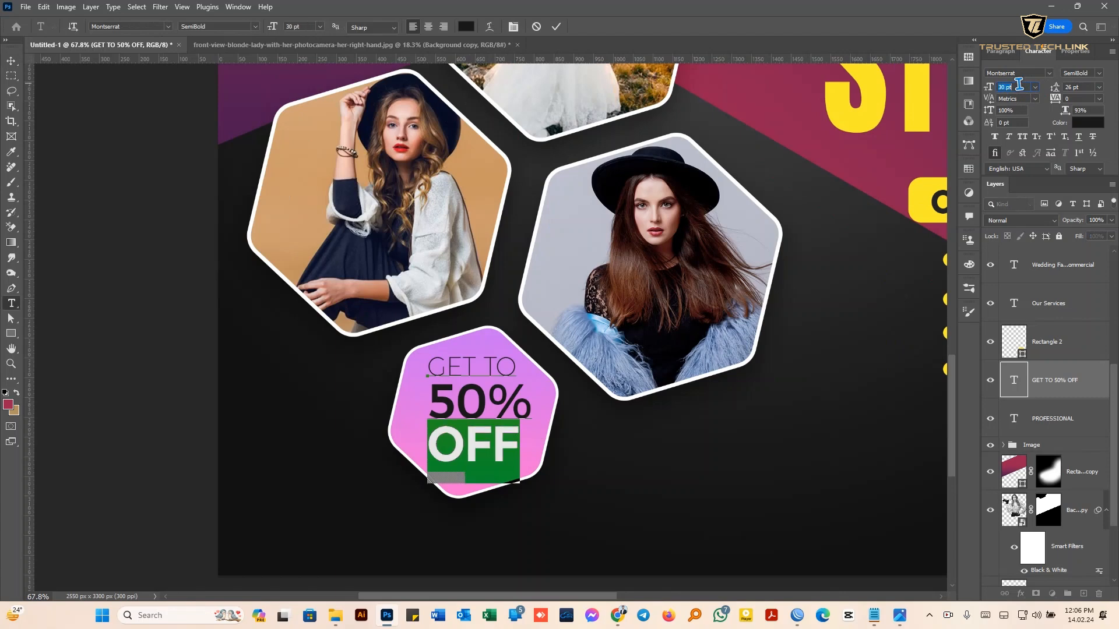
pyautogui.click(558, 27)
pyautogui.press('v')
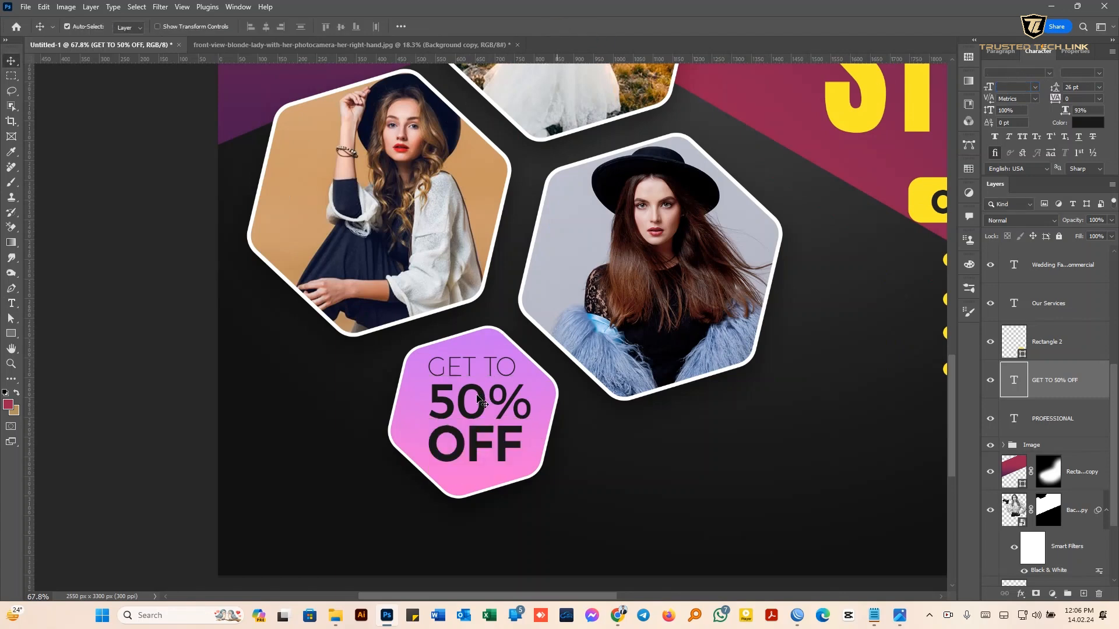
pyautogui.moveTo(474, 399); pyautogui.dragTo(469, 402)
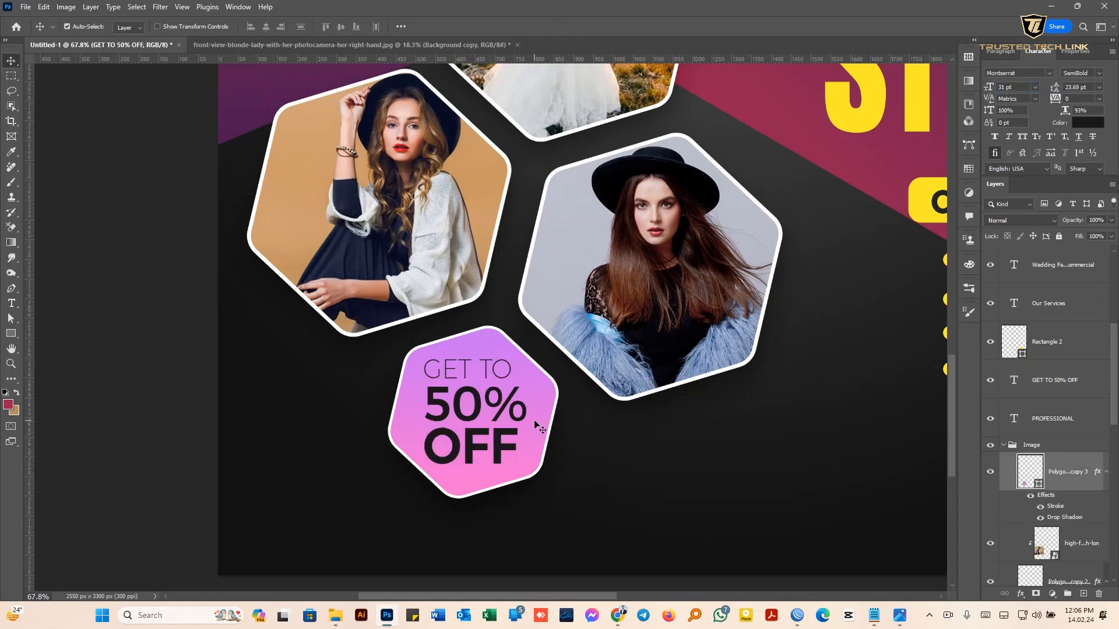
# Try a black gradient preset as the fill of the offer hexagon
pyautogui.click(537, 426)
pyautogui.doubleClick(1037, 483)
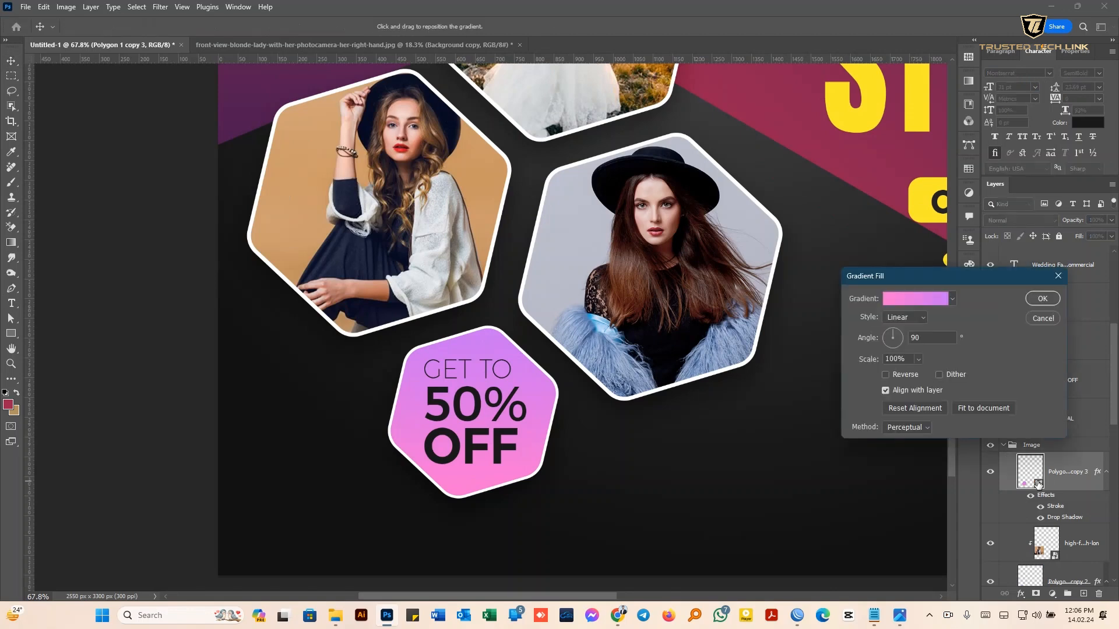
pyautogui.click(1036, 319)
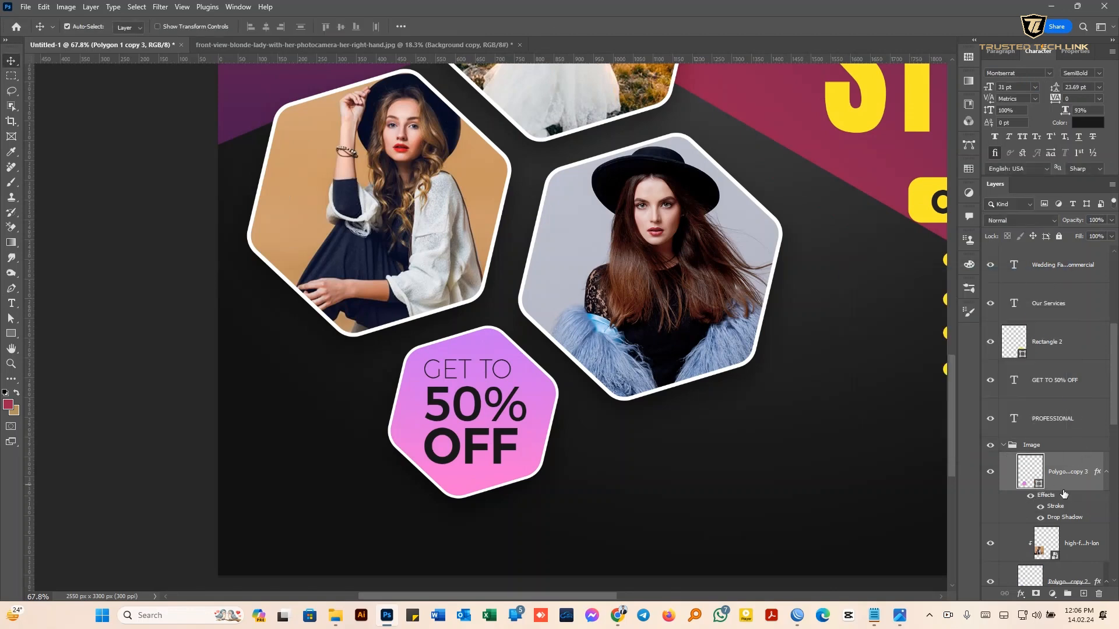
pyautogui.click(967, 82)
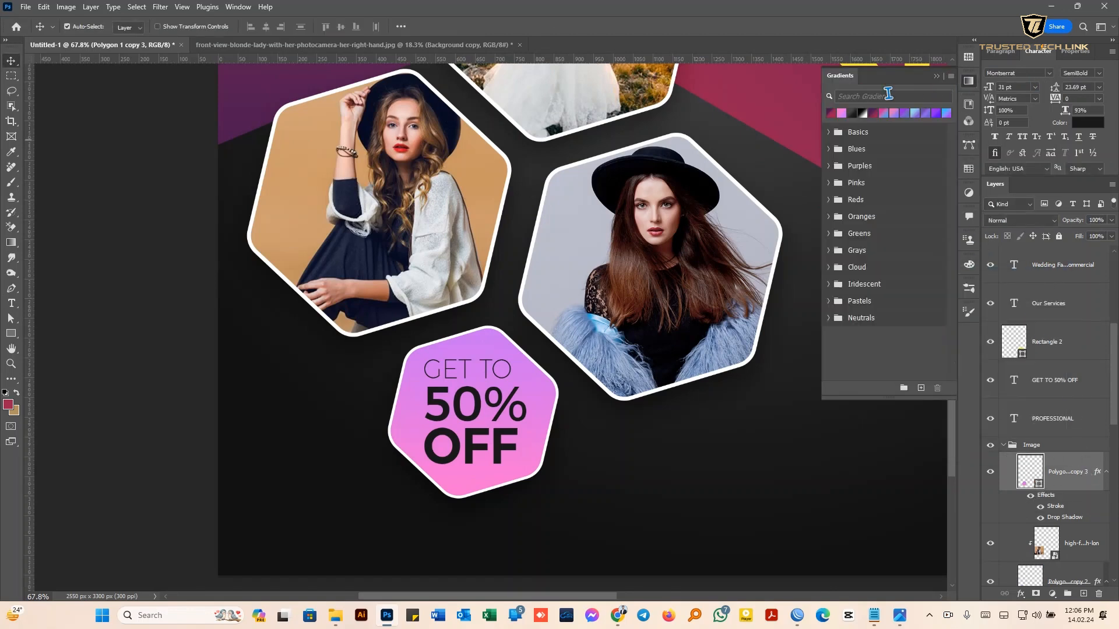
pyautogui.click(857, 115)
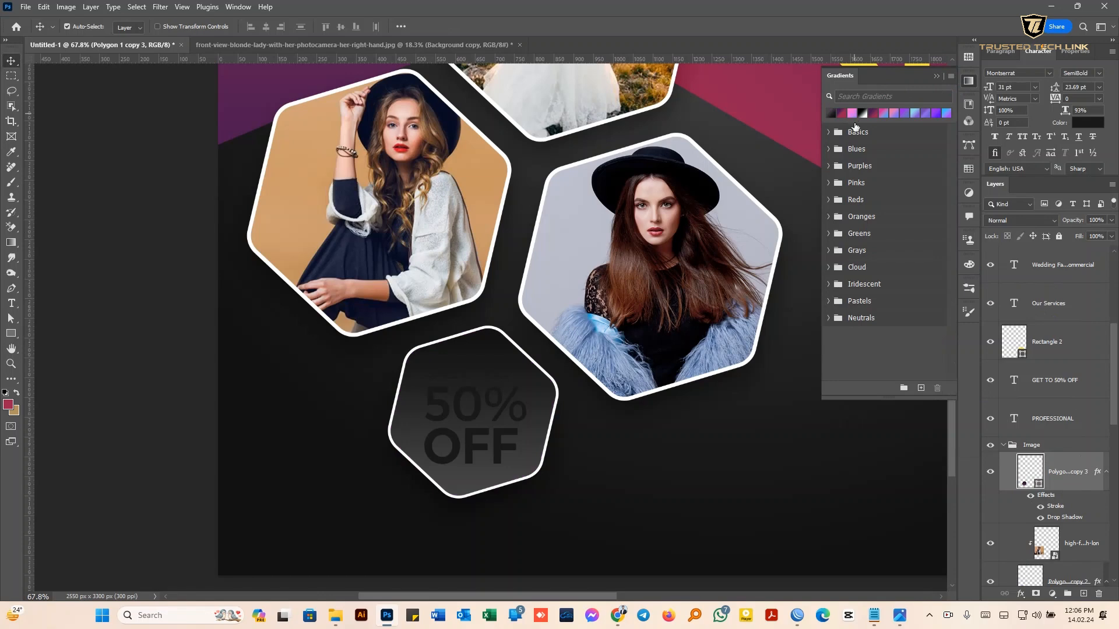
pyautogui.doubleClick(1039, 484)
pyautogui.click(1043, 298)
pyautogui.press('Delete')
pyautogui.hotkey('ctrl', 'z')
# Fill the offer hexagon with the solid yellow from the recently used colors
pyautogui.click(1041, 468)
pyautogui.click(1024, 173)
pyautogui.click(983, 195)
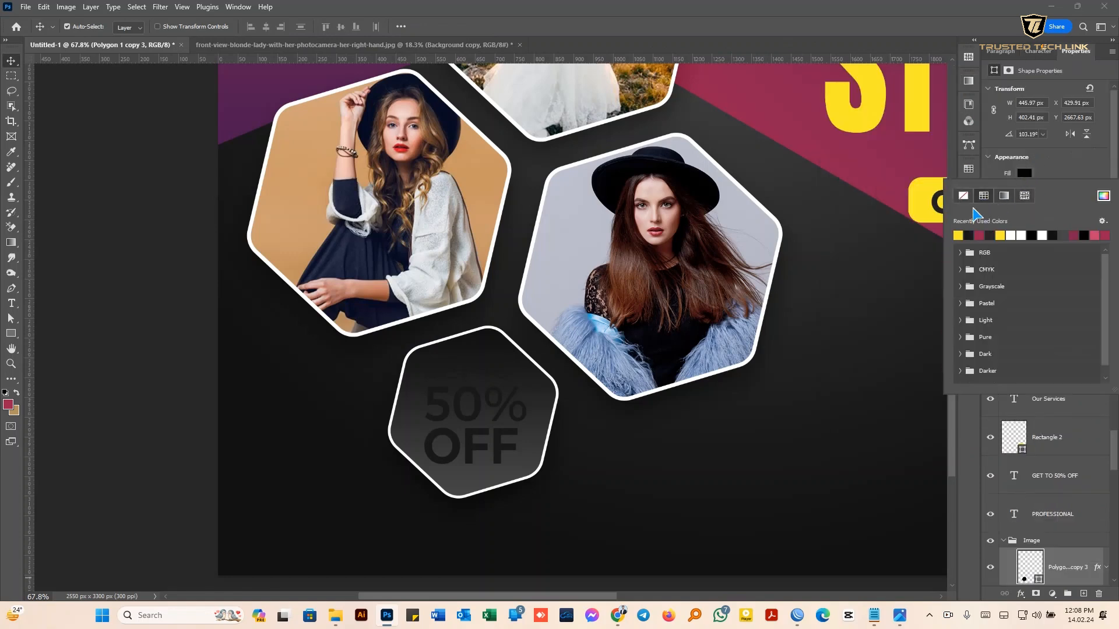
pyautogui.click(958, 235)
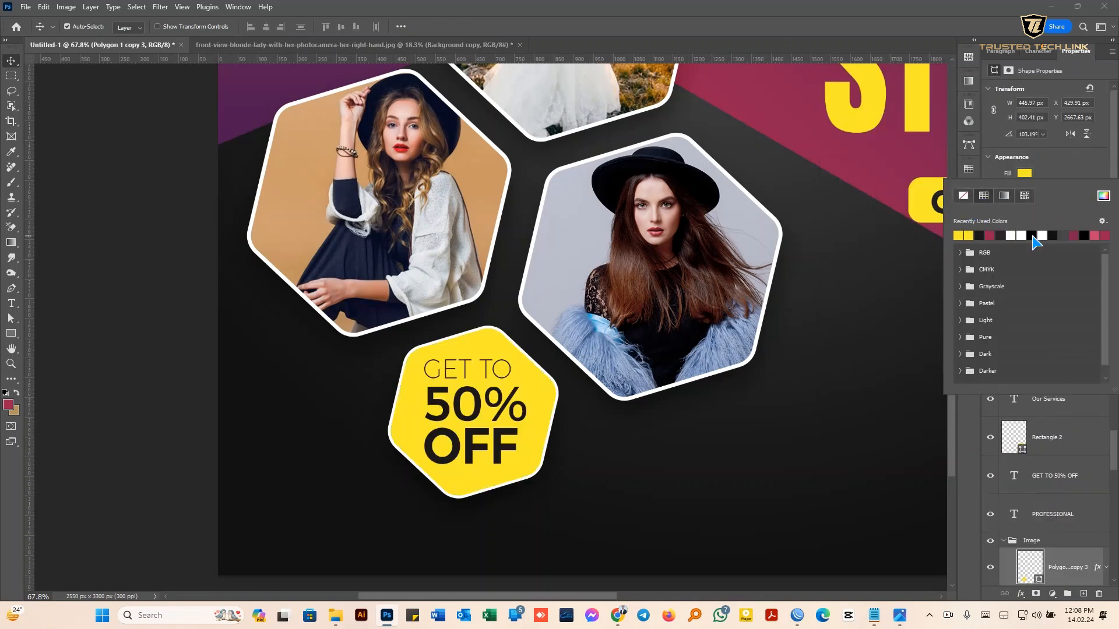
pyautogui.click(989, 181)
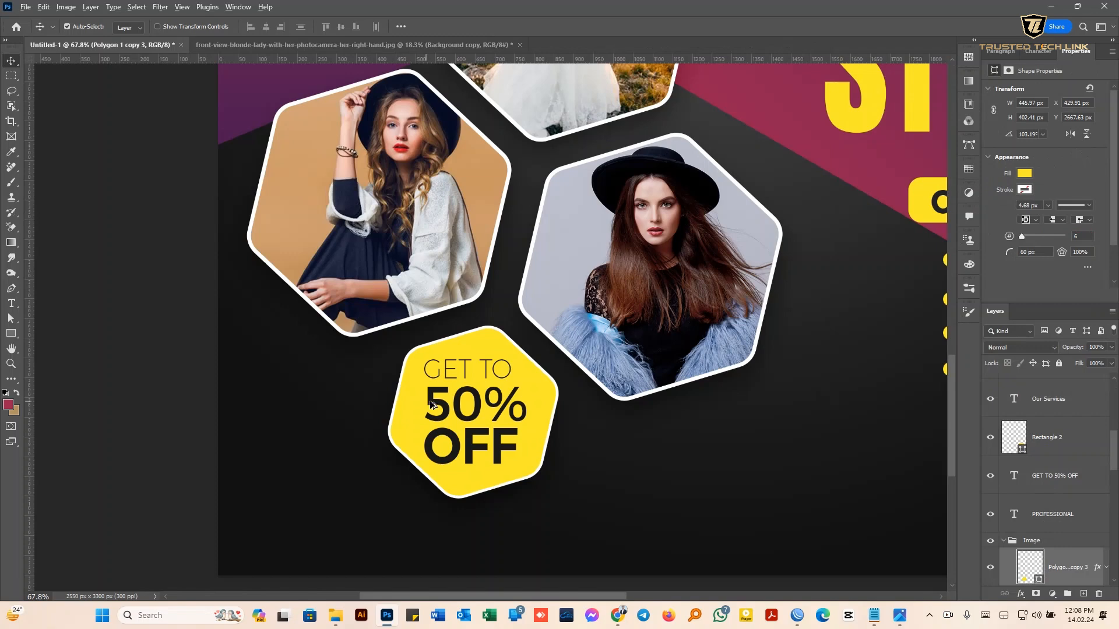
# Set the GET TO line of the offer text to Regular weight
pyautogui.scroll(-2, 432, 405)
pyautogui.click(460, 381)
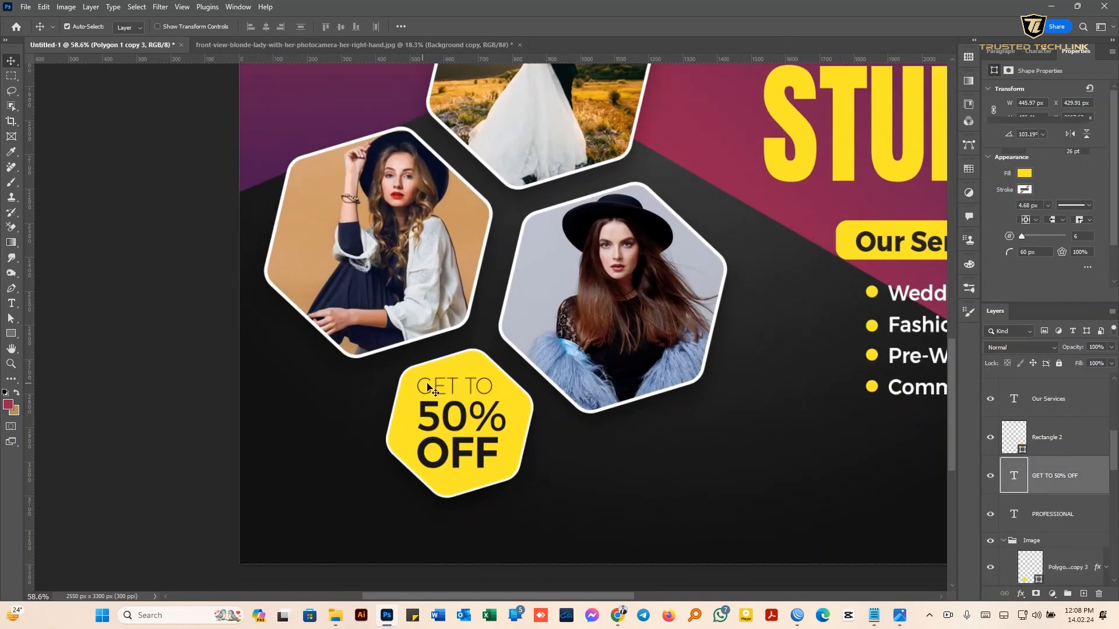
pyautogui.doubleClick(420, 384)
pyautogui.moveTo(419, 385); pyautogui.dragTo(493, 386)
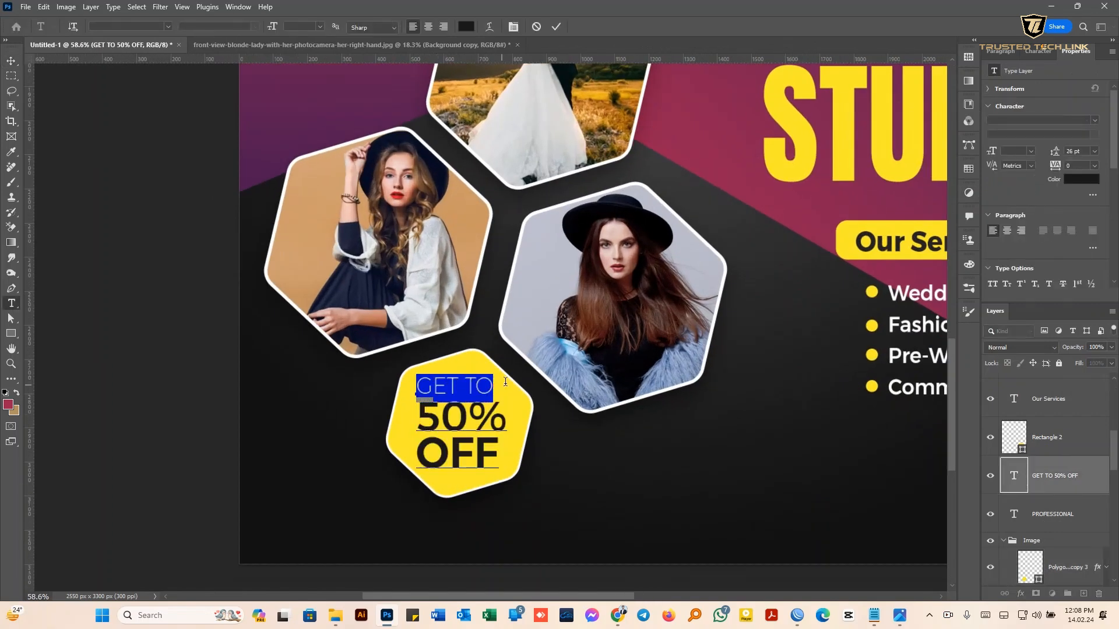
pyautogui.click(1038, 51)
pyautogui.click(1098, 73)
pyautogui.click(1060, 140)
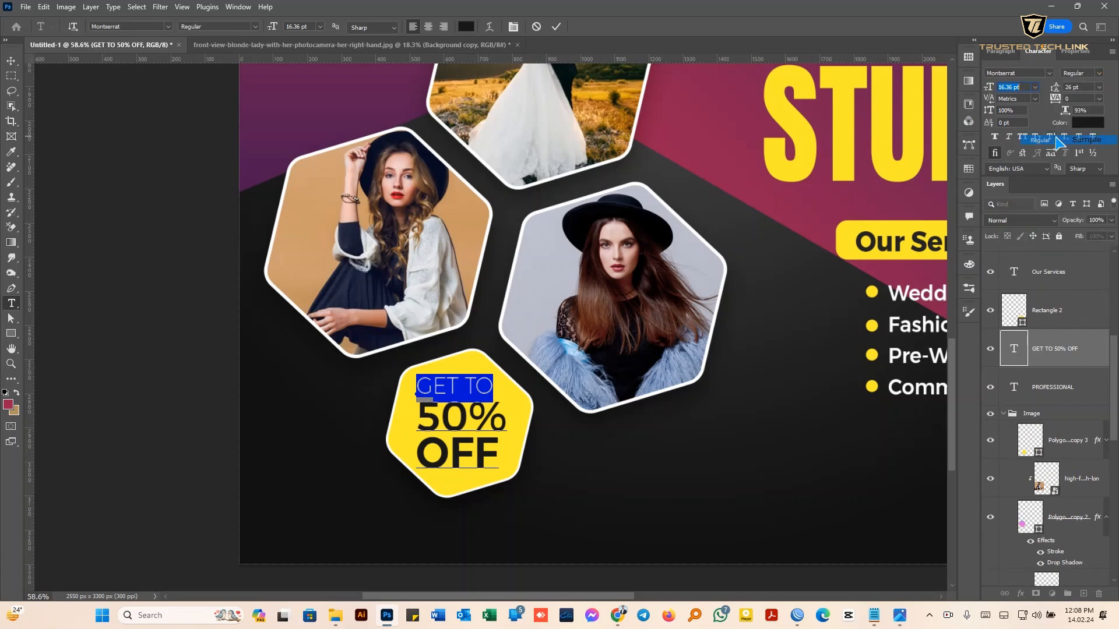
pyautogui.click(496, 376)
pyautogui.click(556, 26)
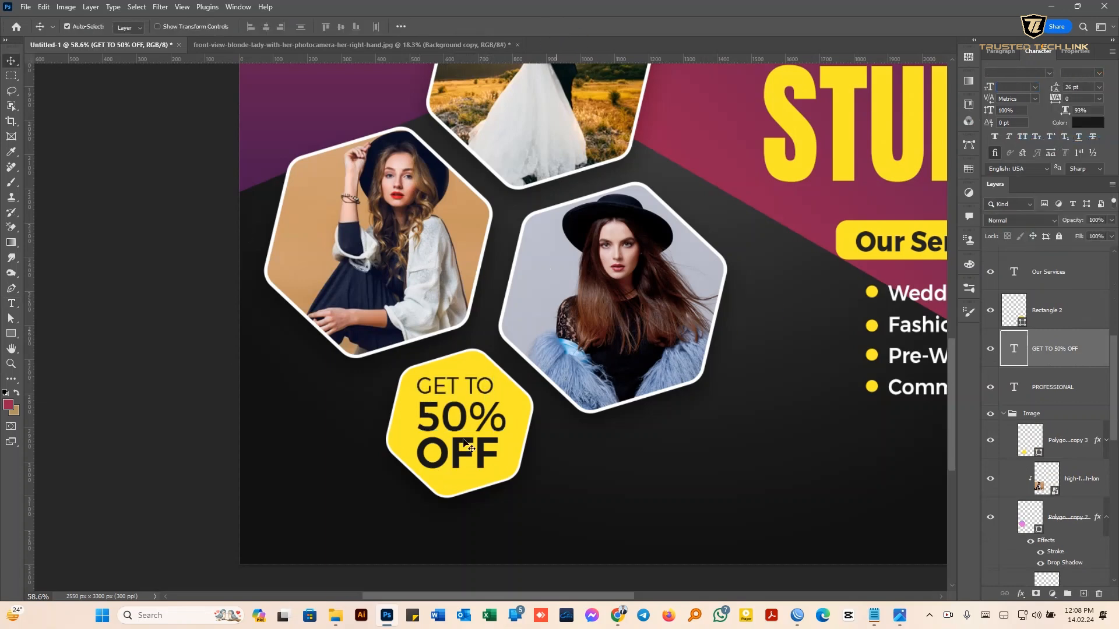
# Scale the offer text up to 108.36% inside the yellow hexagon
pyautogui.hotkey('ctrl', 't')
pyautogui.moveTo(506, 487); pyautogui.dragTo(515, 495)
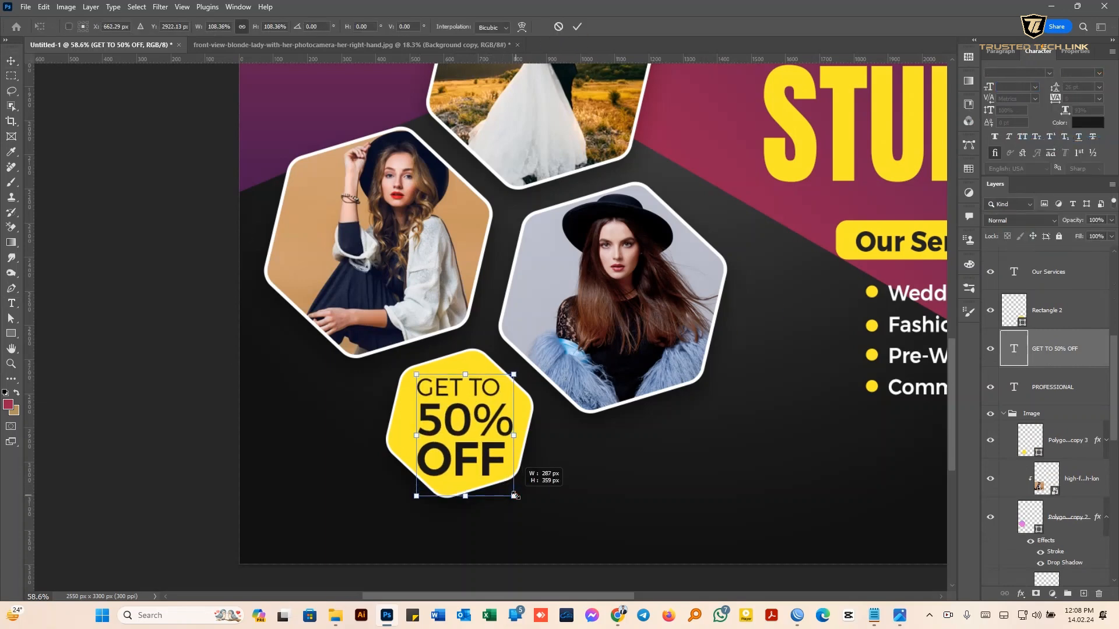
pyautogui.click(578, 27)
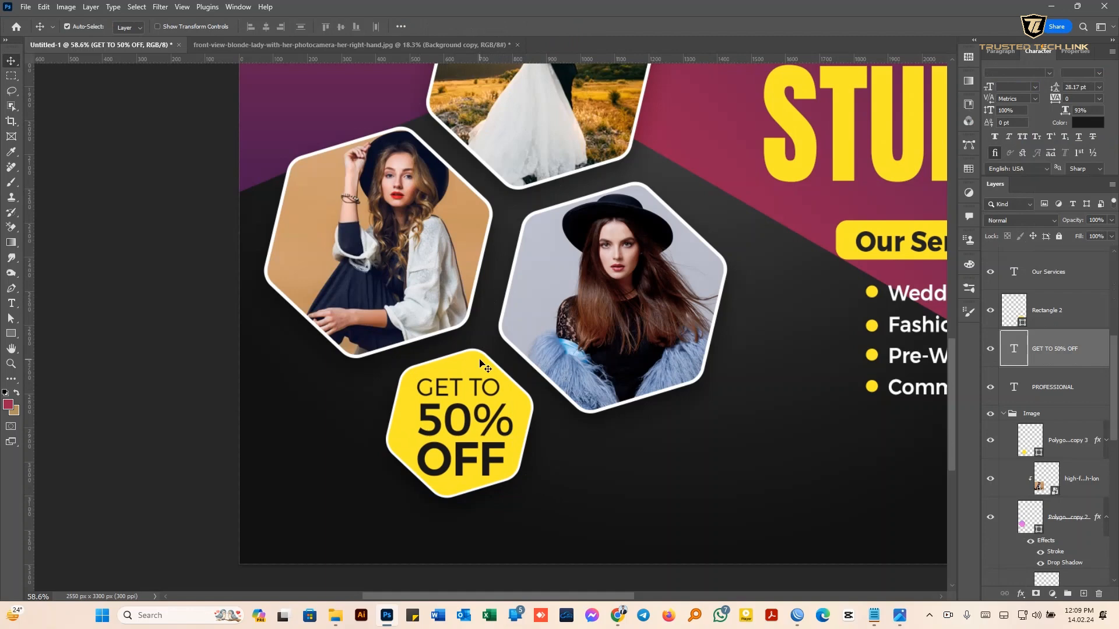
# Match the offer hexagon's fill to the yellow sampled from the STUDIO headline
pyautogui.scroll(-4, 481, 365)
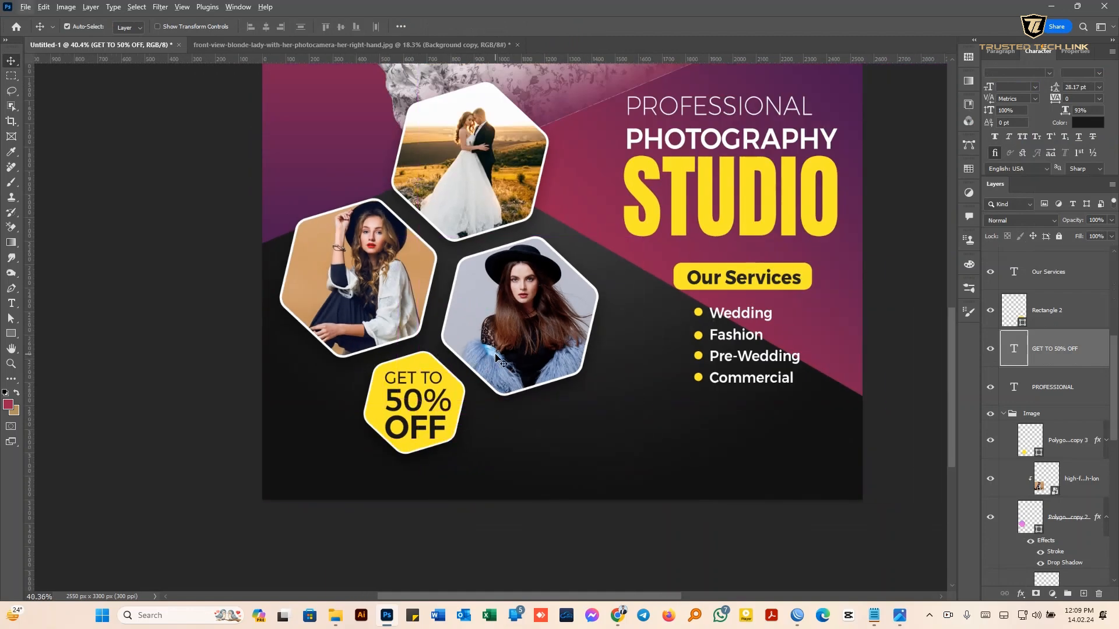
pyautogui.doubleClick(1040, 454)
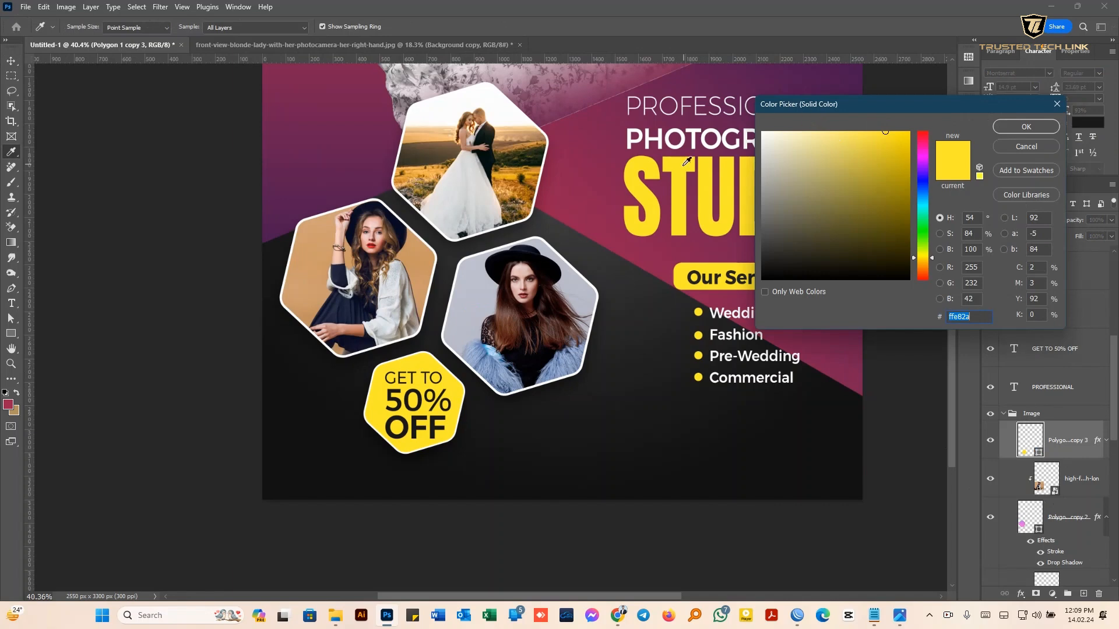
pyautogui.click(686, 162)
pyautogui.click(508, 227)
pyautogui.click(1026, 127)
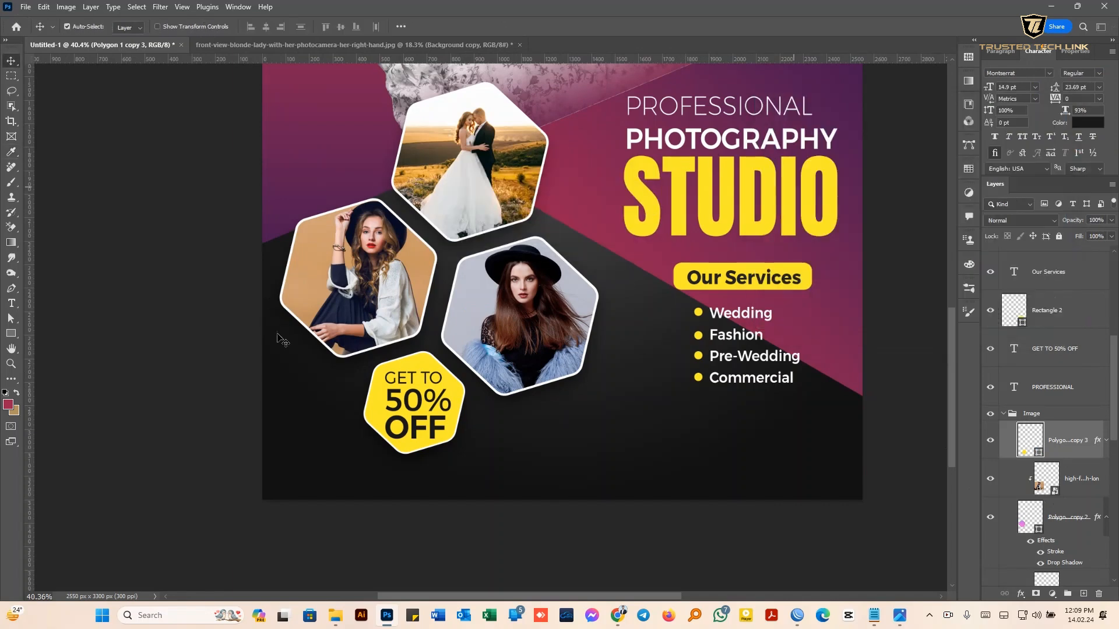
# Place the telephone icon image, scale it down to 8.64%, and position it below the offer hexagon
pyautogui.scroll(-2, 415, 393)
pyautogui.click(26, 8)
pyautogui.click(53, 266)
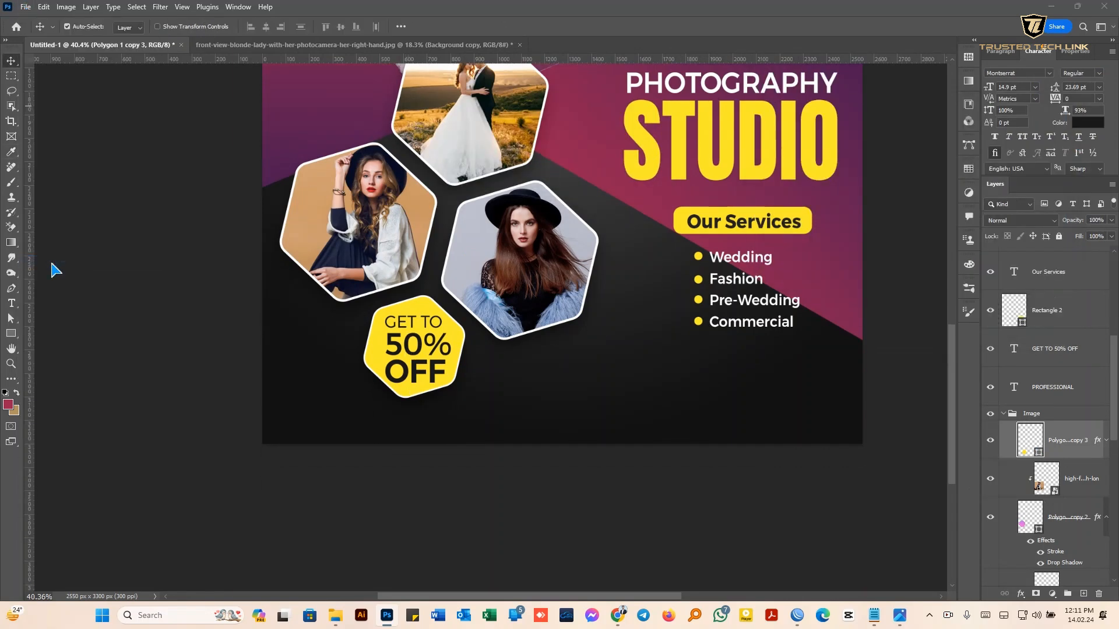
pyautogui.click(71, 204)
pyautogui.doubleClick(71, 204)
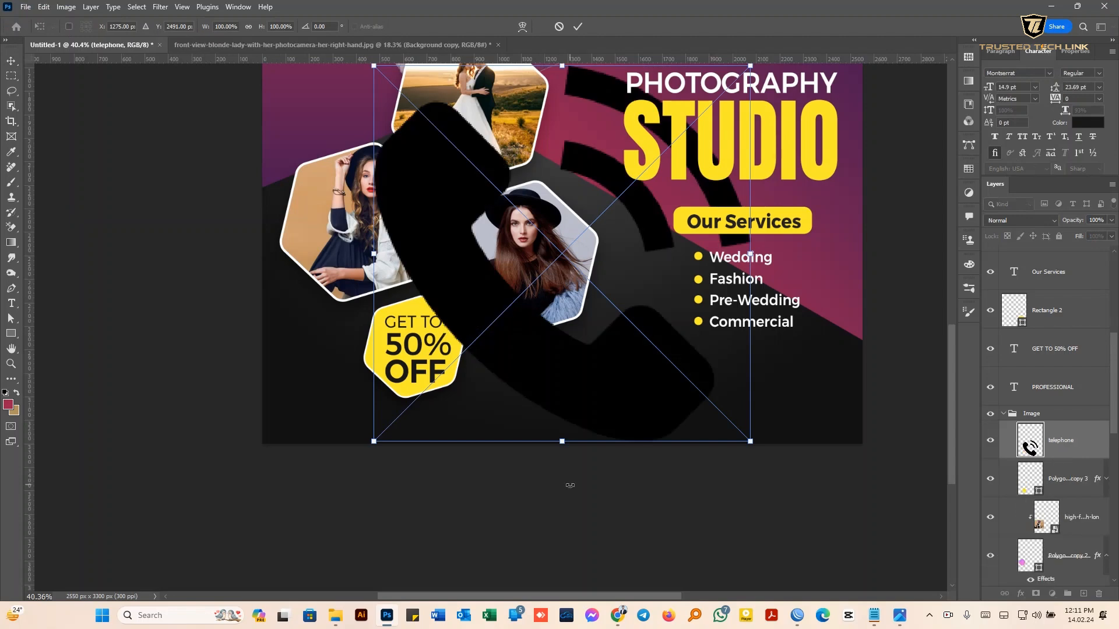
pyautogui.moveTo(561, 65); pyautogui.dragTo(563, 237)
pyautogui.moveTo(557, 272); pyautogui.dragTo(374, 430)
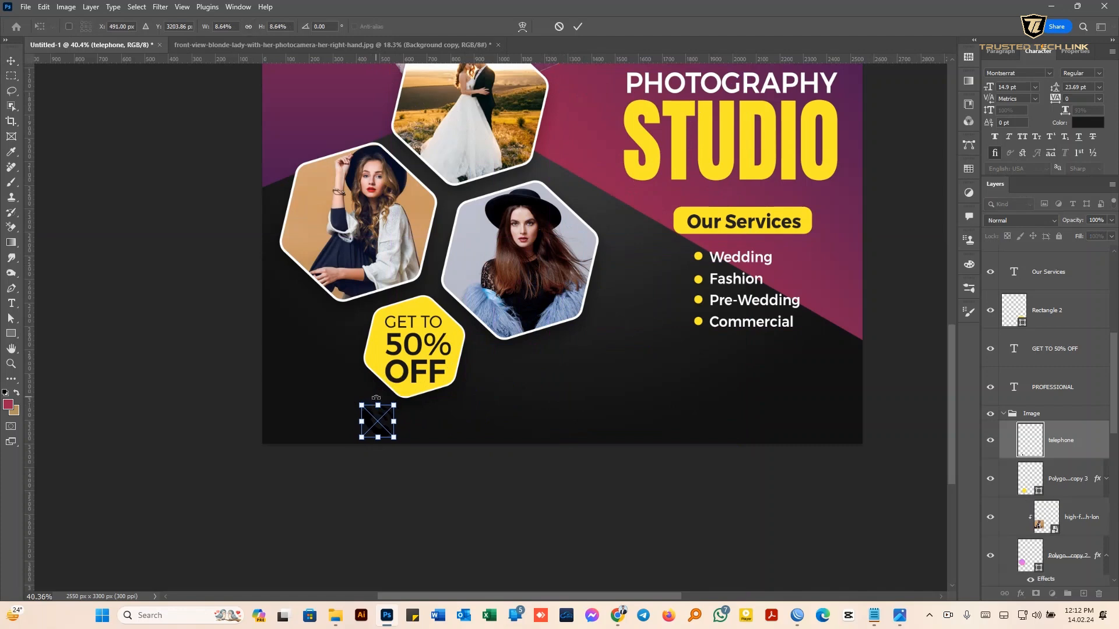
pyautogui.press('Return')
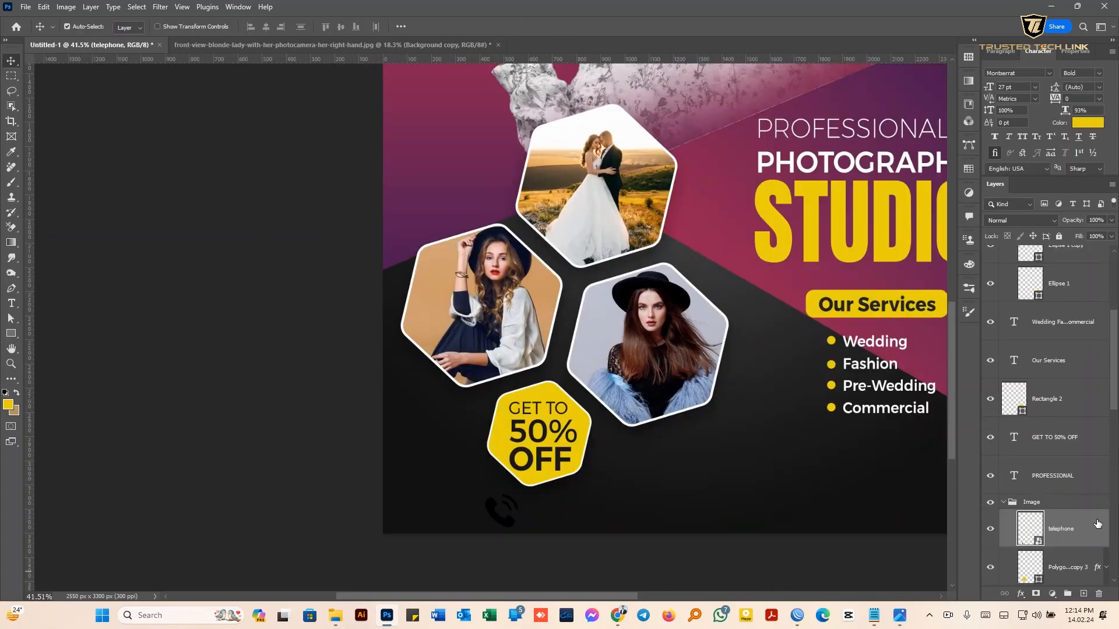
# Open the blending options for the telephone icon's layer
pyautogui.rightClick(1048, 529)
pyautogui.press('Escape')
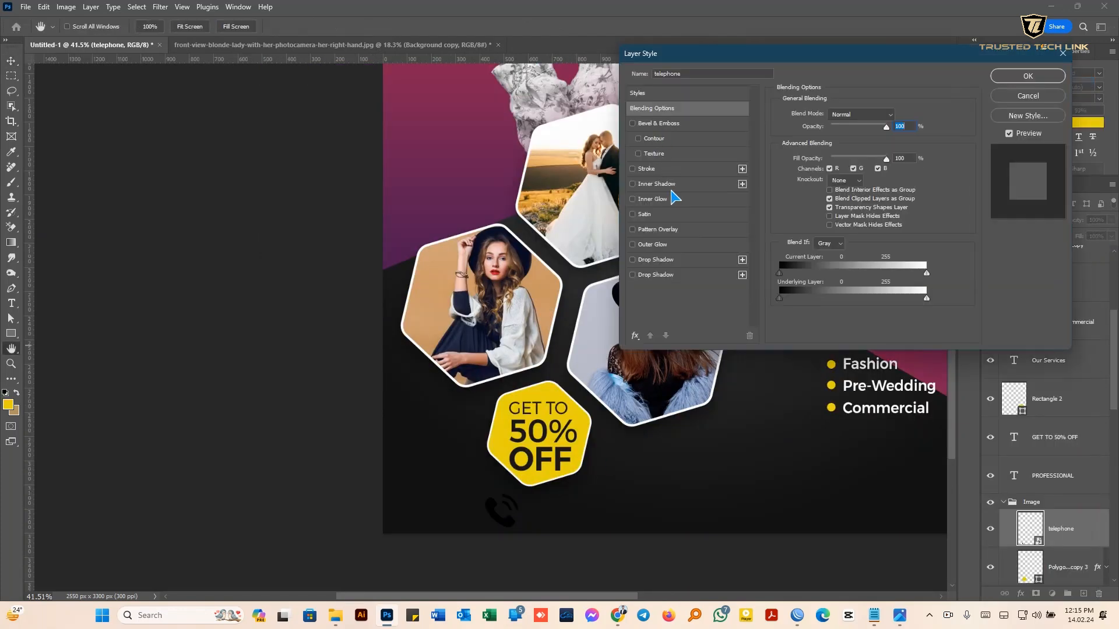
# Add text in Montserrat beside the telephone icon, pasting WAITING FOR YOU! and the contact phone number
pyautogui.press('t')
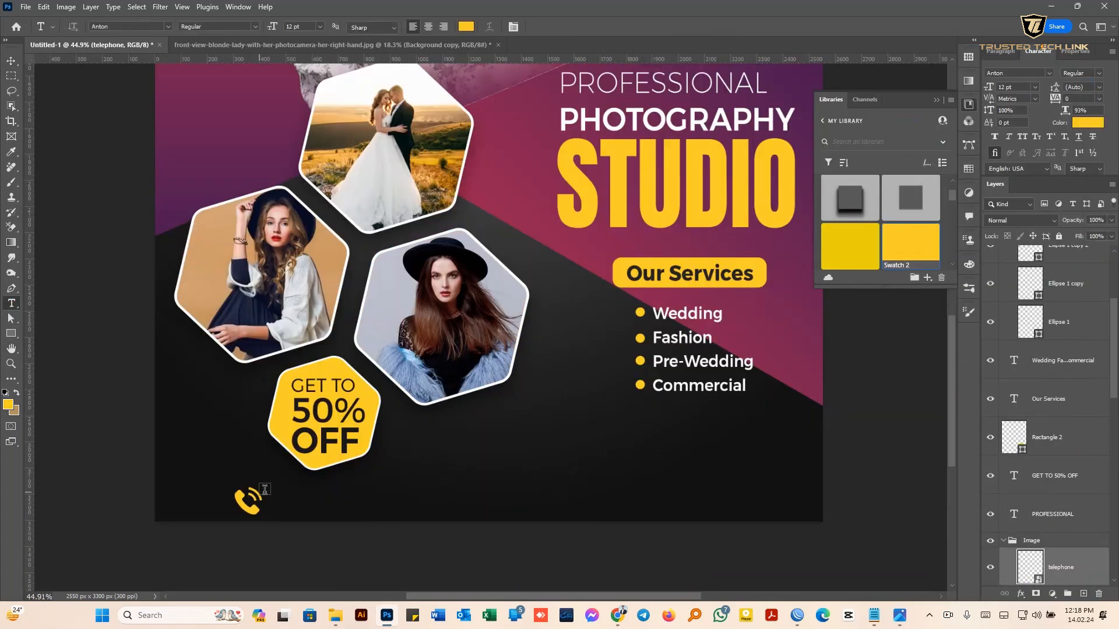
pyautogui.click(271, 489)
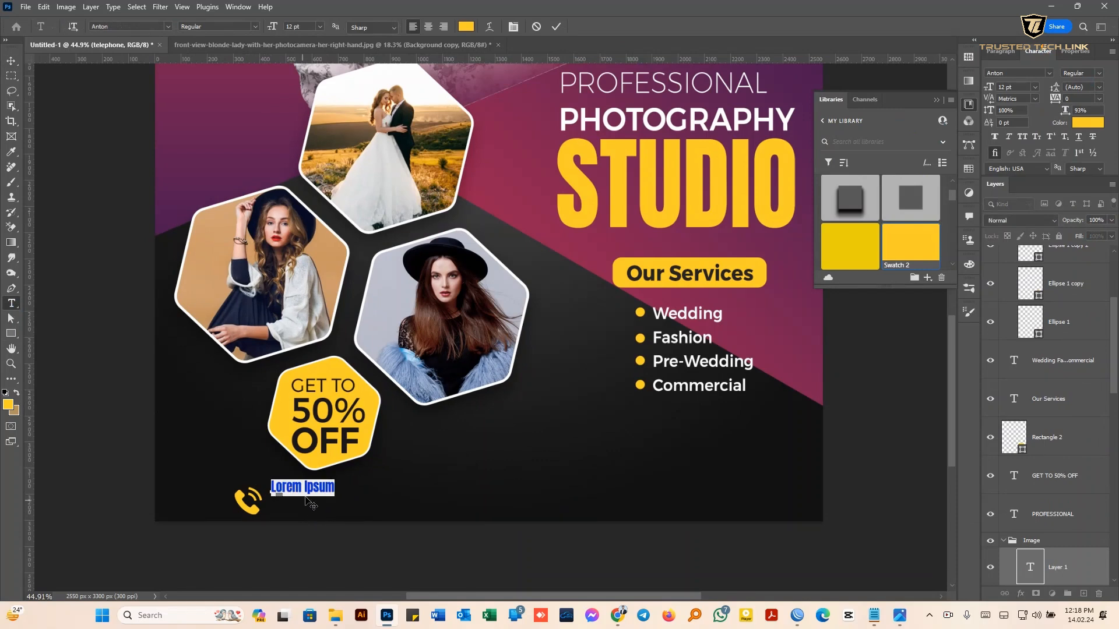
pyautogui.click(1040, 74)
pyautogui.click(910, 123)
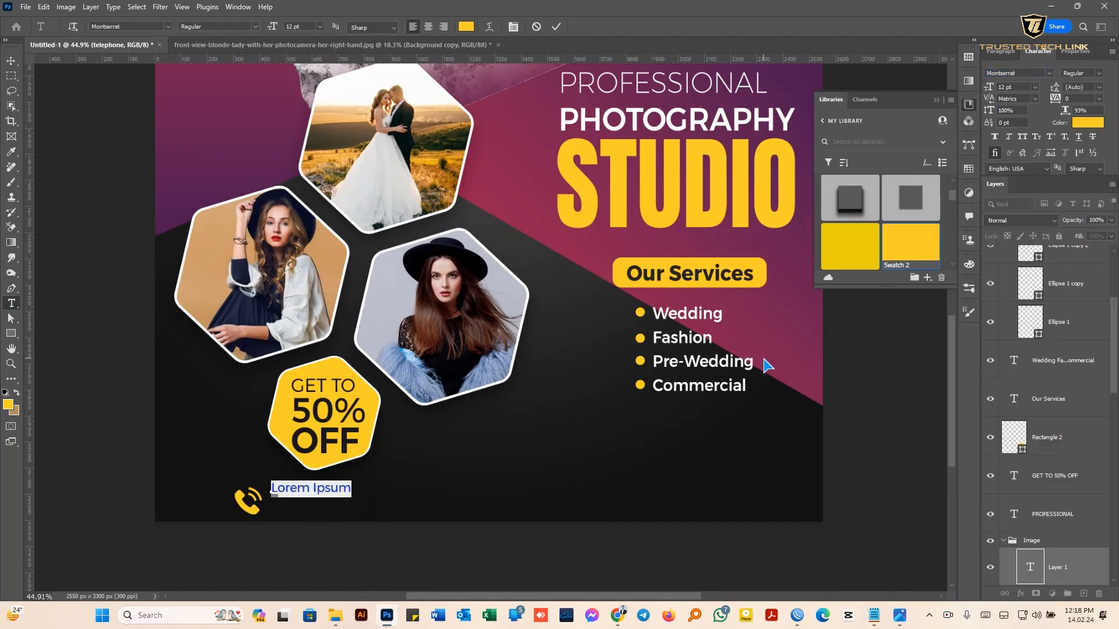
pyautogui.hotkey('ctrl', 'v')
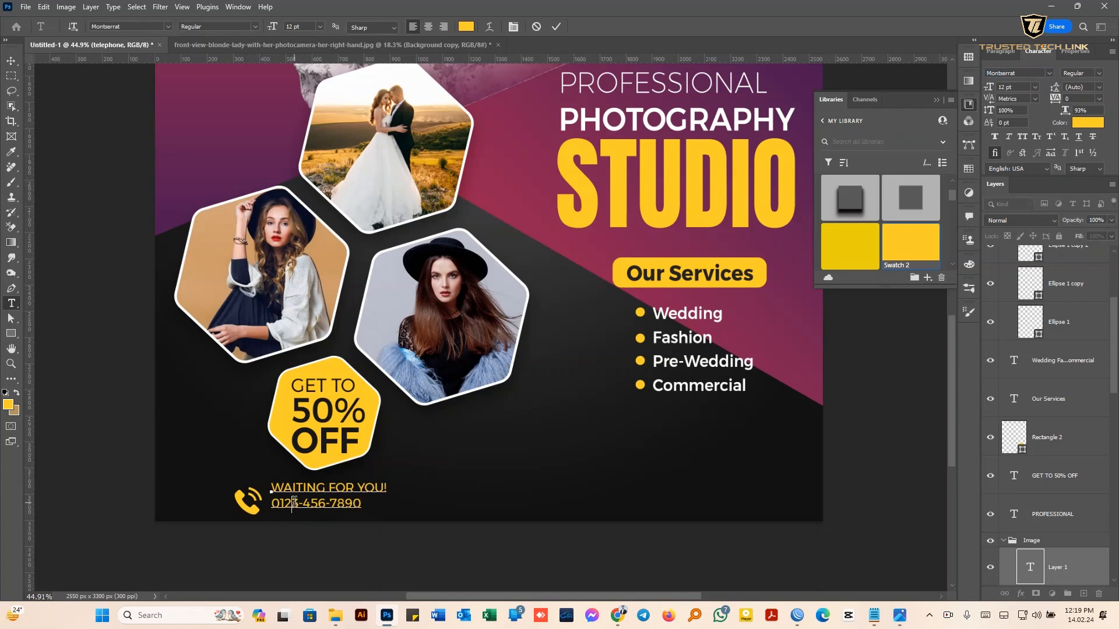
# Format the phone number line at 23 pt in Montserrat Bold
pyautogui.tripleClick(294, 502)
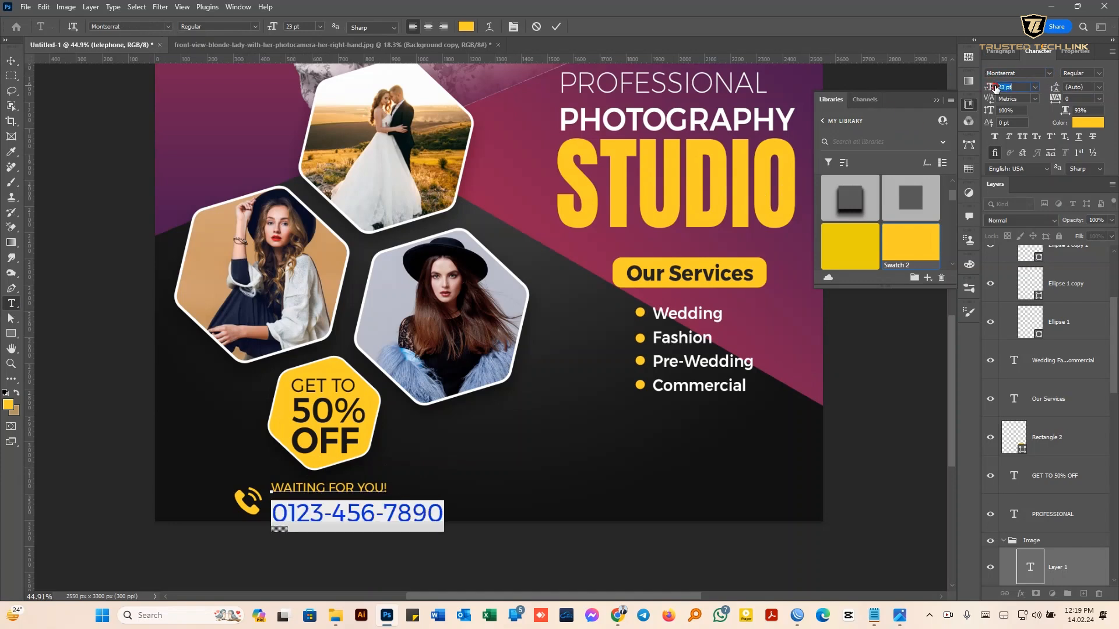
pyautogui.tripleClick(332, 510)
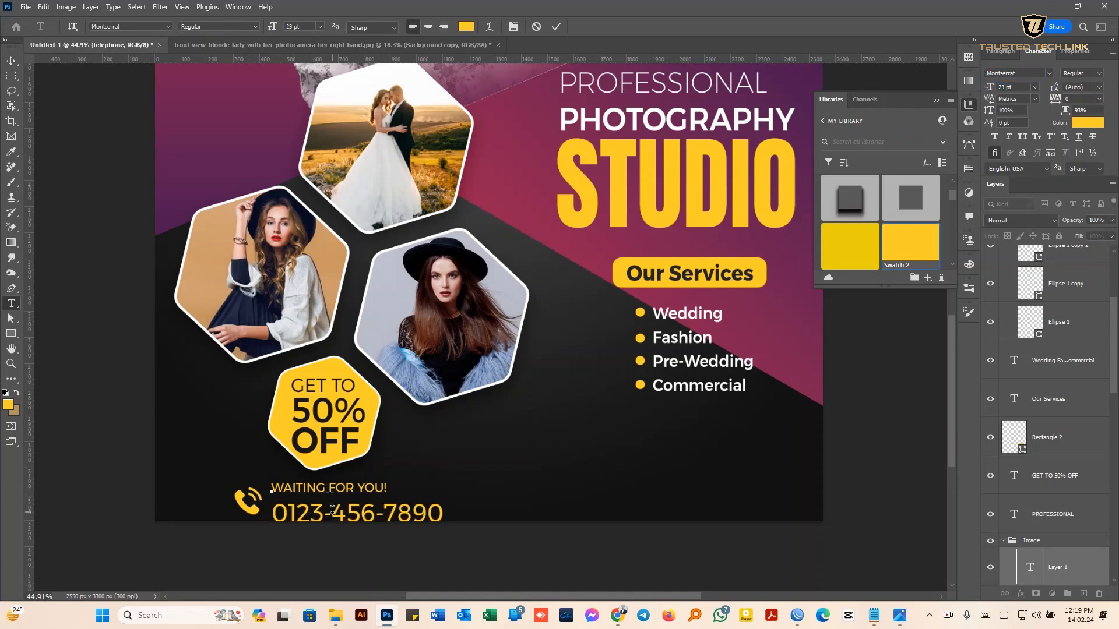
pyautogui.click(1101, 74)
pyautogui.click(1066, 199)
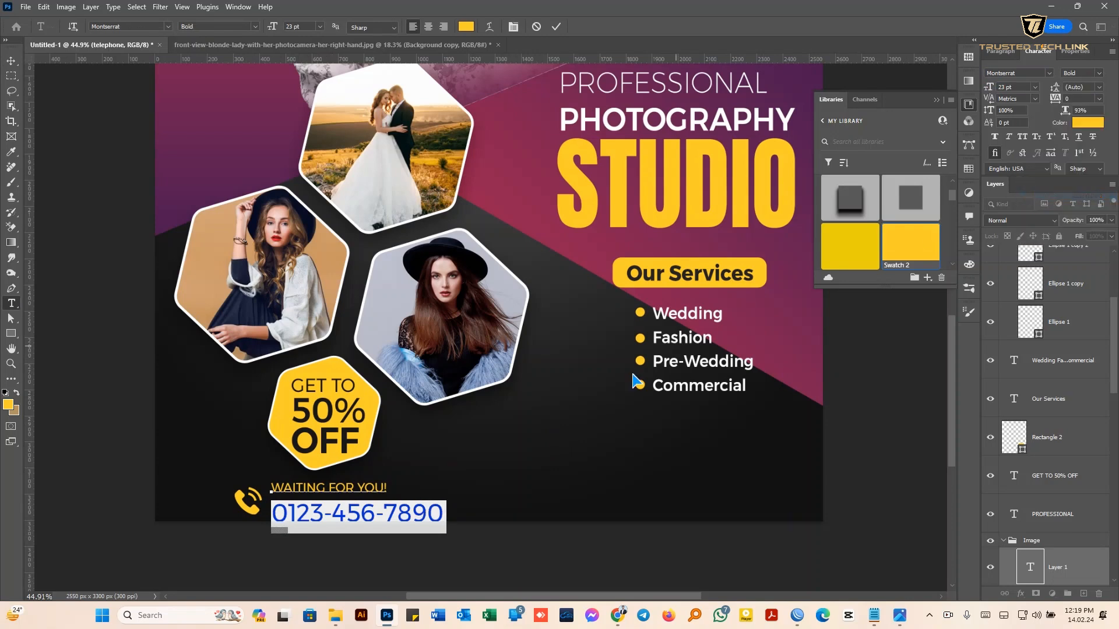
# Set the WAITING FOR YOU! line to Light and the contact text's leading to 21 pt
pyautogui.tripleClick(344, 490)
pyautogui.click(1097, 74)
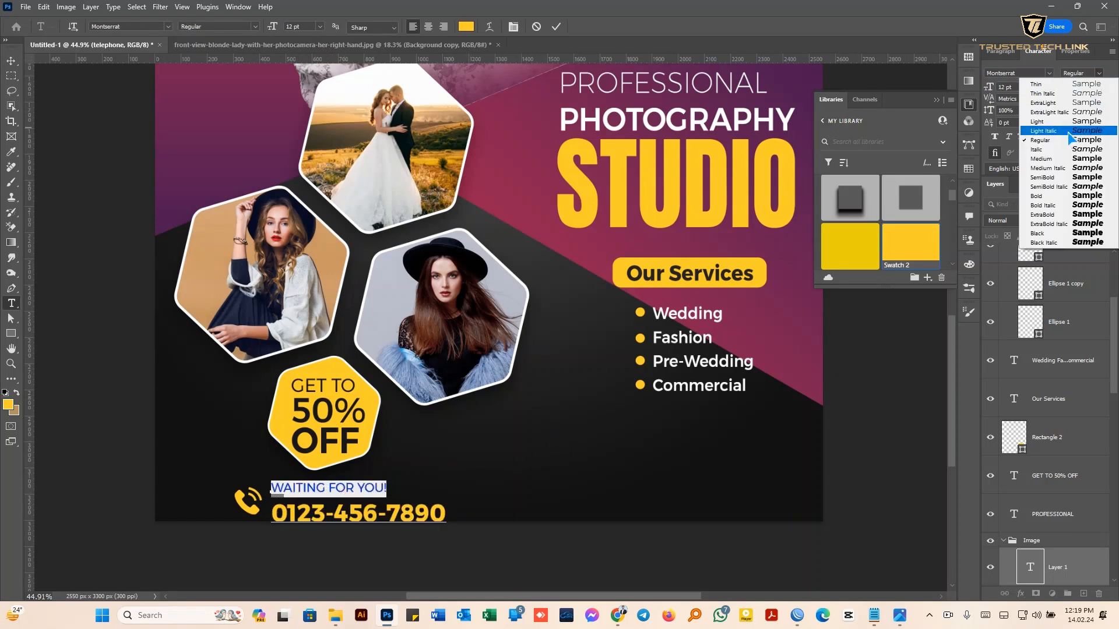
pyautogui.click(1066, 119)
pyautogui.click(557, 26)
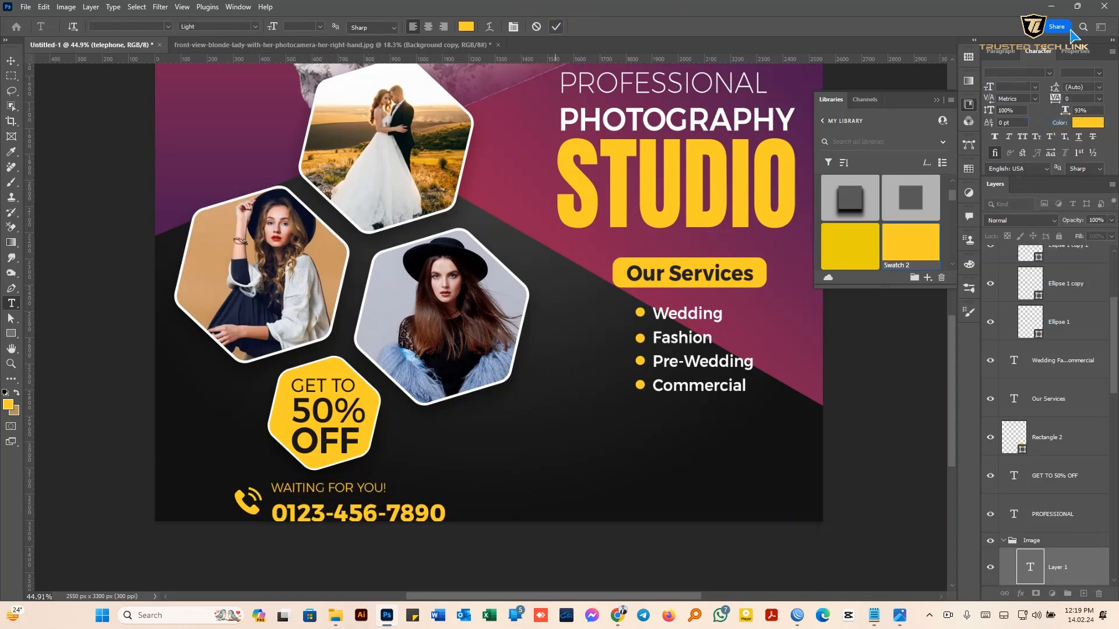
pyautogui.moveTo(1059, 87); pyautogui.dragTo(1058, 86)
pyautogui.click(1088, 123)
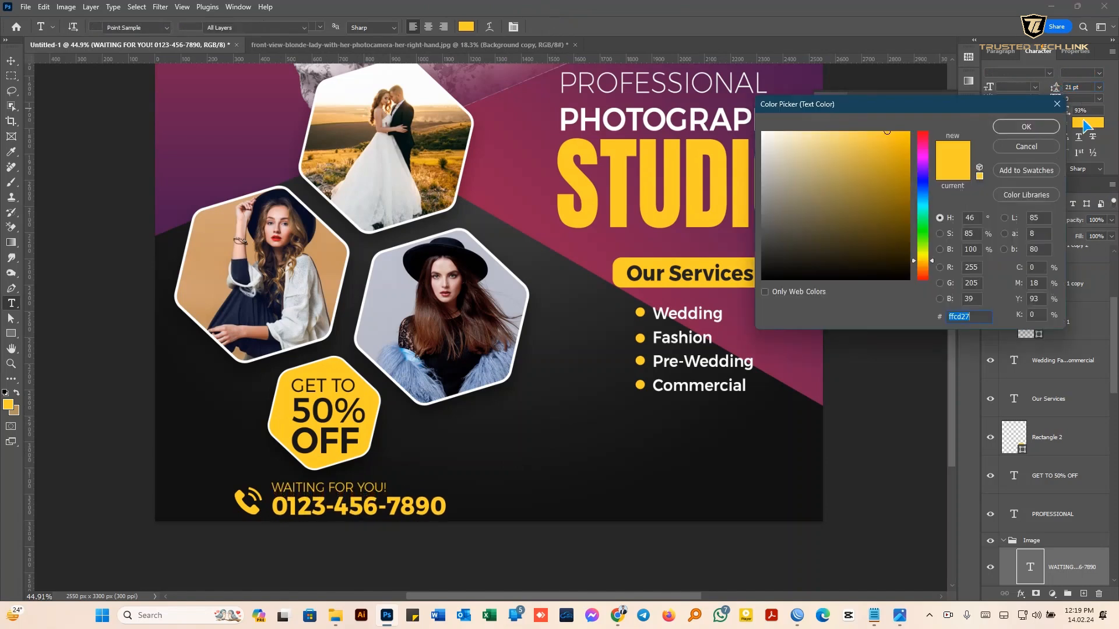
pyautogui.click(1004, 134)
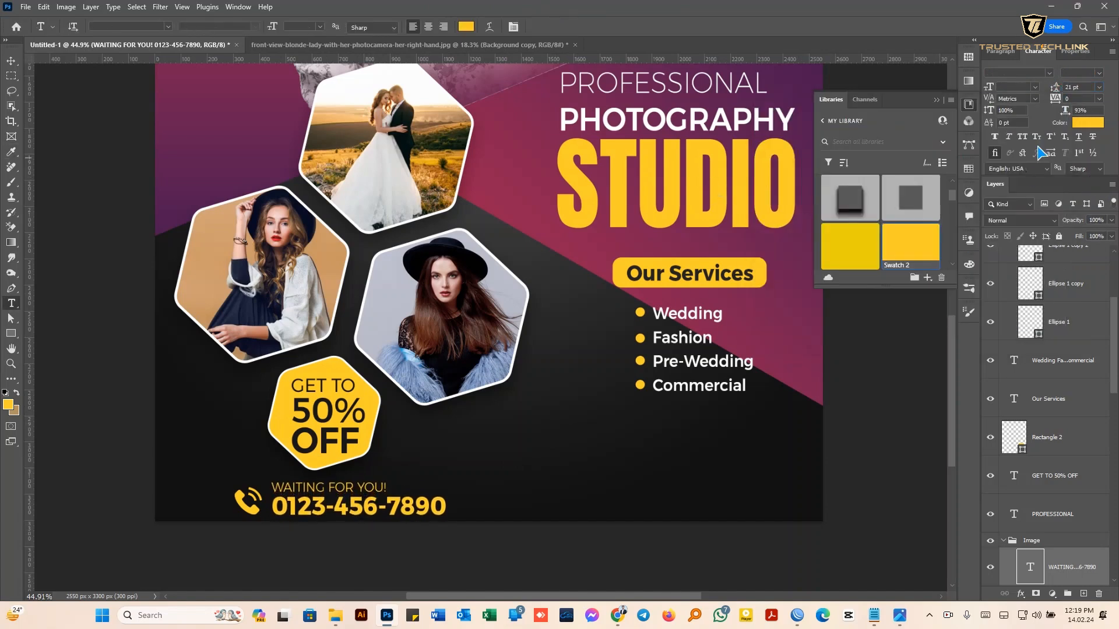
# Recolour only the phone number line white
pyautogui.press('v')
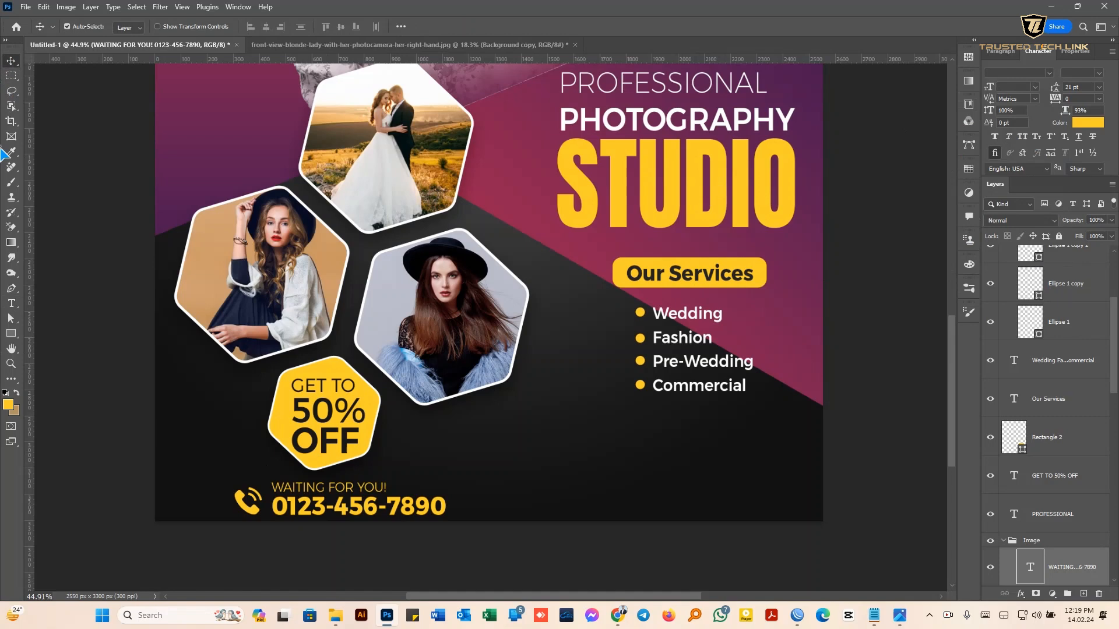
pyautogui.doubleClick(373, 504)
pyautogui.moveTo(272, 506); pyautogui.dragTo(447, 507)
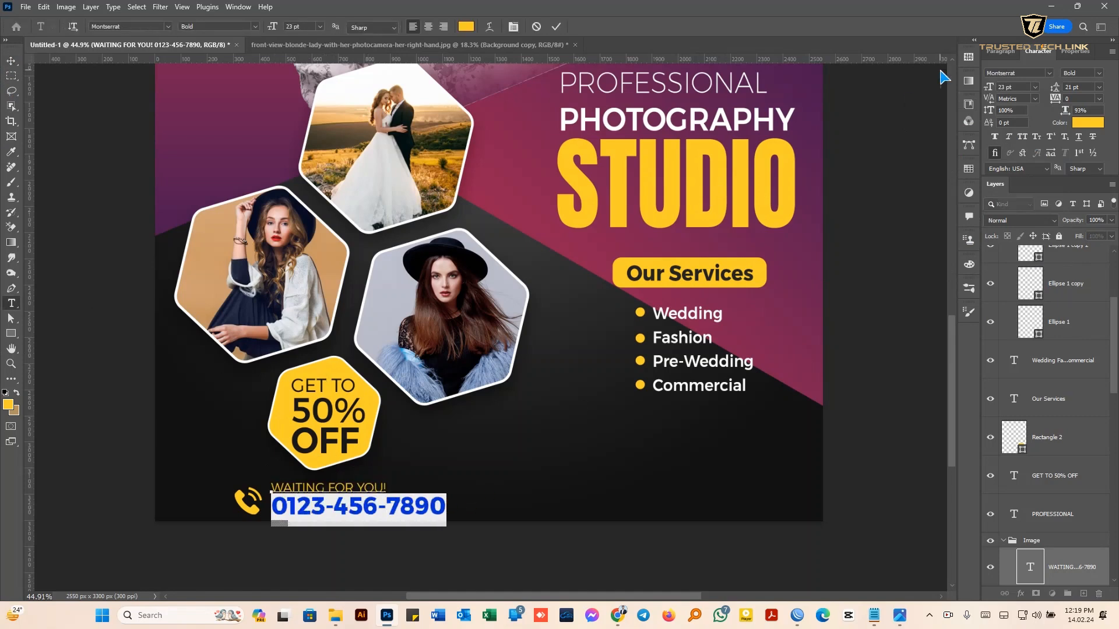
pyautogui.click(1087, 122)
pyautogui.click(757, 120)
pyautogui.click(1019, 126)
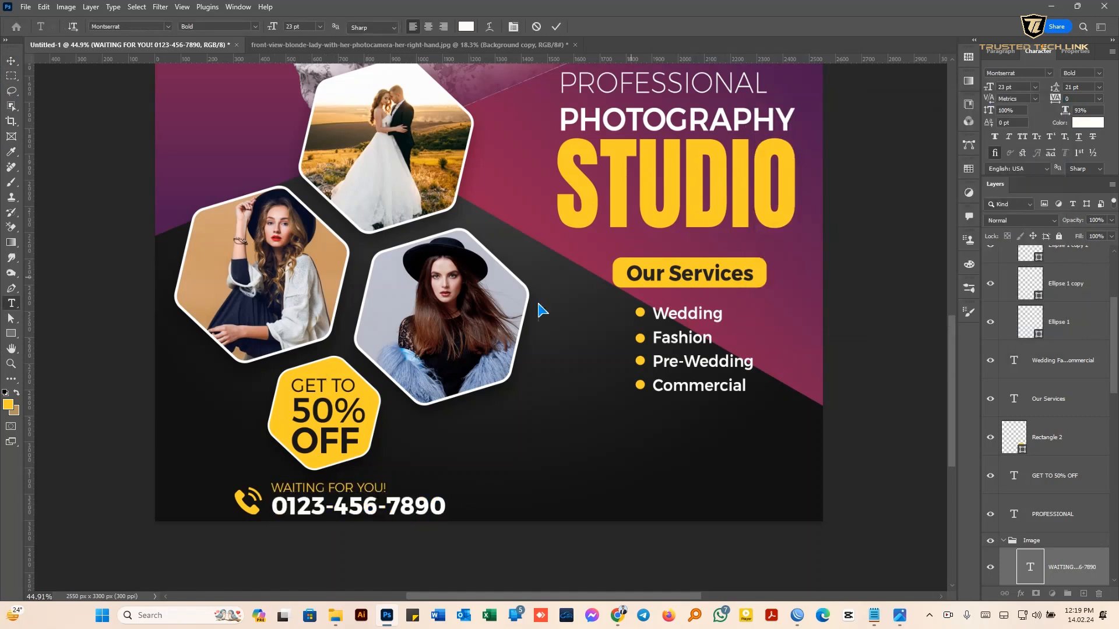
pyautogui.click(11, 61)
# Scale the telephone icon and its text together to about 88% and move them slightly up from the flyer's bottom edge
pyautogui.scroll(3, 360, 476)
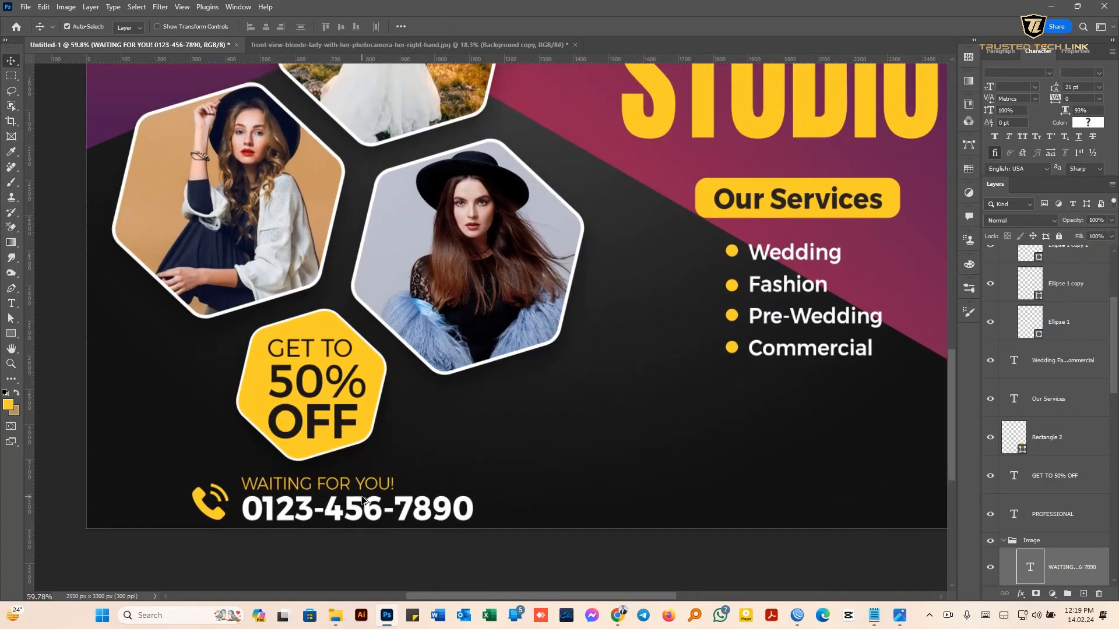
pyautogui.moveTo(186, 499); pyautogui.dragTo(195, 499)
pyautogui.keyDown('shift'); pyautogui.click(256, 510); pyautogui.keyUp('shift')
pyautogui.hotkey('ctrl', 't')
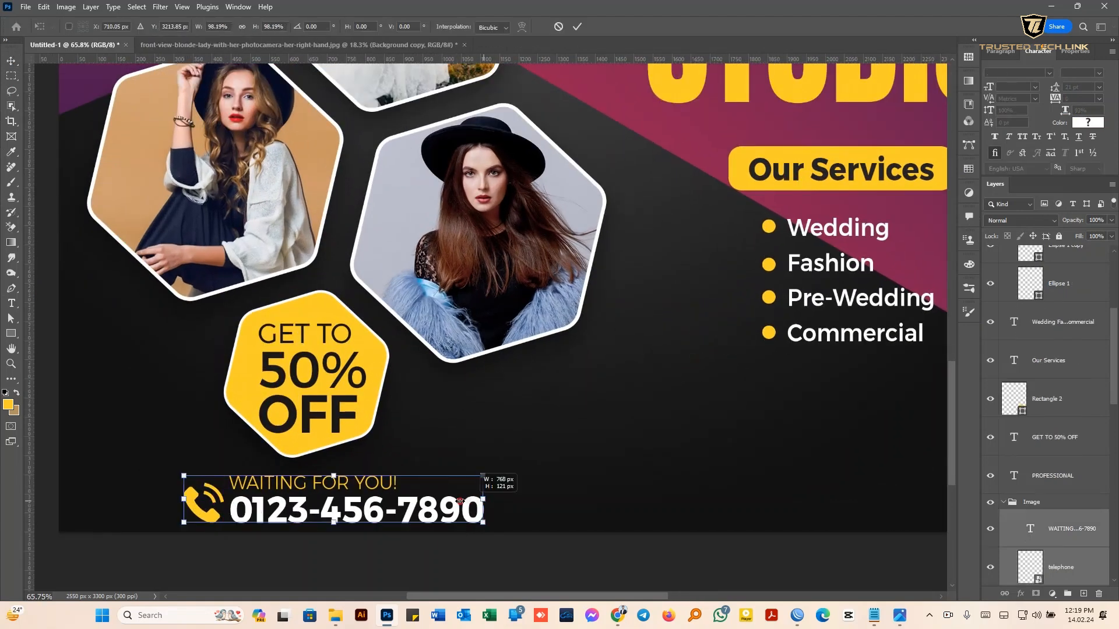
pyautogui.moveTo(483, 499); pyautogui.dragTo(447, 499)
pyautogui.moveTo(343, 500); pyautogui.dragTo(345, 492)
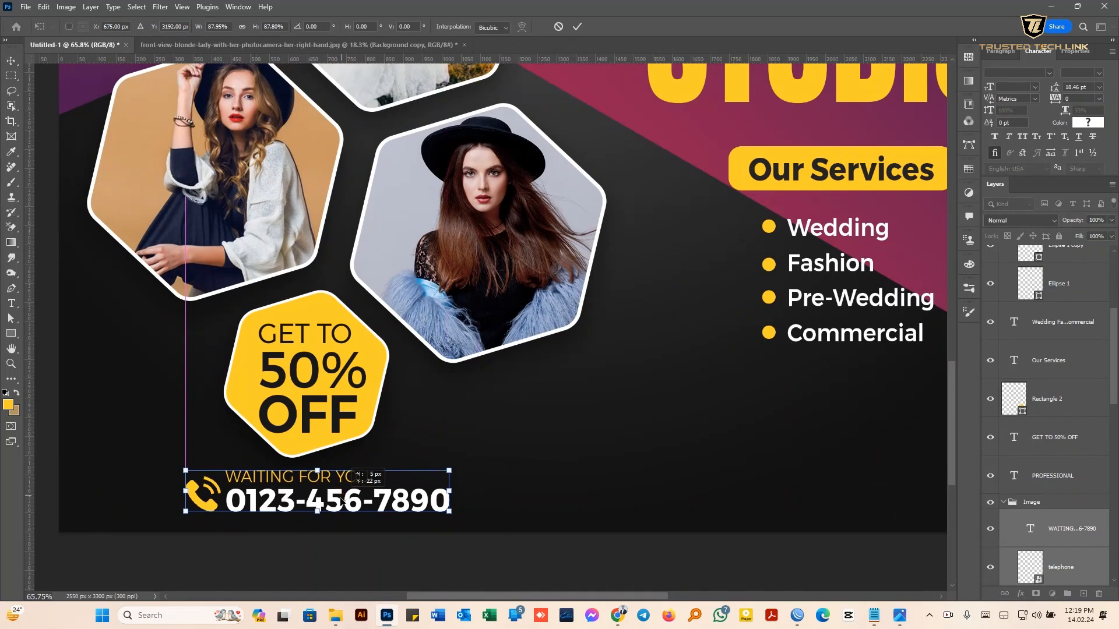
pyautogui.press('Return')
# Place the 001-pin image, scale it down, and position it below the photo of the woman in the black hat
pyautogui.scroll(-3, 500, 507)
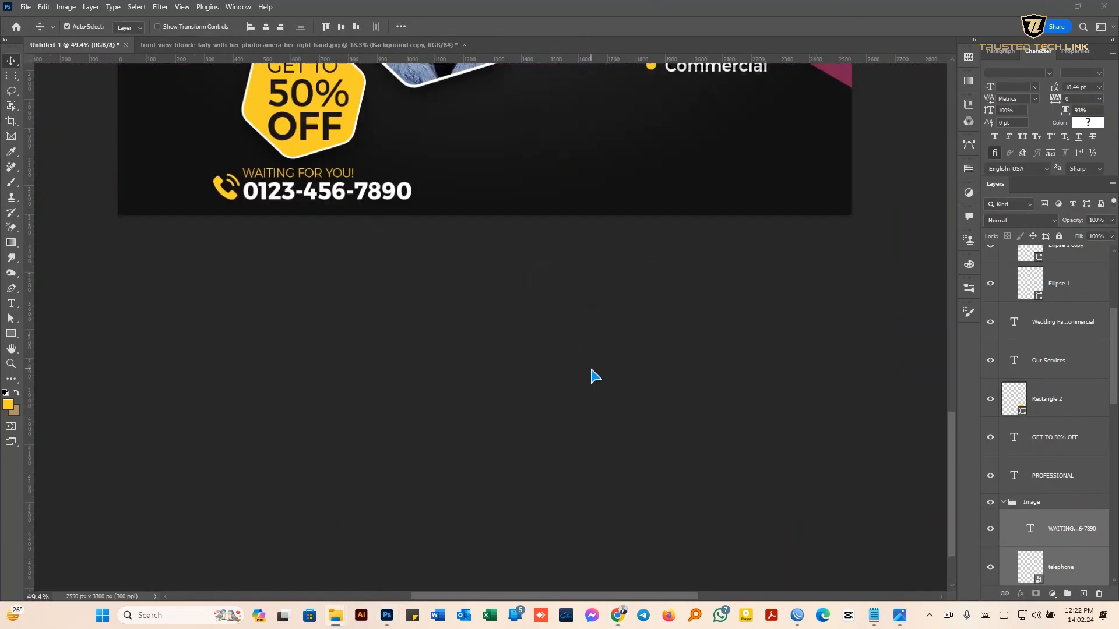
pyautogui.scroll(1, 595, 374)
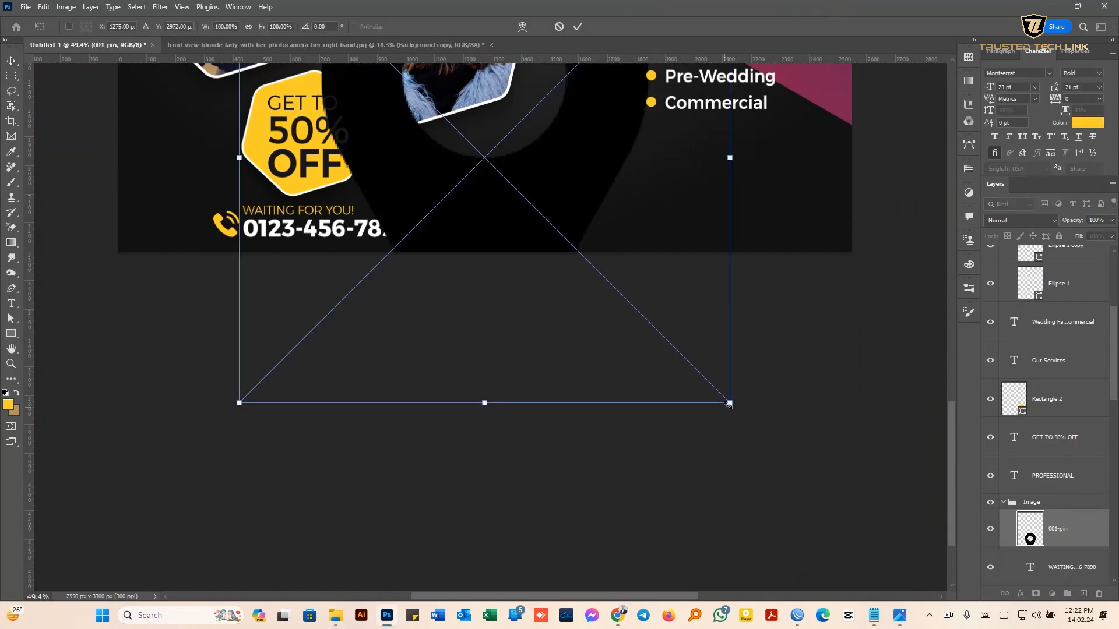
pyautogui.moveTo(729, 404); pyautogui.dragTo(533, 240)
pyautogui.moveTo(434, 132); pyautogui.dragTo(610, 300)
pyautogui.moveTo(741, 414); pyautogui.dragTo(582, 99)
pyautogui.click(577, 26)
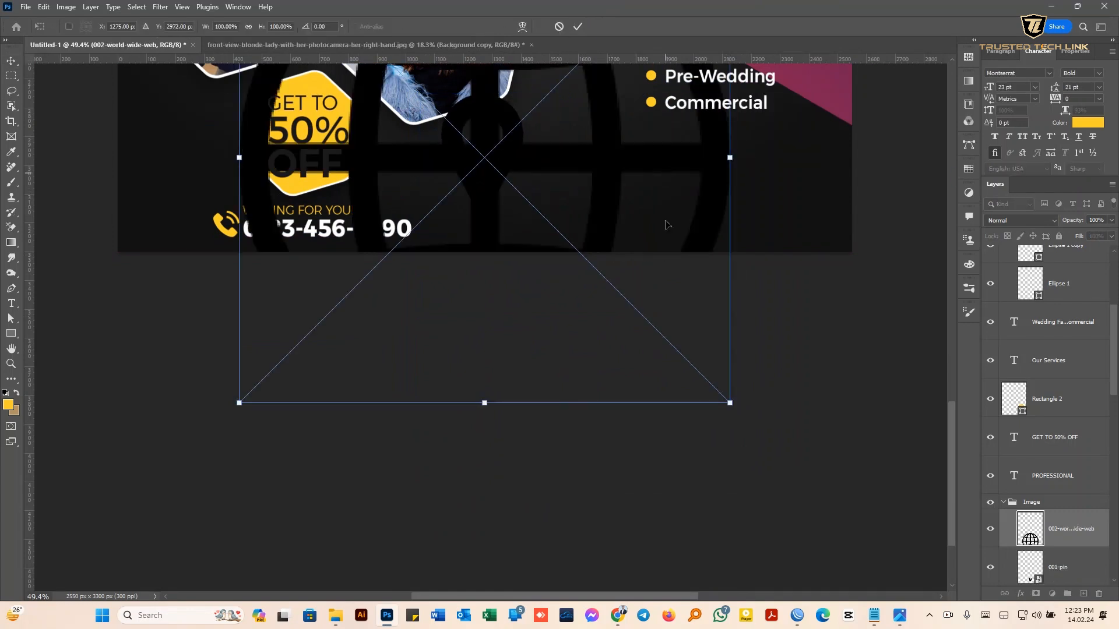
# Scale the placed 002-world-wide-web icon to 10.49% and position it near the flyer's bottom edge
pyautogui.scroll(1, 670, 280)
pyautogui.scroll(1, 677, 342)
pyautogui.moveTo(733, 507); pyautogui.dragTo(617, 324)
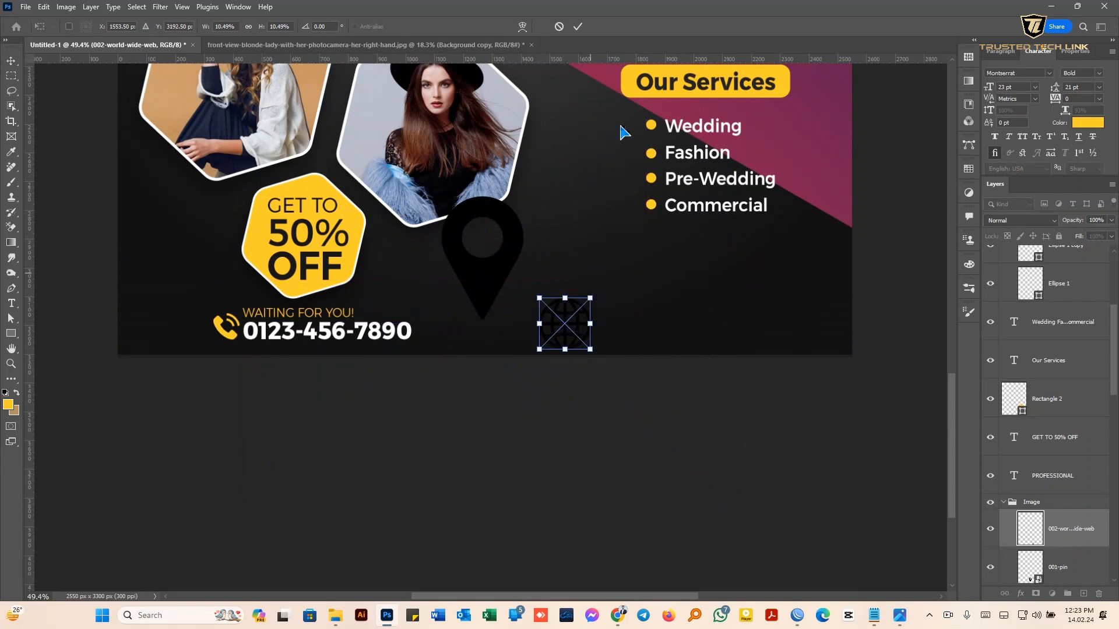
pyautogui.click(577, 27)
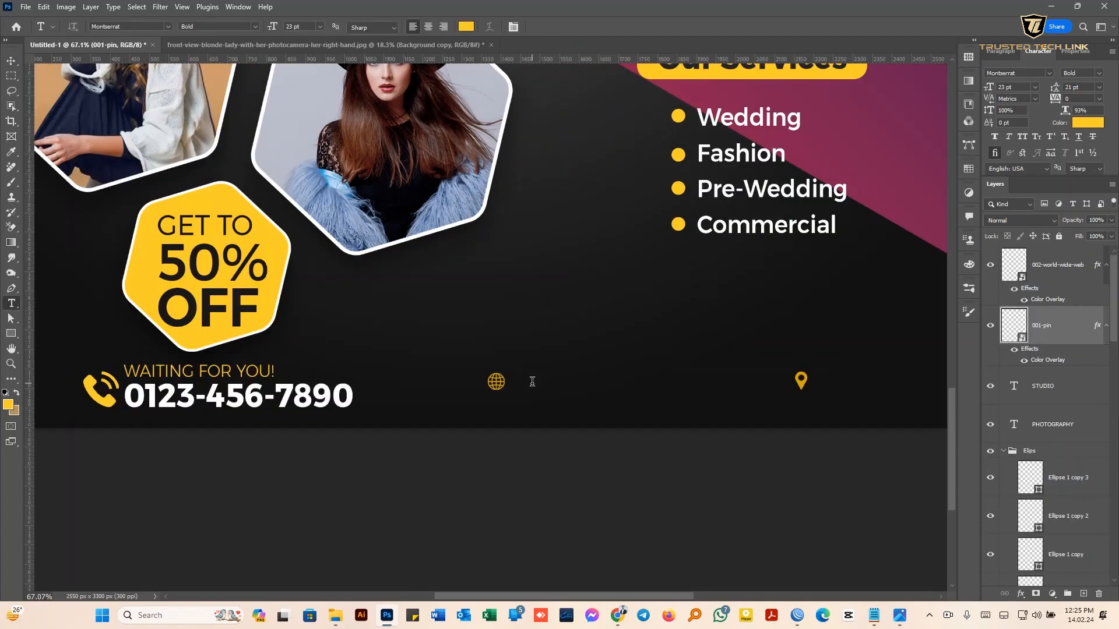
pyautogui.click(532, 381)
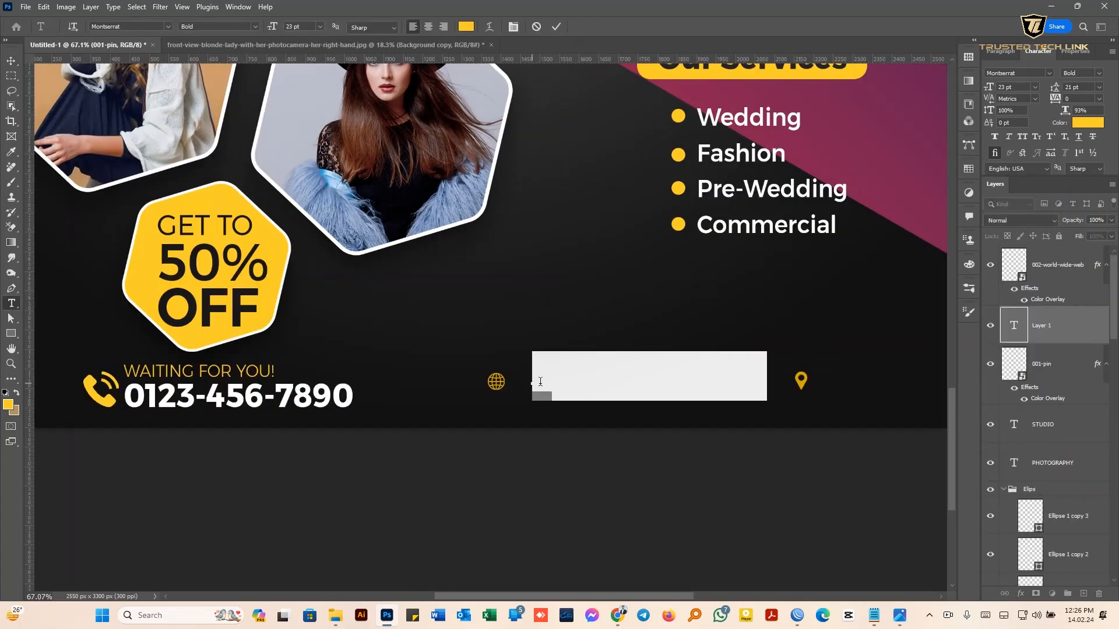
pyautogui.click(1098, 73)
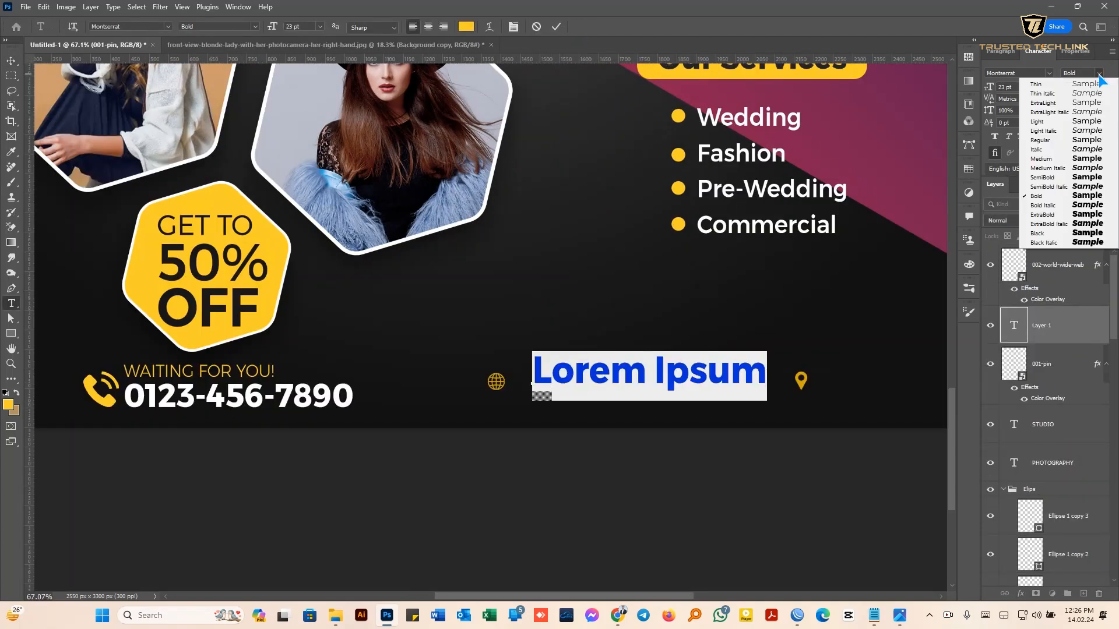
pyautogui.click(1040, 139)
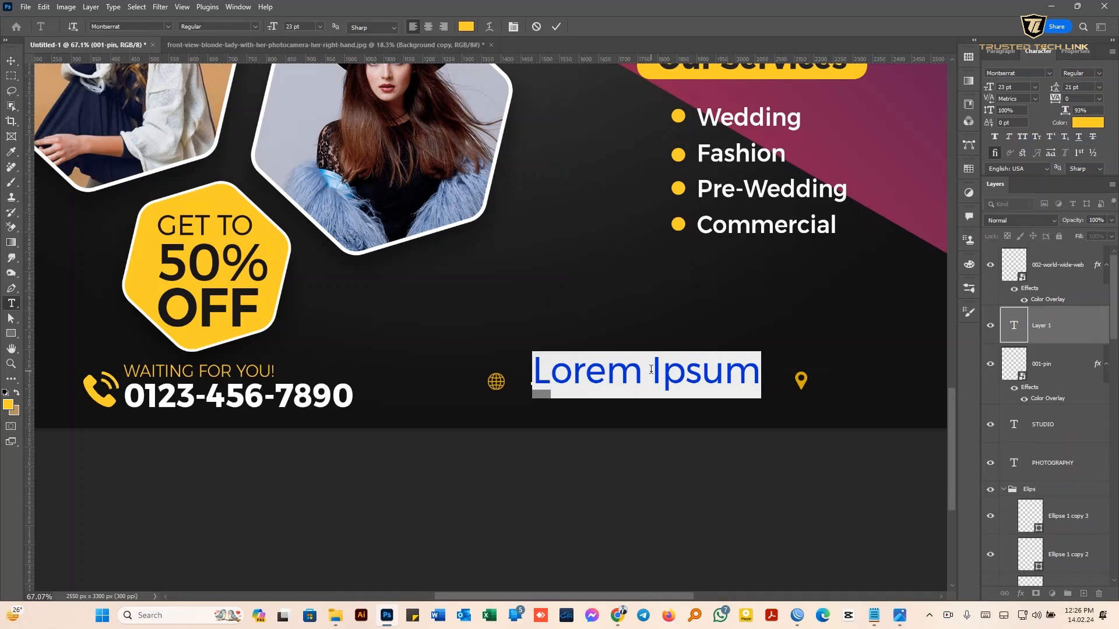
pyautogui.moveTo(990, 89); pyautogui.dragTo(981, 91)
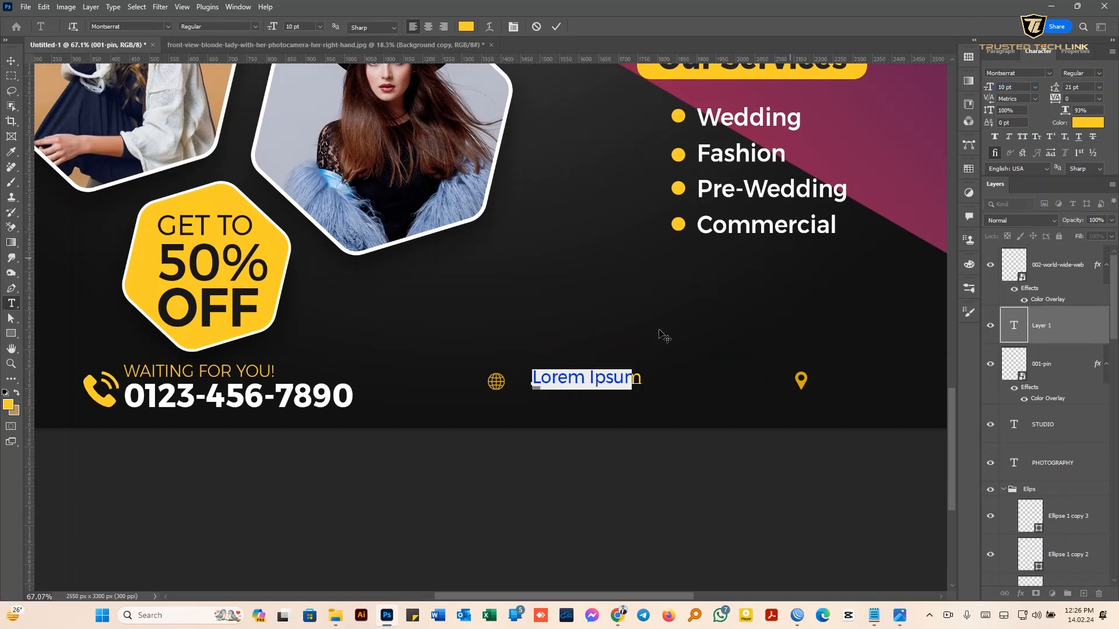
pyautogui.hotkey('ctrl', 'v')
pyautogui.click(556, 26)
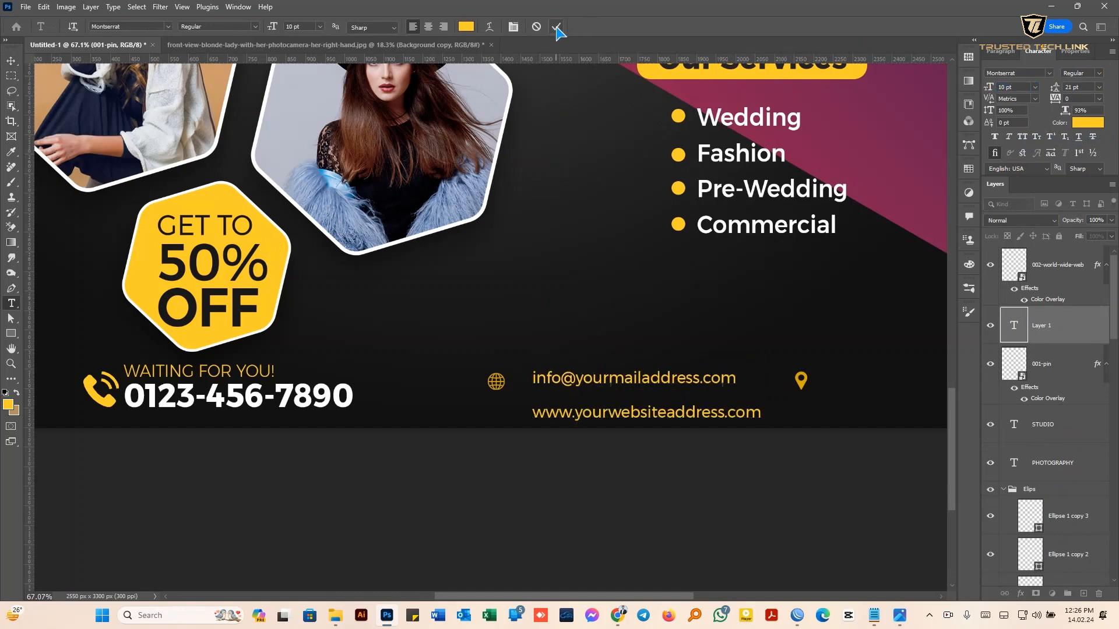
pyautogui.moveTo(1055, 87); pyautogui.dragTo(1046, 89)
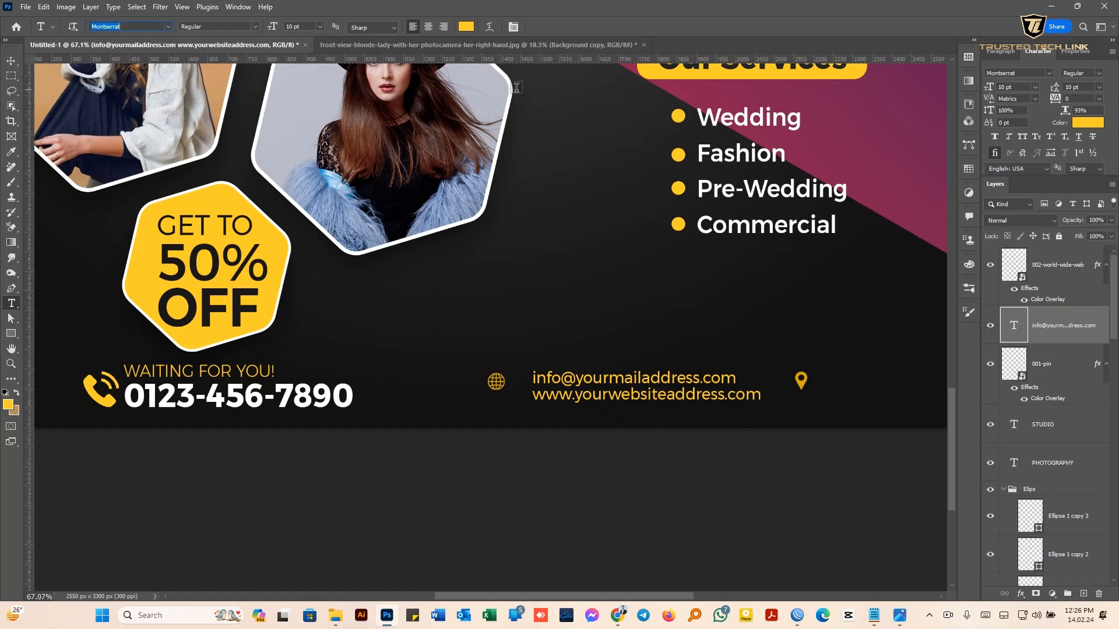
# Scale the e-mail and website text down to 8.85 pt and move it close to the globe icon
pyautogui.click(11, 60)
pyautogui.hotkey('ctrl', 't')
pyautogui.moveTo(762, 395); pyautogui.dragTo(735, 394)
pyautogui.moveTo(646, 391); pyautogui.dragTo(628, 388)
pyautogui.click(576, 26)
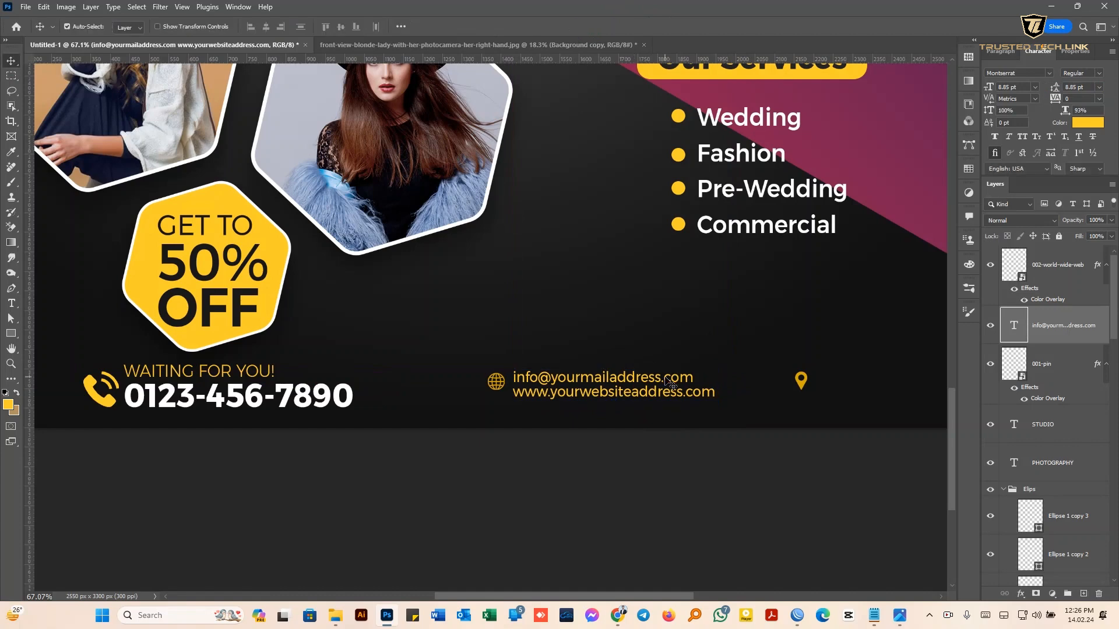
# Recolour the e-mail and website text white
pyautogui.click(1087, 123)
pyautogui.click(762, 133)
pyautogui.click(1018, 128)
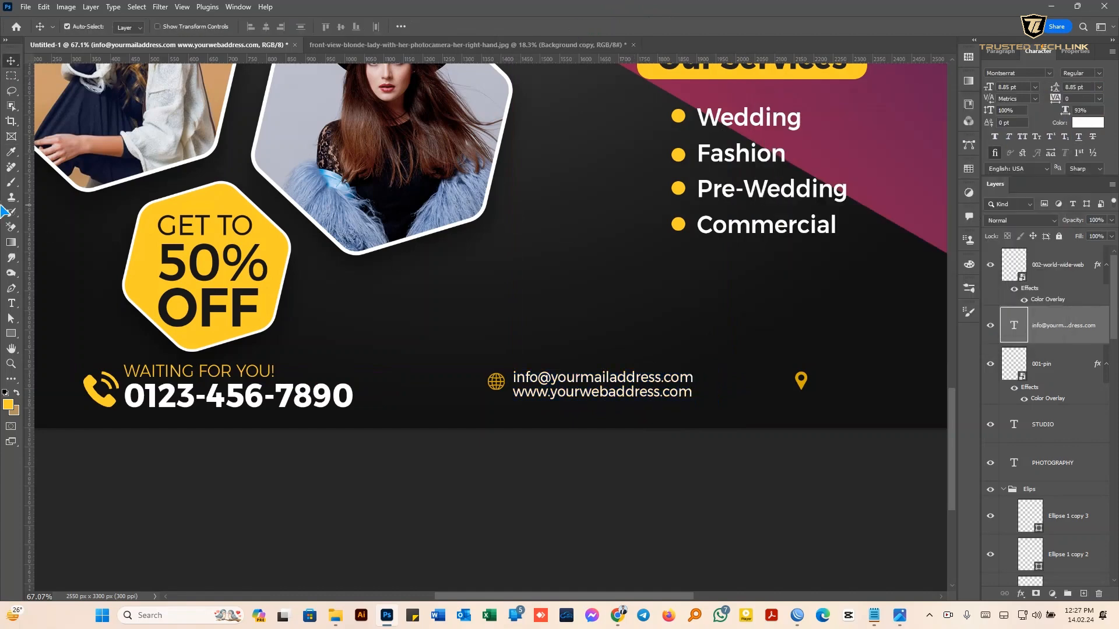
# Draw a circle about 58 px in diameter around the globe icon with the Ellipse tool
pyautogui.rightClick(11, 334)
pyautogui.click(46, 344)
pyautogui.moveTo(479, 366); pyautogui.dragTo(526, 393)
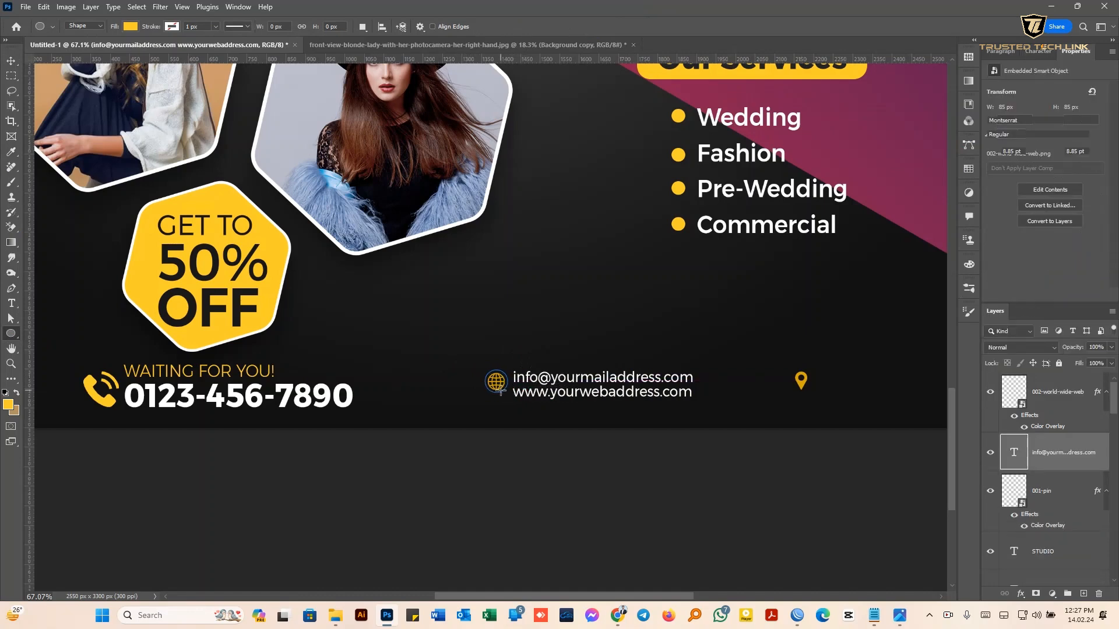
pyautogui.scroll(3, 855, 262)
# Remove the circle's fill and give it a yellow stroke 3 px wide
pyautogui.click(1024, 173)
pyautogui.click(963, 212)
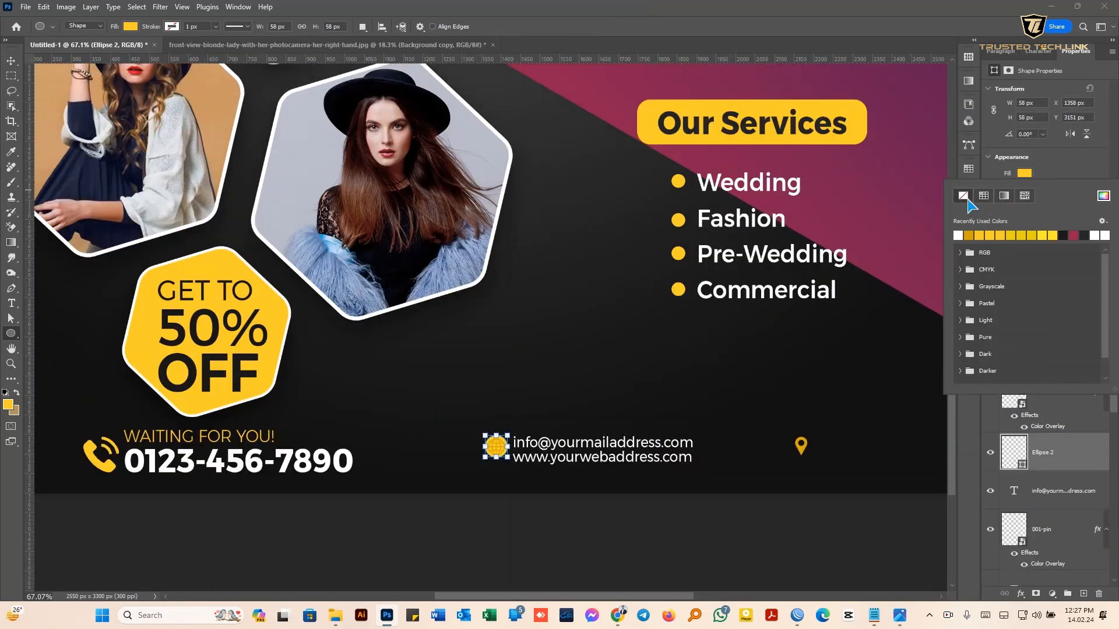
pyautogui.click(1022, 191)
pyautogui.click(968, 251)
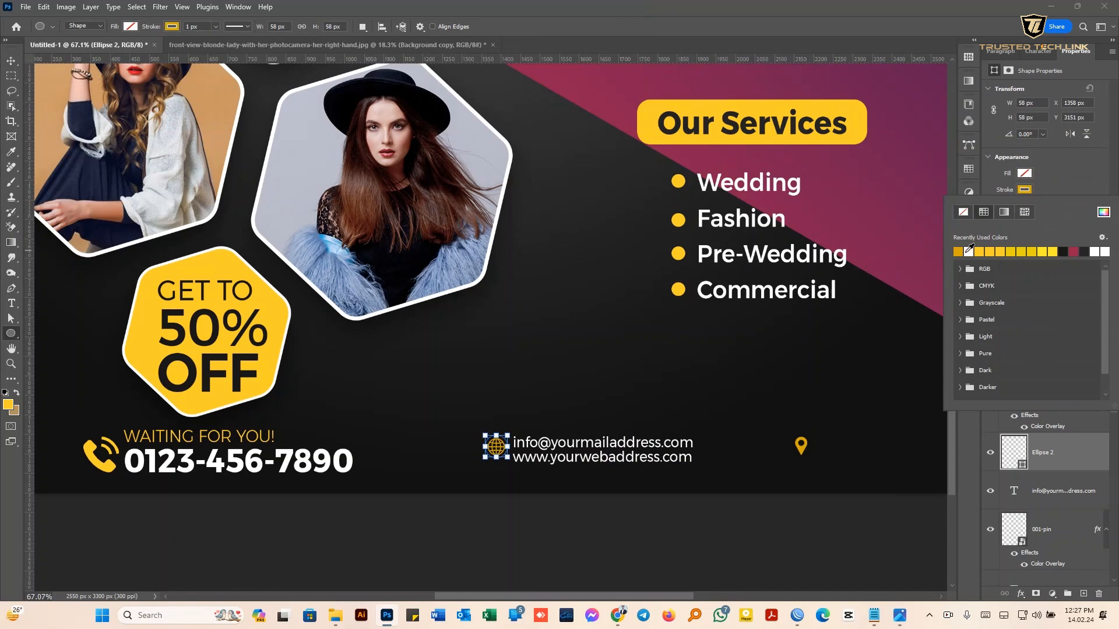
pyautogui.click(1070, 170)
pyautogui.hotkey('ctrl', 'a')
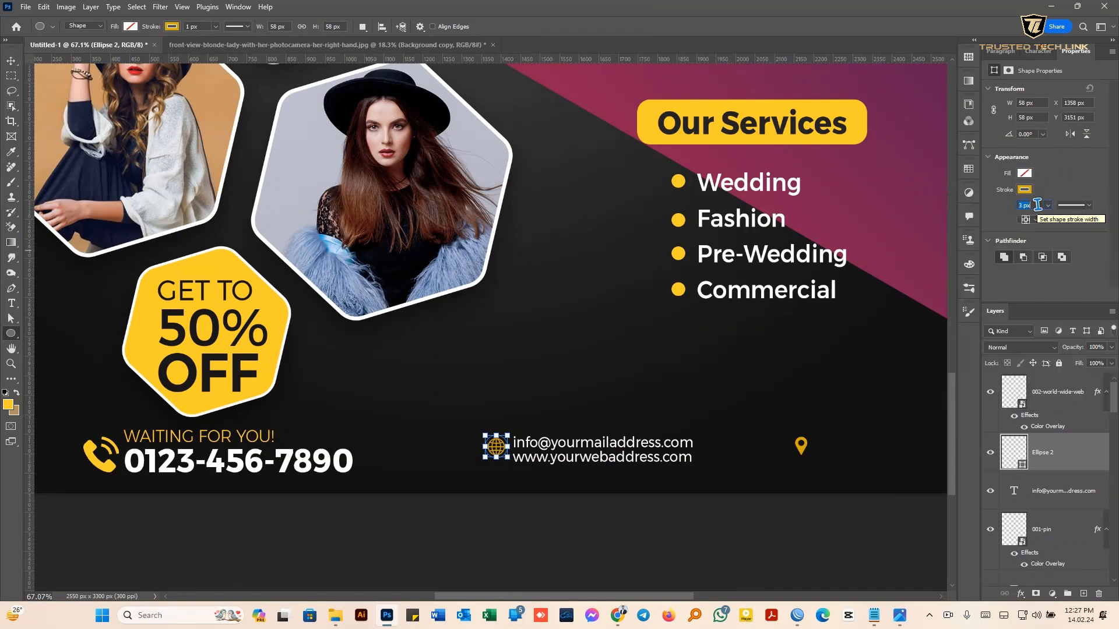
pyautogui.write('3')
pyautogui.press('Return')
pyautogui.hotkey('ctrl', 't')
pyautogui.scroll(4, 506, 453)
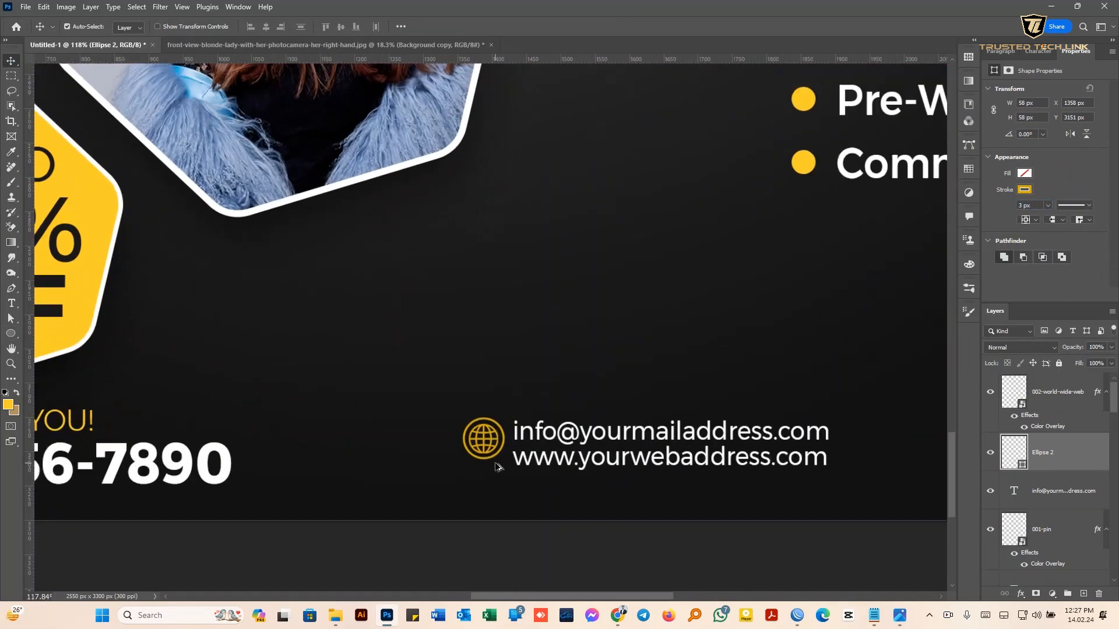
# Set the circle's stroke to 1 px and resize the circle around the globe icon to about 59 px in diameter
pyautogui.moveTo(505, 453); pyautogui.dragTo(511, 461)
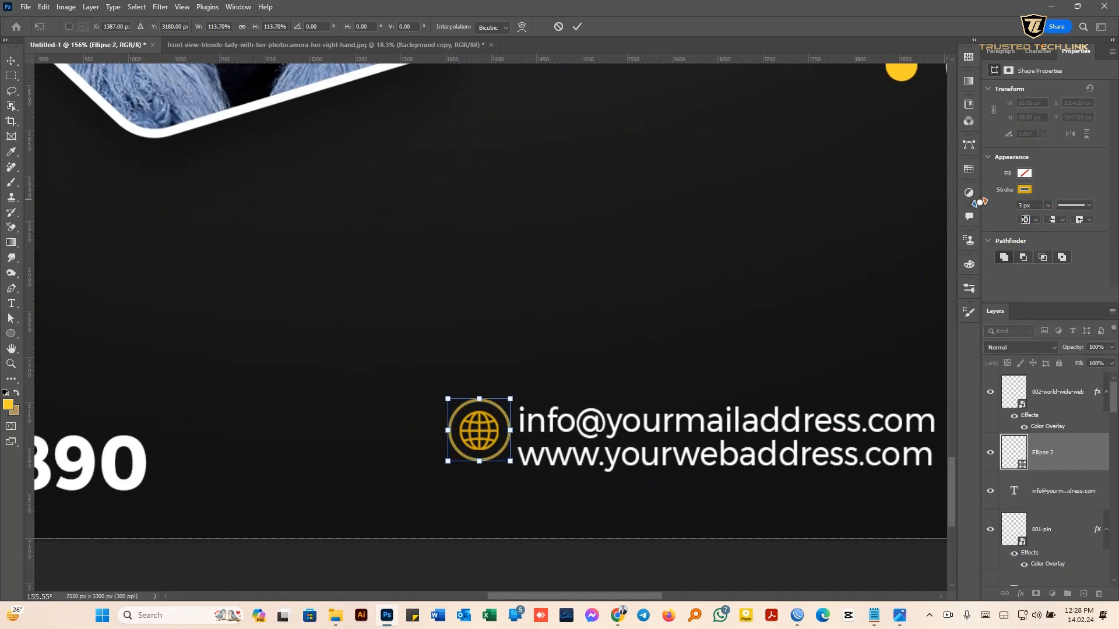
pyautogui.click(575, 28)
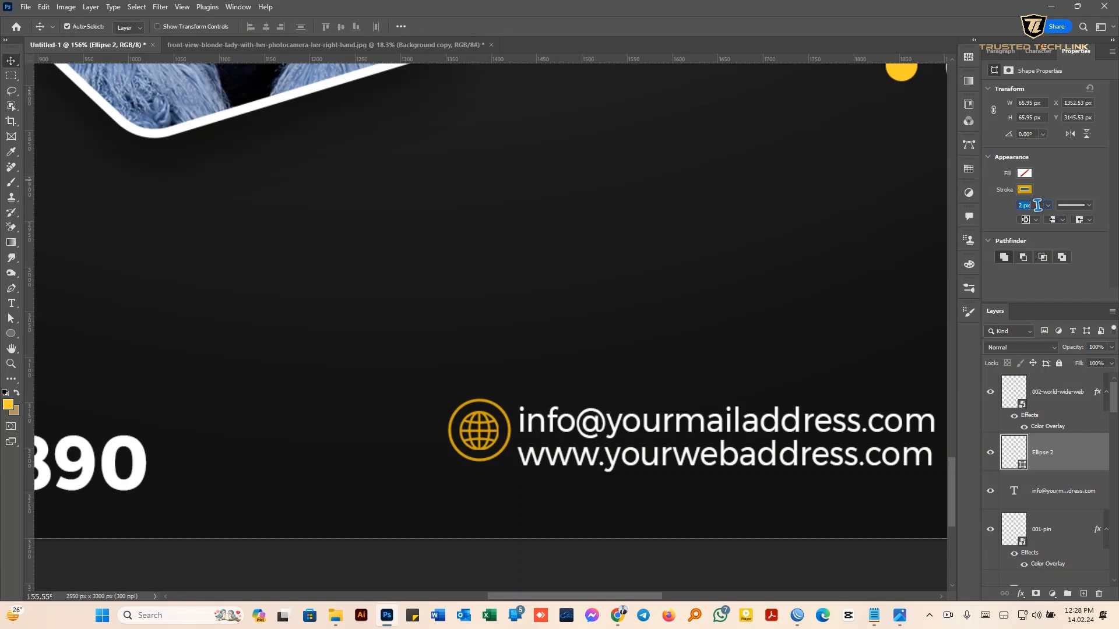
pyautogui.write('1')
pyautogui.press('Return')
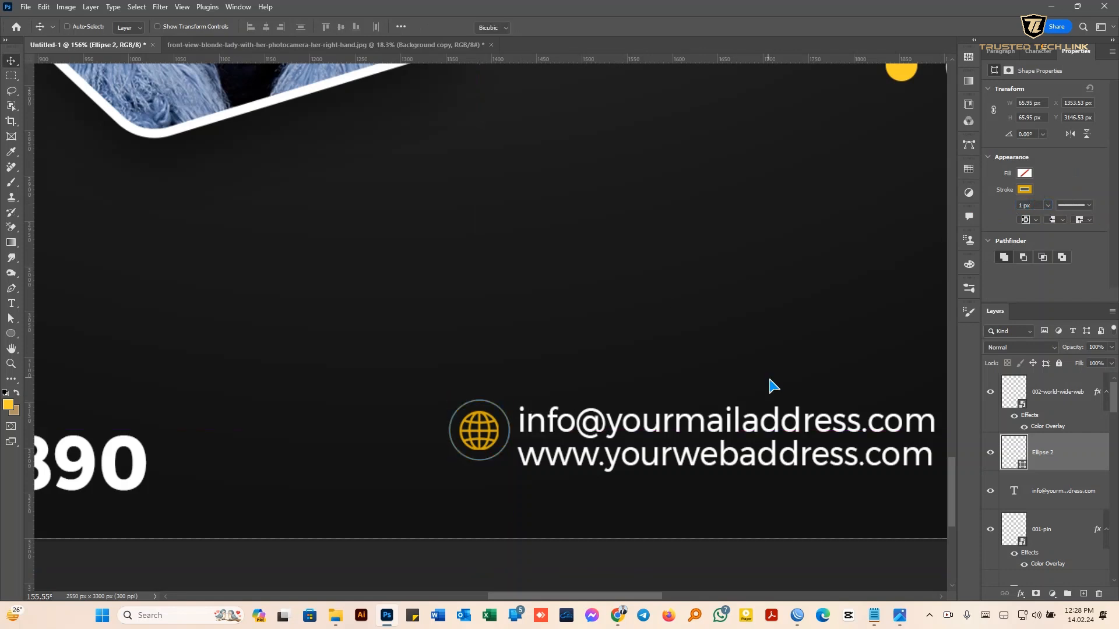
pyautogui.hotkey('ctrl', 't')
pyautogui.moveTo(507, 398); pyautogui.dragTo(503, 402)
pyautogui.press('Return')
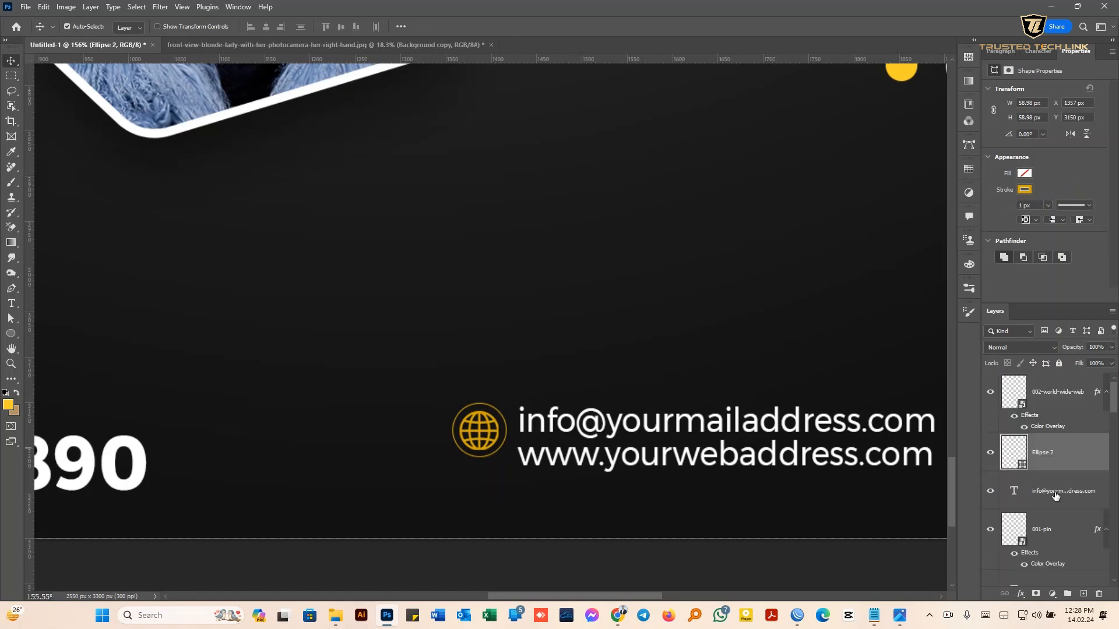
# Align the centres of the globe icon and its circle, and scale the globe down to about 39 px
pyautogui.keyDown('shift'); pyautogui.click(1075, 395); pyautogui.keyUp('shift')
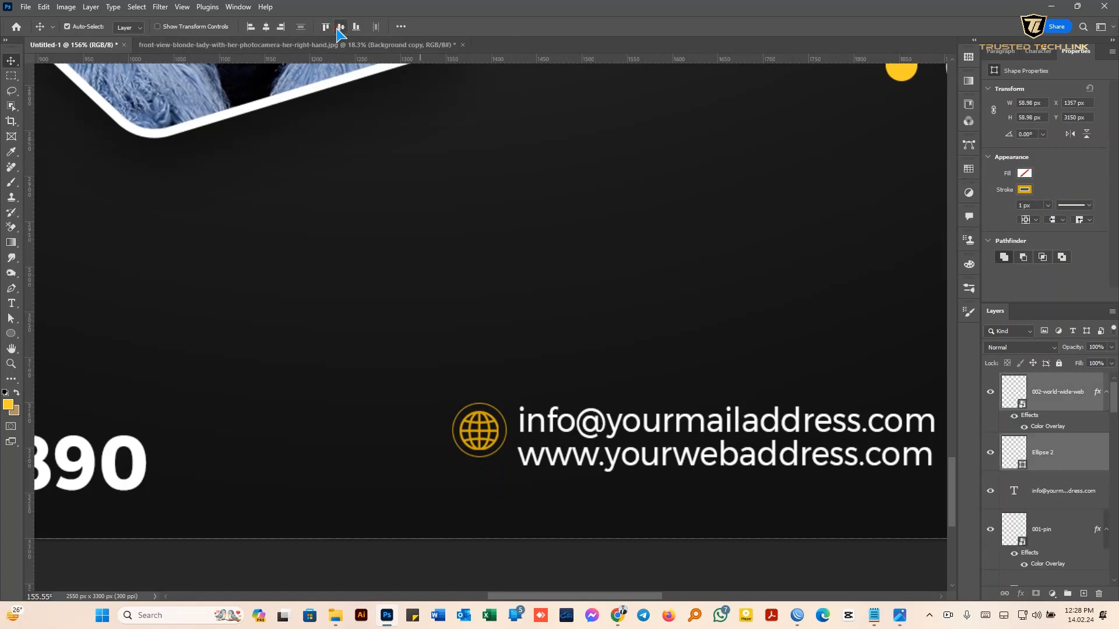
pyautogui.click(267, 27)
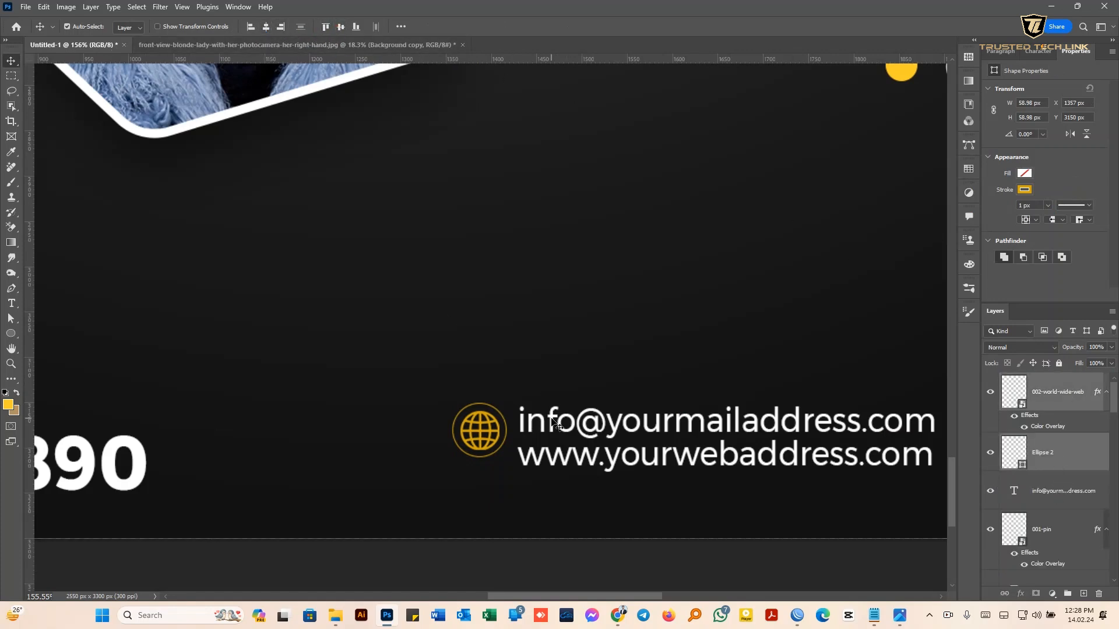
pyautogui.scroll(-4, 477, 424)
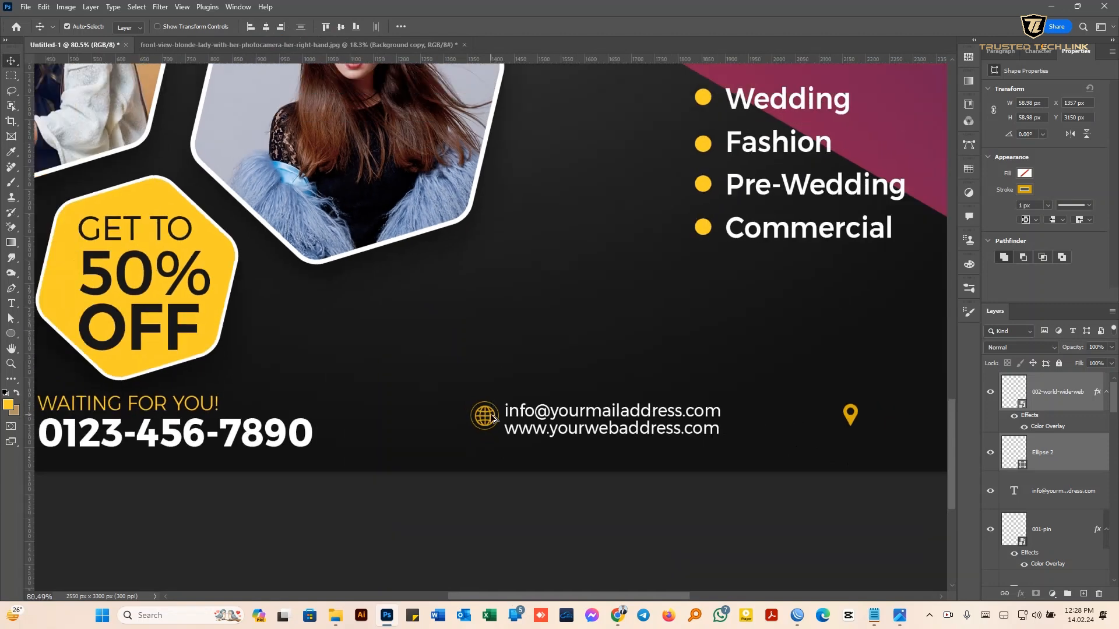
pyautogui.click(487, 414)
pyautogui.scroll(3, 487, 415)
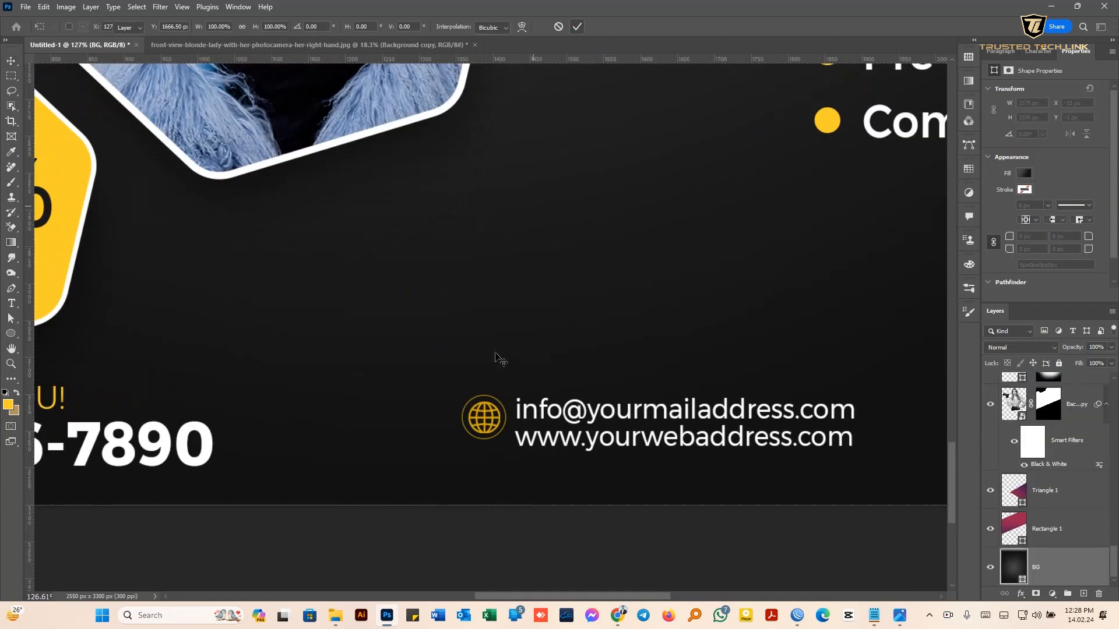
pyautogui.keyDown('ctrl'); pyautogui.click(479, 415); pyautogui.keyUp('ctrl')
pyautogui.hotkey('ctrl', 't')
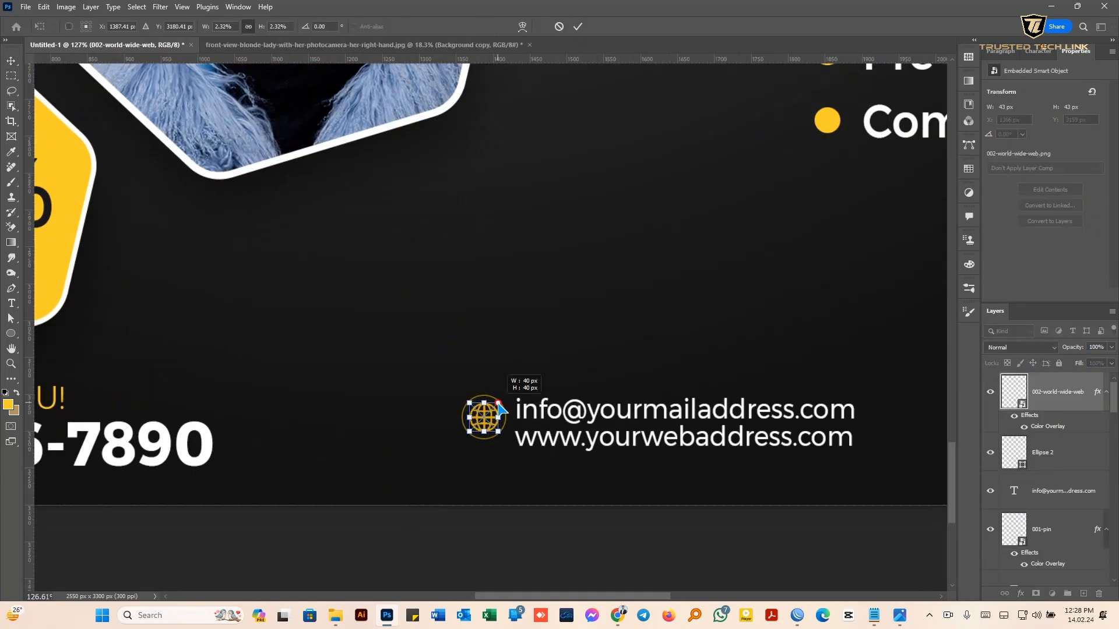
pyautogui.click(578, 26)
# Scale the globe icon and its circle down together until the circle is about 49 px wide, placing them slightly lower beside the text
pyautogui.scroll(3, 487, 415)
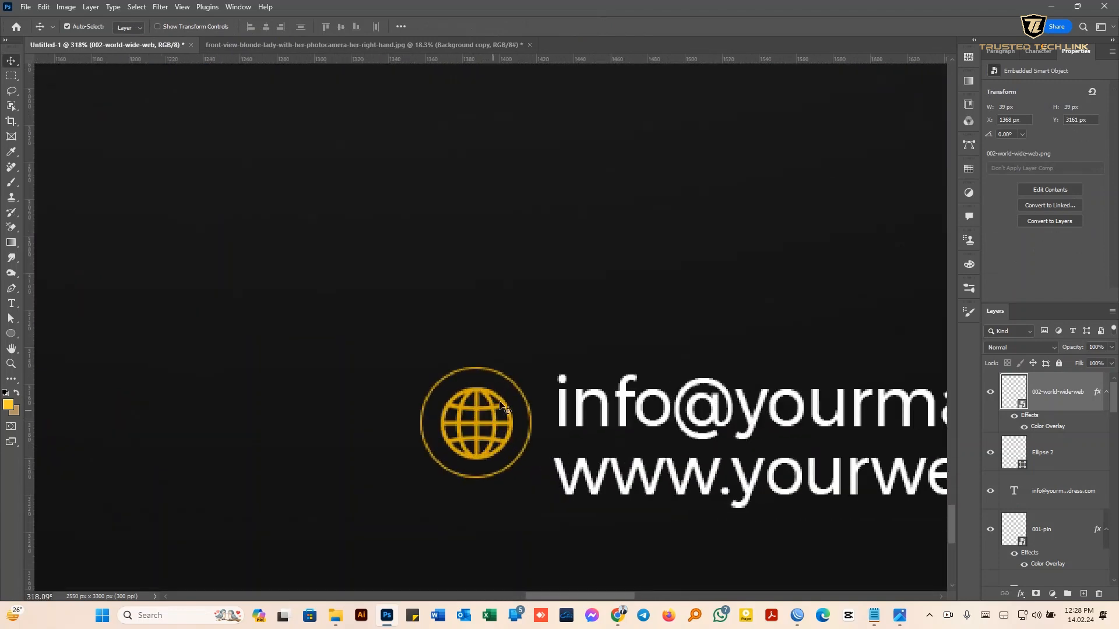
pyautogui.scroll(-4, 950, 408)
pyautogui.click(1050, 450)
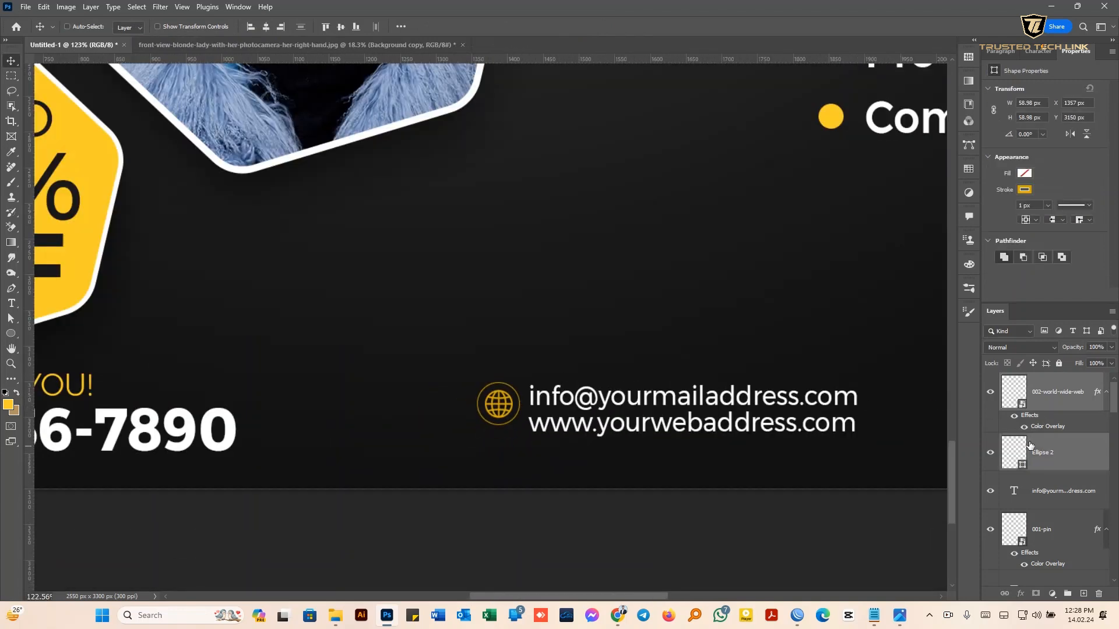
pyautogui.hotkey('ctrl', 't')
pyautogui.moveTo(521, 385)
pyautogui.mouseDown()
pyautogui.moveTo(551, 371)
pyautogui.moveTo(524, 394)
pyautogui.mouseUp()
pyautogui.press('Return')
pyautogui.scroll(-5, 525, 256)
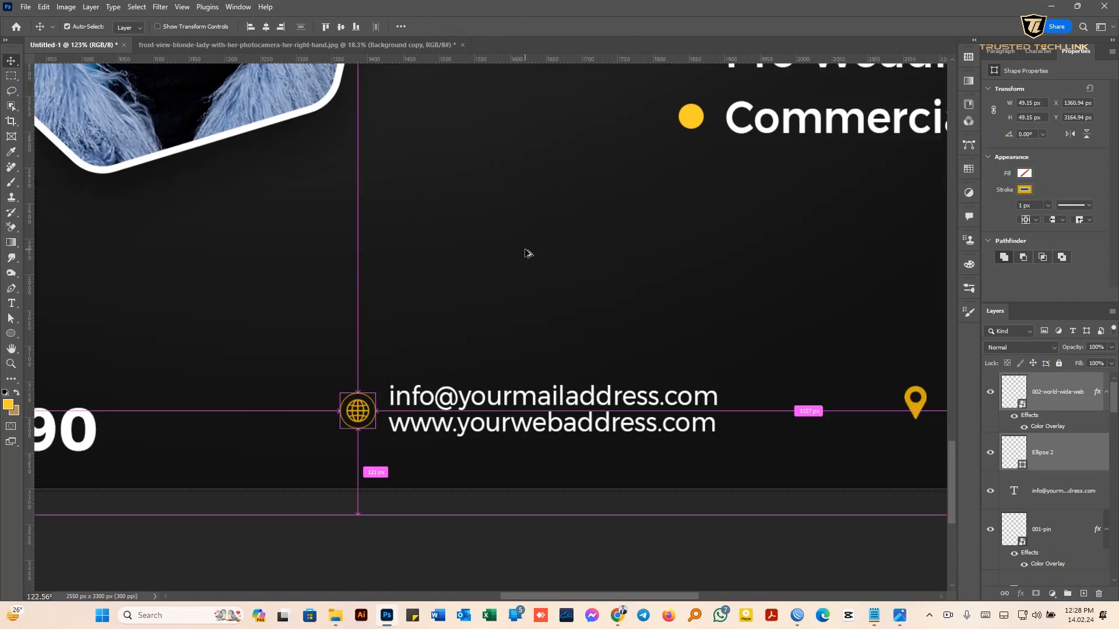
pyautogui.scroll(4, 463, 316)
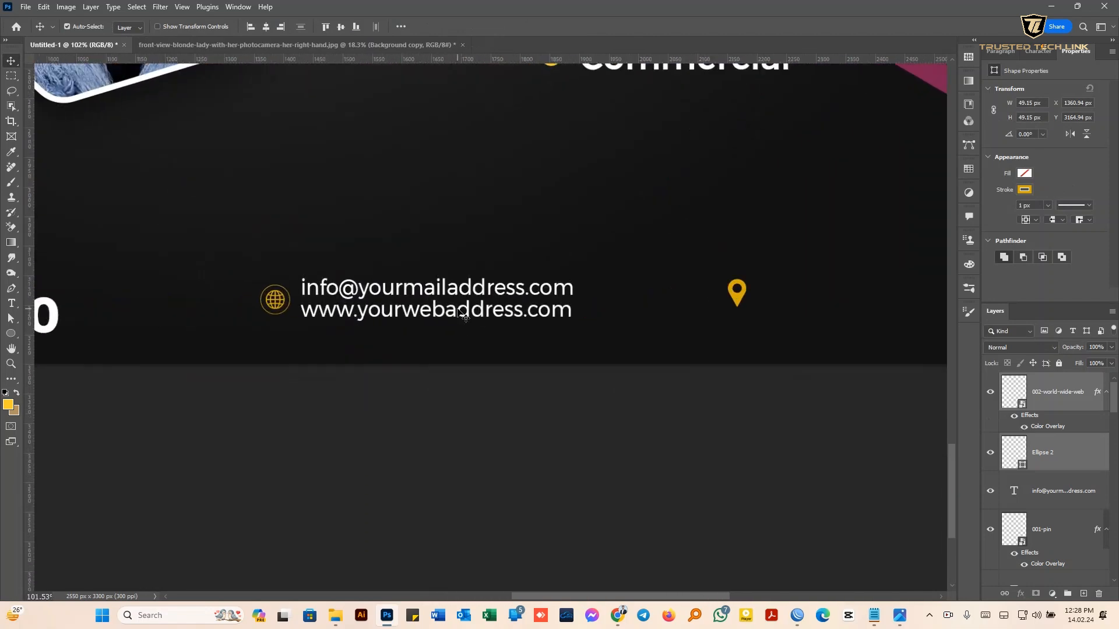
pyautogui.click(281, 293)
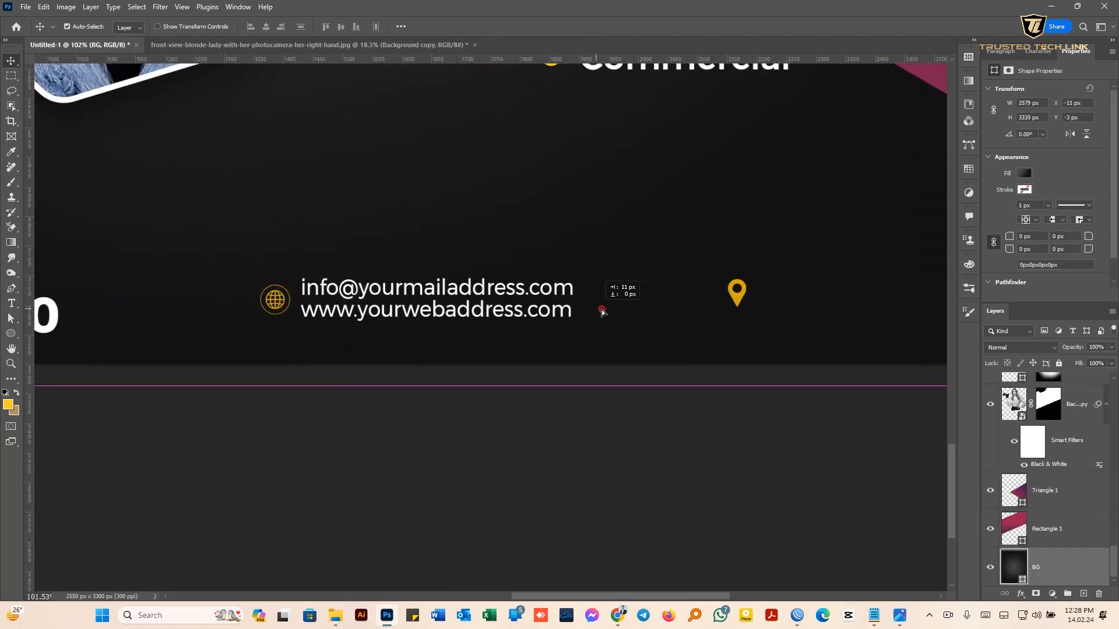
pyautogui.moveTo(609, 310); pyautogui.dragTo(609, 312)
pyautogui.hotkey('ctrl', 'z')
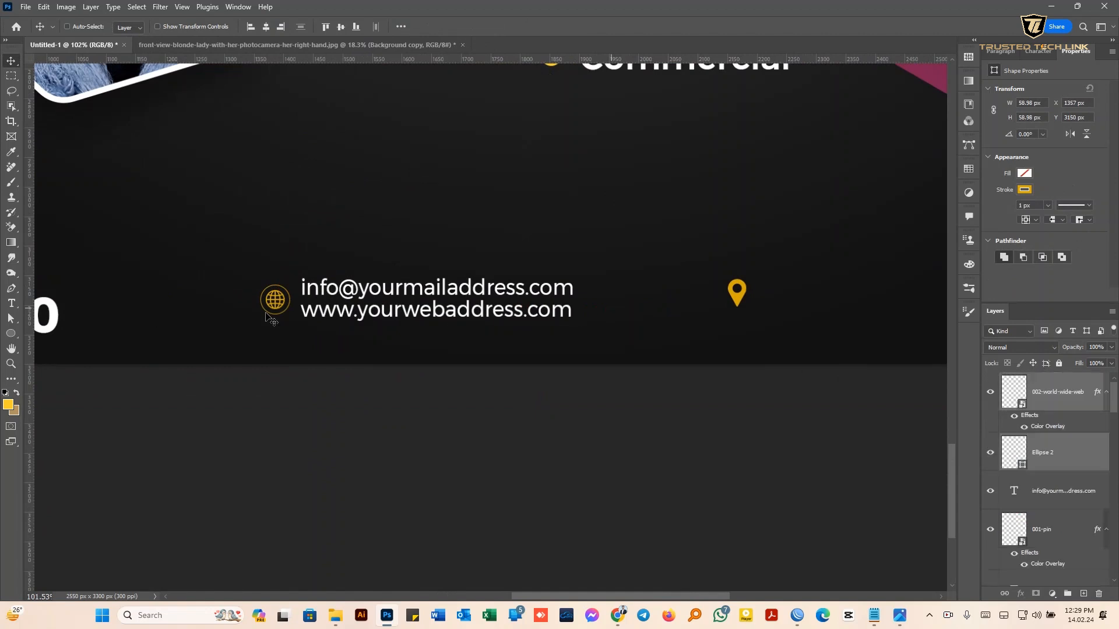
pyautogui.hotkey('ctrl', 'z')
pyautogui.scroll(1, 260, 305)
pyautogui.hotkey('ctrl', 'shift', 'z')
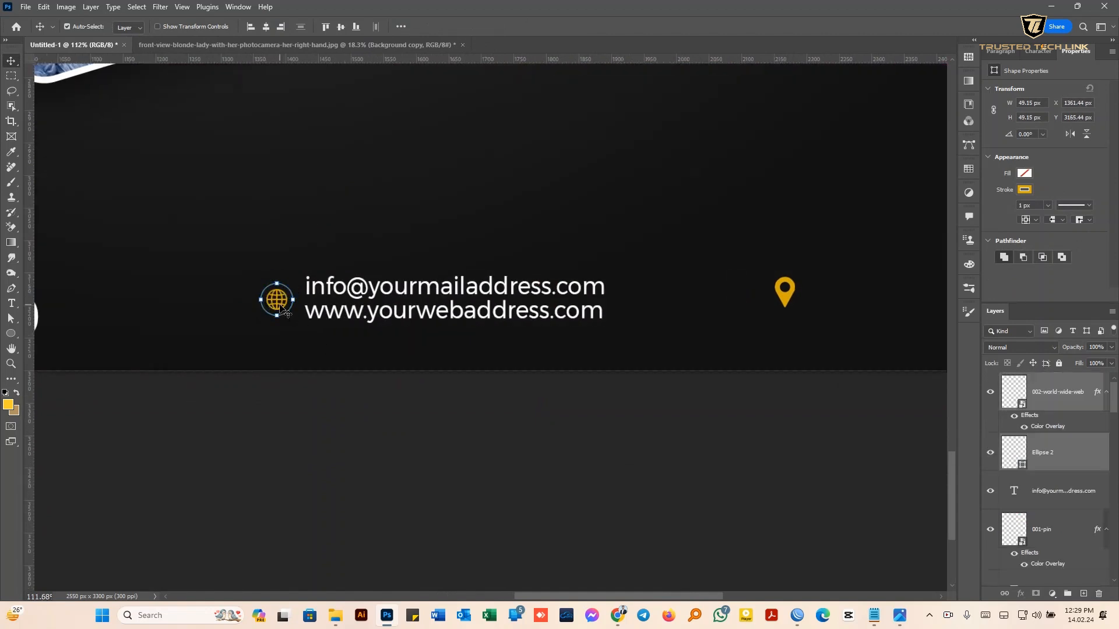
# Try to place the globe icon's circle around the location pin icon
pyautogui.click(302, 406)
pyautogui.click(289, 313)
pyautogui.hotkey('ctrl', 't')
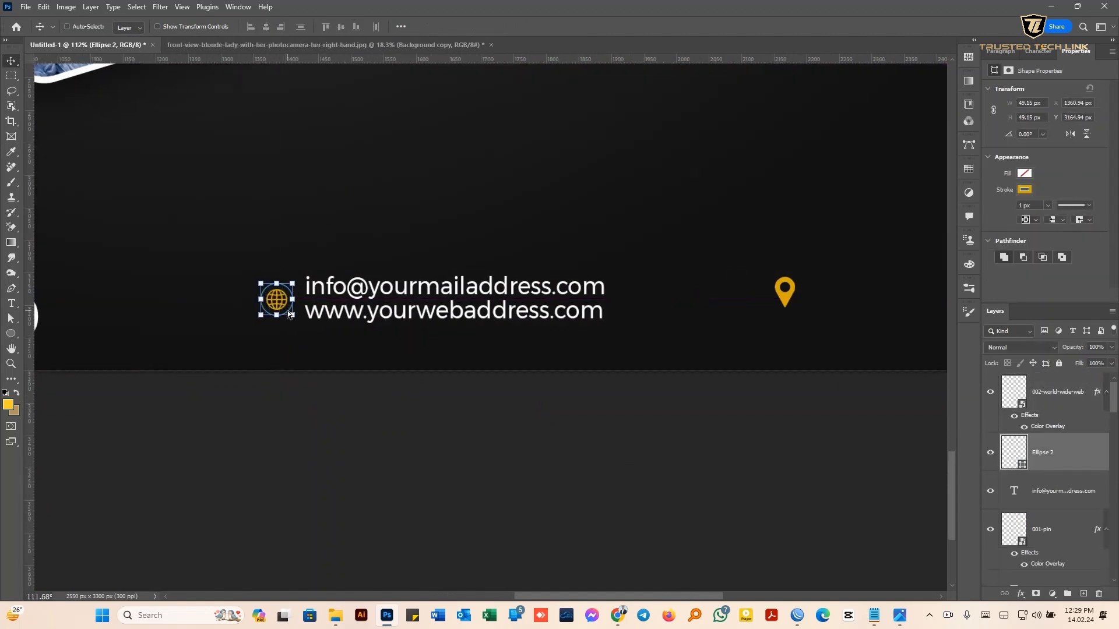
pyautogui.moveTo(289, 313); pyautogui.dragTo(792, 300)
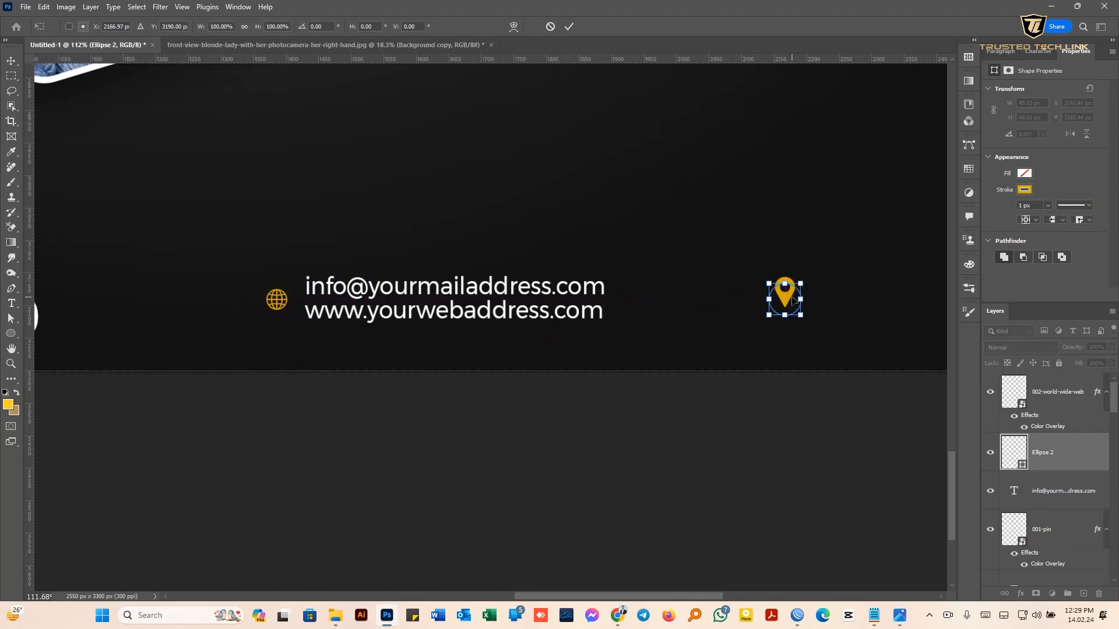
pyautogui.press('Return')
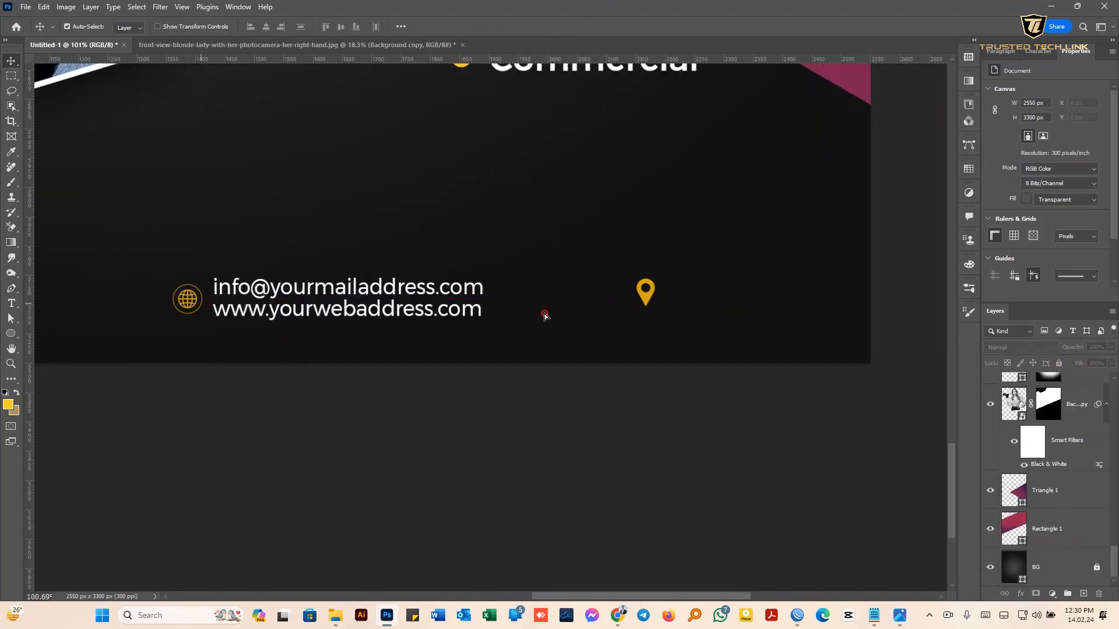
pyautogui.click(583, 319)
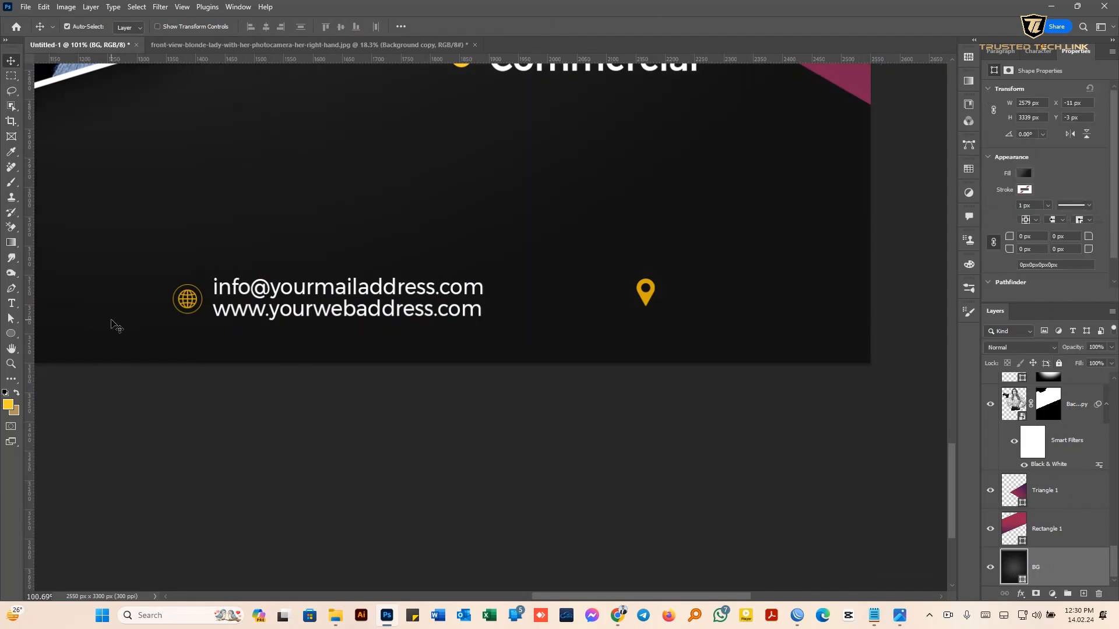
pyautogui.hotkey('ctrl', 'z')
pyautogui.hotkey('ctrl', '-')
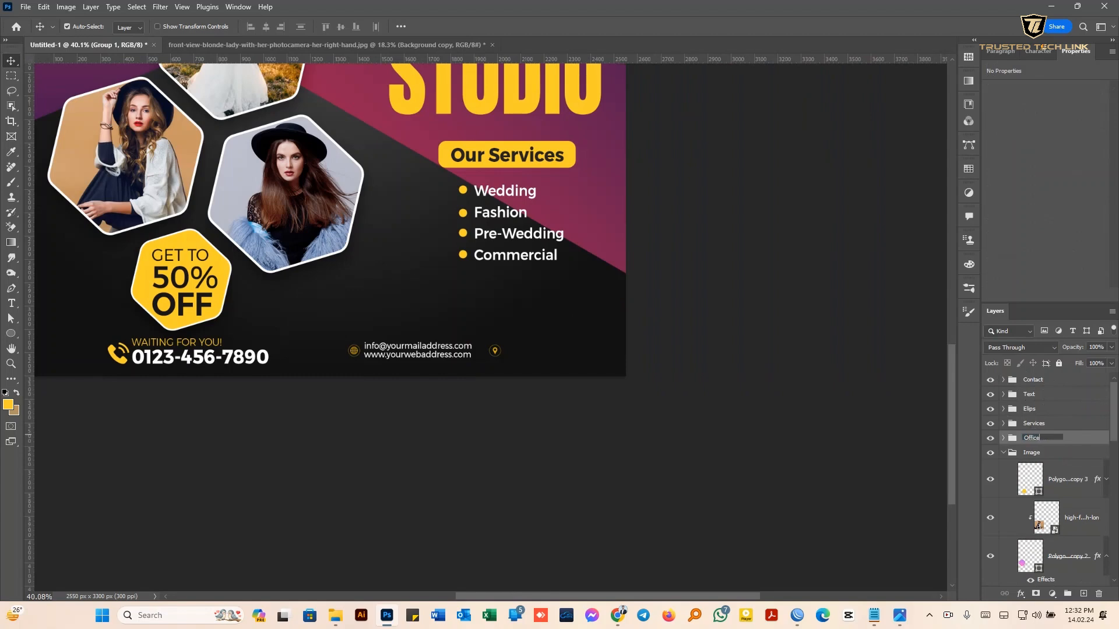
# Name the current group Officer, and group the layers from the masked rectangle copy down to BG as Background
pyautogui.press('Return')
pyautogui.click(1001, 453)
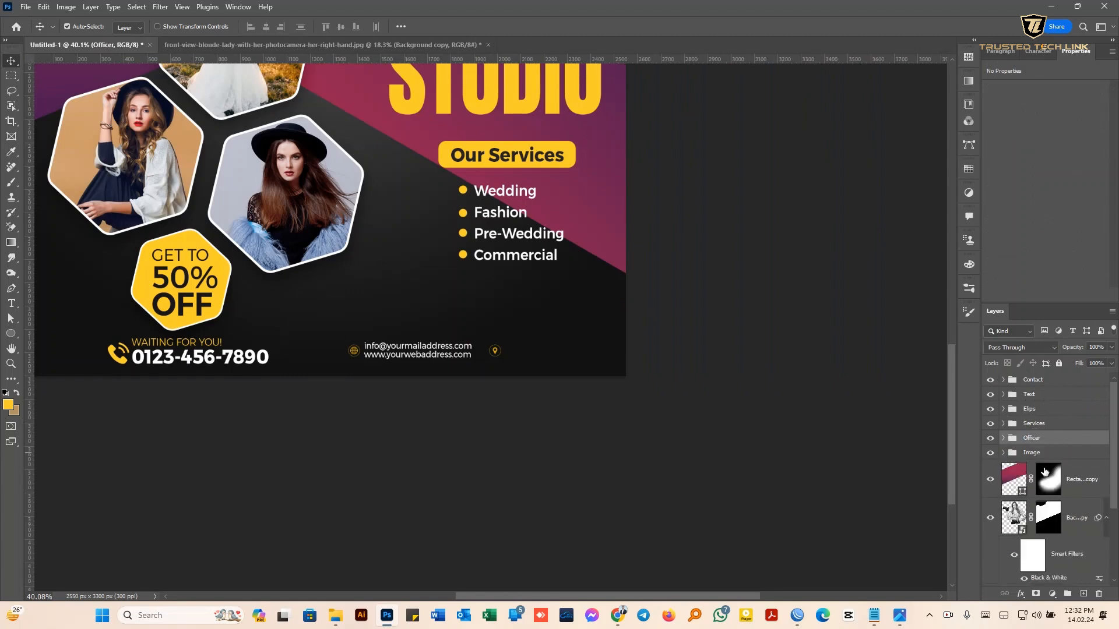
pyautogui.click(1072, 479)
pyautogui.scroll(-3, 1084, 499)
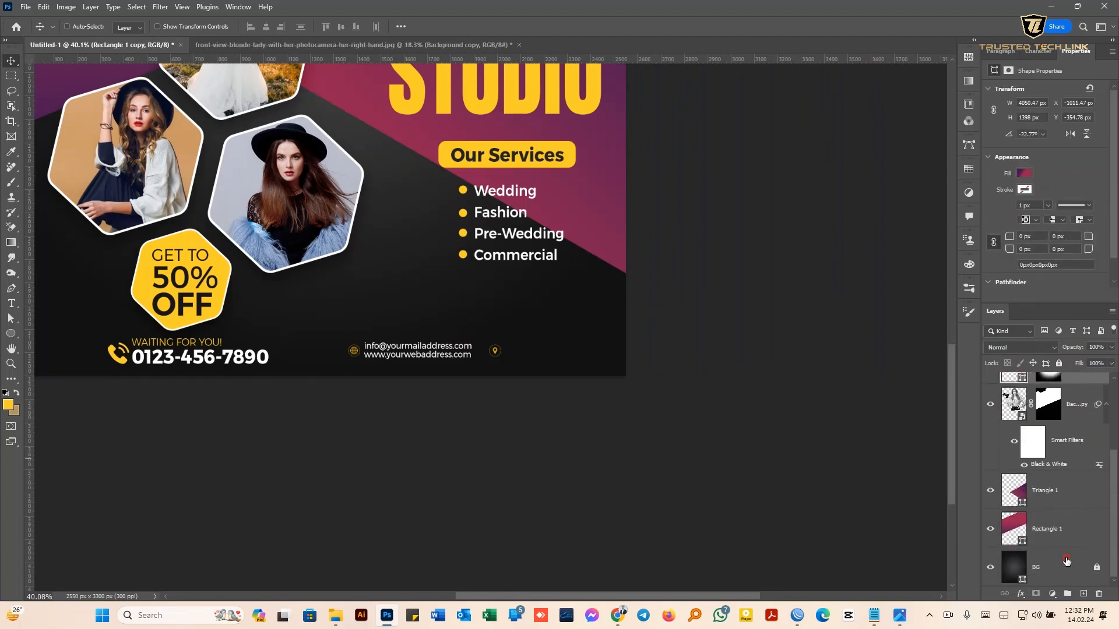
pyautogui.keyDown('shift'); pyautogui.click(1067, 560); pyautogui.keyUp('shift')
pyautogui.click(1067, 592)
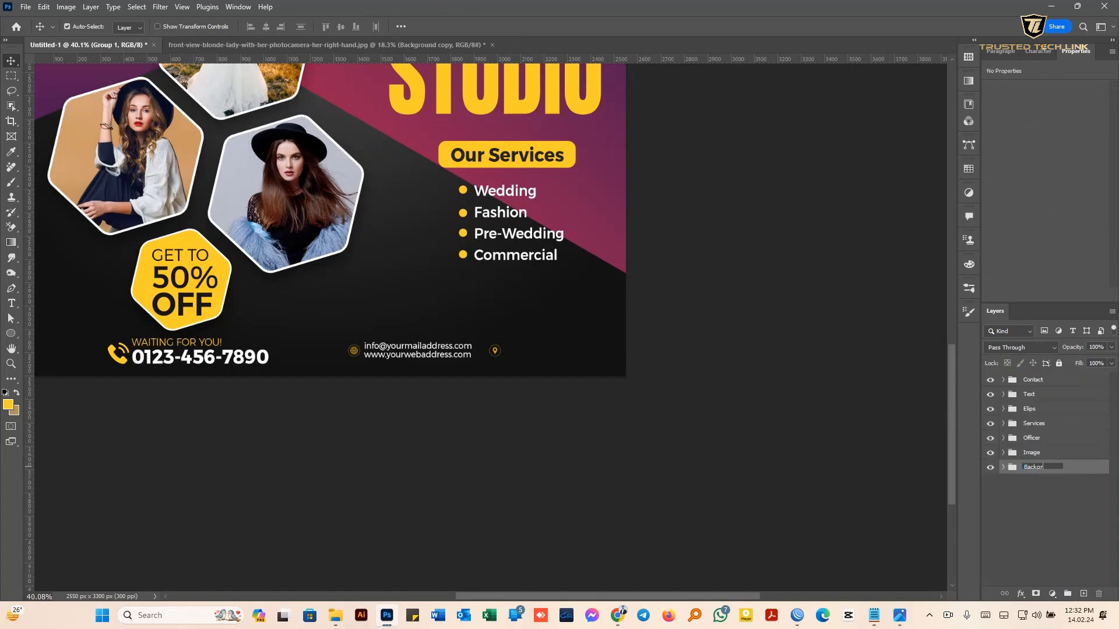
# Duplicate the e-mail and website text and place the copy beside the location pin icon
pyautogui.scroll(4, 402, 358)
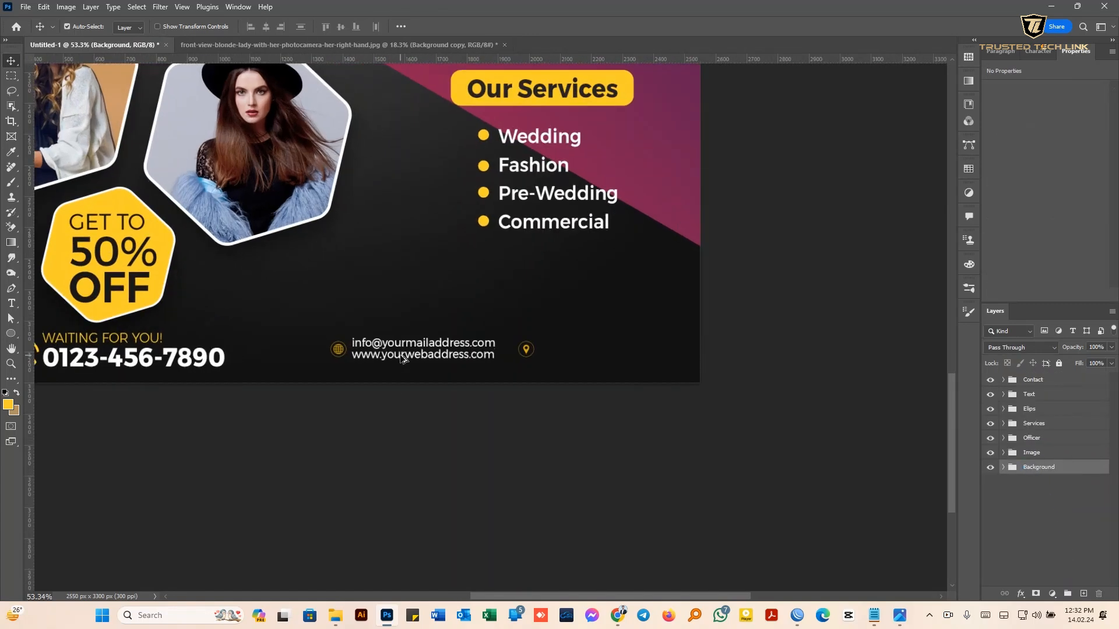
pyautogui.click(422, 357)
pyautogui.moveTo(602, 377); pyautogui.dragTo(604, 366)
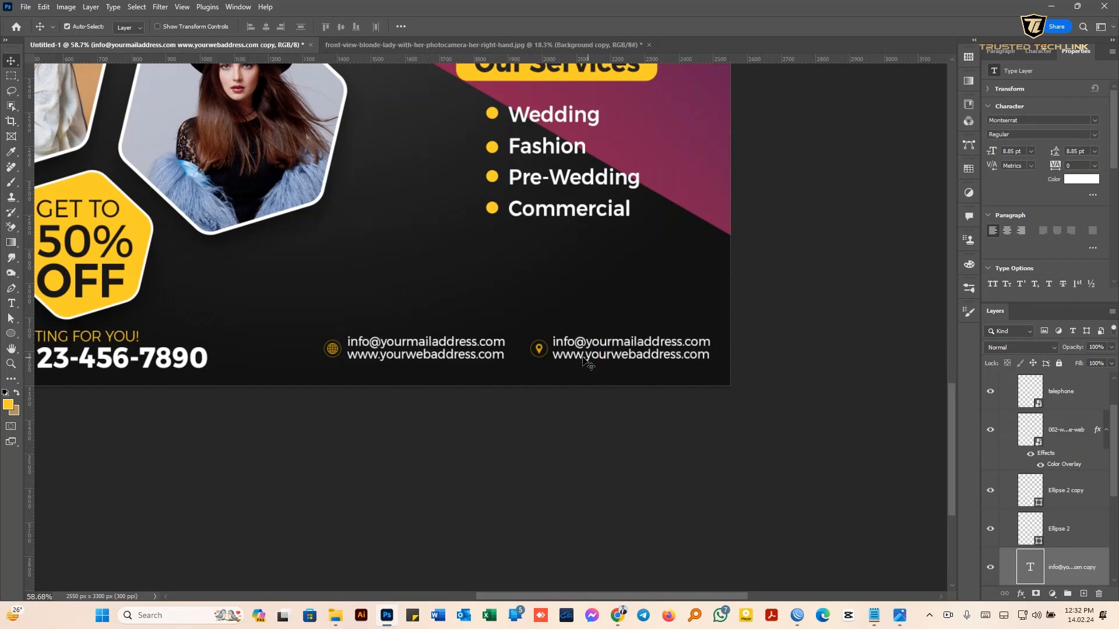
# Replace the copied text beside the pin icon with the studio's postal address on two lines
pyautogui.click(1059, 527)
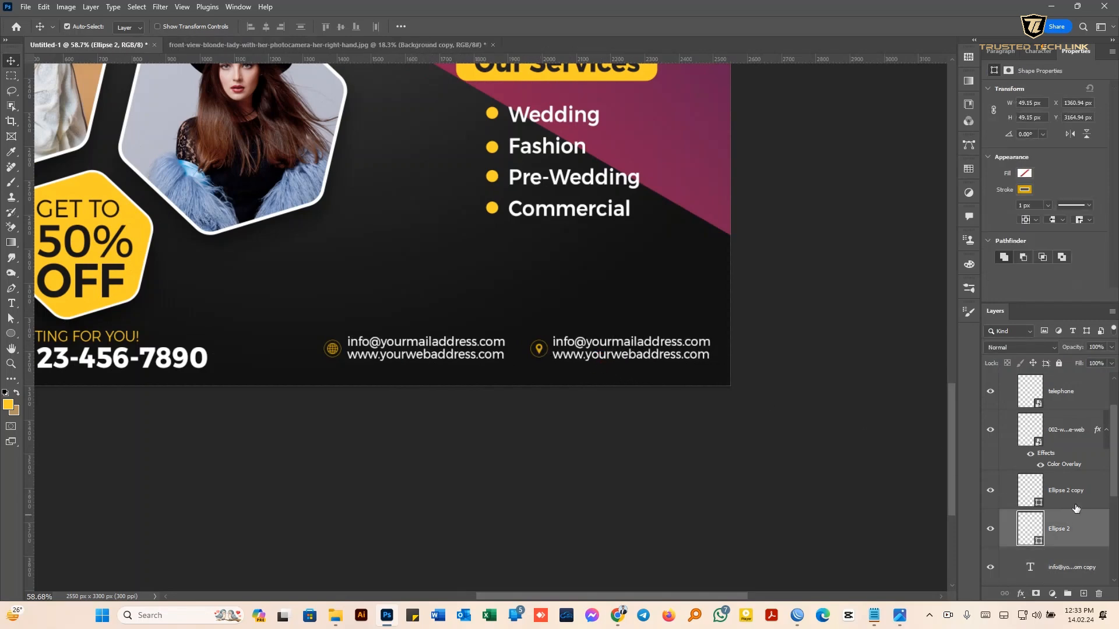
pyautogui.scroll(3, 547, 353)
pyautogui.click(589, 352)
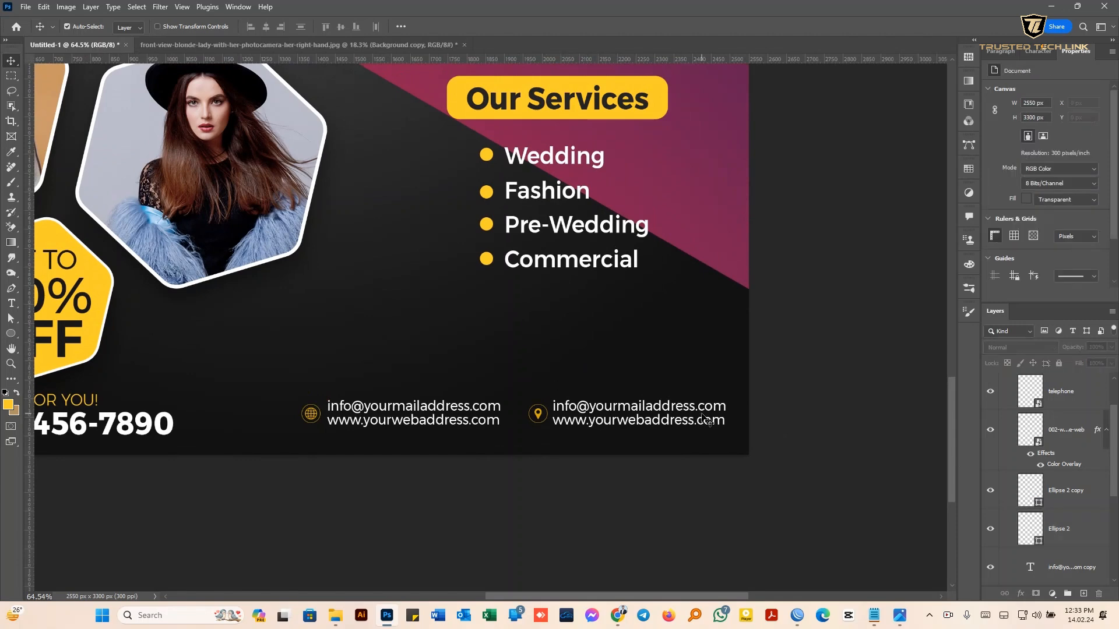
pyautogui.doubleClick(621, 412)
pyautogui.tripleClick(618, 407)
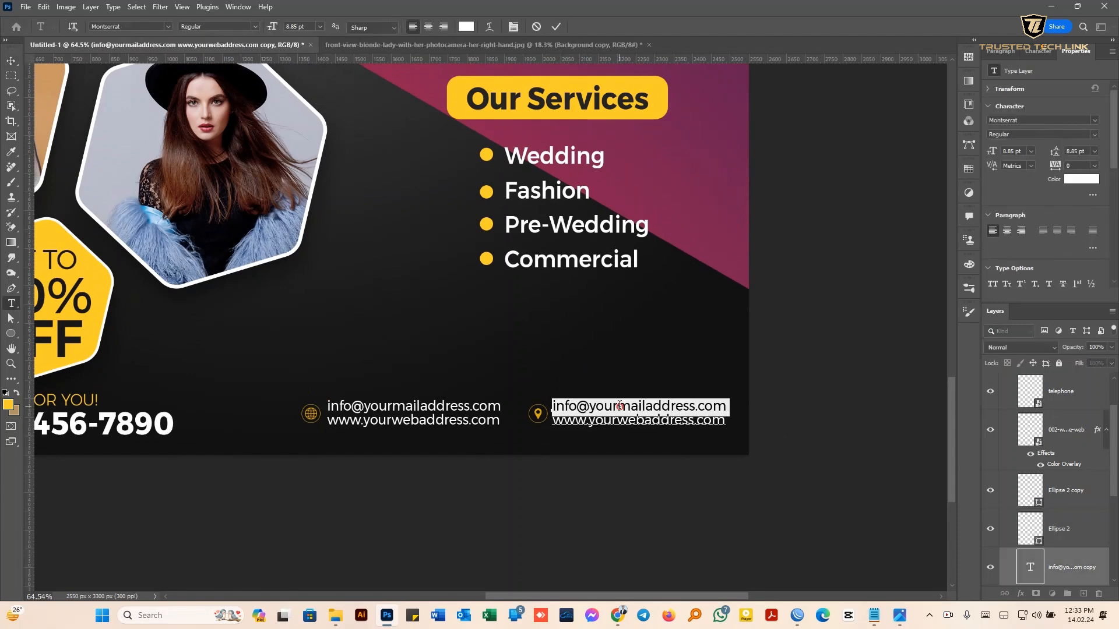
pyautogui.hotkey('ctrl', 'a')
pyautogui.write('123BA Seventh Canada Hamilton, Ontario 12')
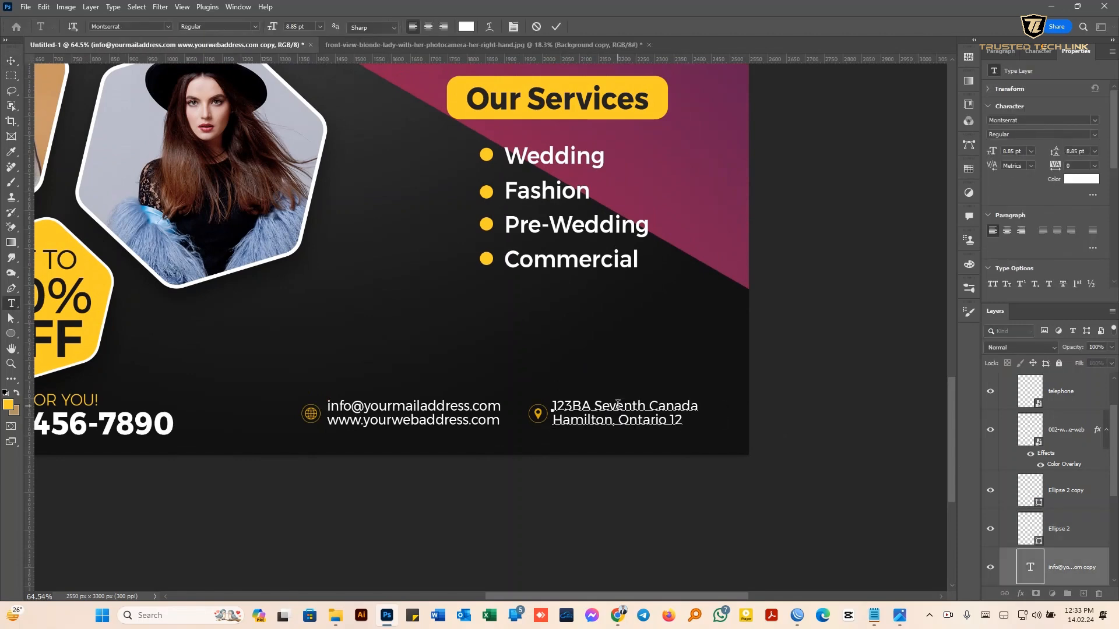
pyautogui.click(557, 27)
# Set the leading to 13 pt for the address text and 12 pt for the e-mail and website text
pyautogui.click(1037, 51)
pyautogui.click(1075, 87)
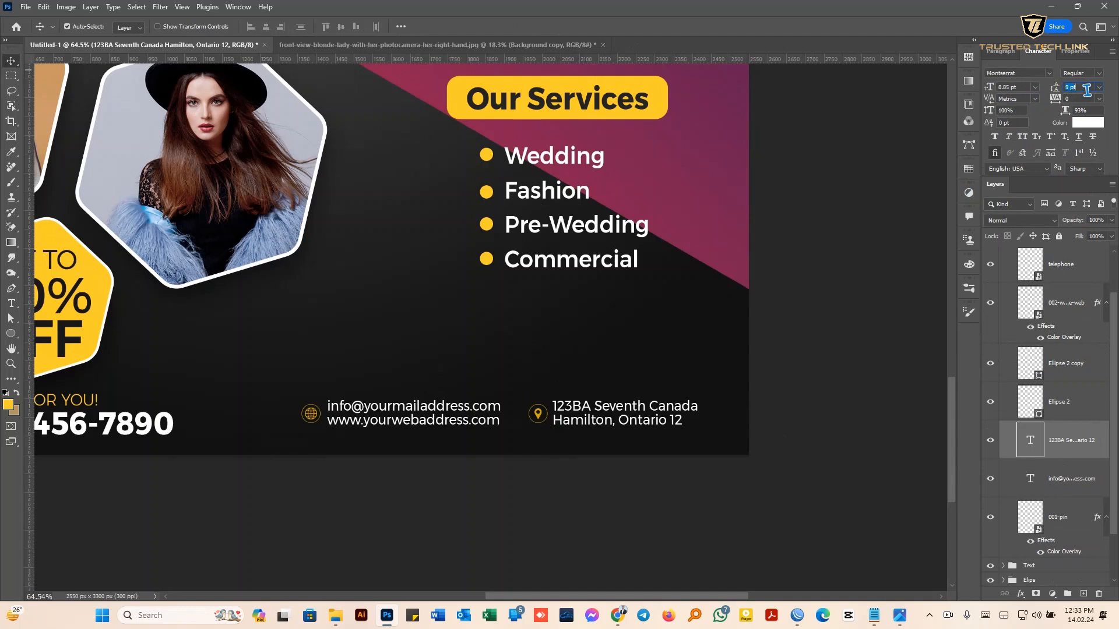
pyautogui.press('Up')
pyautogui.press('Up')
pyautogui.press('Up')
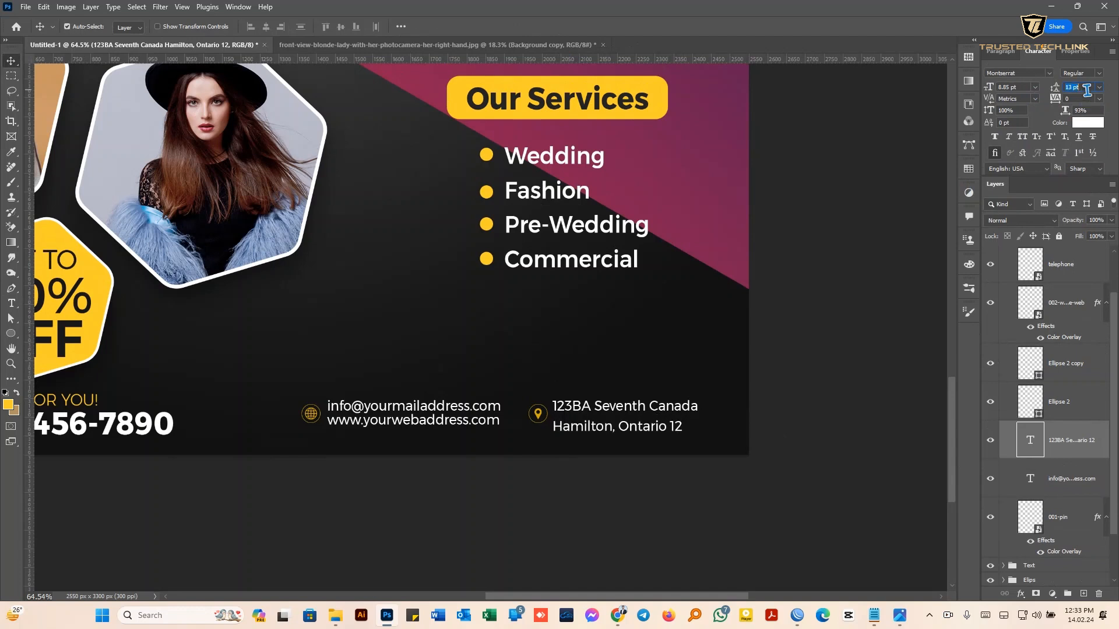
pyautogui.click(446, 408)
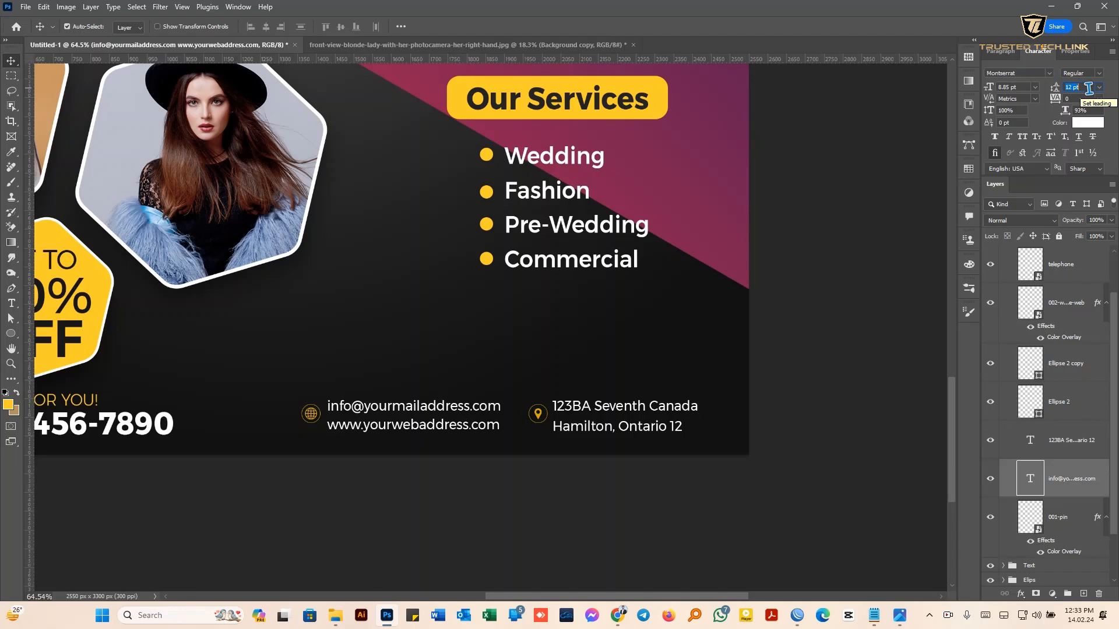
# Collapse the Contact layer group
pyautogui.scroll(-9, 536, 338)
pyautogui.moveTo(415, 356); pyautogui.dragTo(562, 460)
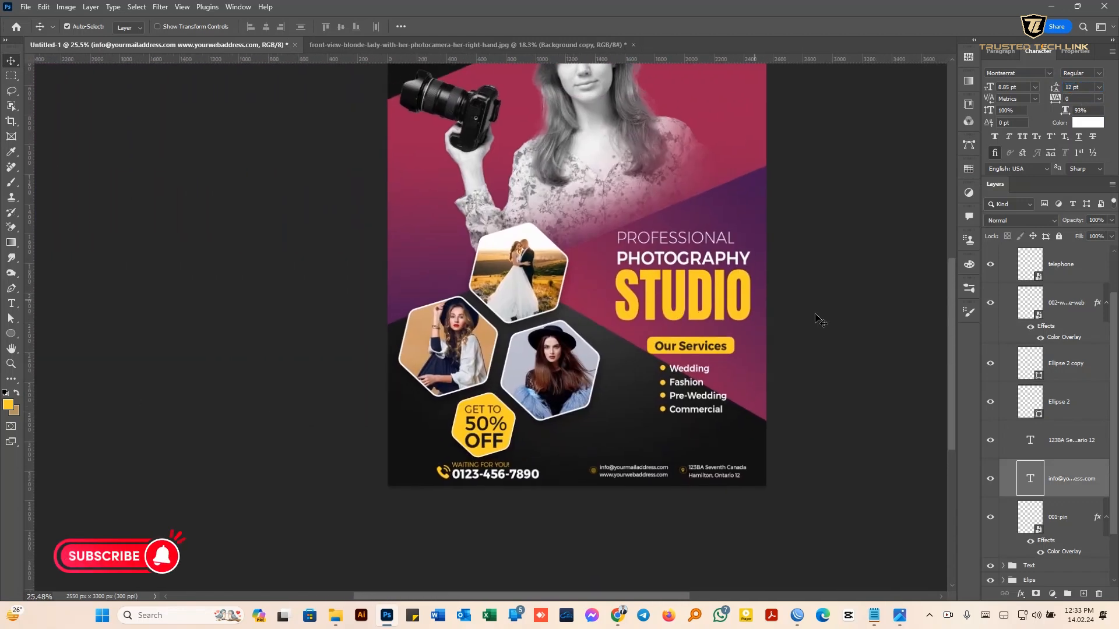
pyautogui.scroll(1, 1033, 337)
pyautogui.click(1003, 252)
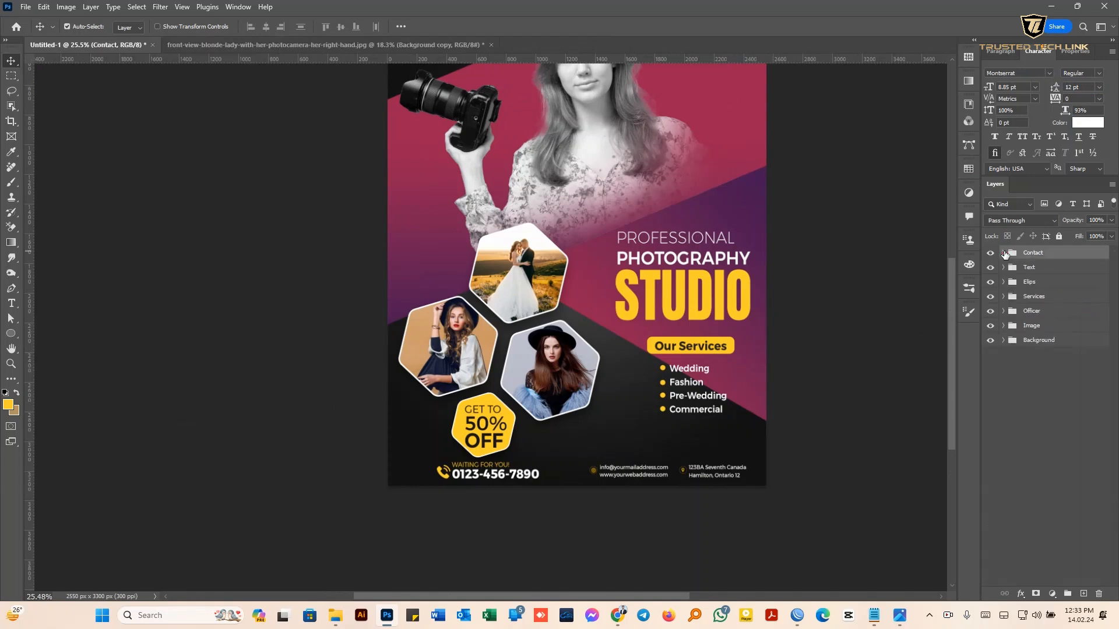
# Move the Services layer group directly above the Text group in the layer order
pyautogui.click(1028, 268)
pyautogui.hotkey('ctrl', 't')
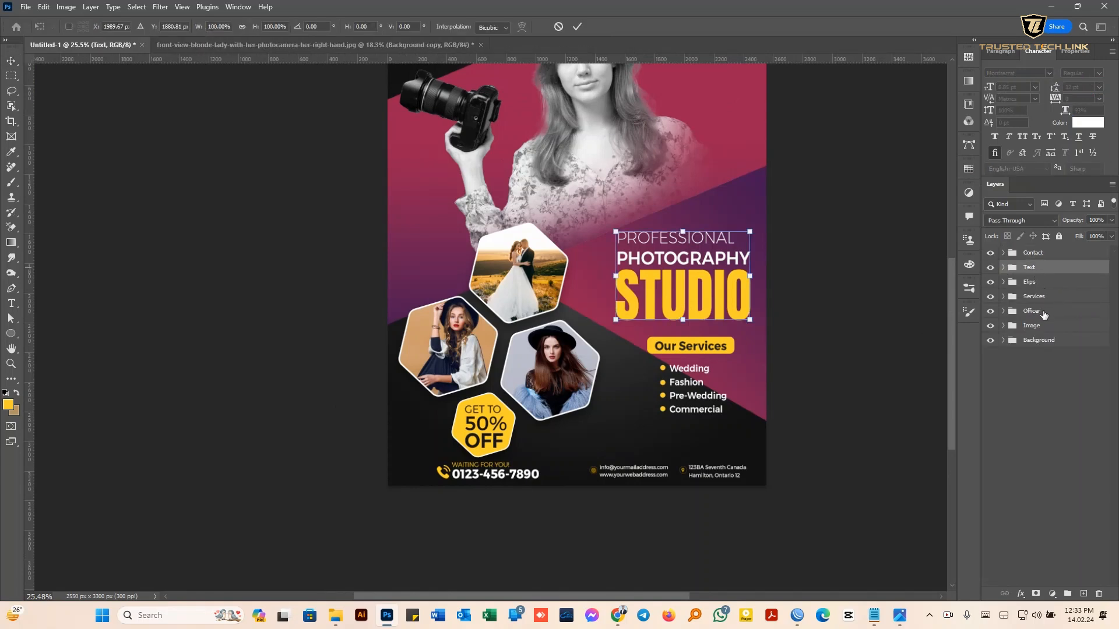
pyautogui.click(1043, 297)
pyautogui.moveTo(1047, 297); pyautogui.dragTo(1043, 264)
pyautogui.keyDown('ctrl'); pyautogui.click(1042, 282); pyautogui.keyUp('ctrl')
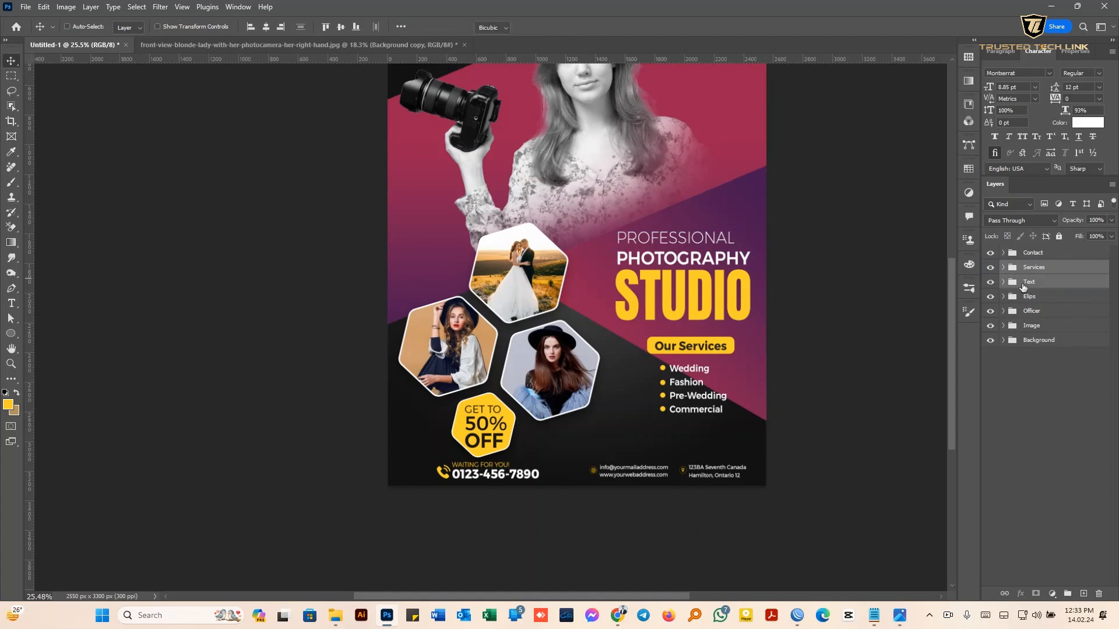
pyautogui.hotkey('ctrl', 't')
pyautogui.moveTo(676, 354); pyautogui.dragTo(686, 344)
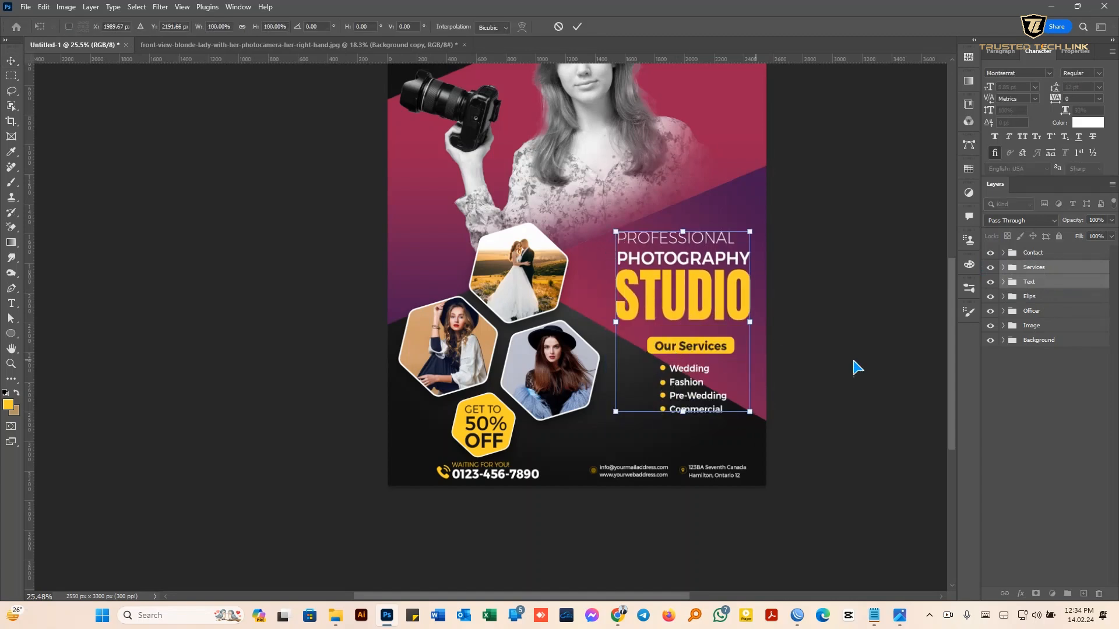
pyautogui.keyDown('ctrl'); pyautogui.click(1047, 298); pyautogui.keyUp('ctrl')
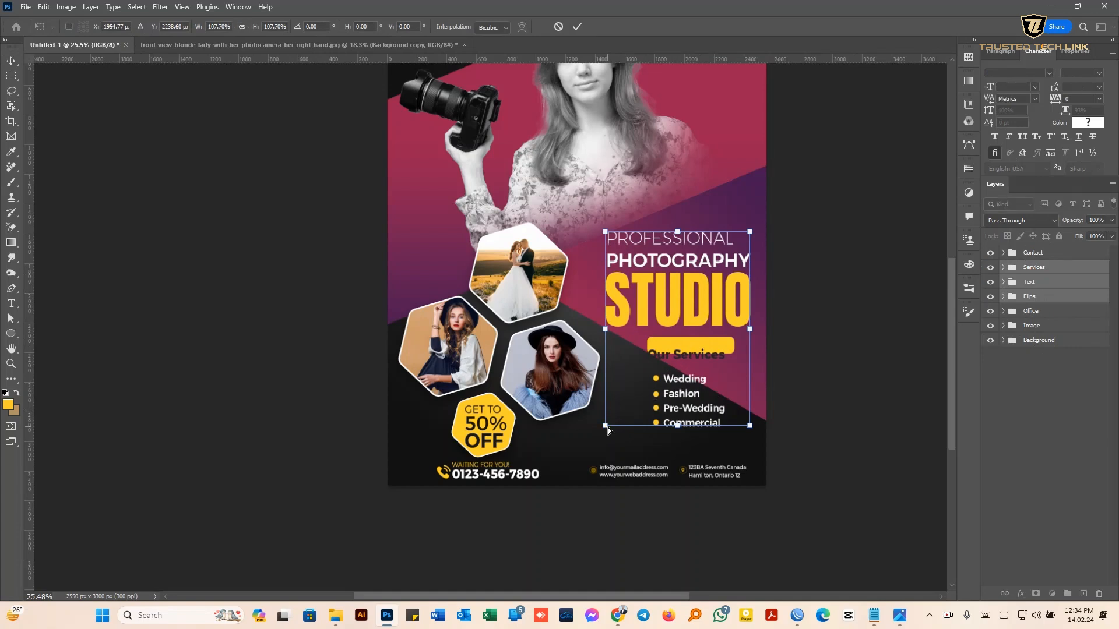
pyautogui.press('Return')
# Move the rectangle behind the "Our Services" heading from the Officer group into the Elips group and collapse the Officer group
pyautogui.click(728, 348)
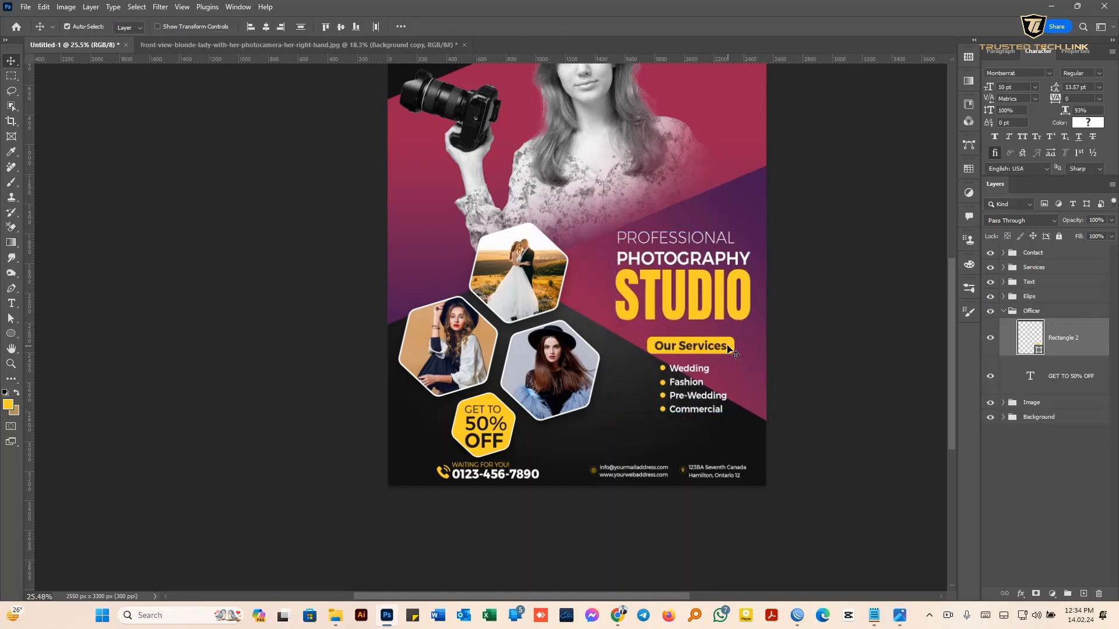
pyautogui.moveTo(1065, 344); pyautogui.dragTo(1055, 296)
pyautogui.click(1002, 312)
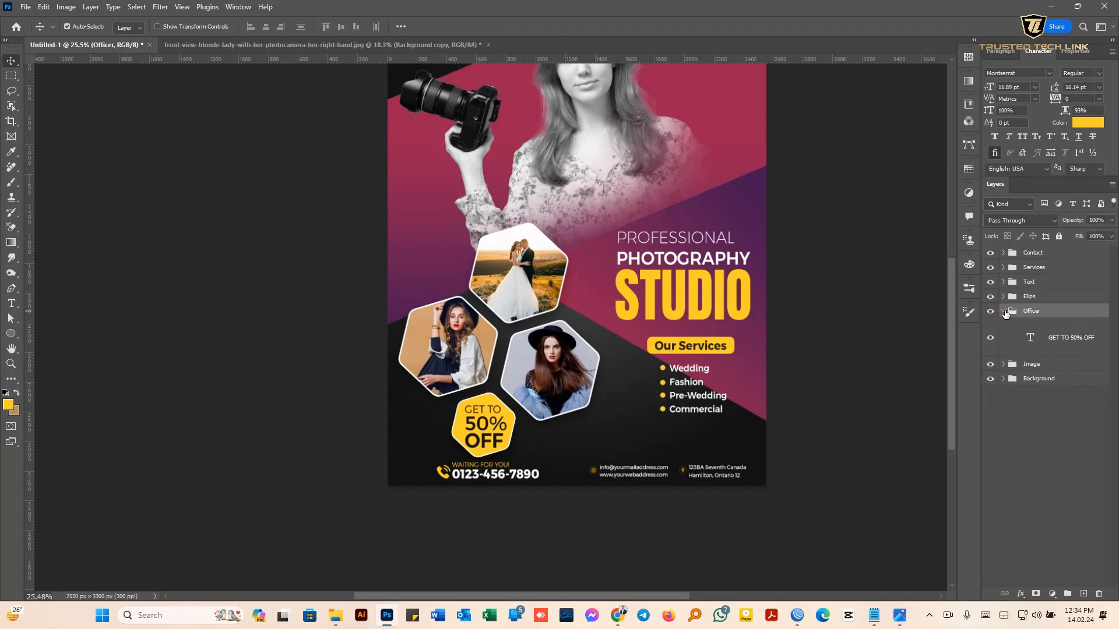
# Enlarge the Services, Text and Elips groups together proportionally and shift them slightly left on the flyer
pyautogui.click(1037, 297)
pyautogui.keyDown('shift'); pyautogui.click(1039, 270); pyautogui.keyUp('shift')
pyautogui.hotkey('ctrl', 't')
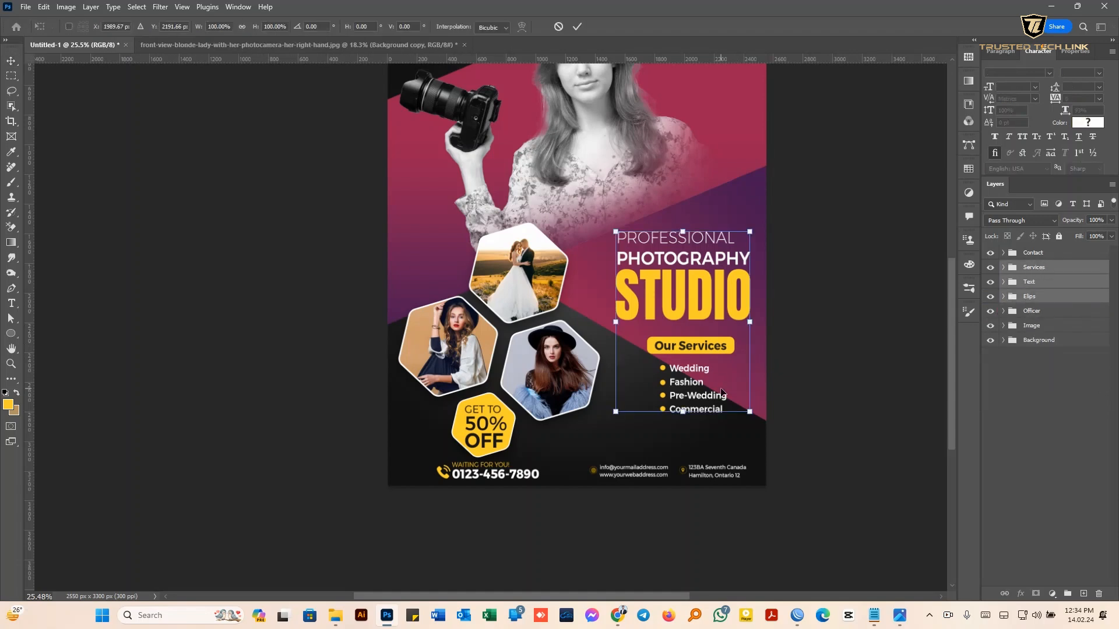
pyautogui.moveTo(615, 412); pyautogui.dragTo(606, 427)
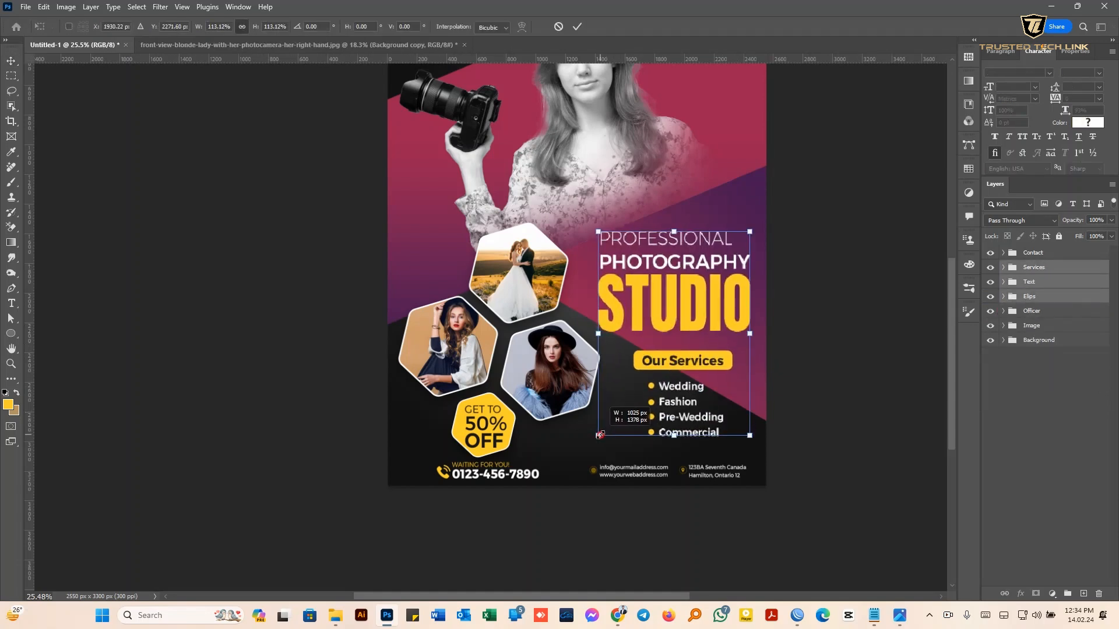
pyautogui.moveTo(600, 435); pyautogui.dragTo(597, 438)
pyautogui.moveTo(750, 232); pyautogui.dragTo(755, 225)
pyautogui.moveTo(690, 310); pyautogui.dragTo(681, 313)
pyautogui.click(577, 26)
# Enlarge the Web, address group with its icons to about 116% so it spreads wider along the flyer's bottom
pyautogui.scroll(5, 647, 390)
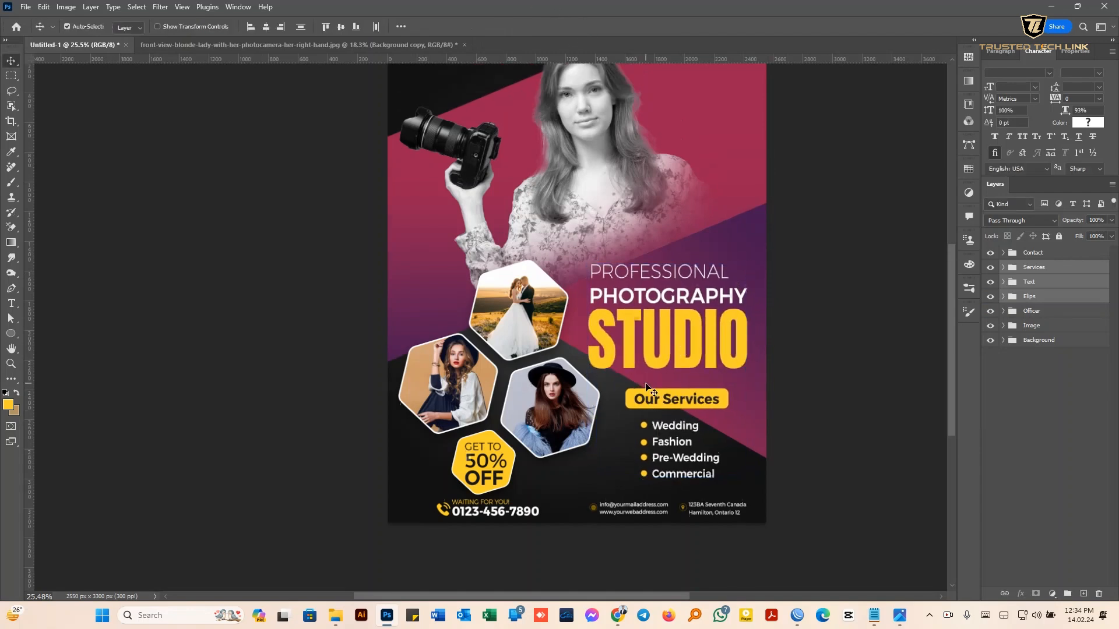
pyautogui.scroll(-1, 646, 386)
pyautogui.scroll(3, 646, 384)
pyautogui.scroll(-1, 646, 384)
pyautogui.scroll(-3, 650, 392)
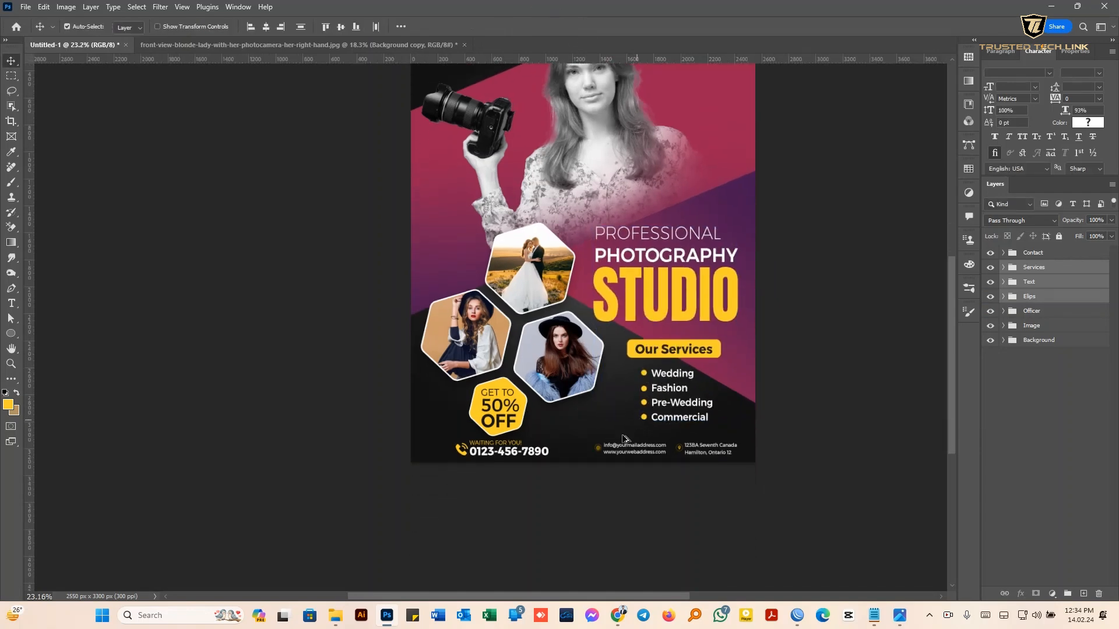
pyautogui.scroll(2, 623, 446)
pyautogui.scroll(3, 663, 464)
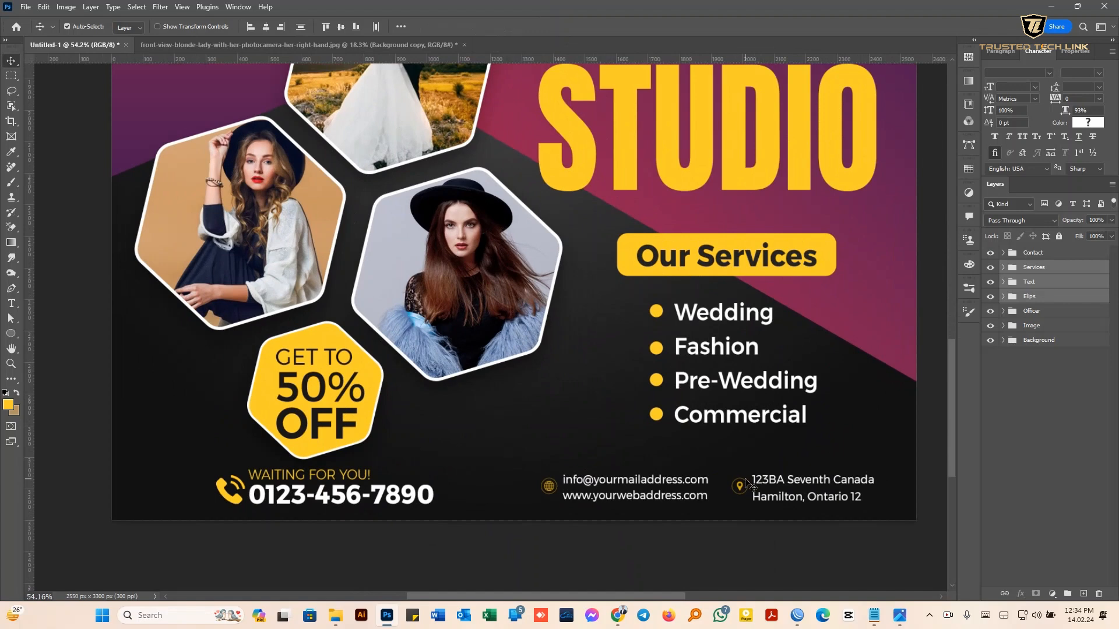
pyautogui.click(747, 484)
pyautogui.hotkey('ctrl', 't')
pyautogui.moveTo(536, 474); pyautogui.dragTo(497, 471)
pyautogui.moveTo(872, 501); pyautogui.dragTo(884, 505)
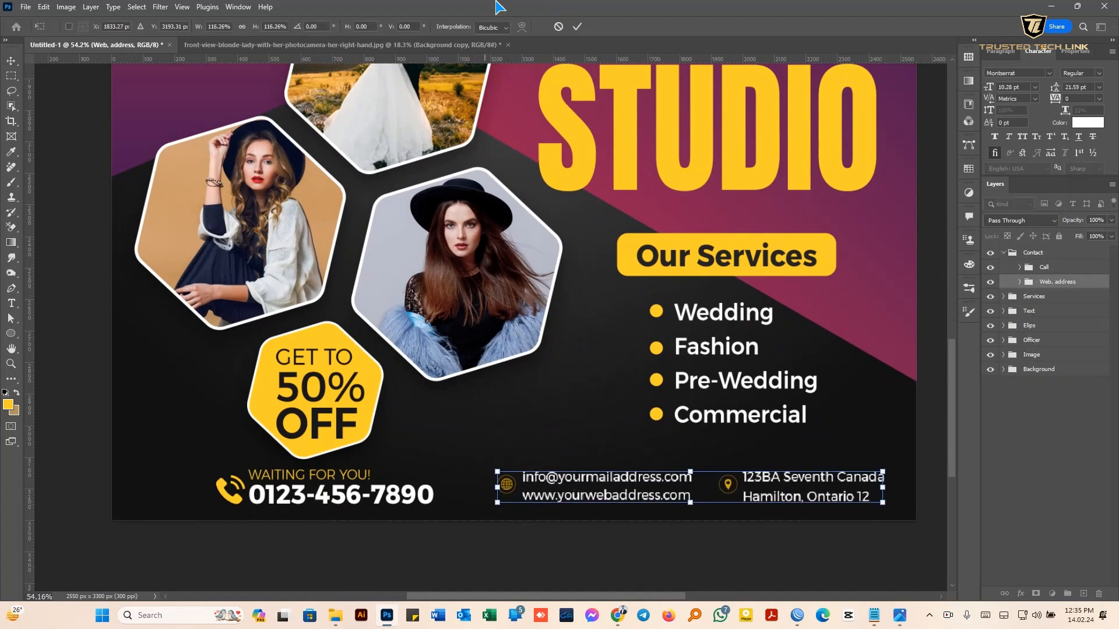
pyautogui.click(576, 26)
# Set the postal address text's leading to 11 pt and its Montserrat style to Light
pyautogui.scroll(1, 703, 461)
pyautogui.scroll(2, 702, 461)
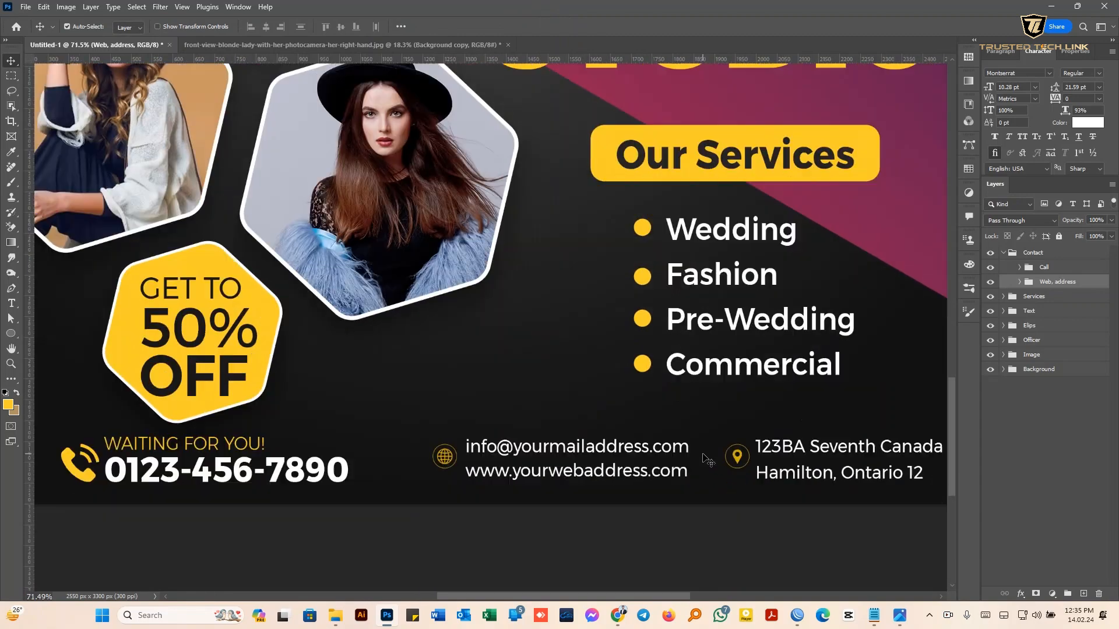
pyautogui.scroll(-2, 706, 459)
pyautogui.hscroll(1, 707, 459)
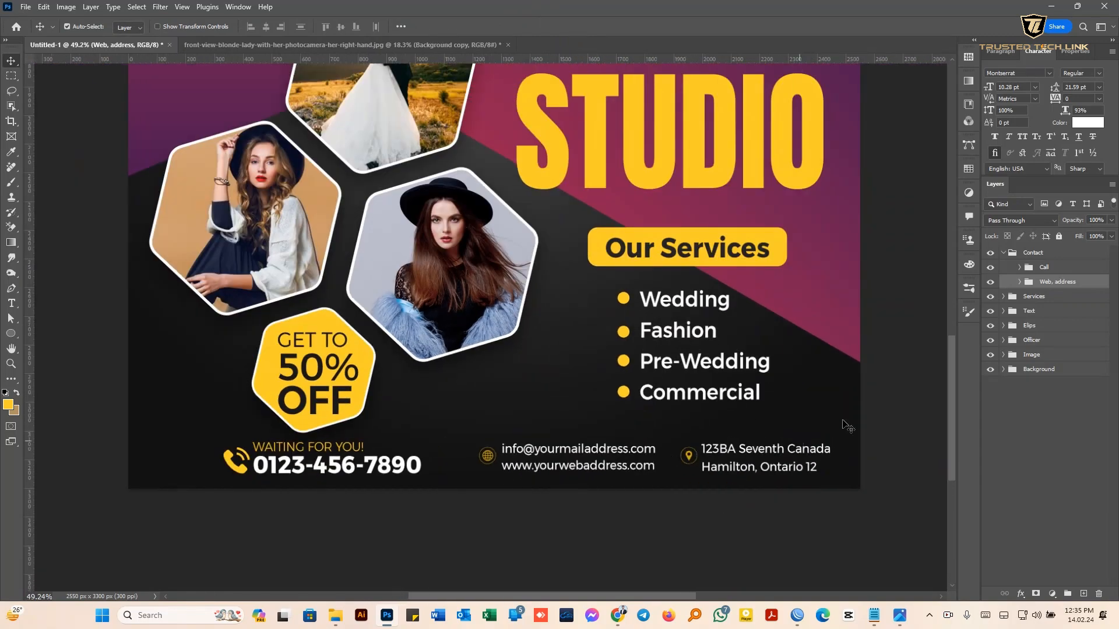
pyautogui.click(792, 455)
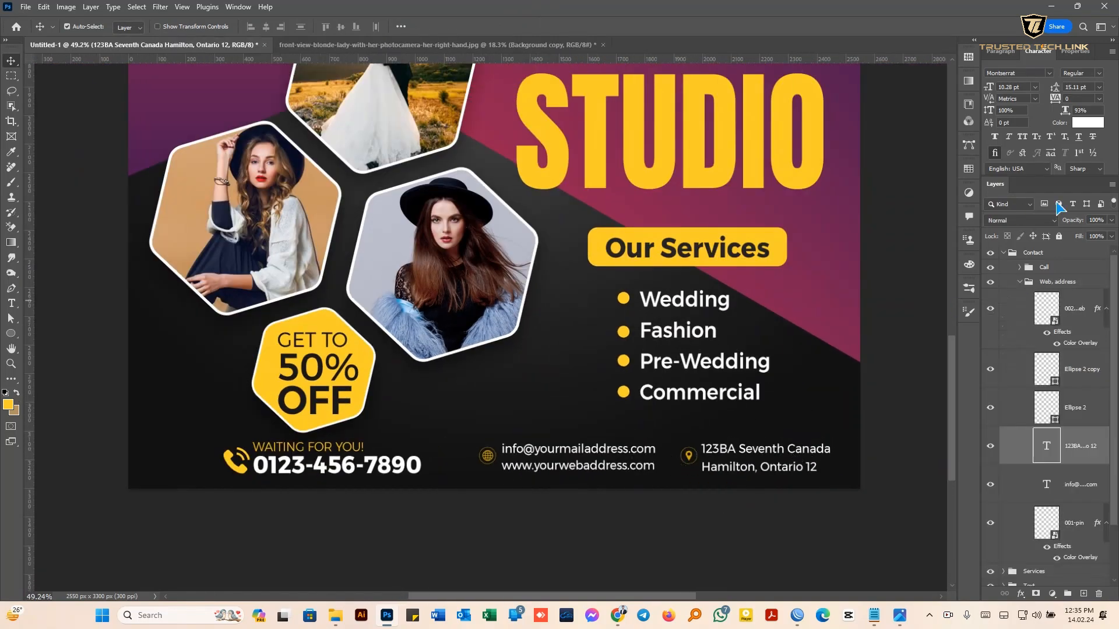
pyautogui.press('Down')
pyautogui.press('Down')
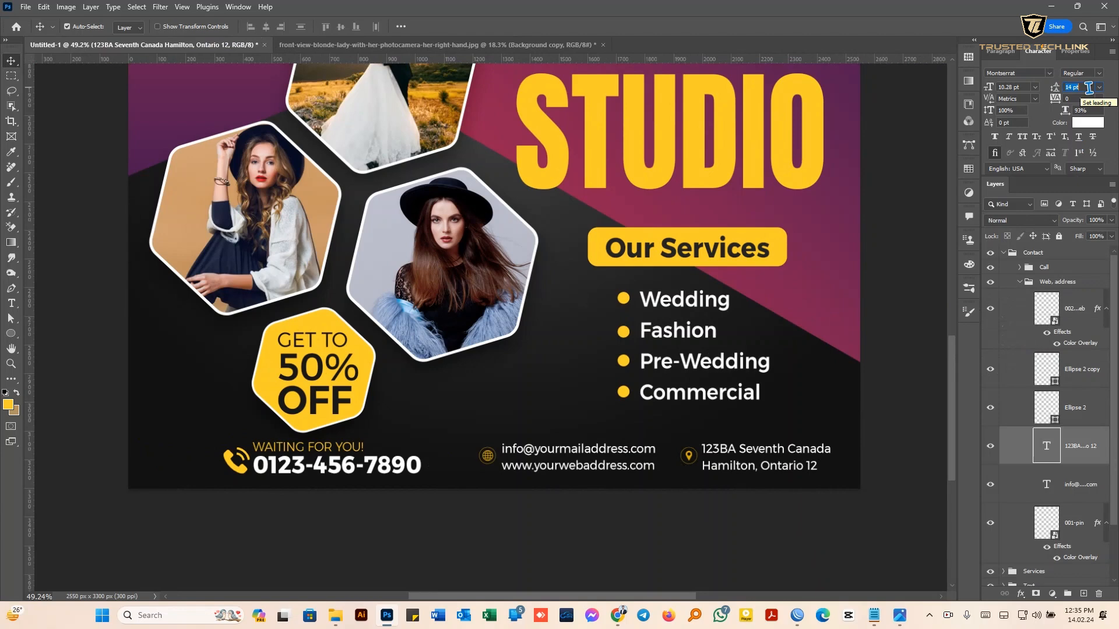
pyautogui.press('Down')
pyautogui.press('Down')
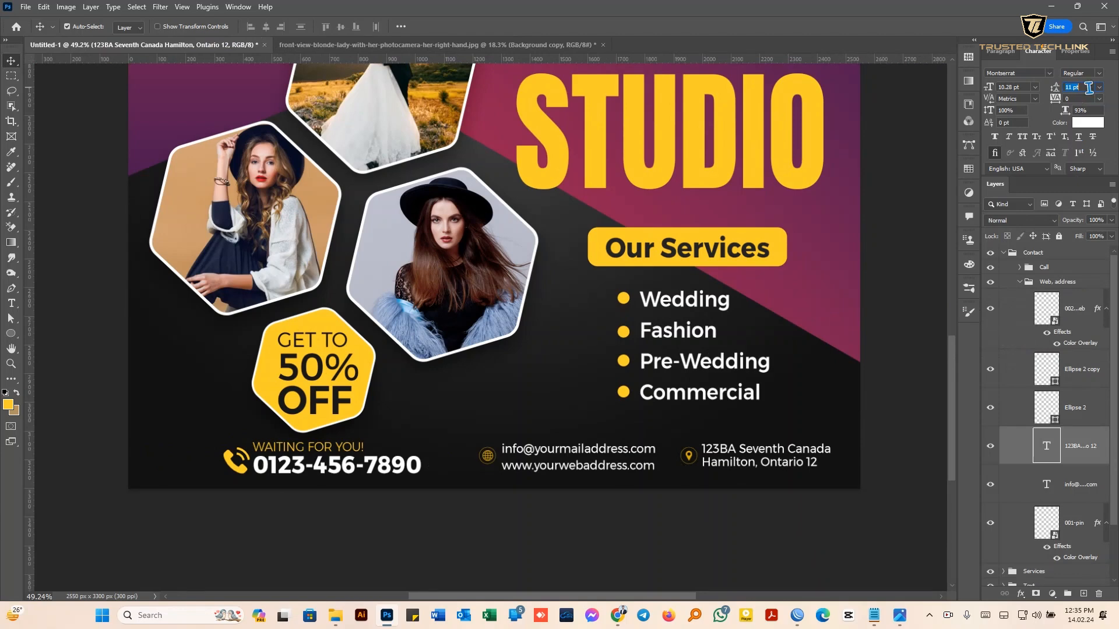
pyautogui.click(1092, 74)
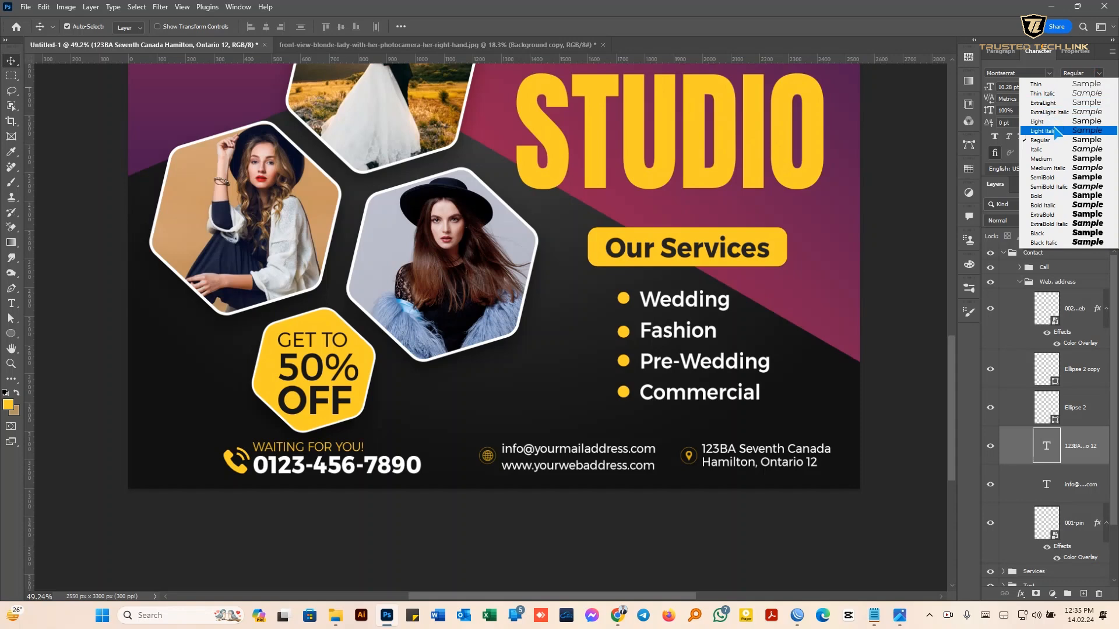
pyautogui.click(1053, 127)
# Set the e-mail and website text to the Light style with 11 pt leading
pyautogui.click(613, 450)
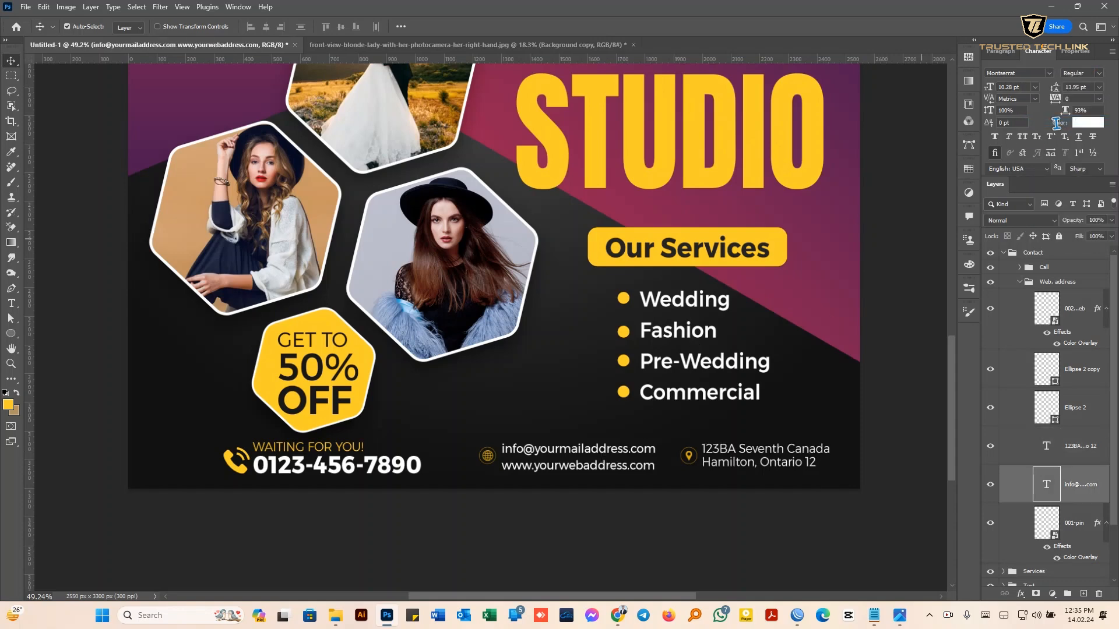
pyautogui.click(1098, 73)
pyautogui.click(1053, 127)
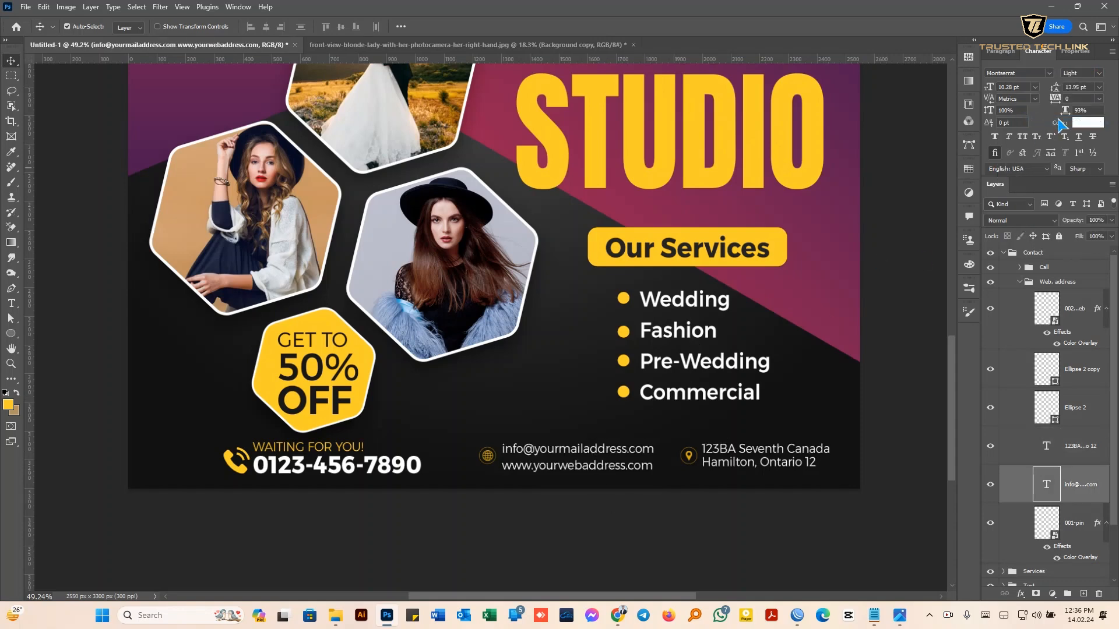
pyautogui.click(784, 457)
pyautogui.click(612, 454)
pyautogui.click(1098, 87)
pyautogui.click(1078, 153)
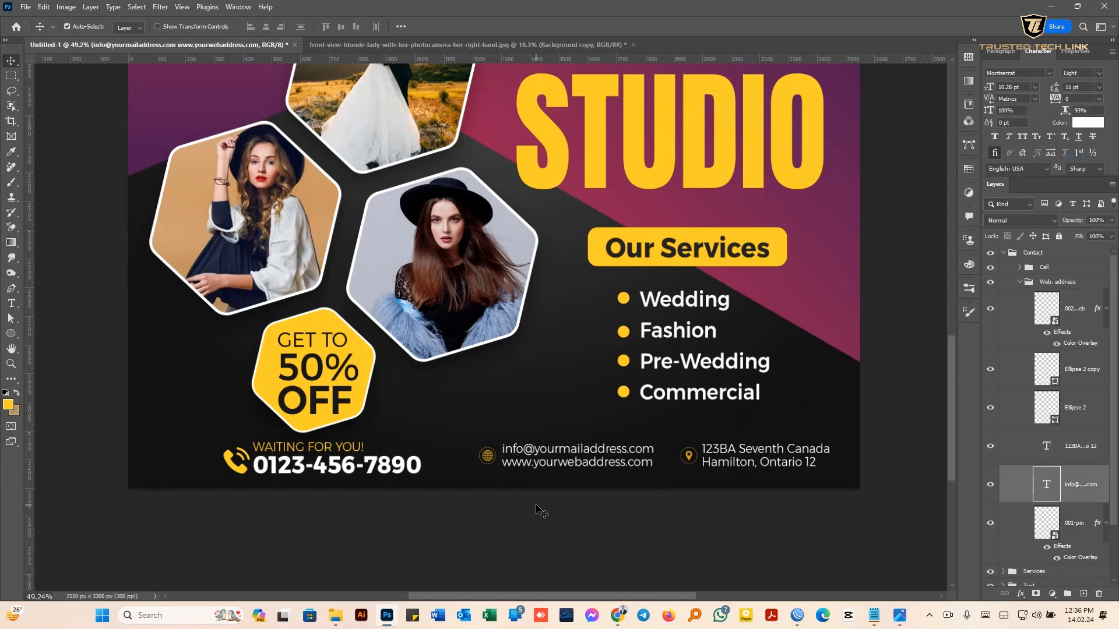
# Enlarge the Call group with the phone icon and number to about 112%, extending it up and to the left
pyautogui.scroll(-1, 541, 511)
pyautogui.scroll(1, 390, 486)
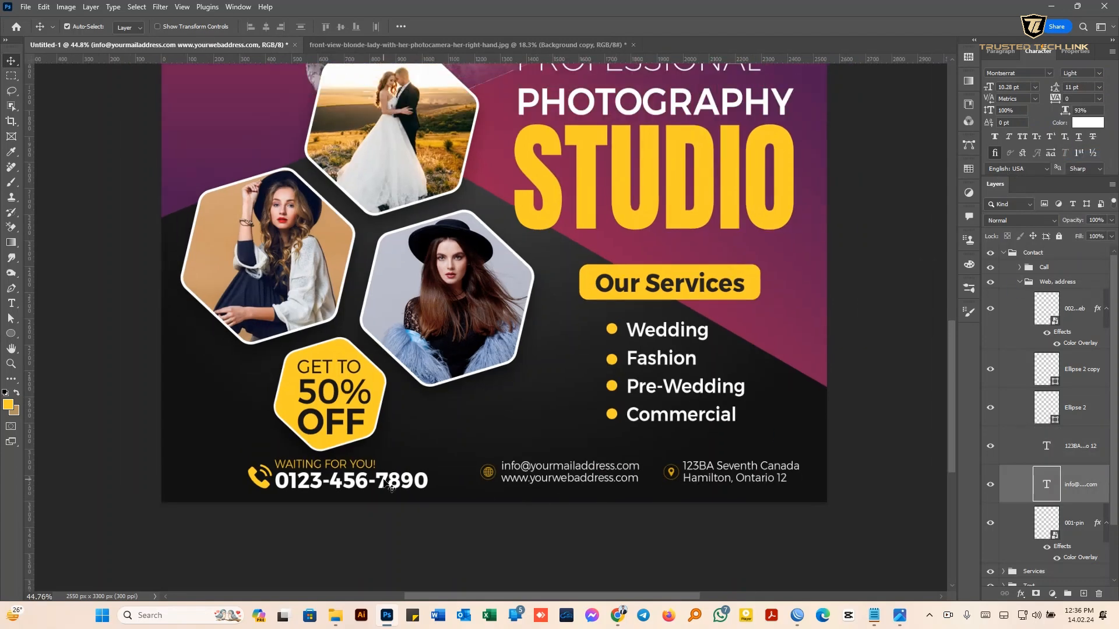
pyautogui.click(353, 487)
pyautogui.click(1067, 272)
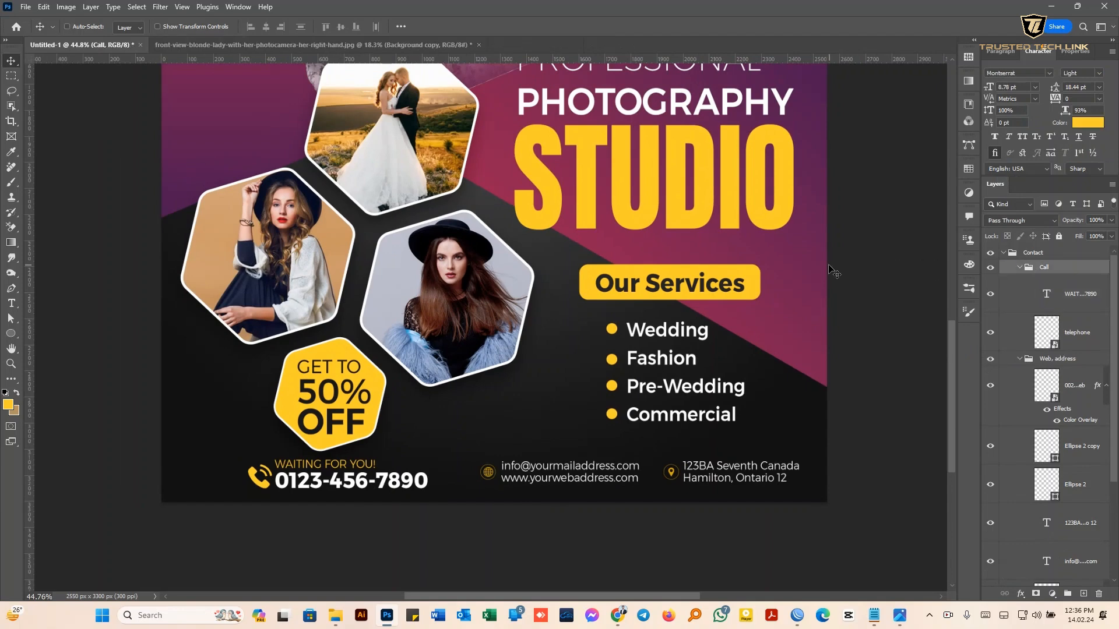
pyautogui.hotkey('ctrl', 't')
pyautogui.moveTo(238, 454); pyautogui.dragTo(221, 451)
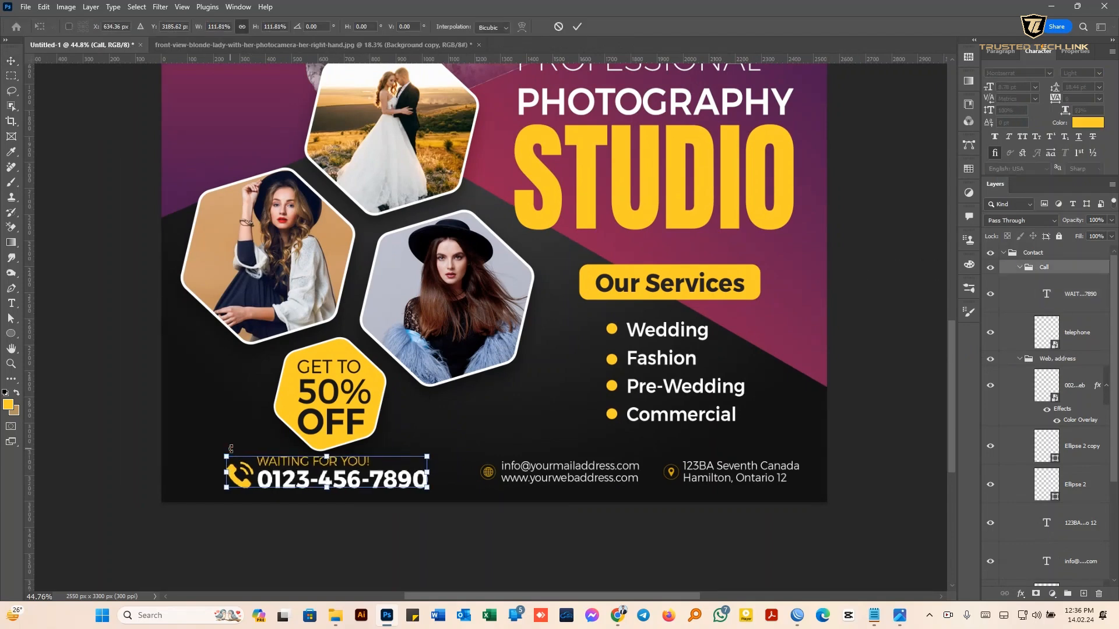
pyautogui.click(576, 26)
pyautogui.click(413, 150)
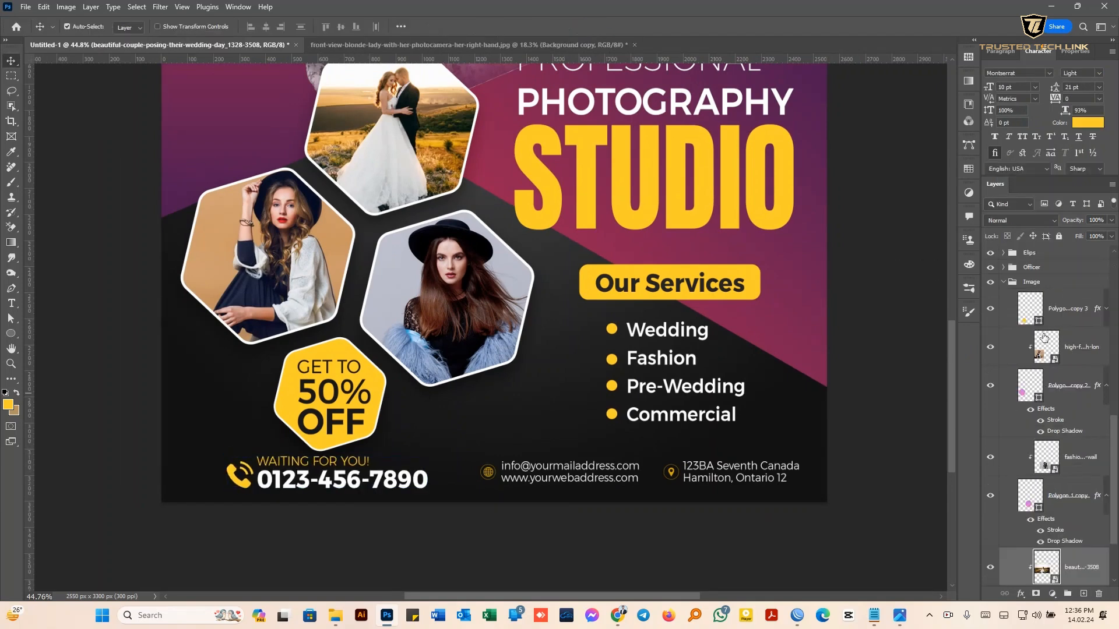
pyautogui.click(1002, 282)
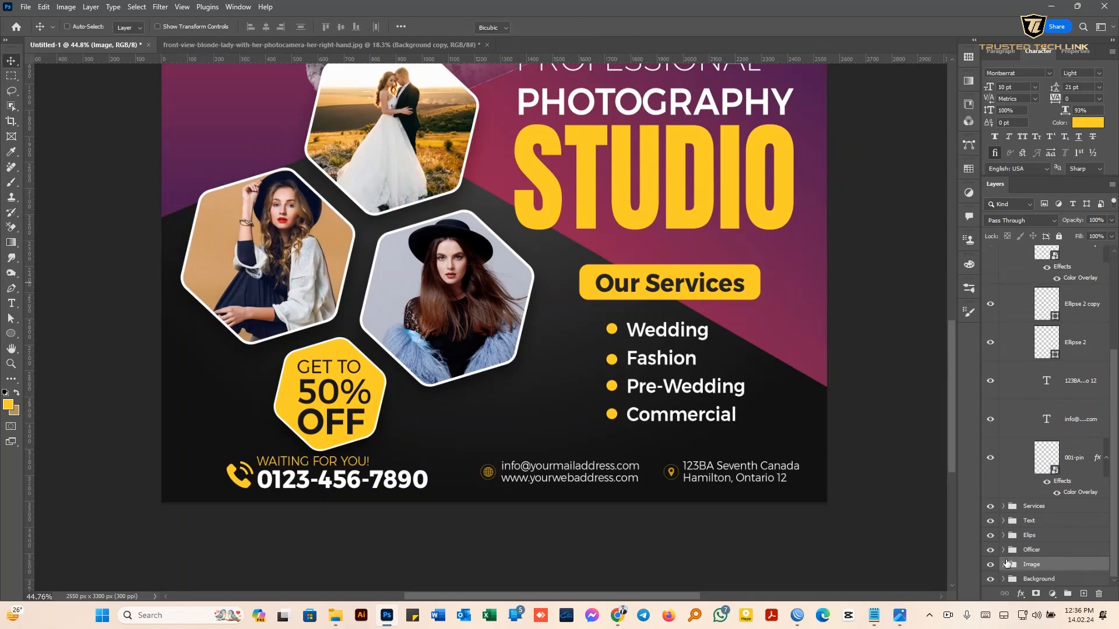
pyautogui.hotkey('ctrl', 't')
pyautogui.scroll(-3, 517, 460)
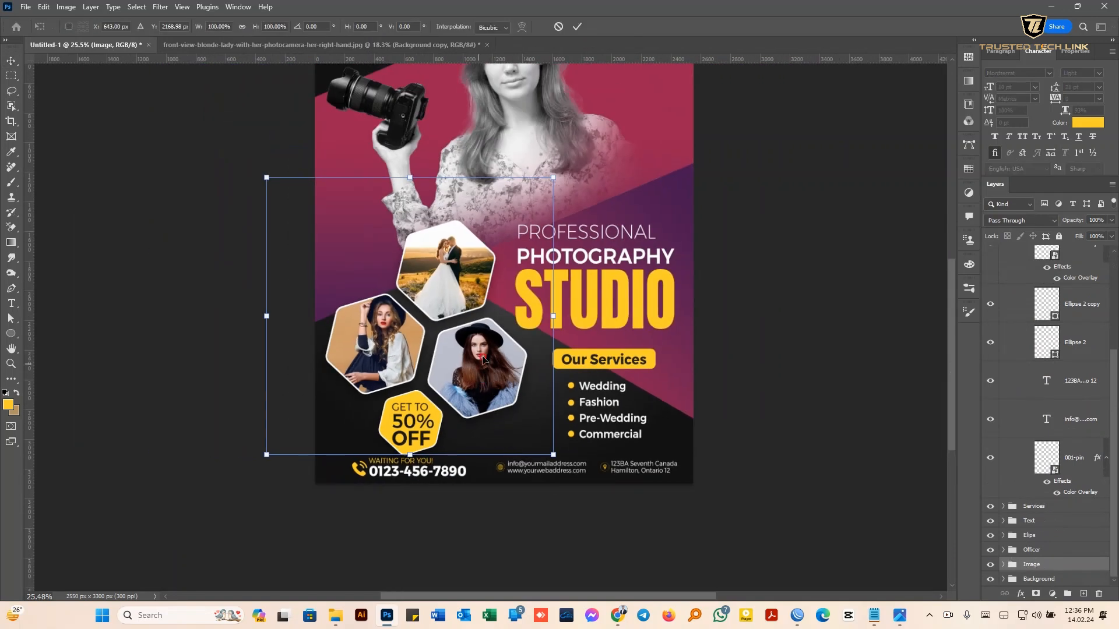
pyautogui.moveTo(477, 391); pyautogui.dragTo(475, 353)
pyautogui.hotkey('ctrl', 'z')
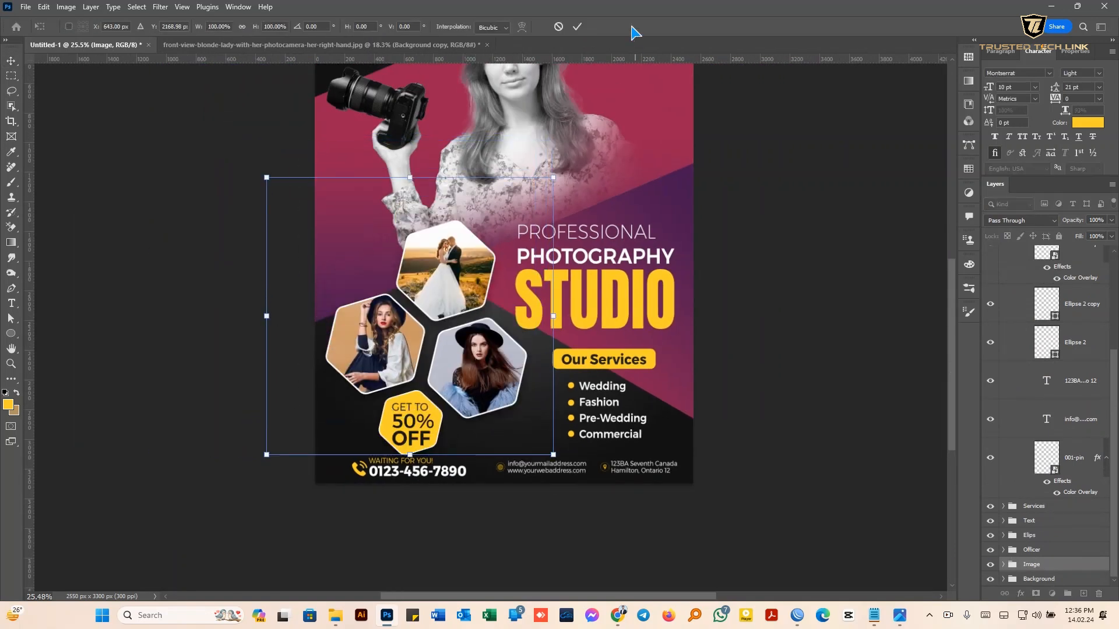
pyautogui.click(577, 26)
# Check what the Officer group contains by toggling its visibility, and move the group into the Image group
pyautogui.click(420, 427)
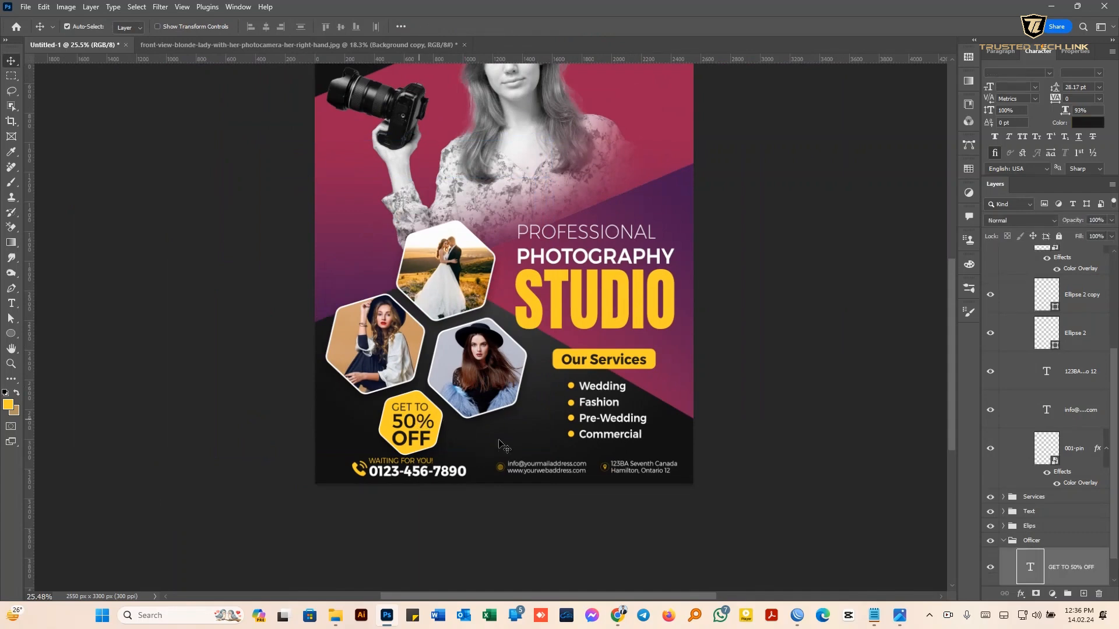
pyautogui.scroll(-1, 1010, 542)
pyautogui.click(990, 512)
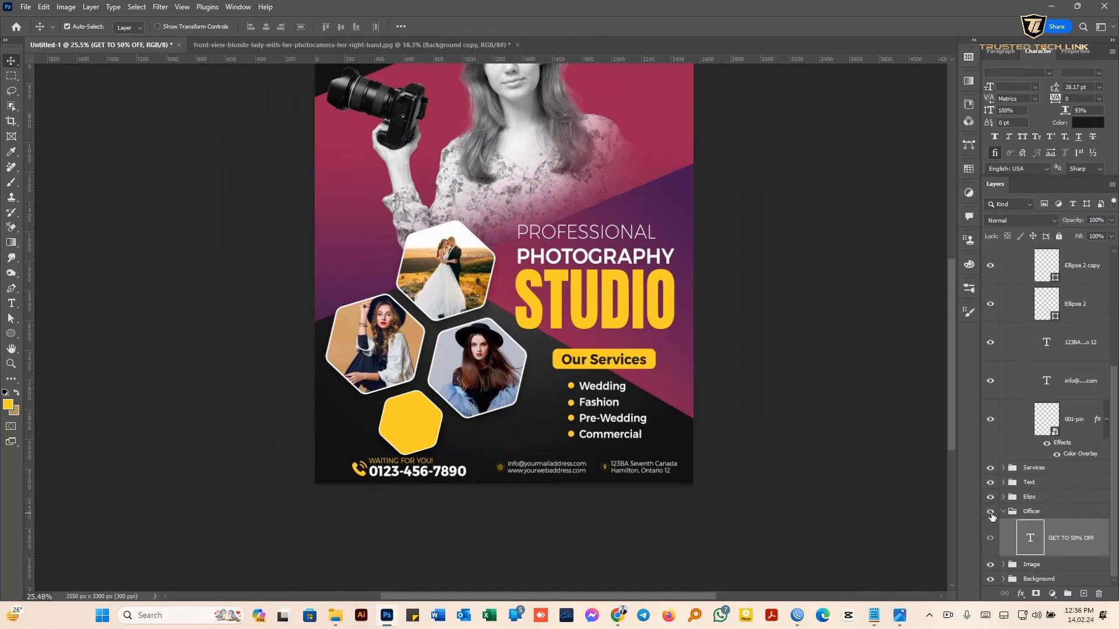
pyautogui.click(990, 512)
pyautogui.click(1019, 514)
pyautogui.scroll(1, 1033, 494)
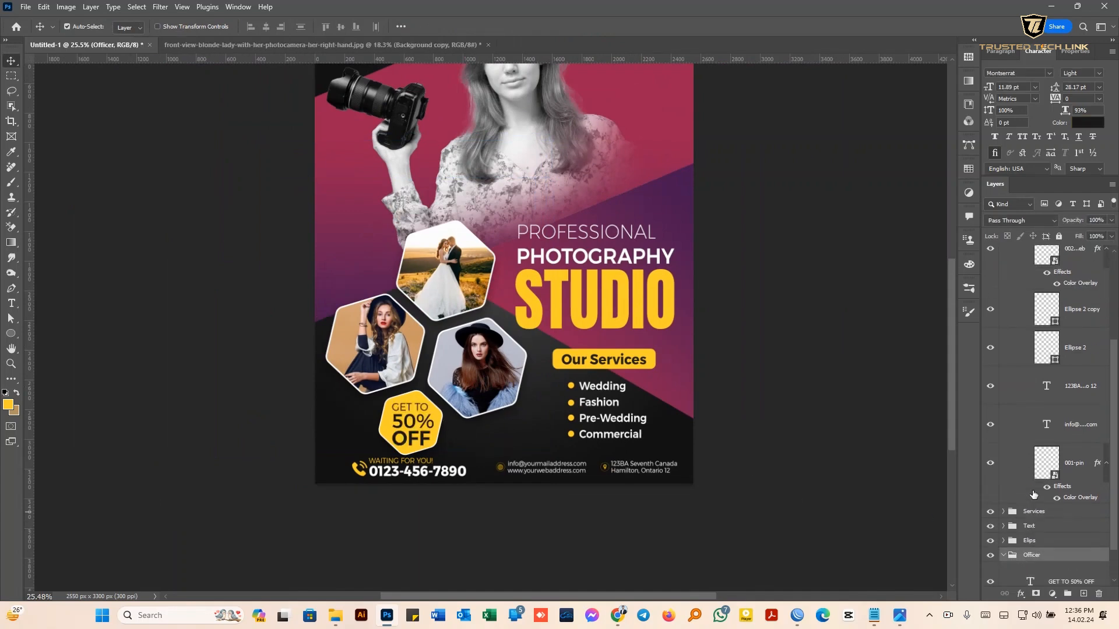
pyautogui.scroll(-1, 1034, 495)
pyautogui.moveTo(1022, 516); pyautogui.dragTo(1029, 563)
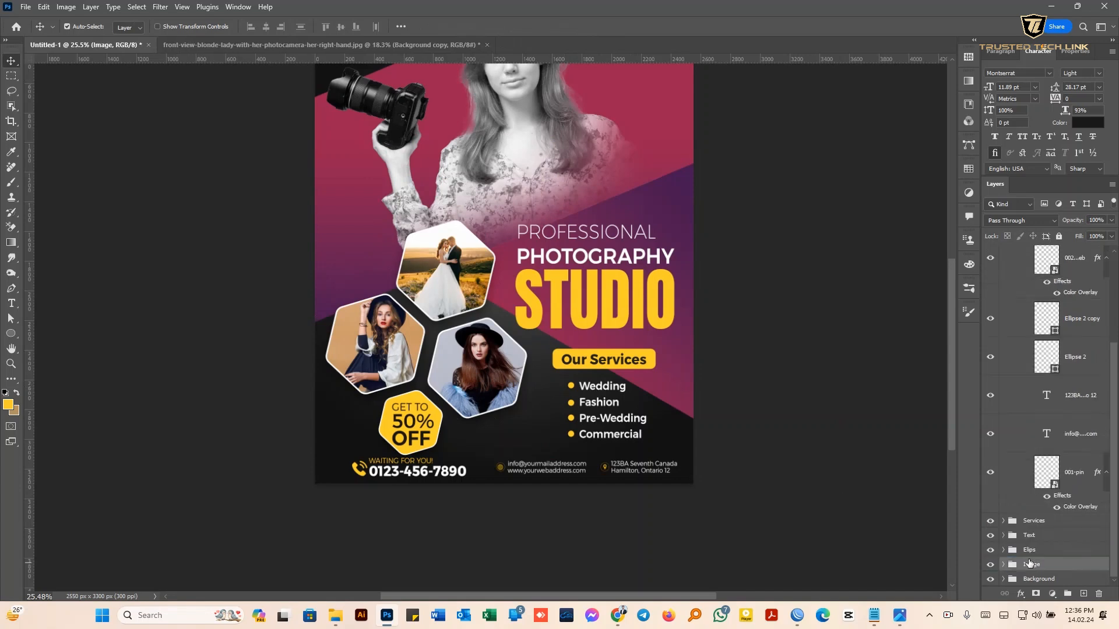
# Move the Image group with the photo hexagons and the 50% off badge slightly upward, away from the phone number
pyautogui.hotkey('ctrl', 't')
pyautogui.moveTo(412, 416); pyautogui.dragTo(412, 403)
pyautogui.click(577, 26)
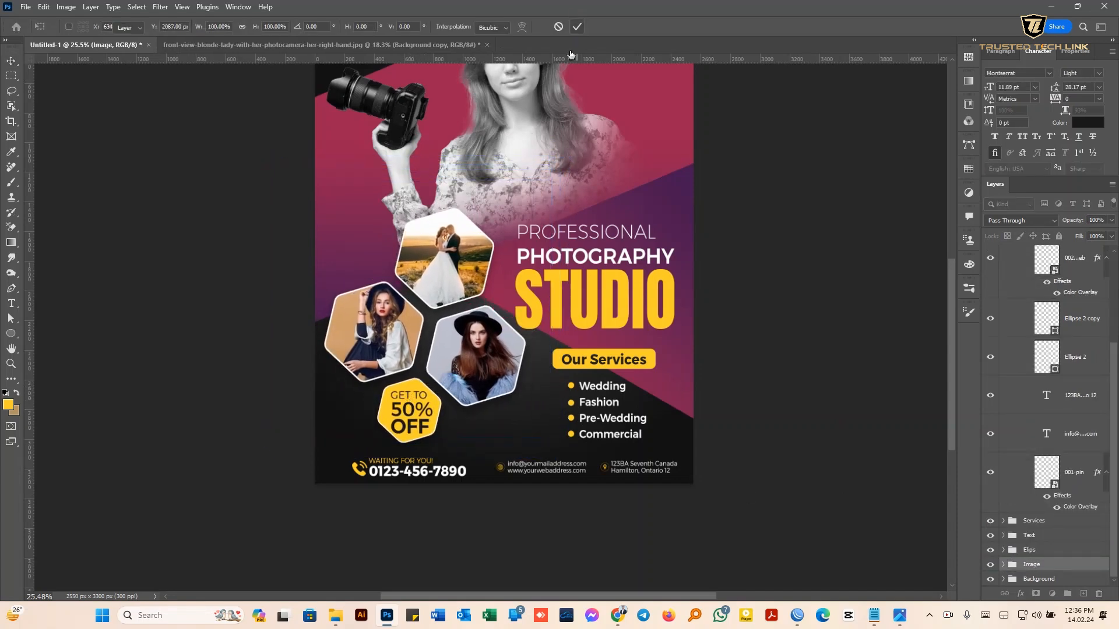
# Enlarge the Call group further on both sides to fill the space below the 50% off badge
pyautogui.click(436, 473)
pyautogui.scroll(1, 1060, 306)
pyautogui.click(1049, 267)
pyautogui.hotkey('ctrl', 't')
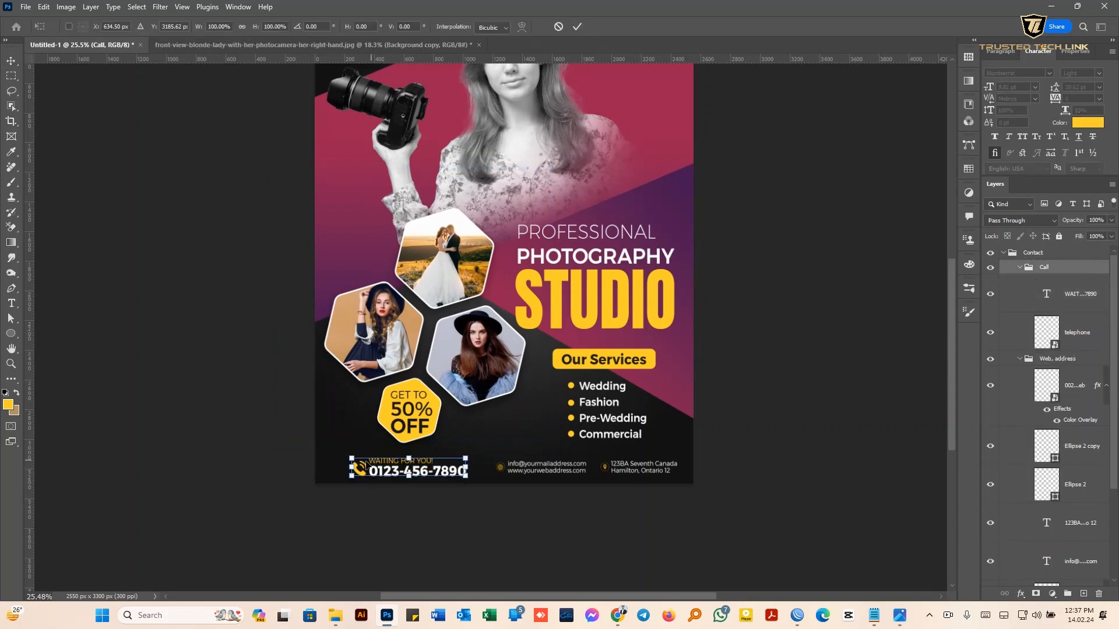
pyautogui.moveTo(342, 448); pyautogui.dragTo(335, 443)
pyautogui.moveTo(467, 451); pyautogui.dragTo(483, 447)
pyautogui.click(576, 26)
pyautogui.scroll(3, 392, 470)
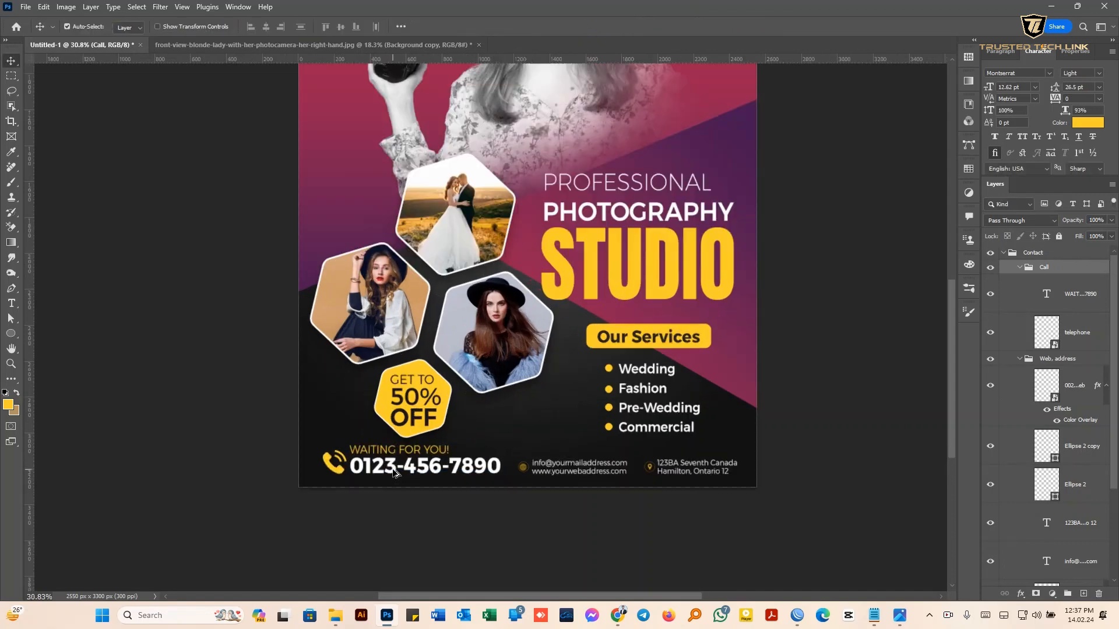
# Collapse the Web, address subgroup and the Contact group so only the main layer groups are listed
pyautogui.scroll(3, 408, 463)
pyautogui.scroll(-3, 423, 460)
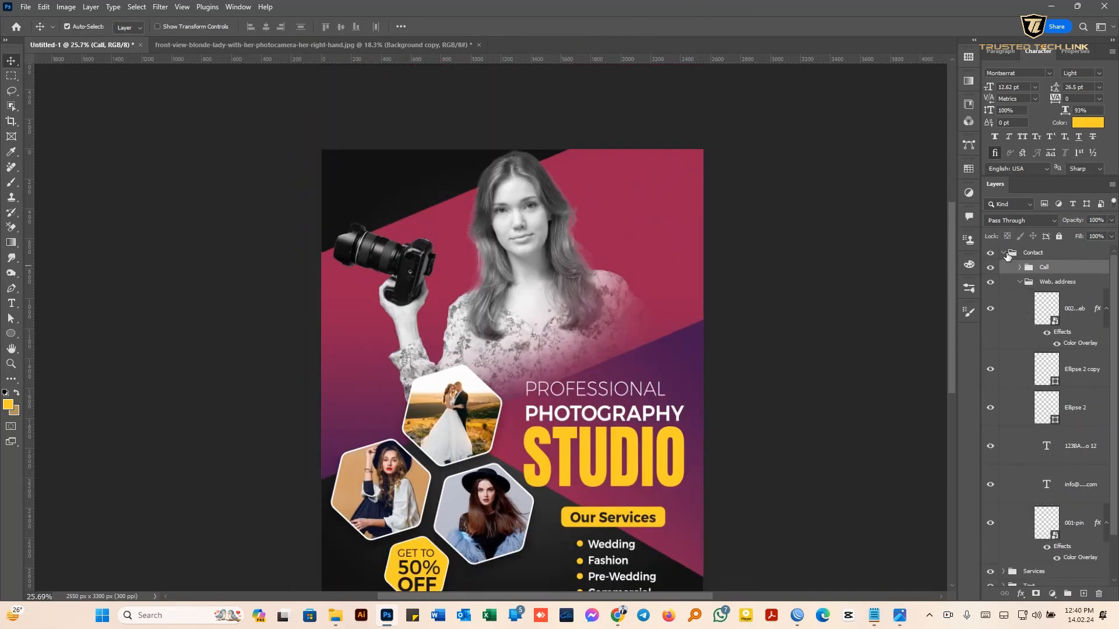
pyautogui.click(1020, 282)
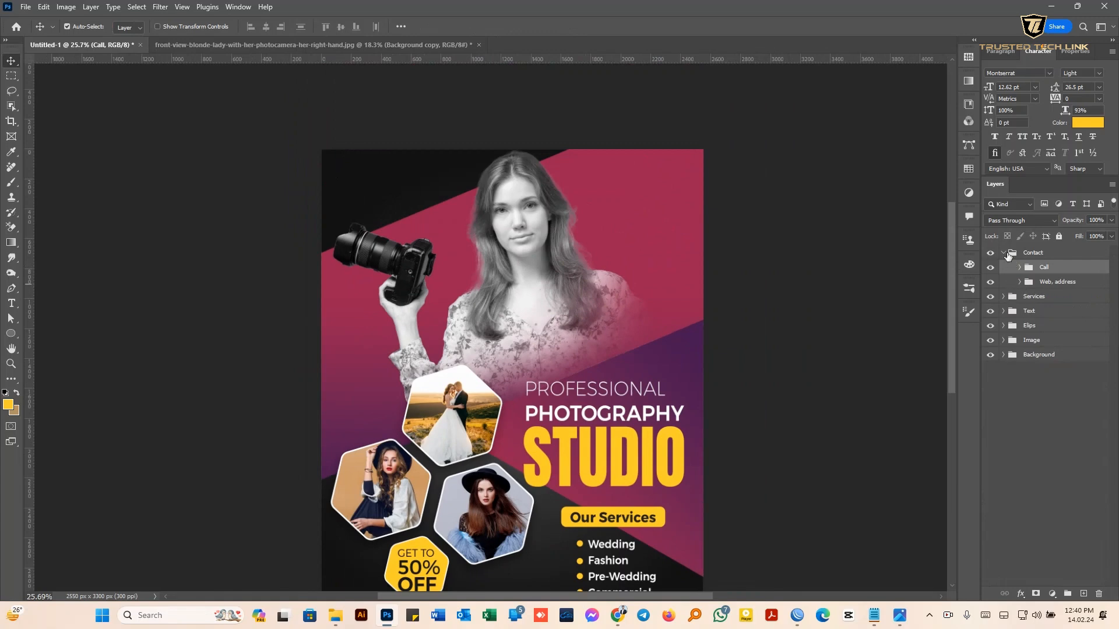
pyautogui.click(1003, 254)
# Try the pngwing.com logo in the flyer's upper-left corner above the camera, scaled to 4.80%
pyautogui.moveTo(492, 212); pyautogui.dragTo(384, 167)
pyautogui.moveTo(515, 490); pyautogui.dragTo(375, 178)
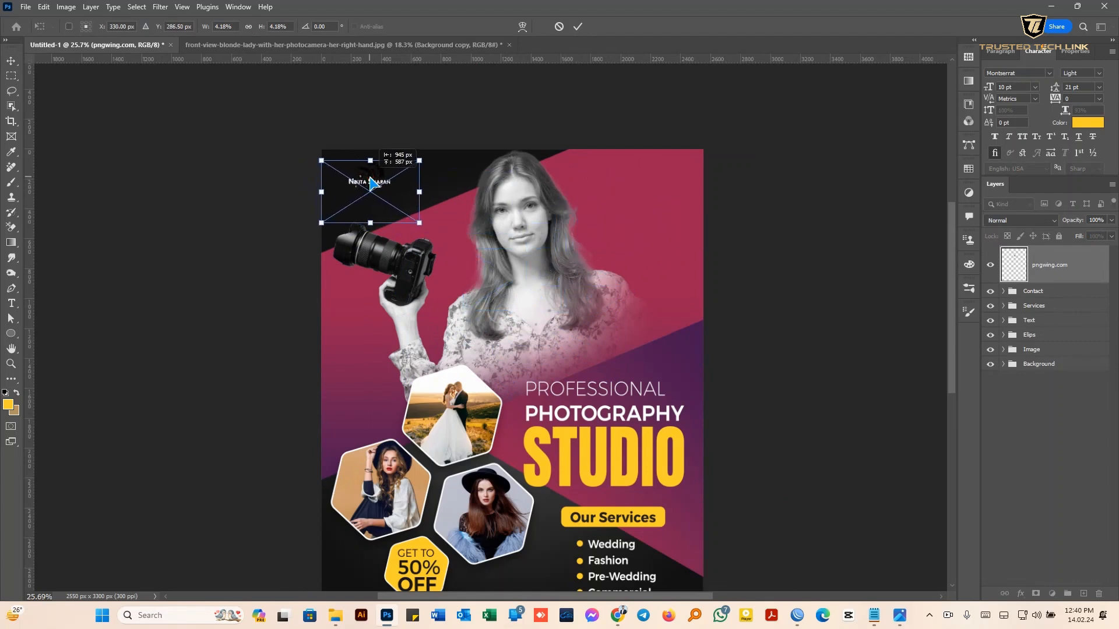
pyautogui.moveTo(421, 223); pyautogui.dragTo(446, 235)
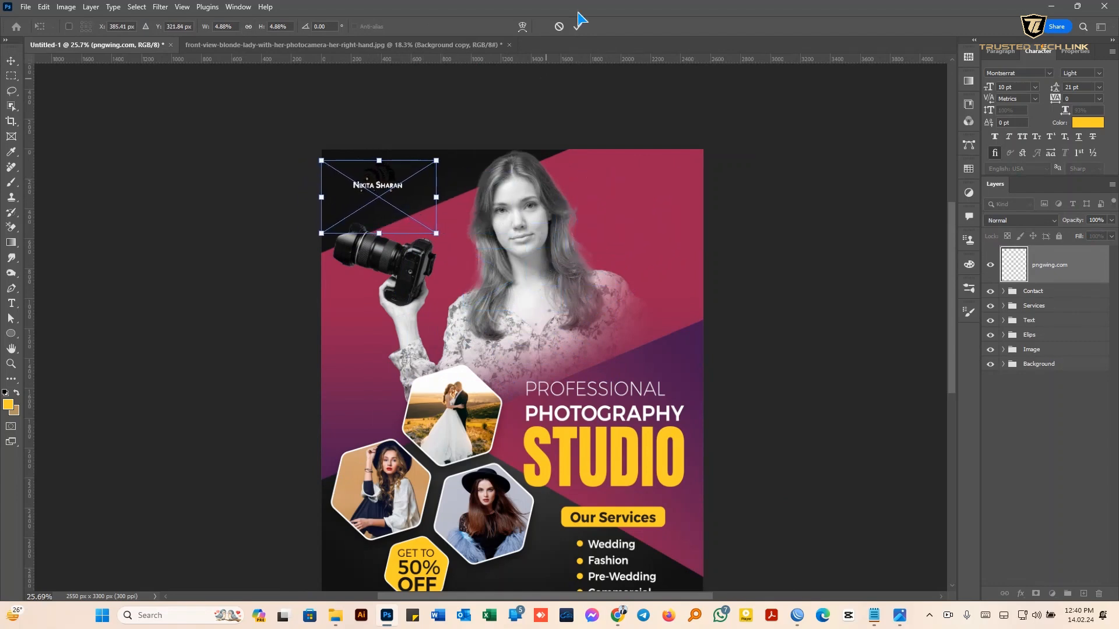
pyautogui.click(577, 26)
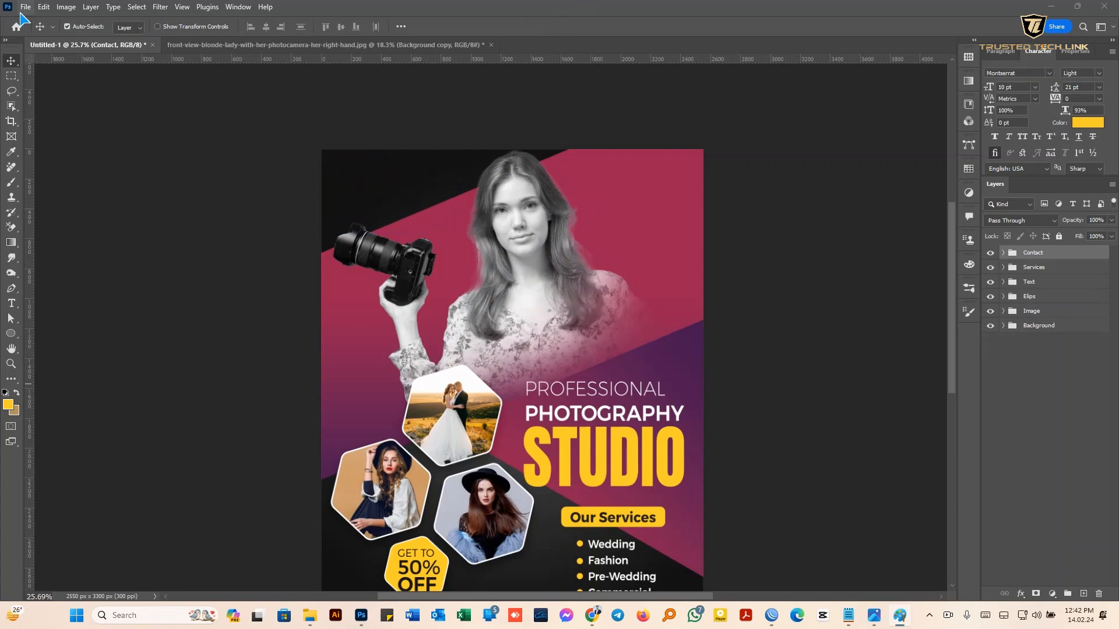
pyautogui.click(24, 7)
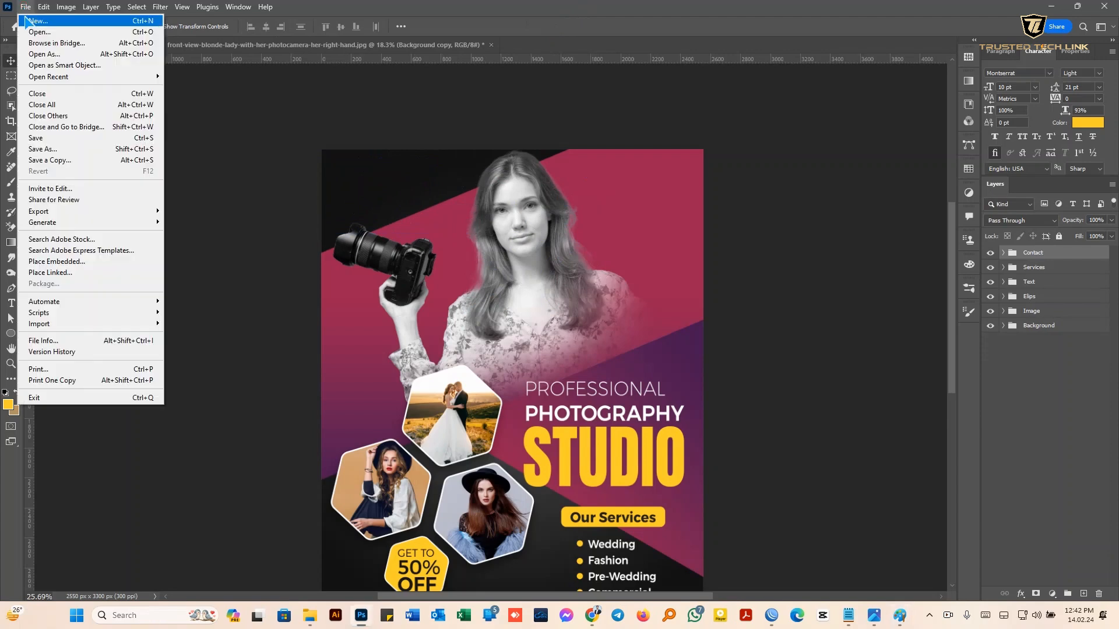
pyautogui.click(70, 263)
pyautogui.doubleClick(144, 226)
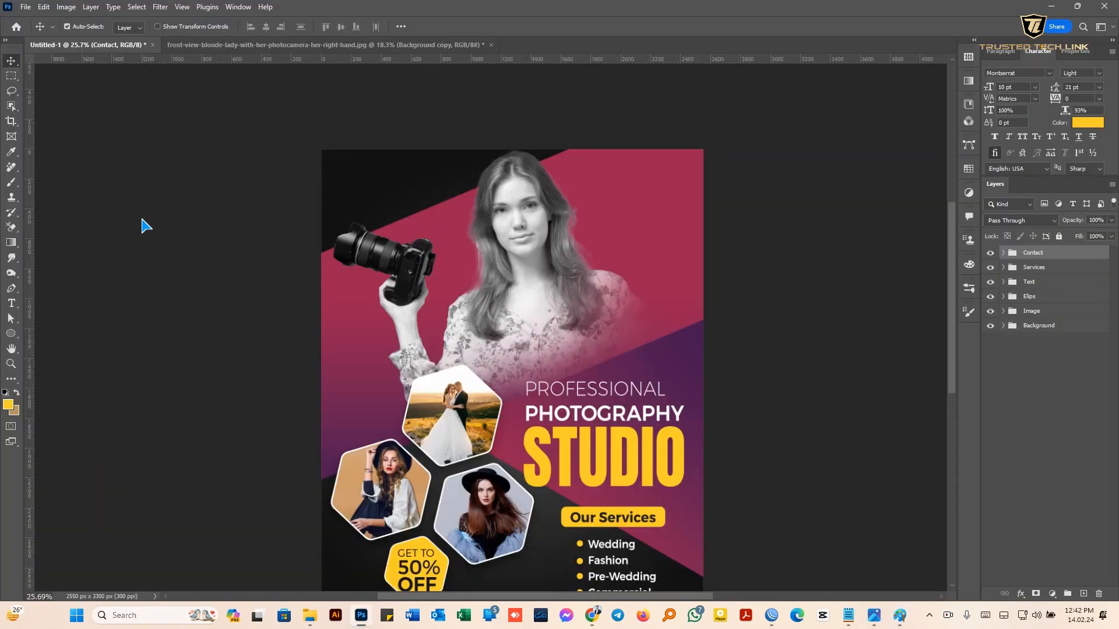
pyautogui.moveTo(499, 350); pyautogui.dragTo(410, 198)
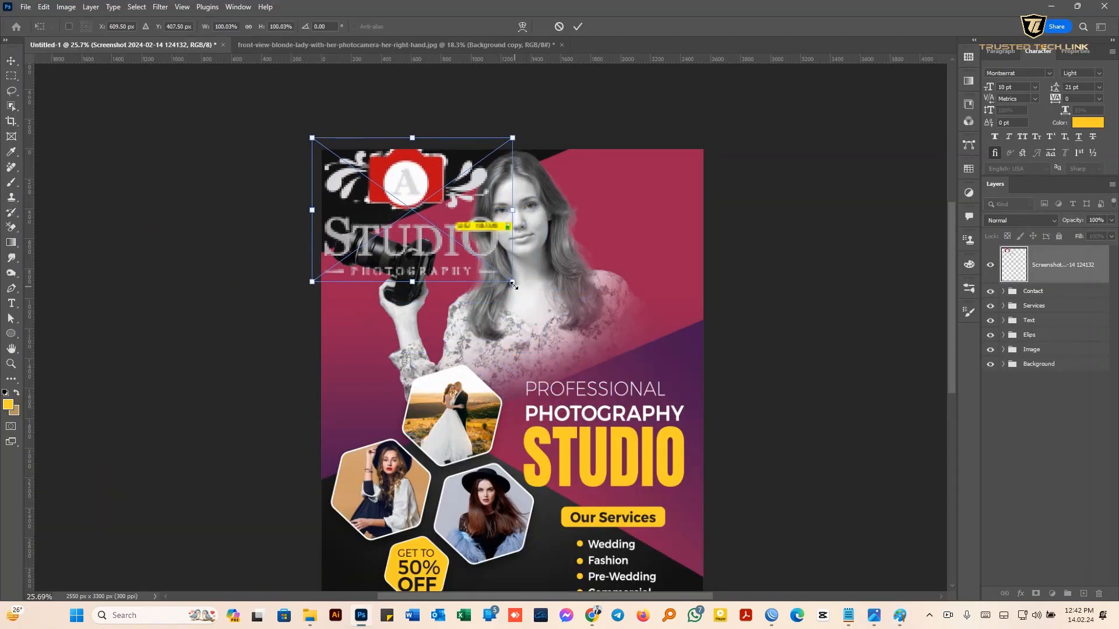
pyautogui.moveTo(512, 281); pyautogui.dragTo(400, 201)
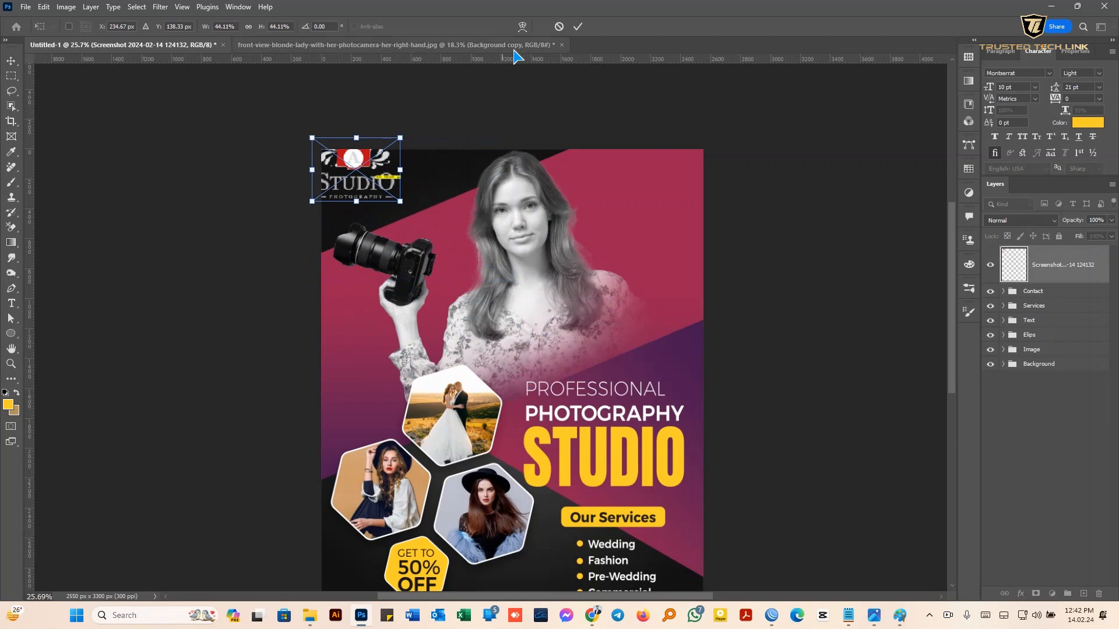
pyautogui.click(577, 26)
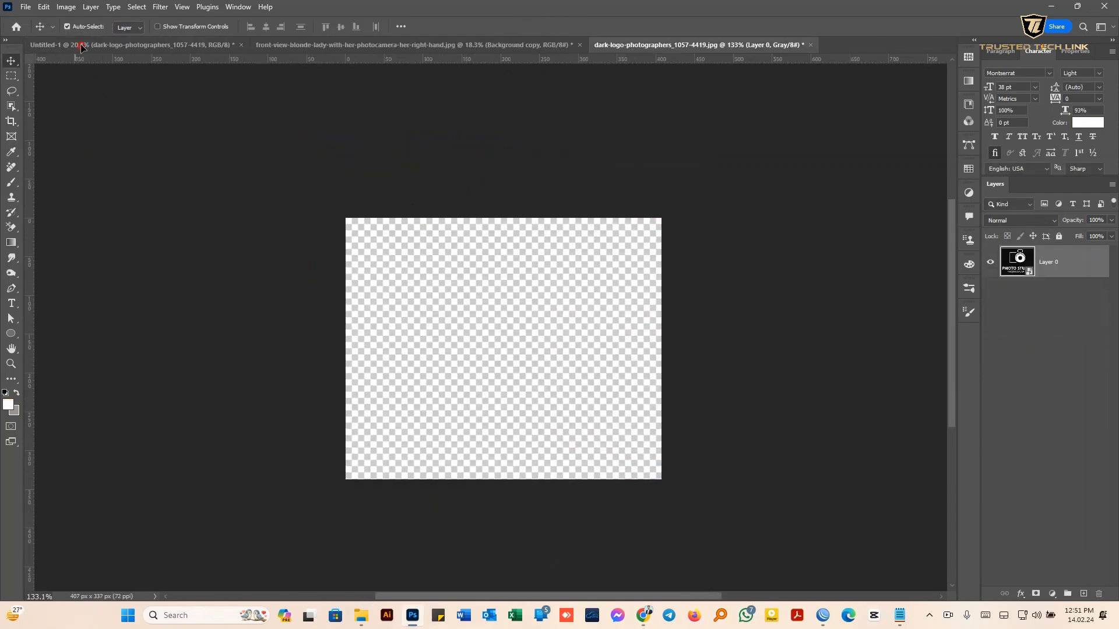
# Delete the dark-logo-photographers layer from the flyer and fit the Layer 1 logo above the camera, scaled to about 29.6% by 27.9%
pyautogui.click(81, 45)
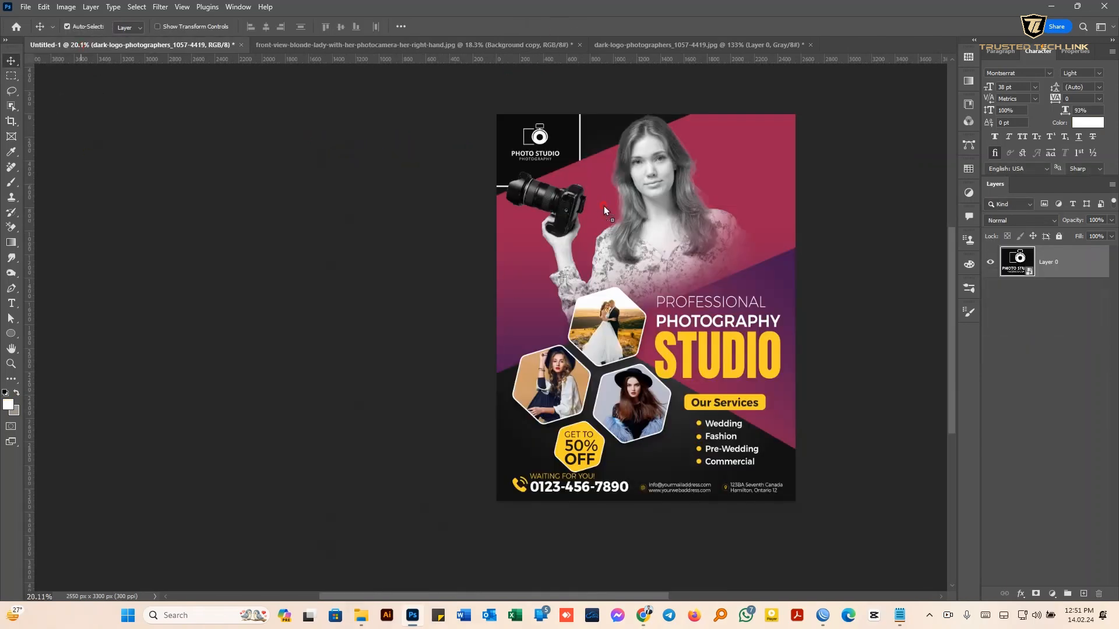
pyautogui.press('Delete')
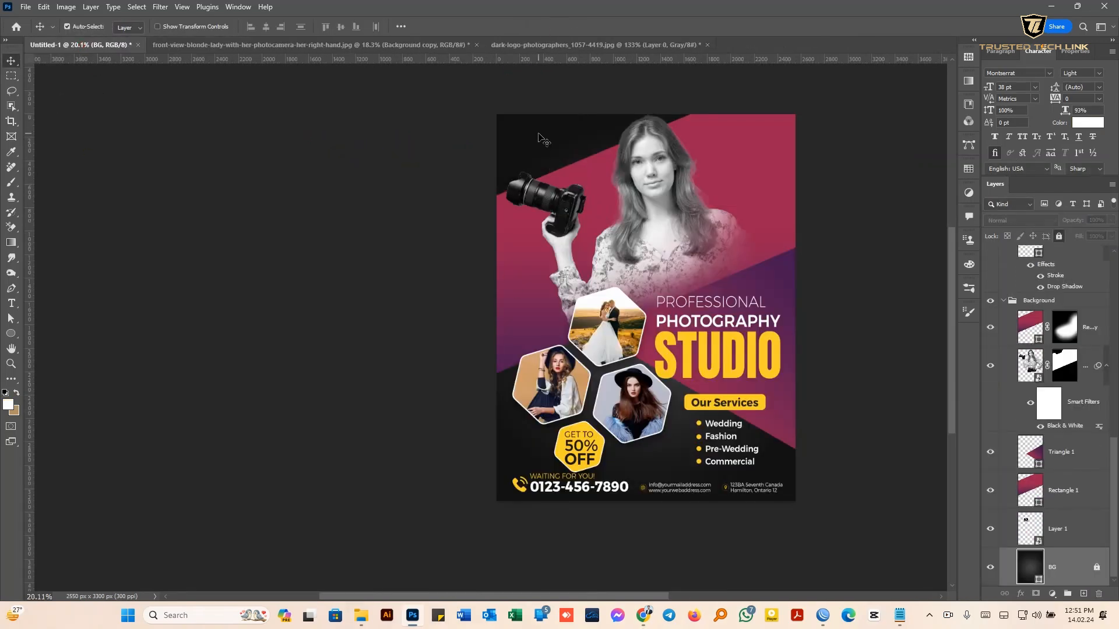
pyautogui.click(1064, 530)
pyautogui.hotkey('ctrl', 't')
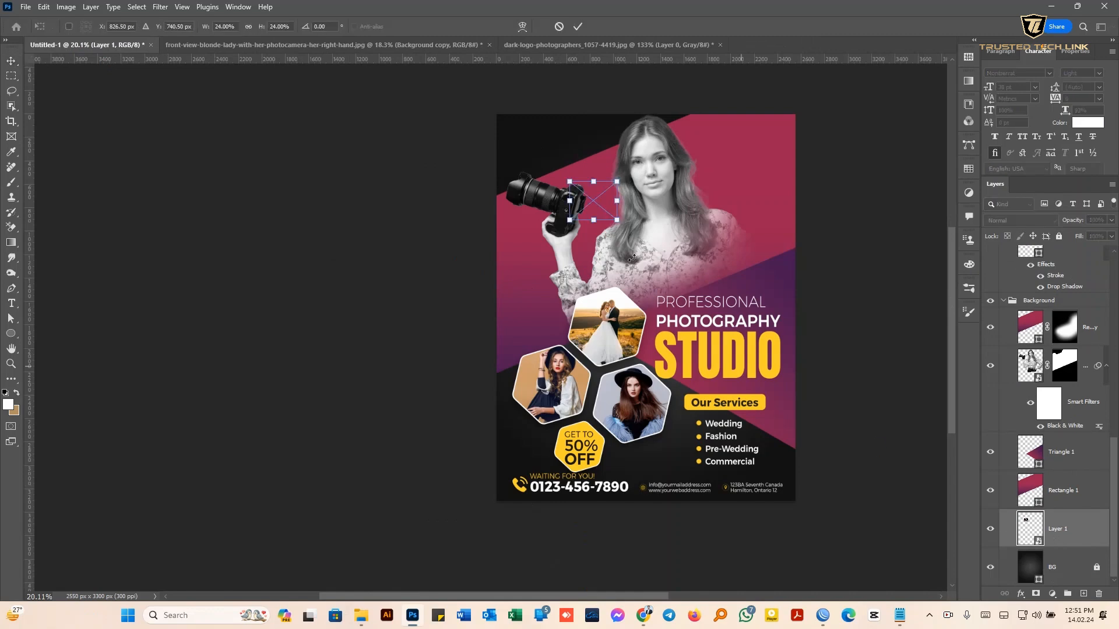
pyautogui.moveTo(593, 201); pyautogui.dragTo(572, 172)
pyautogui.scroll(5, 533, 138)
pyautogui.scroll(1, 532, 138)
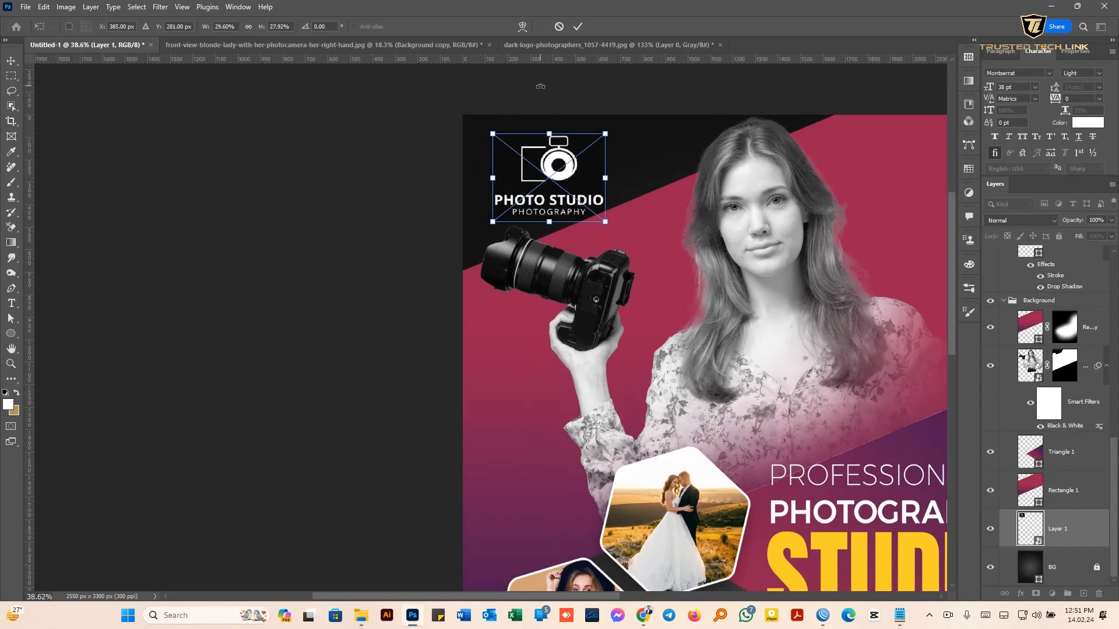
pyautogui.click(577, 26)
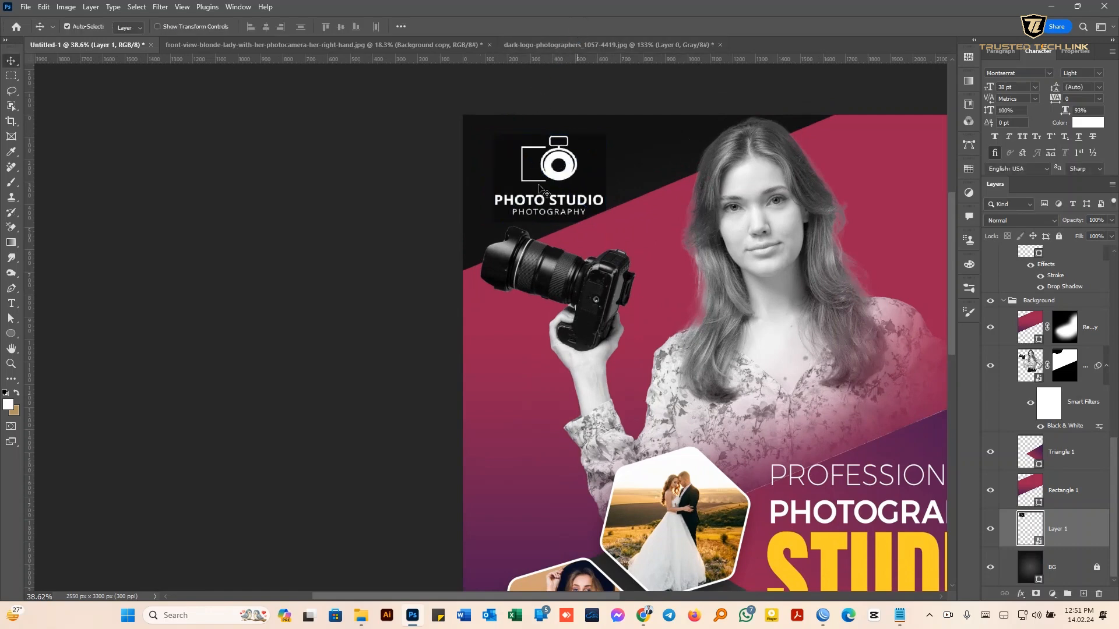
# Shift the PHOTO STUDIO logo slightly closer to the flyer's upper-left corner
pyautogui.moveTo(557, 217); pyautogui.dragTo(543, 212)
pyautogui.scroll(-2, 543, 208)
pyautogui.scroll(-2, 543, 208)
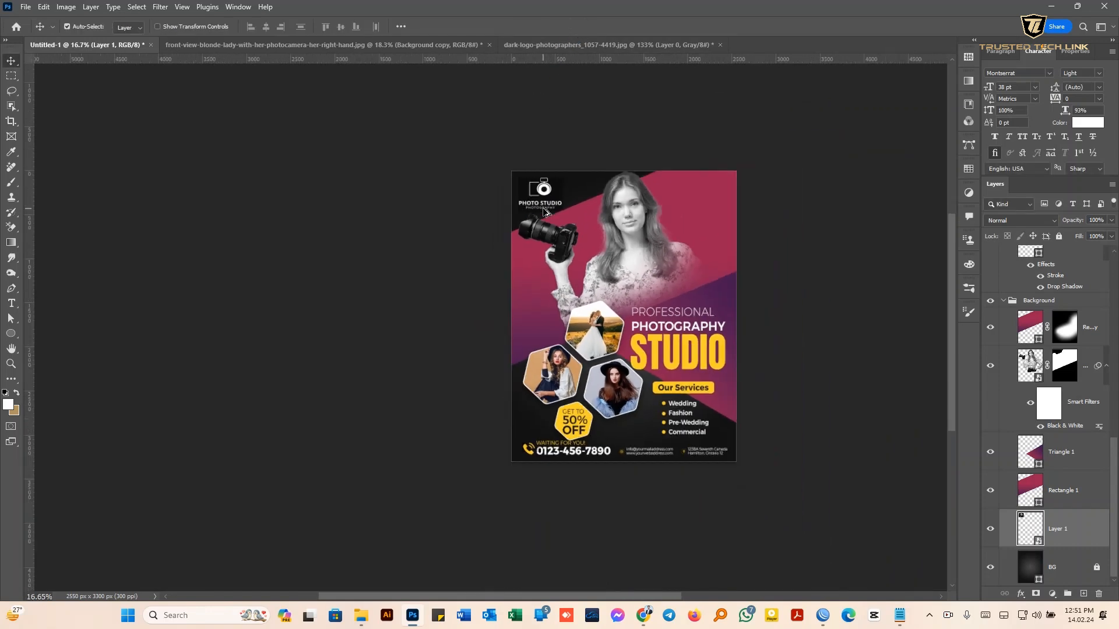